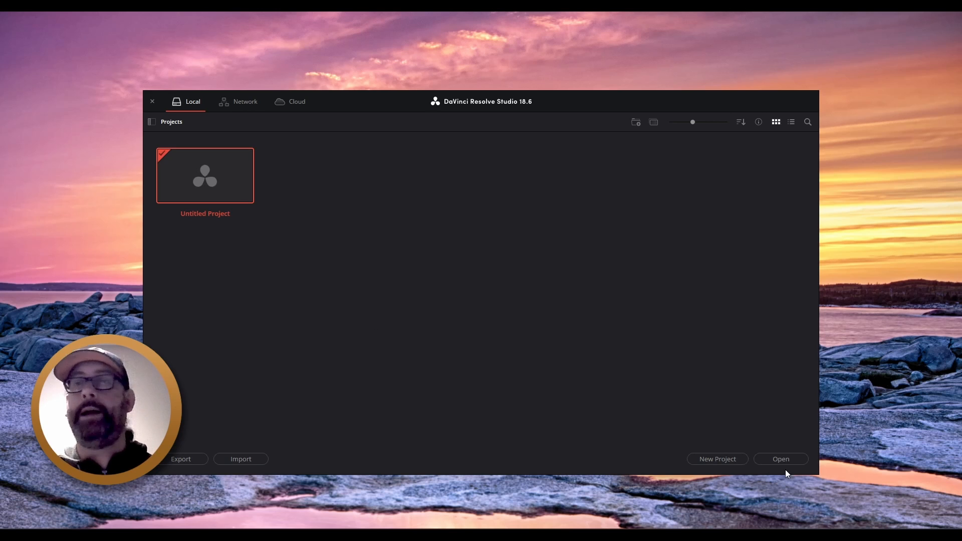
Step: Create a new local project named quadSplit
{"action": "left_click", "coordinate": [724, 459]}
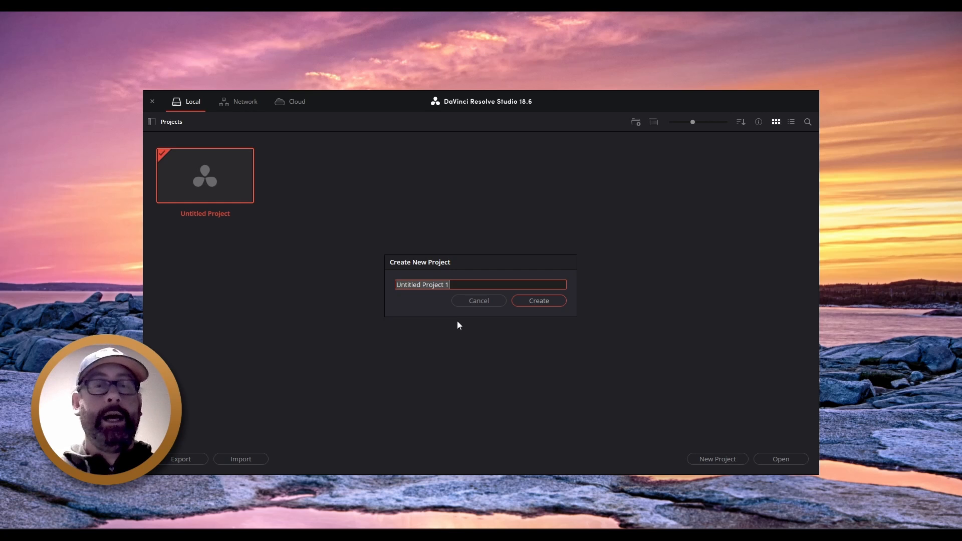
{"action": "type", "text": "quad"}
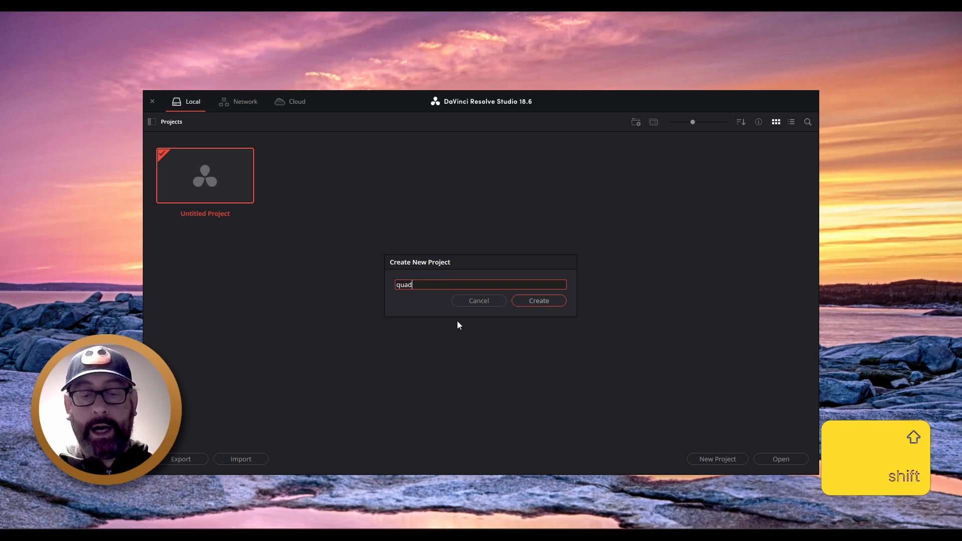
{"action": "type", "text": "Split"}
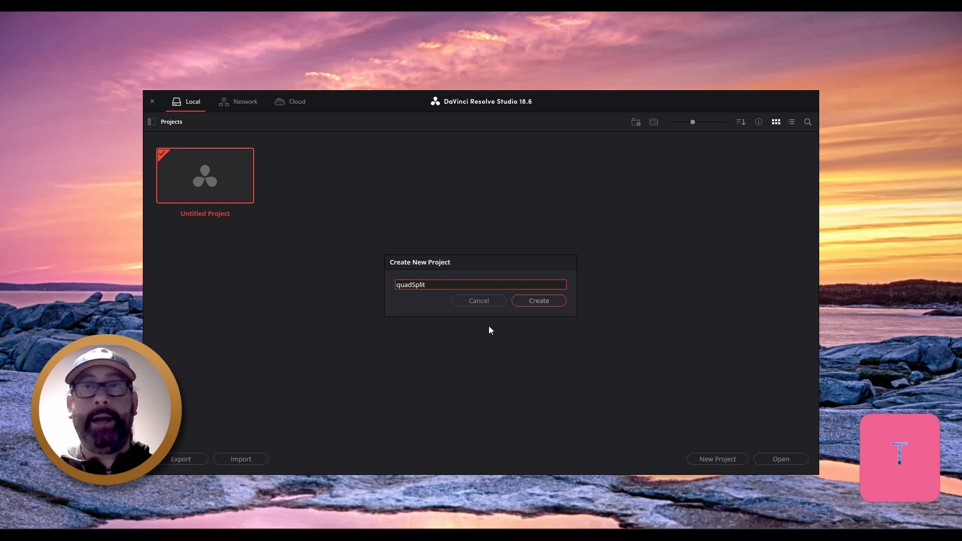
{"action": "left_click", "coordinate": [538, 304]}
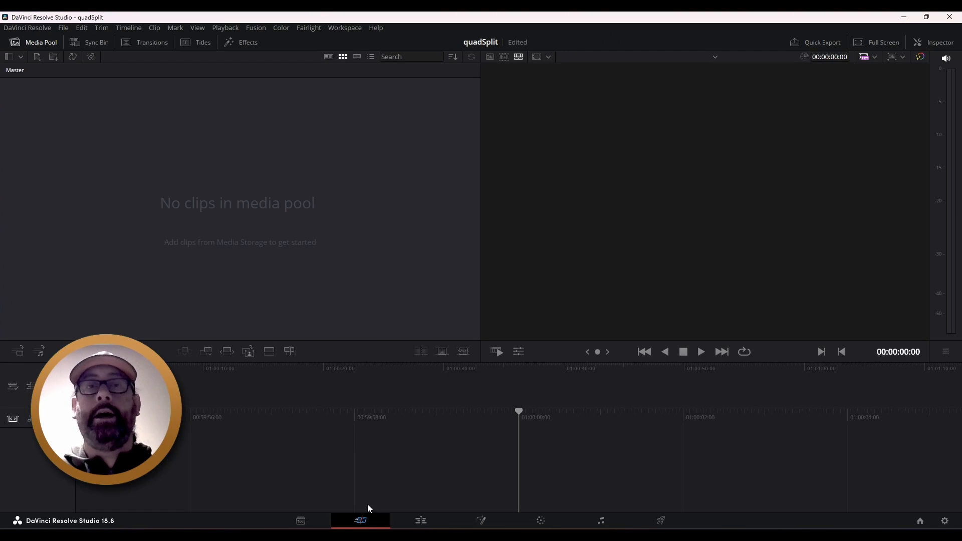
Step: Switch to the Edit page and toggle the Media Pool, leaving it displayed
{"action": "left_click", "coordinate": [420, 521]}
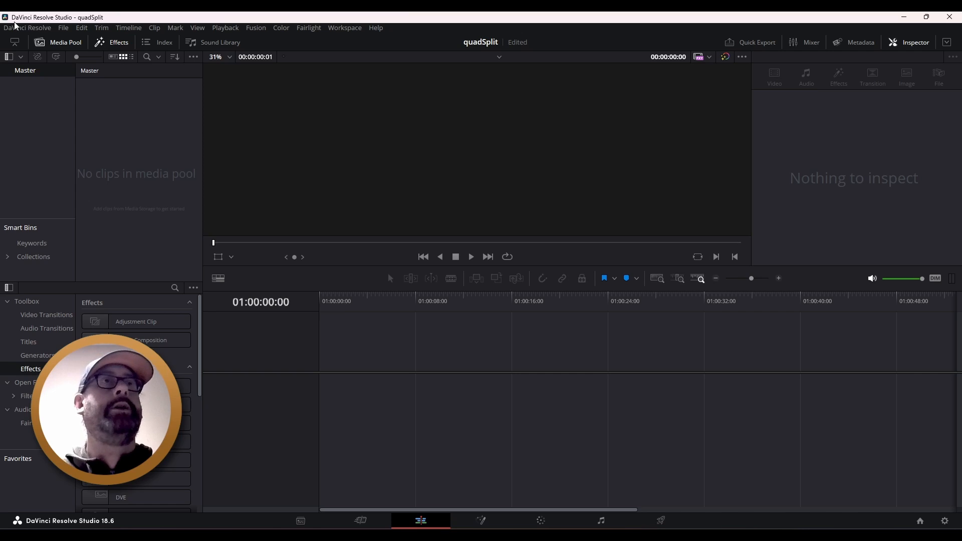
{"action": "left_click", "coordinate": [52, 44]}
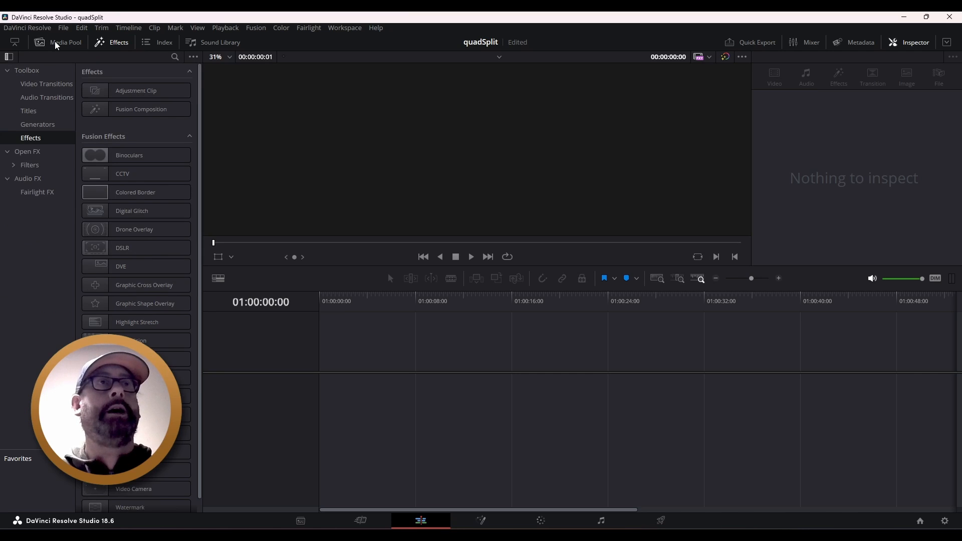
{"action": "left_click", "coordinate": [54, 44]}
{"action": "left_click", "coordinate": [55, 44]}
{"action": "left_click", "coordinate": [55, 45]}
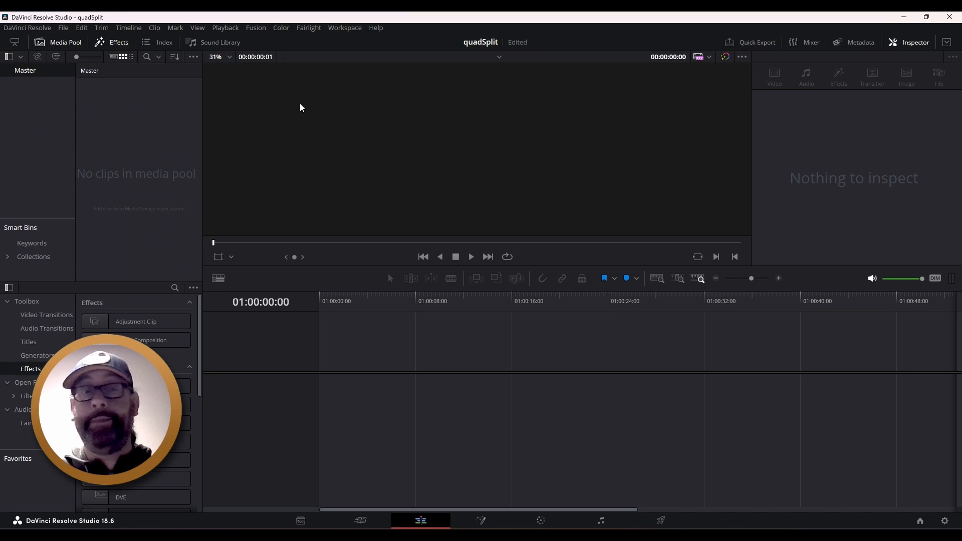
Step: Switch to File Explorer, select all five MOV files in the Quad Footage folder, and return to DaVinci Resolve
{"action": "key", "text": "alt+Tab"}
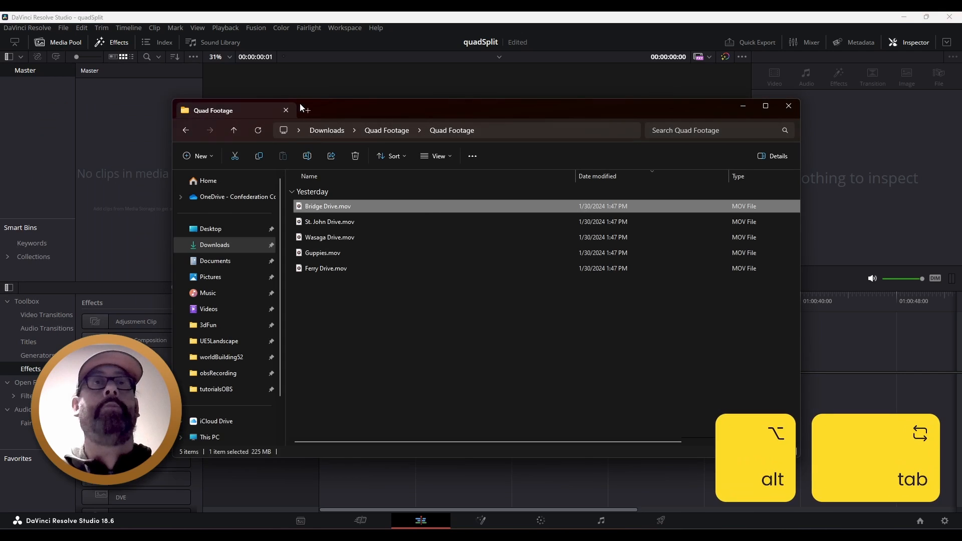
{"action": "left_click", "coordinate": [323, 271], "text": "shift"}
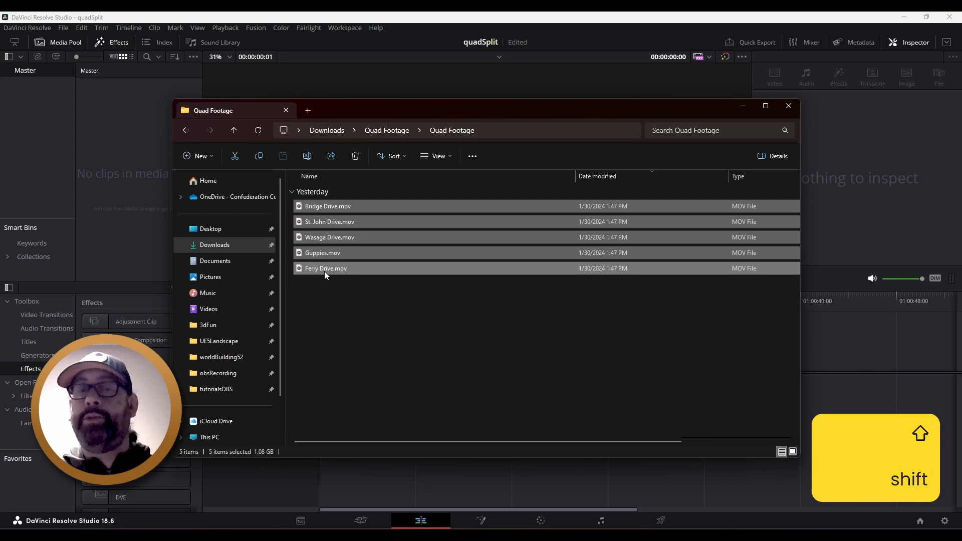
{"action": "left_click", "coordinate": [227, 17]}
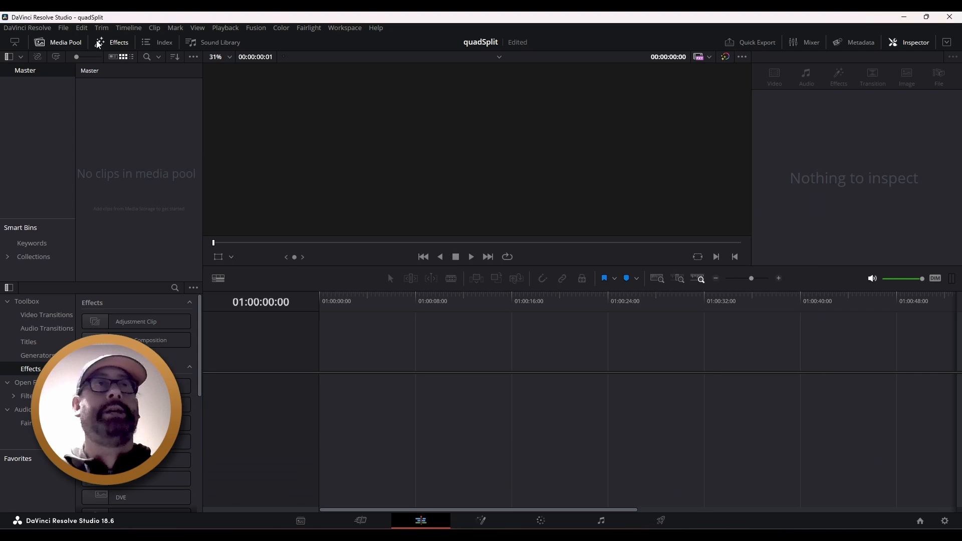
Step: Examine the timeline resolution and frame rate in the project settings before importing footage, and close them without changes
{"action": "left_click", "coordinate": [64, 28]}
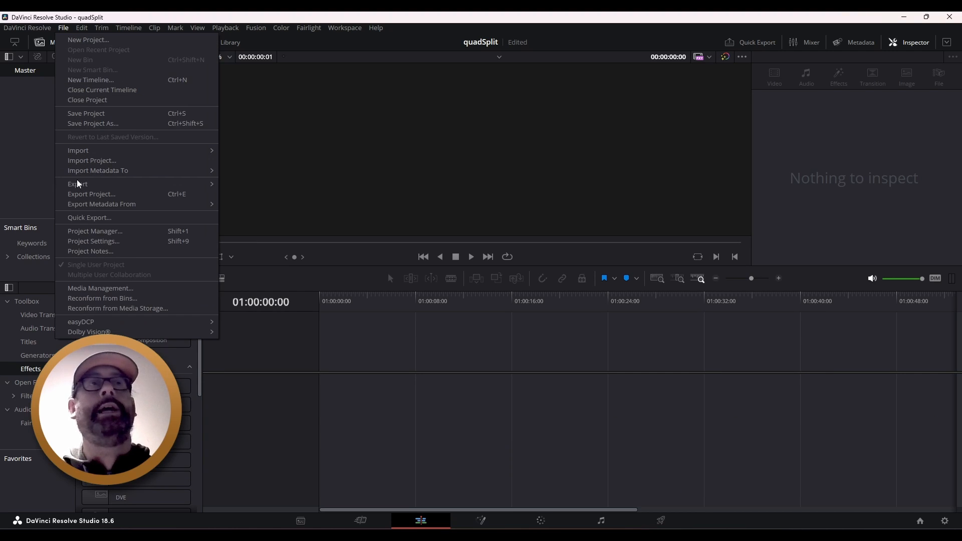
{"action": "left_click", "coordinate": [109, 242]}
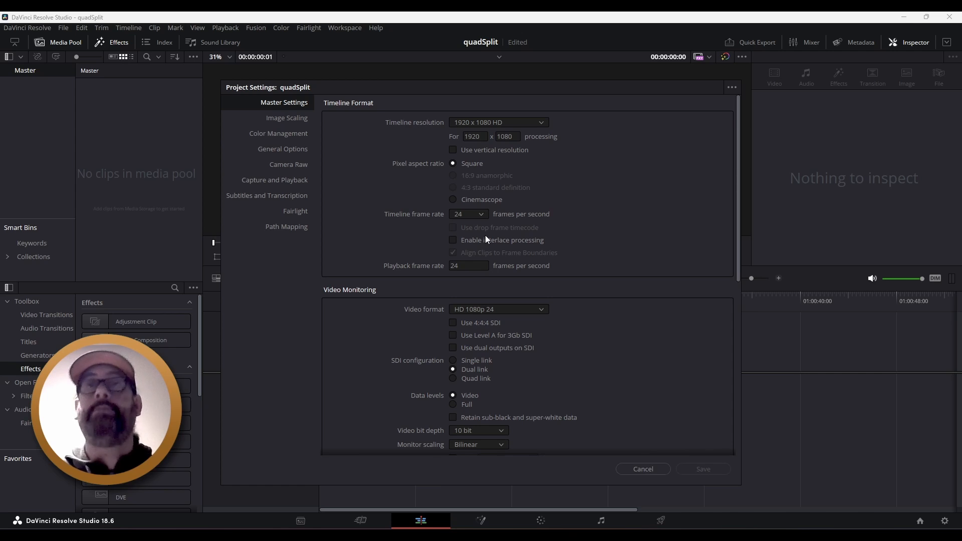
{"action": "left_click", "coordinate": [646, 471]}
Step: Import the five selected clips from File Explorer into the Media Pool, changing the project frame rate to match them
{"action": "key", "text": "alt+Tab"}
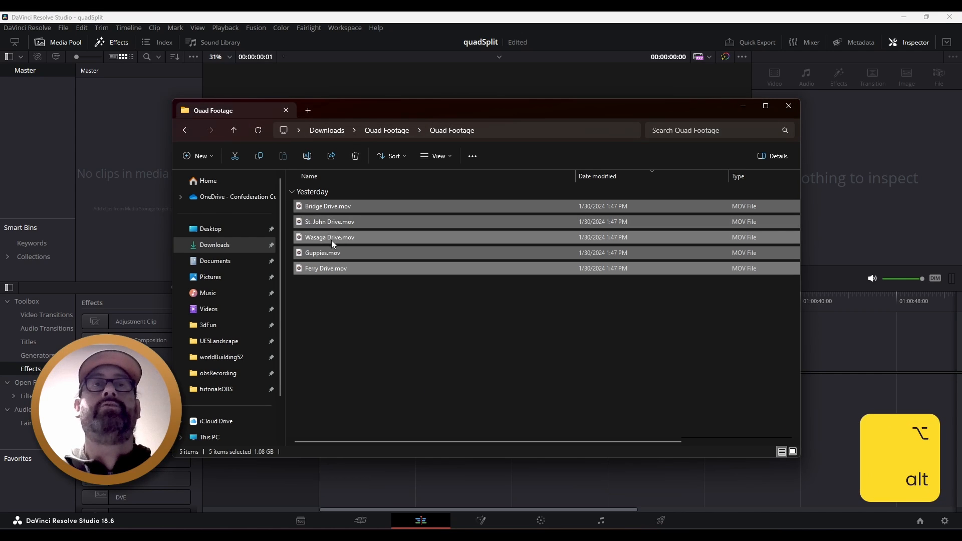
{"action": "left_click_drag", "start_coordinate": [314, 237], "coordinate": [125, 174]}
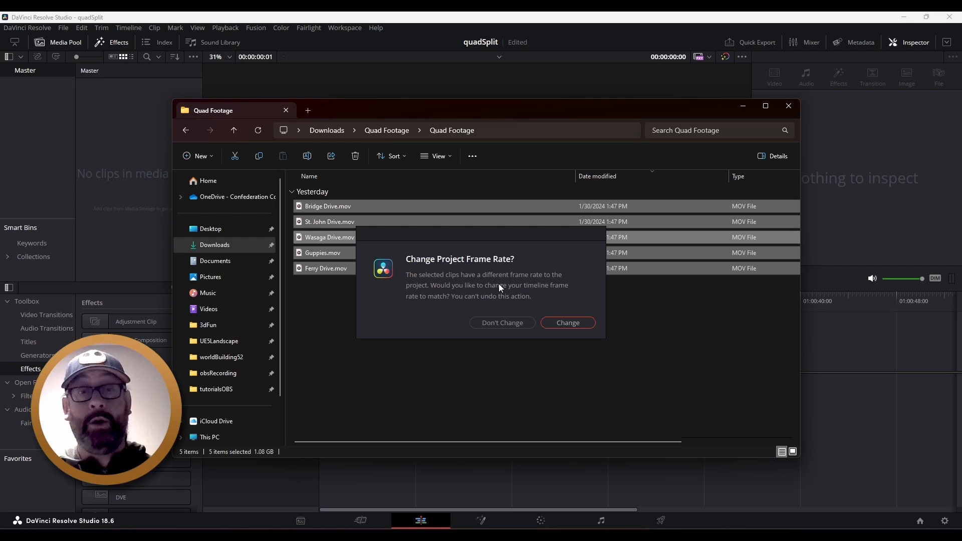
{"action": "left_click", "coordinate": [573, 329]}
Step: Check the timeline and playback frame rates in the project settings, and close them without changes
{"action": "left_click", "coordinate": [347, 32]}
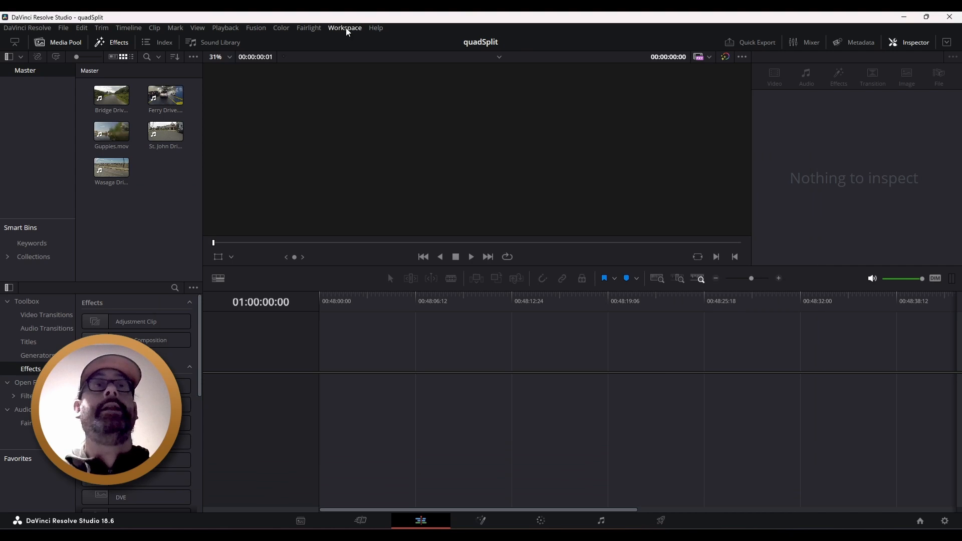
{"action": "left_click", "coordinate": [63, 28]}
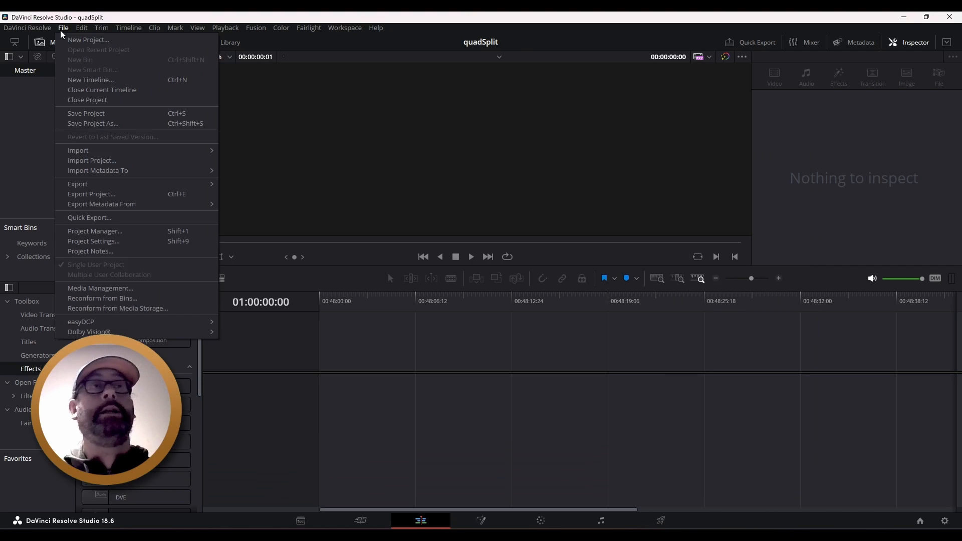
{"action": "left_click", "coordinate": [87, 241]}
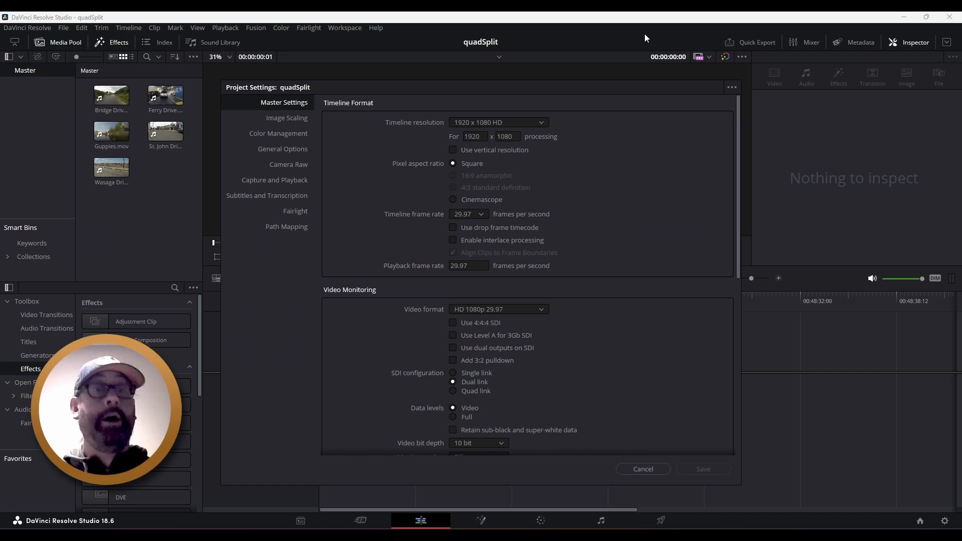
{"action": "left_click", "coordinate": [648, 470]}
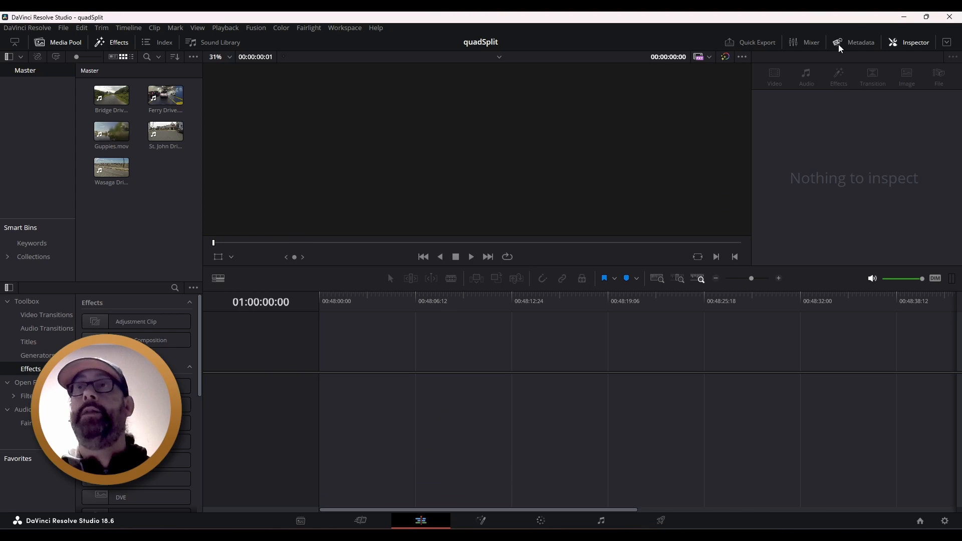
Step: Show the Metadata panel and examine the frame rate and resolution of each of the five imported clips
{"action": "left_click", "coordinate": [861, 44]}
{"action": "left_click", "coordinate": [861, 44]}
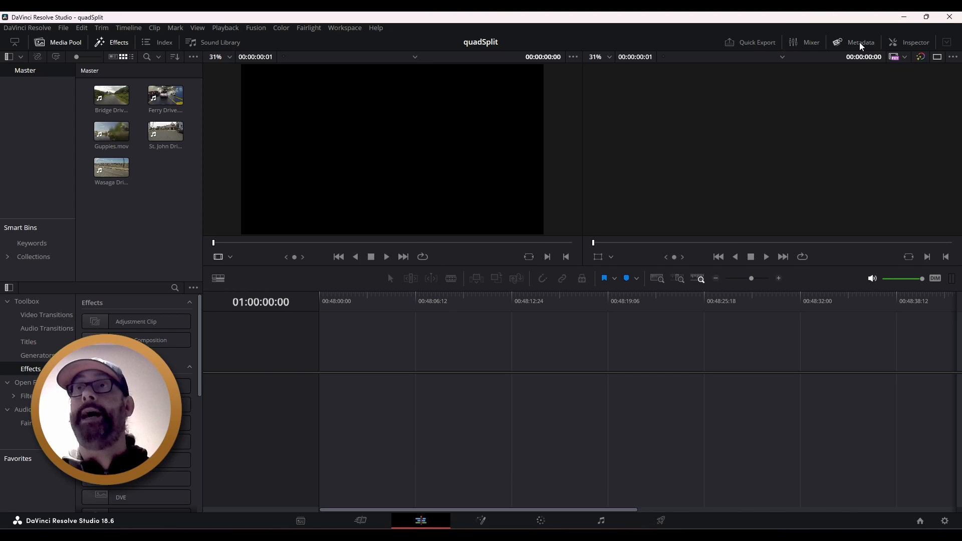
{"action": "left_click", "coordinate": [862, 44]}
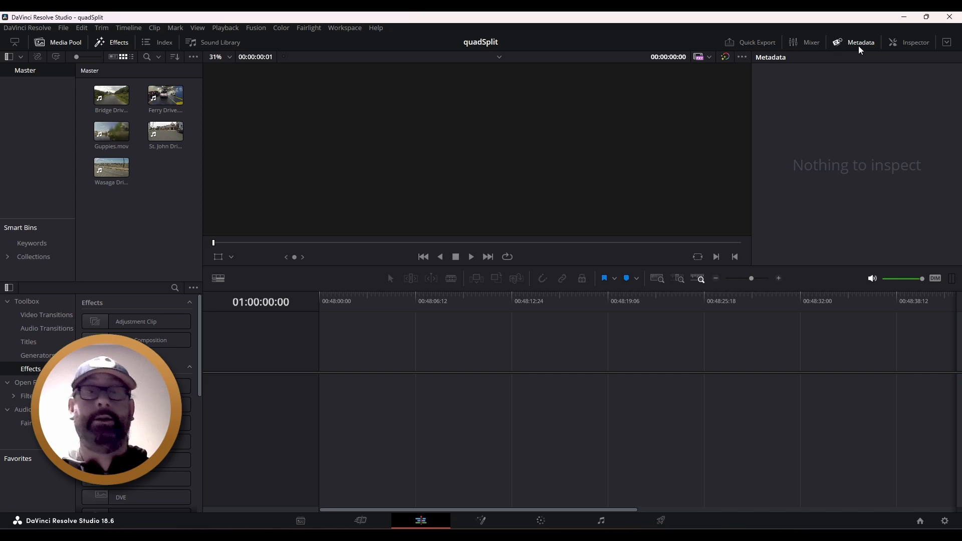
{"action": "left_click", "coordinate": [112, 95]}
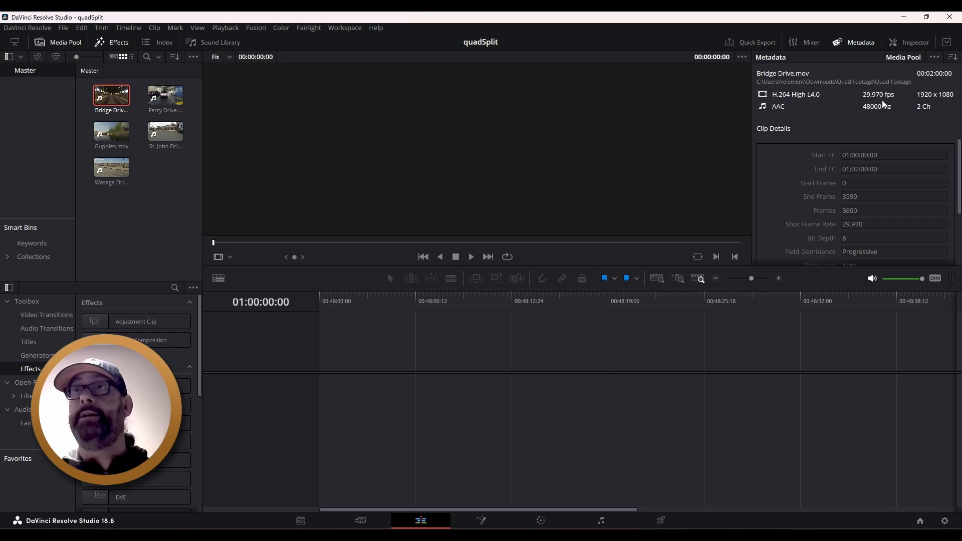
{"action": "left_click", "coordinate": [168, 101]}
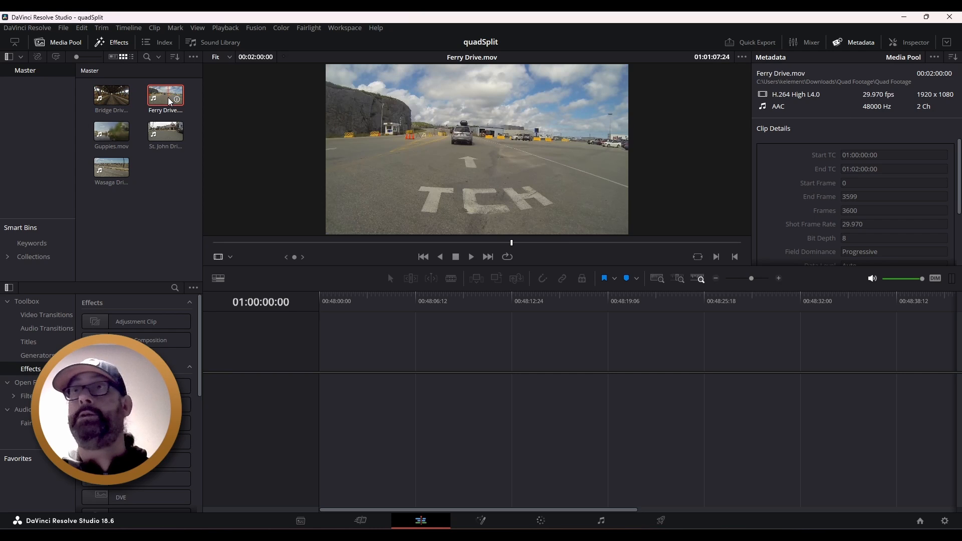
{"action": "left_click", "coordinate": [111, 132]}
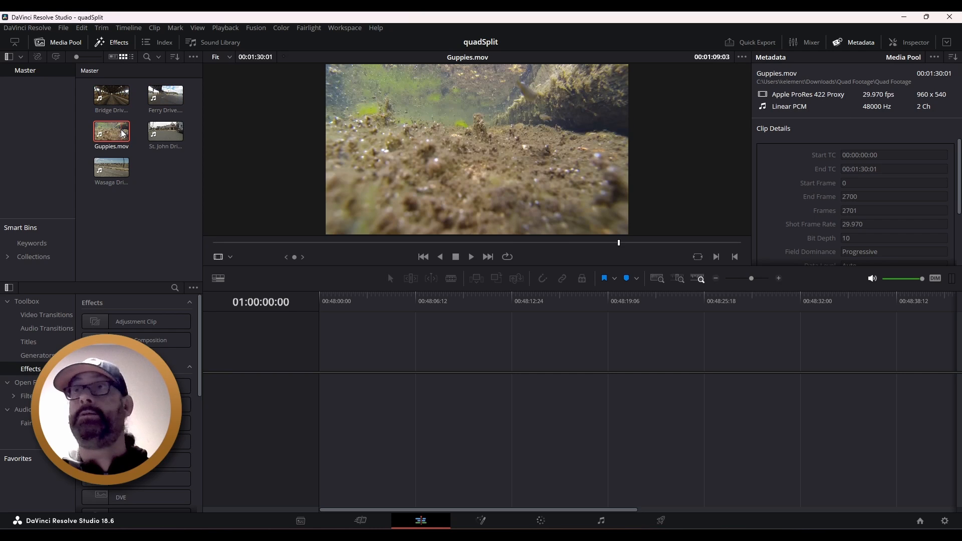
{"action": "left_click", "coordinate": [170, 136]}
{"action": "left_click", "coordinate": [122, 173]}
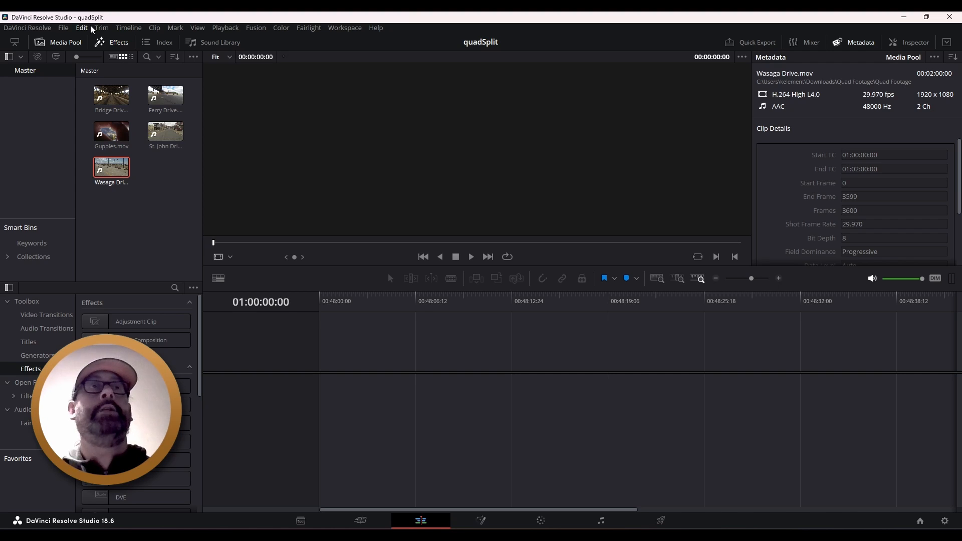
Step: Compare the project's timeline format settings with the clip metadata, and close the settings without changes
{"action": "left_click", "coordinate": [71, 30]}
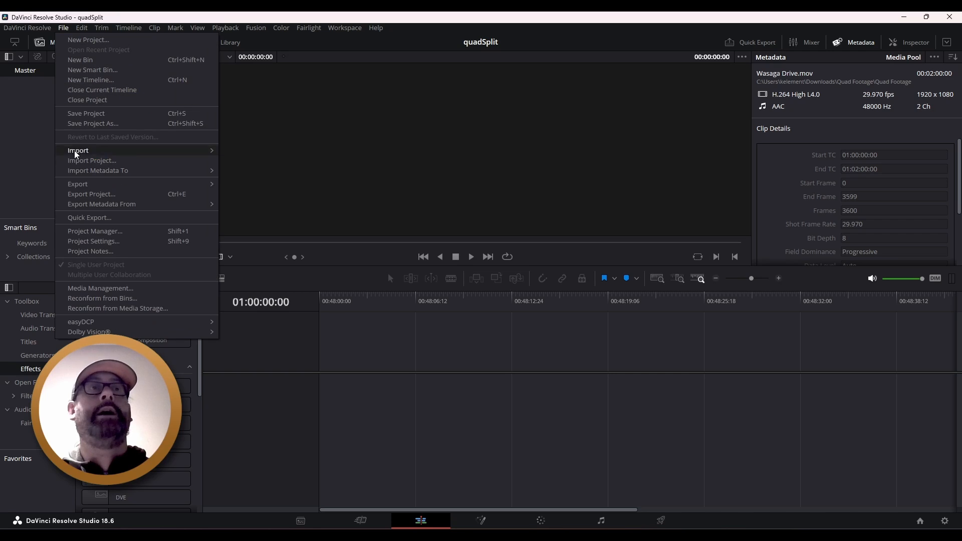
{"action": "left_click", "coordinate": [87, 241]}
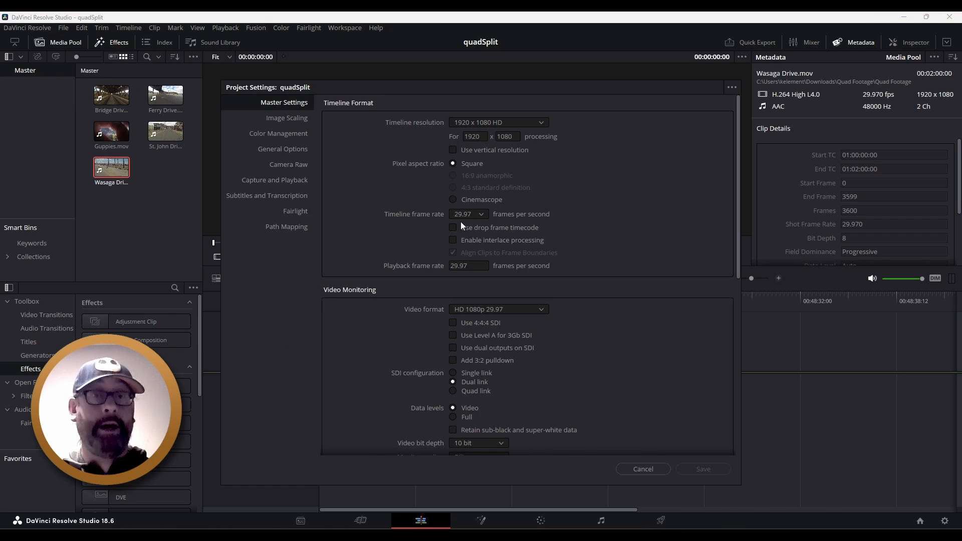
{"action": "left_click", "coordinate": [643, 469]}
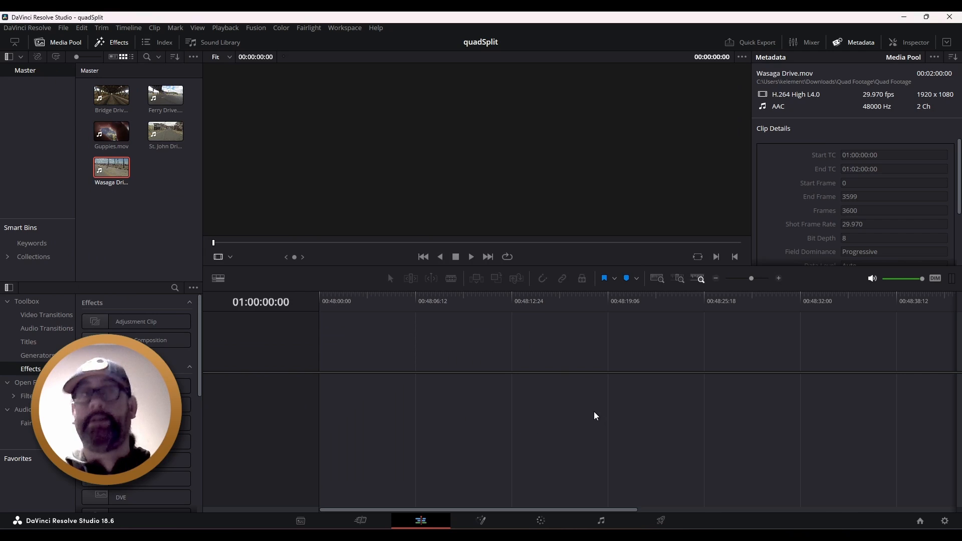
Step: Create an empty timeline named quadSplit in the Media Pool using the project settings
{"action": "right_click", "coordinate": [142, 235]}
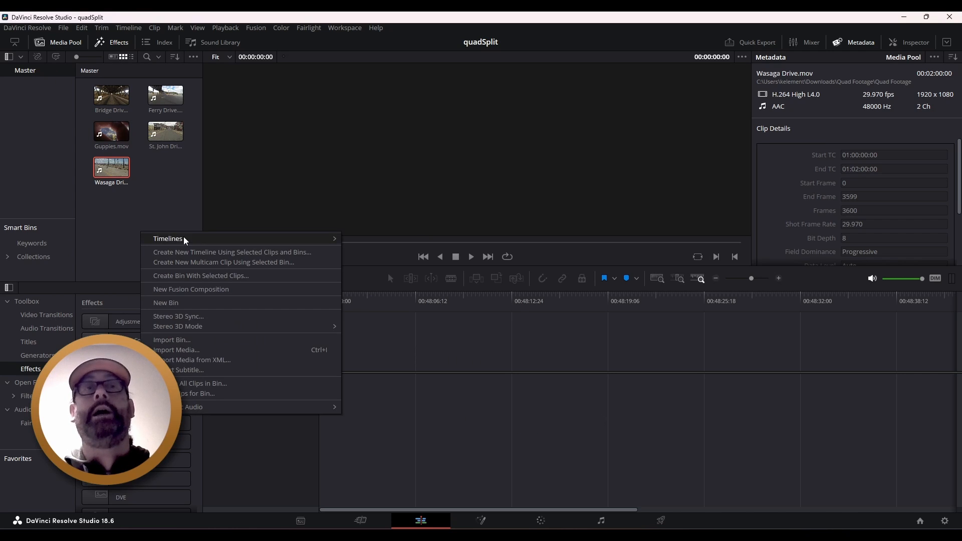
{"action": "mouse_move", "coordinate": [187, 241]}
{"action": "left_click", "coordinate": [392, 240]}
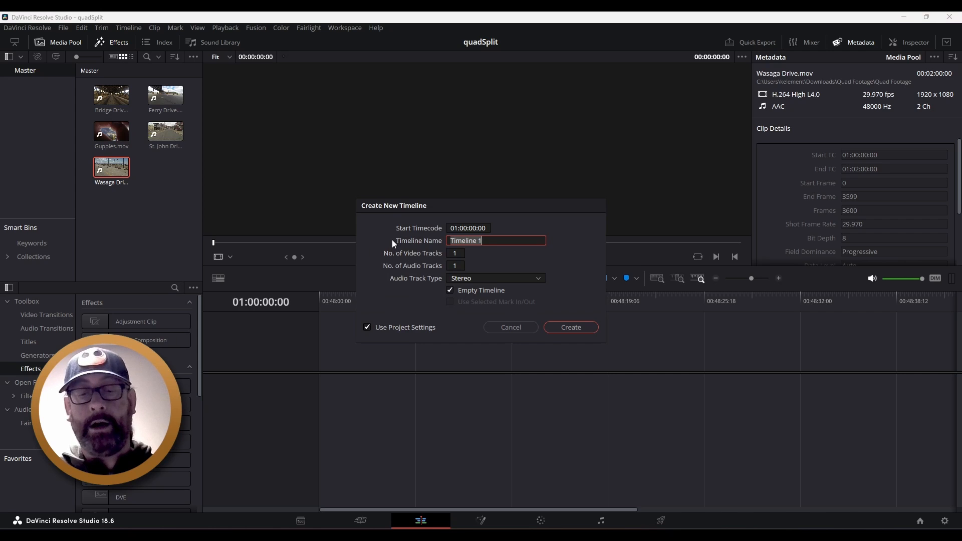
{"action": "type", "text": "quadSplit"}
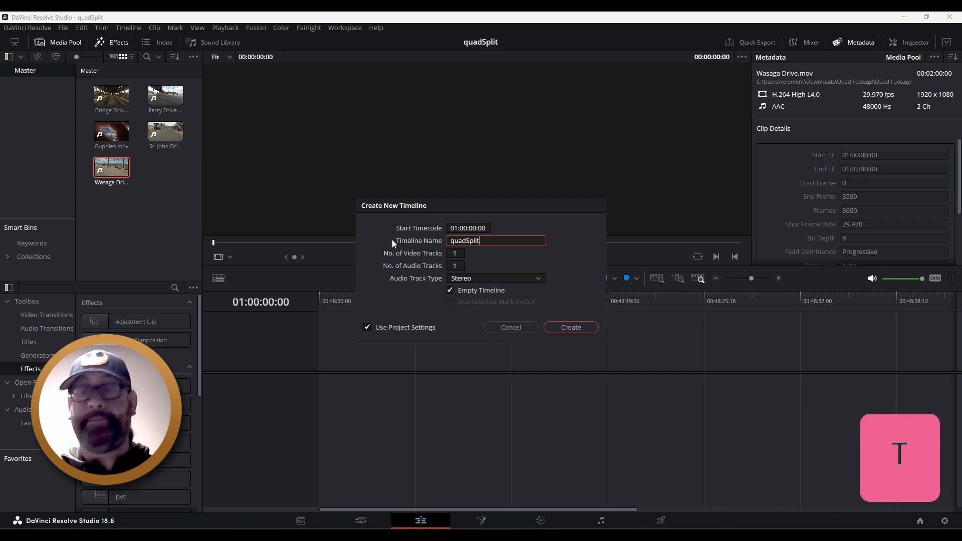
{"action": "key", "text": "Return"}
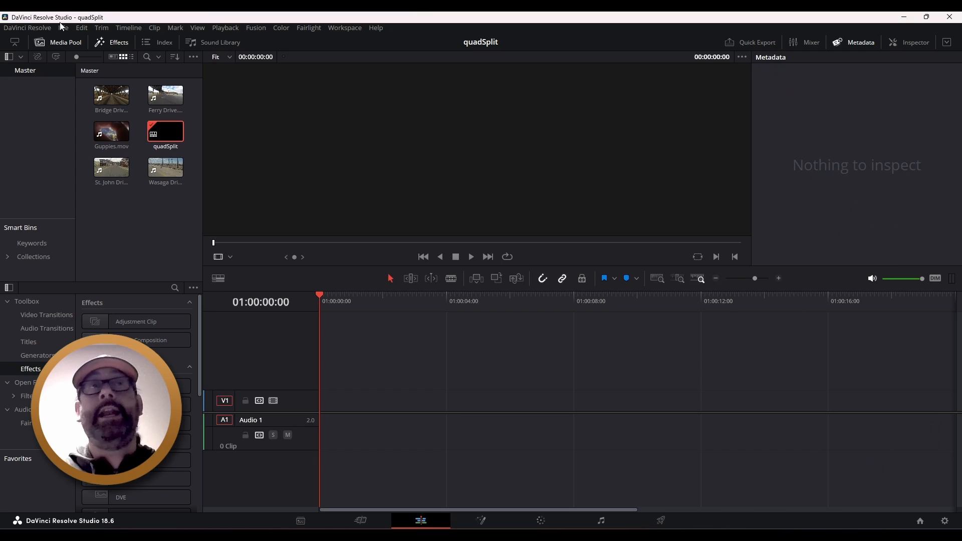
Step: Check in the project settings whether the timeline frame rate can still be edited, and close them without changes
{"action": "left_click", "coordinate": [61, 24]}
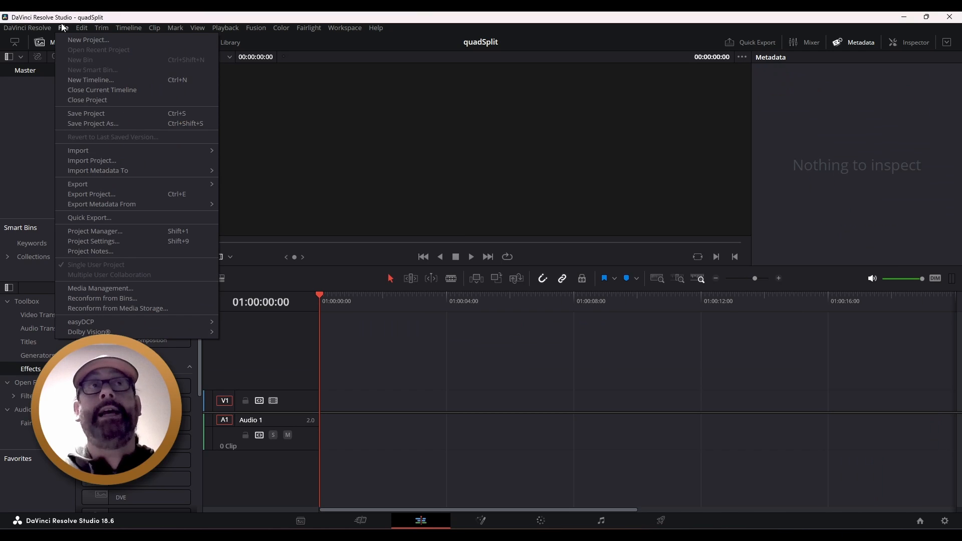
{"action": "left_click", "coordinate": [104, 242]}
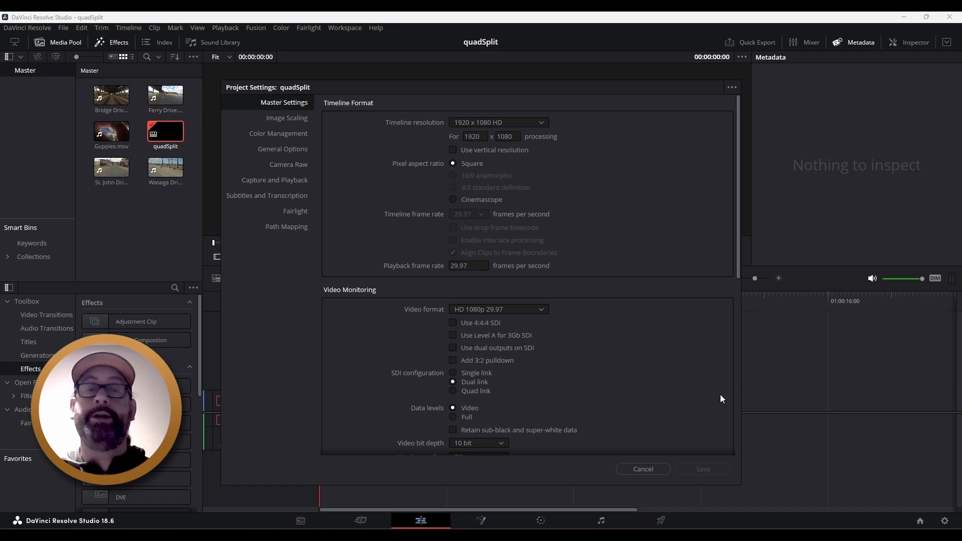
{"action": "left_click", "coordinate": [643, 469]}
Step: Create a bin named Video in the Media Pool's Master bin
{"action": "left_click", "coordinate": [133, 217]}
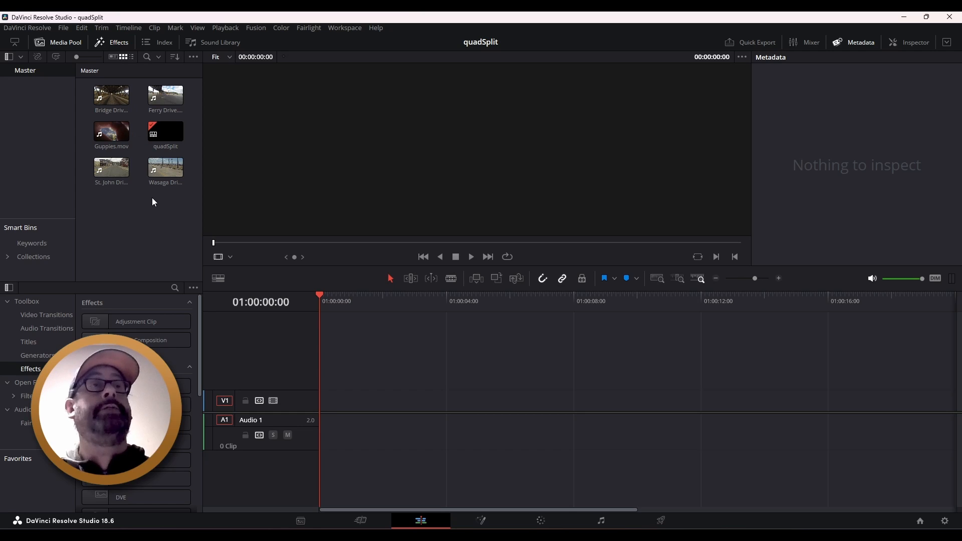
{"action": "right_click", "coordinate": [102, 244]}
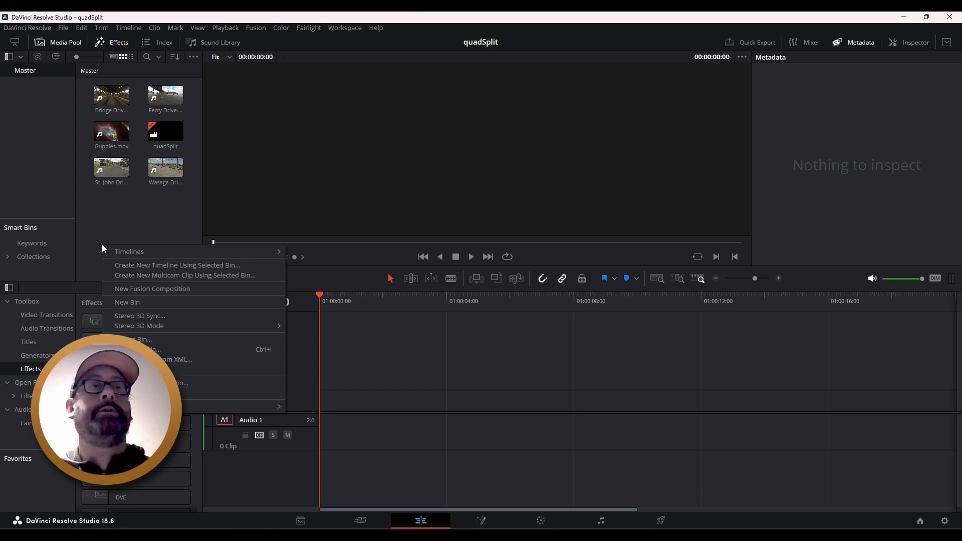
{"action": "left_click", "coordinate": [155, 302]}
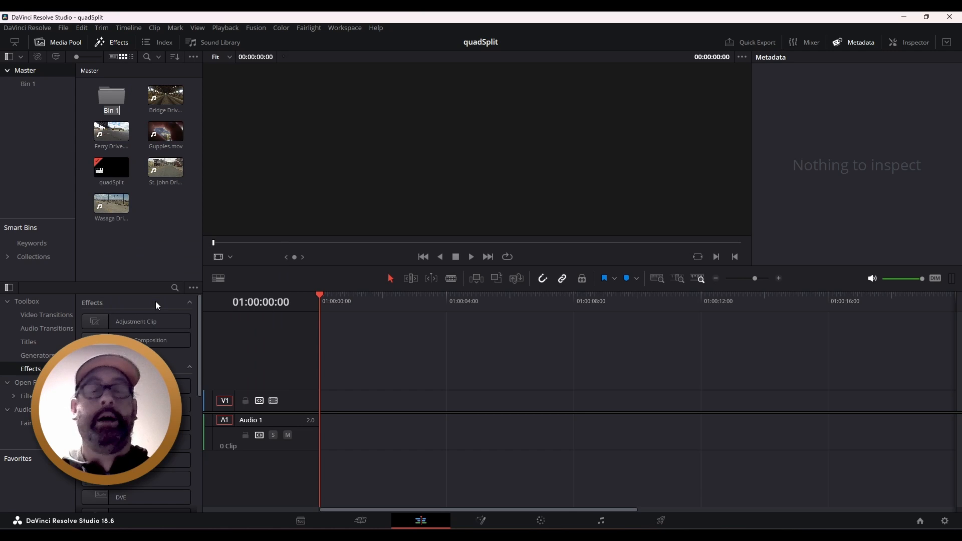
{"action": "type", "text": "Video"}
{"action": "key", "text": "Return"}
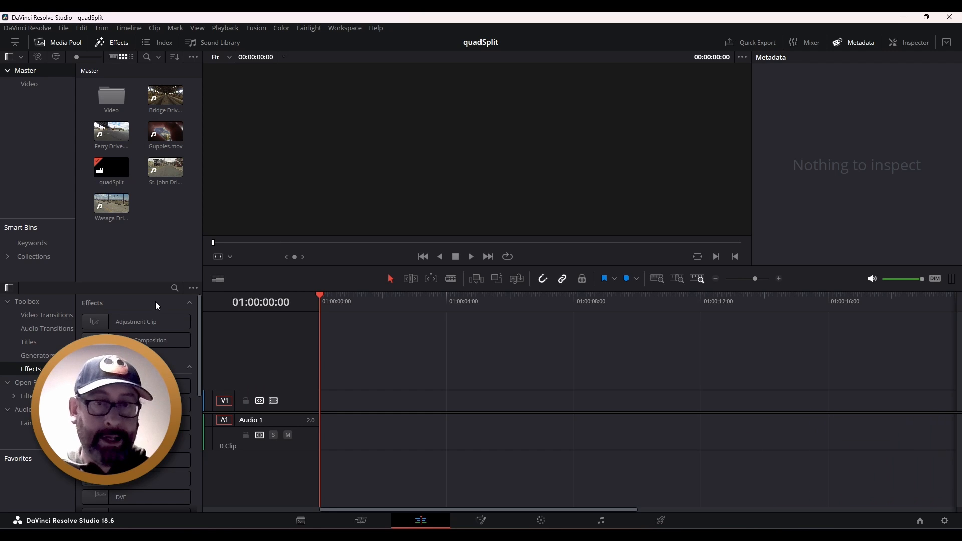
Step: Move all five imported clips, from Bridge Drive to Wasaga Drive, into the Video bin
{"action": "left_click", "coordinate": [157, 90]}
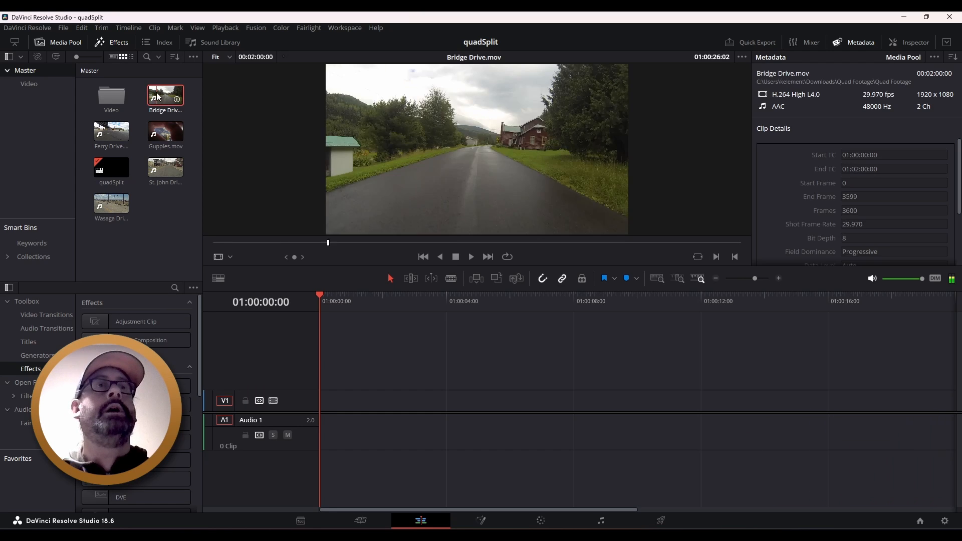
{"action": "left_click", "coordinate": [166, 131], "text": "shift"}
{"action": "left_click_drag", "start_coordinate": [166, 94], "coordinate": [121, 92]}
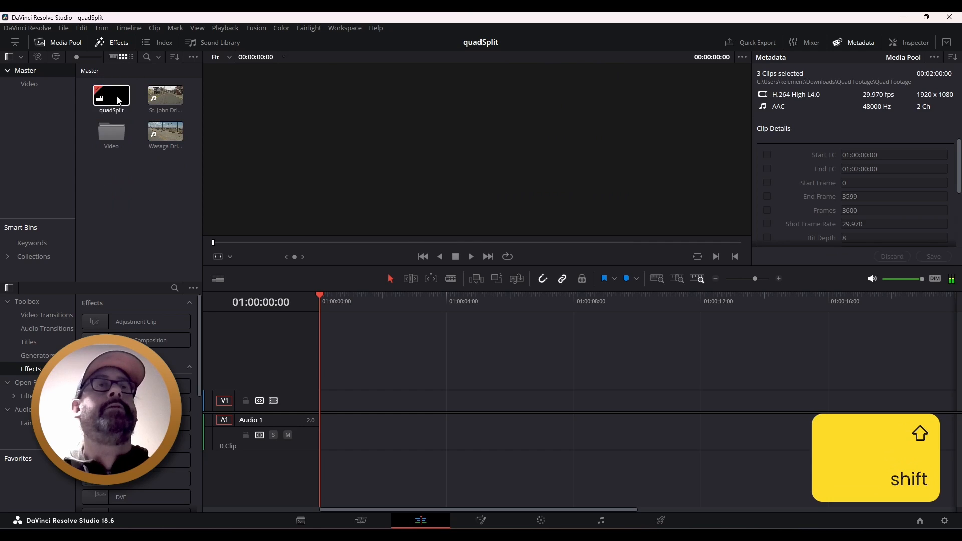
{"action": "left_click", "coordinate": [162, 103]}
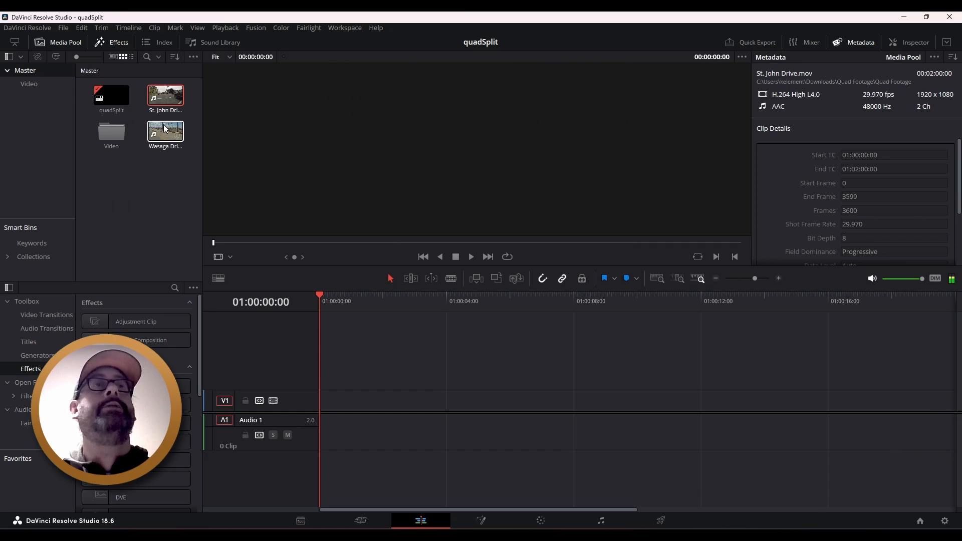
{"action": "left_click", "coordinate": [165, 131], "text": "shift"}
{"action": "left_click_drag", "start_coordinate": [165, 128], "coordinate": [113, 134]}
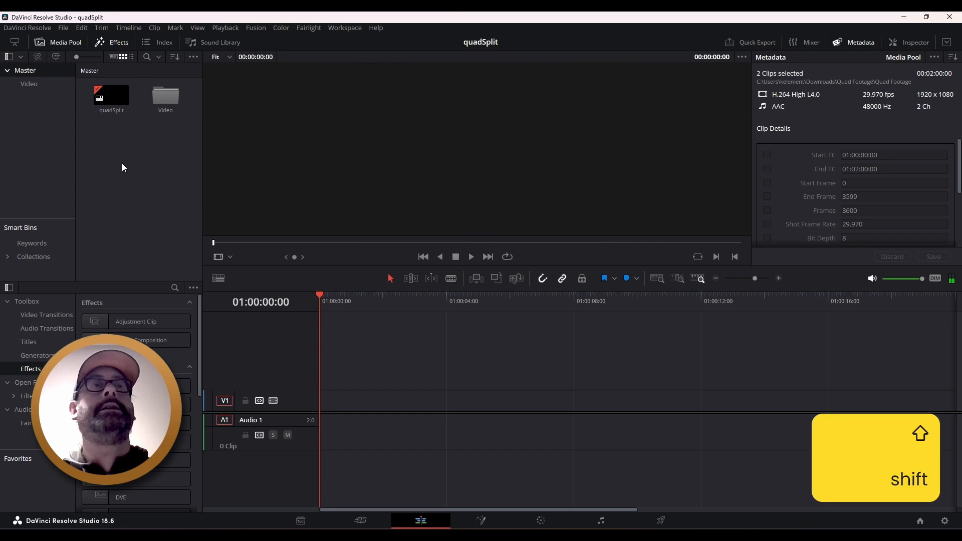
{"action": "right_click", "coordinate": [123, 158]}
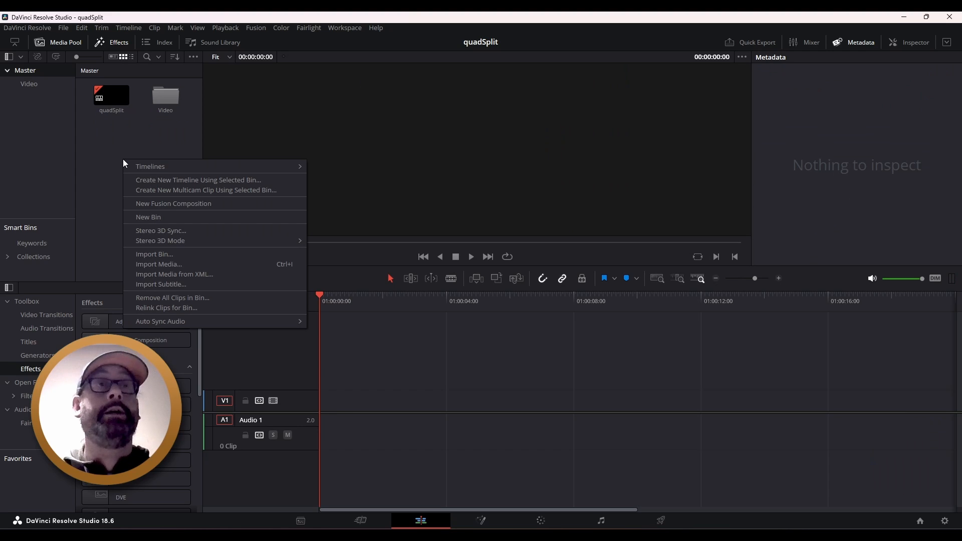
{"action": "left_click", "coordinate": [165, 257]}
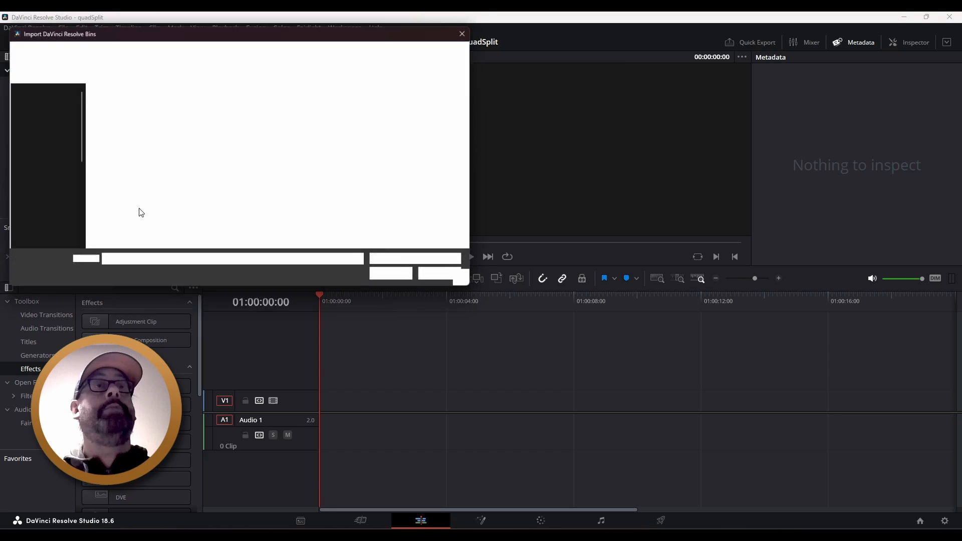
{"action": "left_click", "coordinate": [446, 277]}
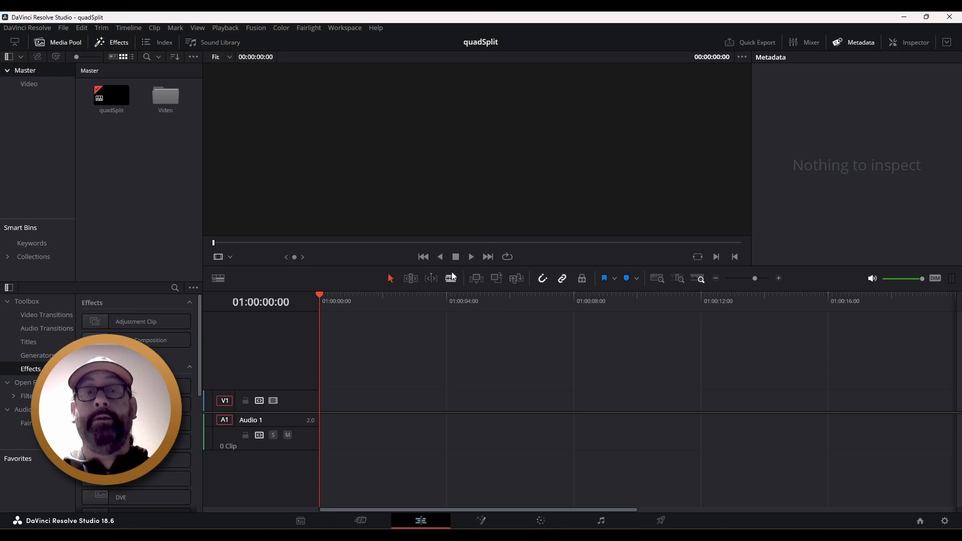
Step: Create a bin named Timelines in the Master bin and move the quadSplit timeline into it
{"action": "right_click", "coordinate": [143, 167]}
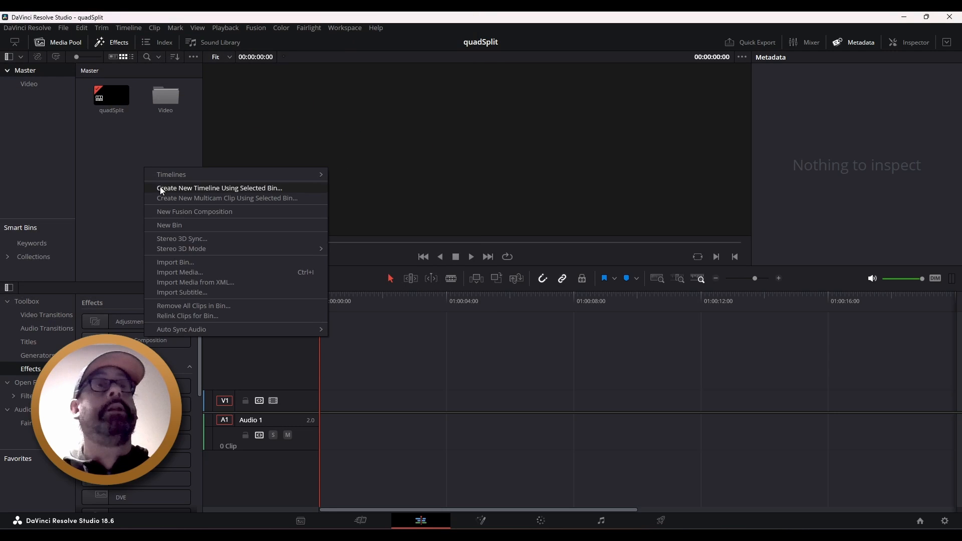
{"action": "left_click", "coordinate": [170, 223]}
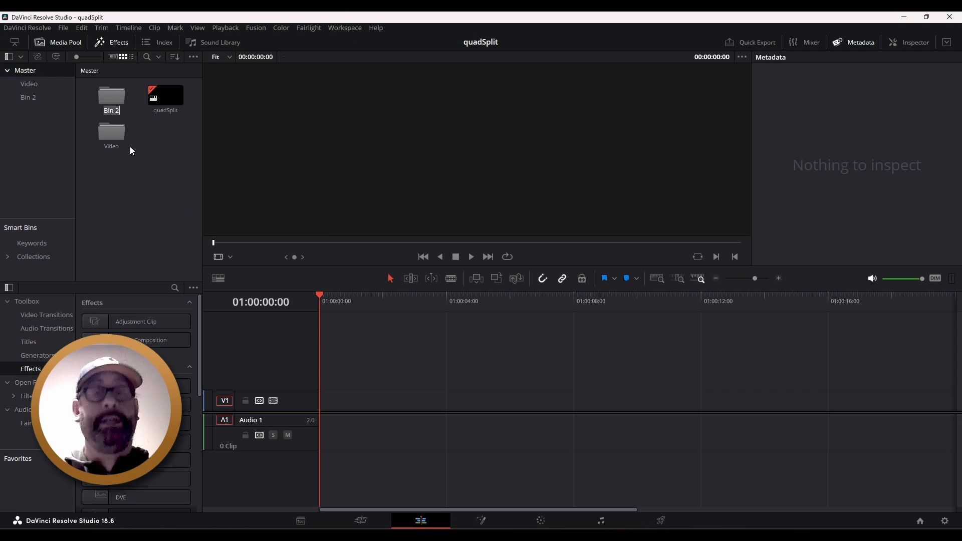
{"action": "type", "text": "Timel"}
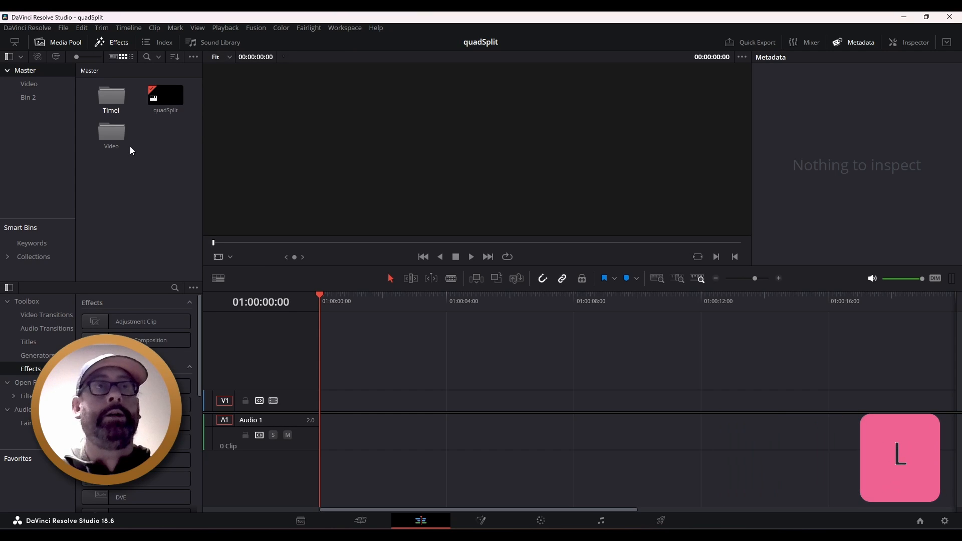
{"action": "type", "text": "ines"}
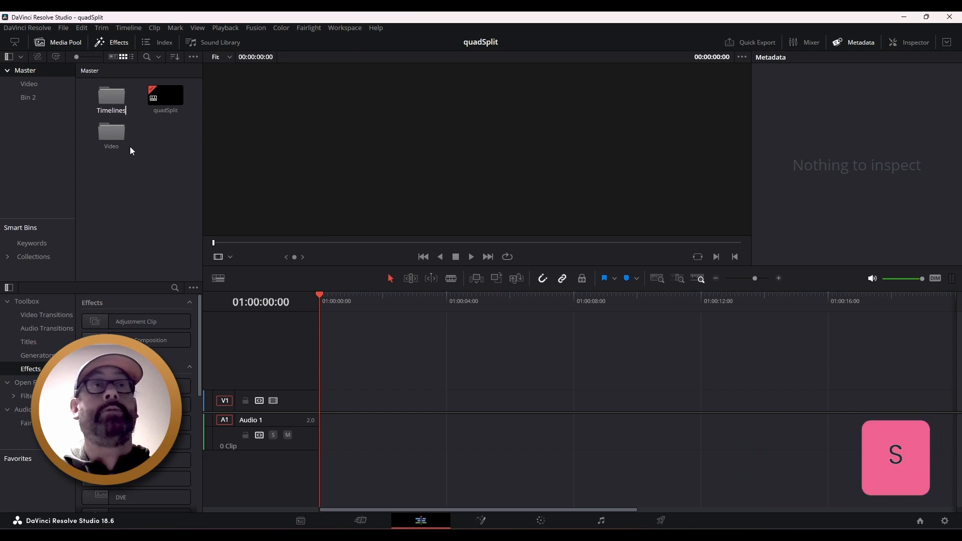
{"action": "key", "text": "Return"}
{"action": "left_click_drag", "start_coordinate": [166, 95], "coordinate": [119, 103]}
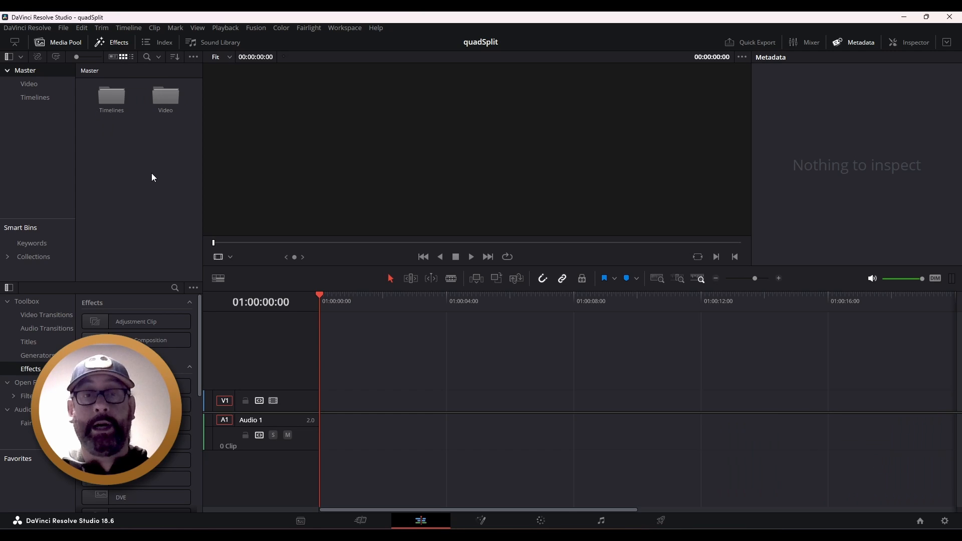
Step: Open the quadSplit timeline in the Timelines bin and replace the Metadata panel with the Inspector
{"action": "double_click", "coordinate": [111, 97]}
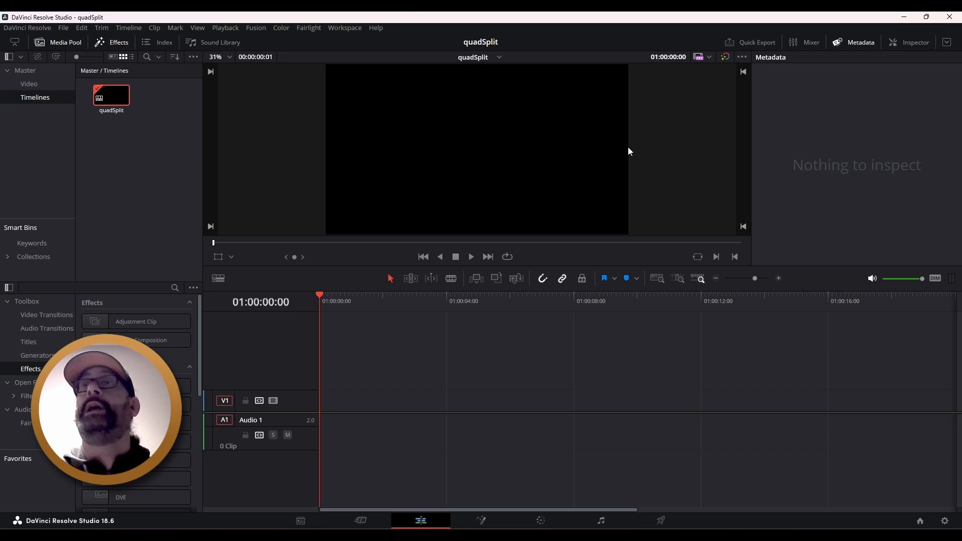
{"action": "left_click", "coordinate": [860, 42]}
{"action": "left_click", "coordinate": [916, 43]}
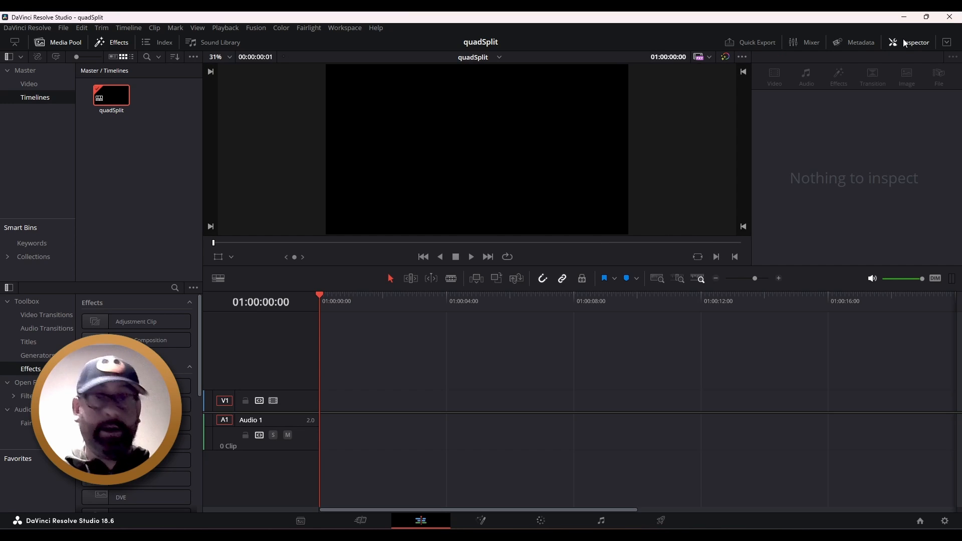
Step: Hide the Inspector to examine the source and timeline viewers with Ferry Drive.mov from the Video bin, and show the Inspector again
{"action": "left_click", "coordinate": [904, 40]}
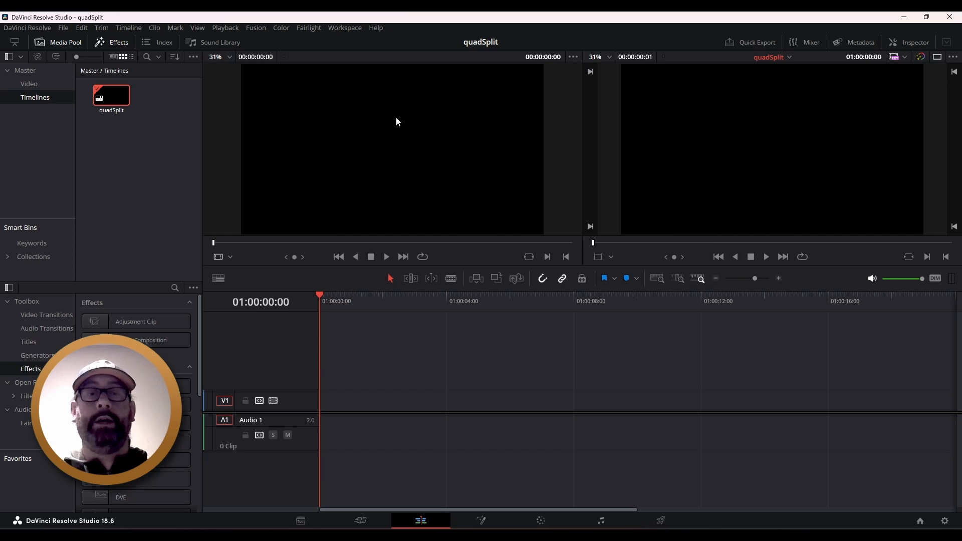
{"action": "left_click", "coordinate": [41, 85]}
{"action": "left_click", "coordinate": [119, 100]}
{"action": "left_click", "coordinate": [166, 94]}
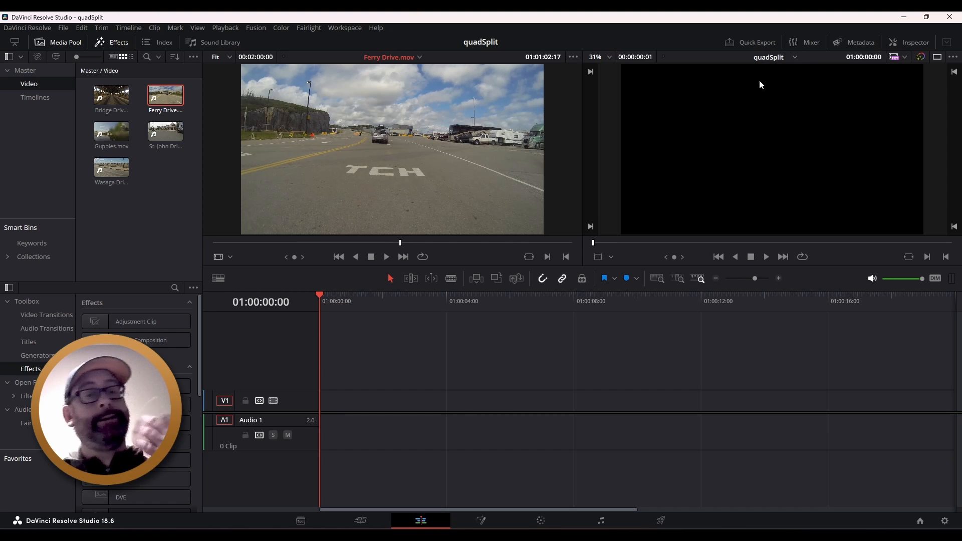
{"action": "left_click", "coordinate": [910, 43]}
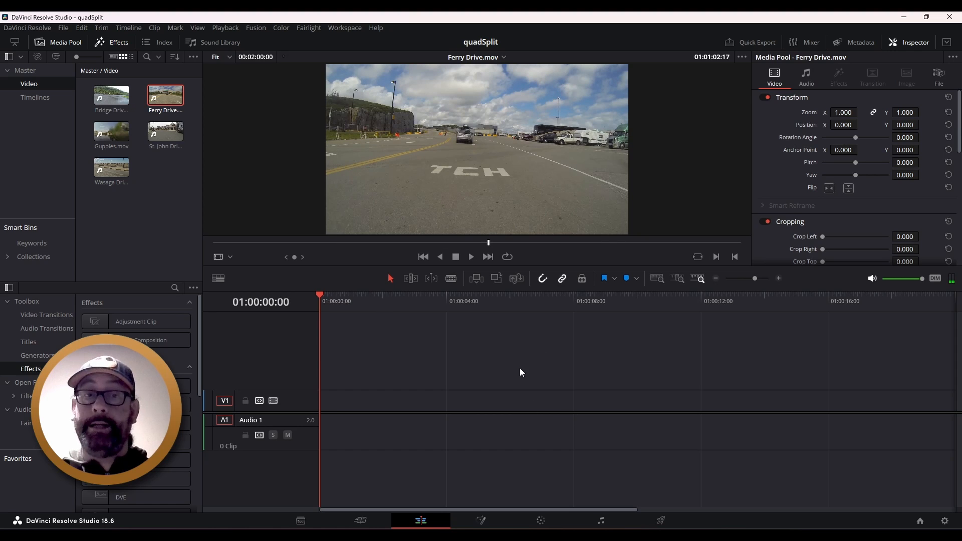
{"action": "left_click", "coordinate": [514, 350]}
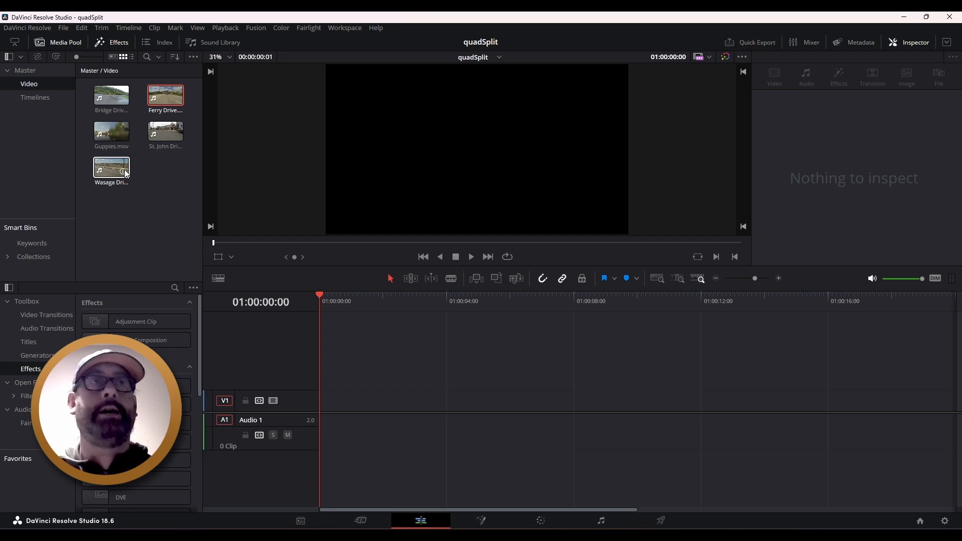
Step: Load Guppies.mov into the source viewer and mark its in point at 00:00:16:07
{"action": "left_click", "coordinate": [112, 134]}
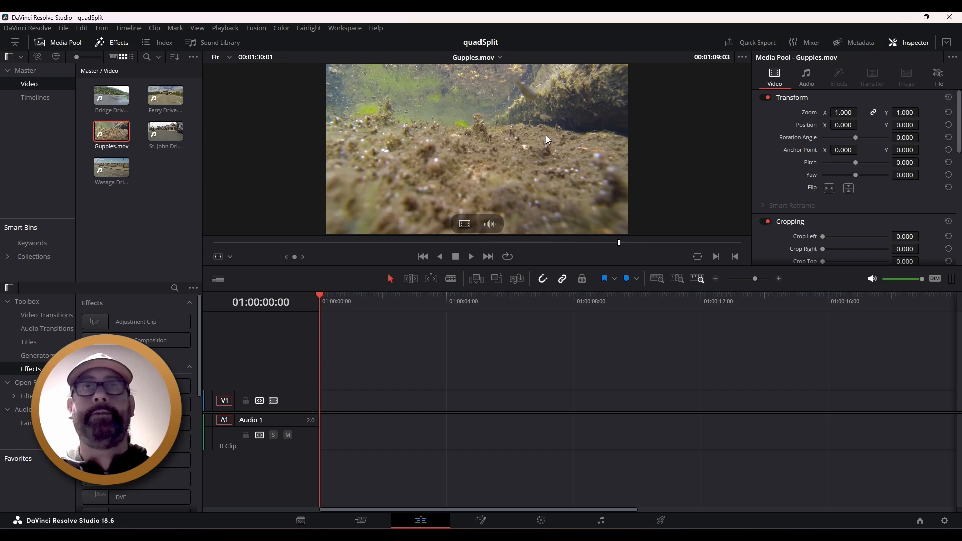
{"action": "left_click_drag", "start_coordinate": [486, 241], "coordinate": [309, 242]}
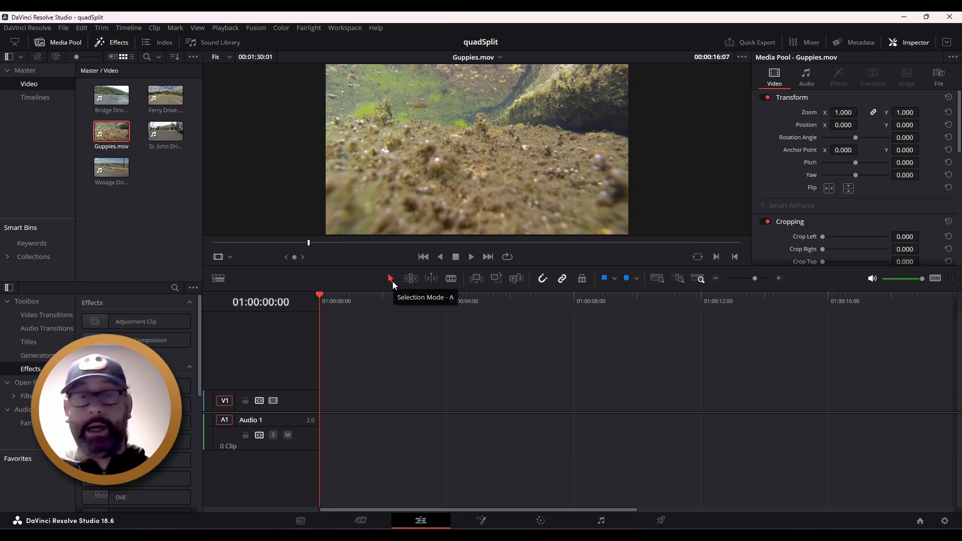
{"action": "key", "text": "i"}
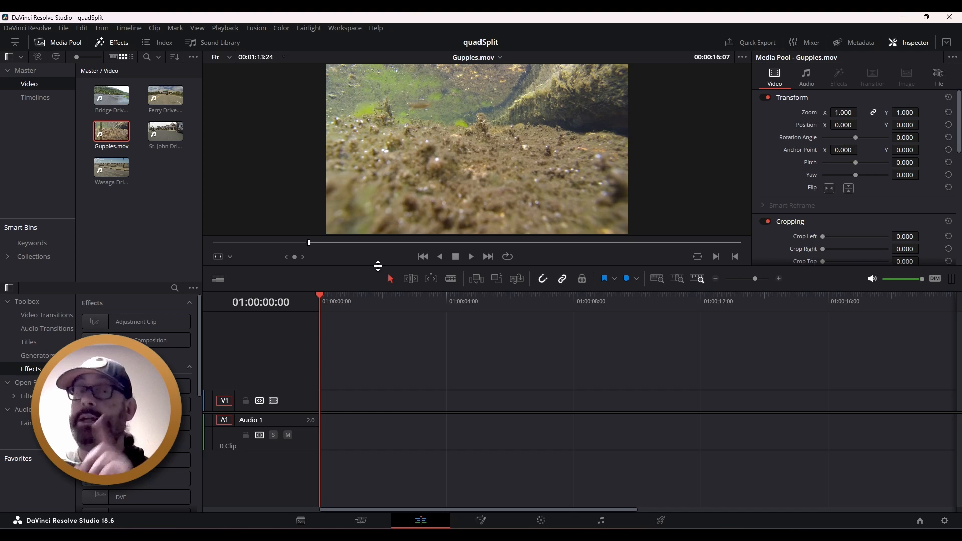
Step: Advance the Guppies.mov playhead by 30 seconds with a relative timecode and mark the out point there
{"action": "mouse_move", "coordinate": [499, 105]}
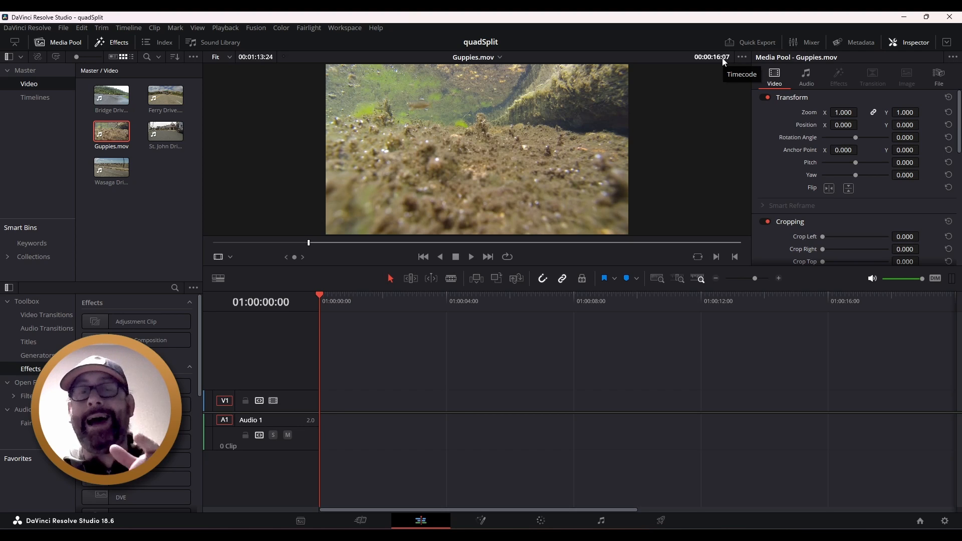
{"action": "left_click", "coordinate": [719, 57]}
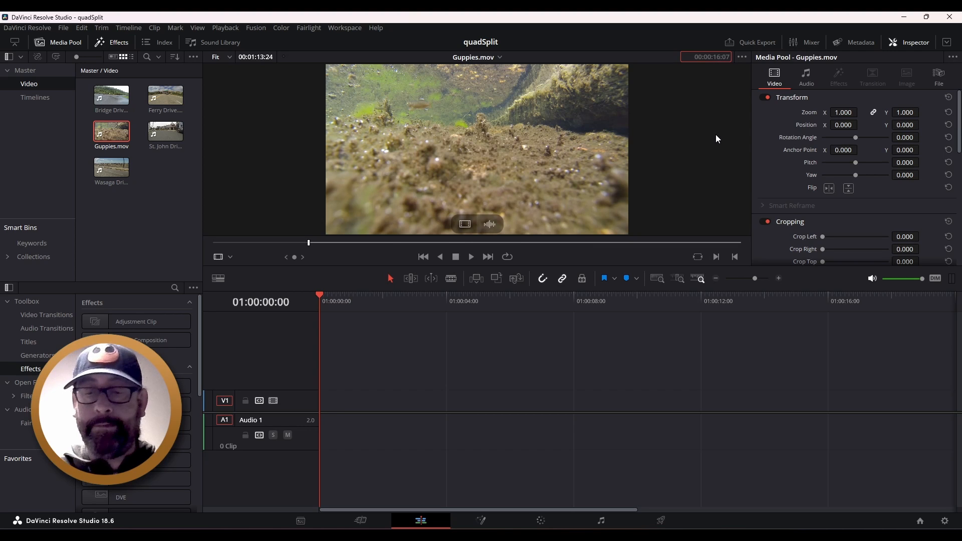
{"action": "type", "text": "+30"}
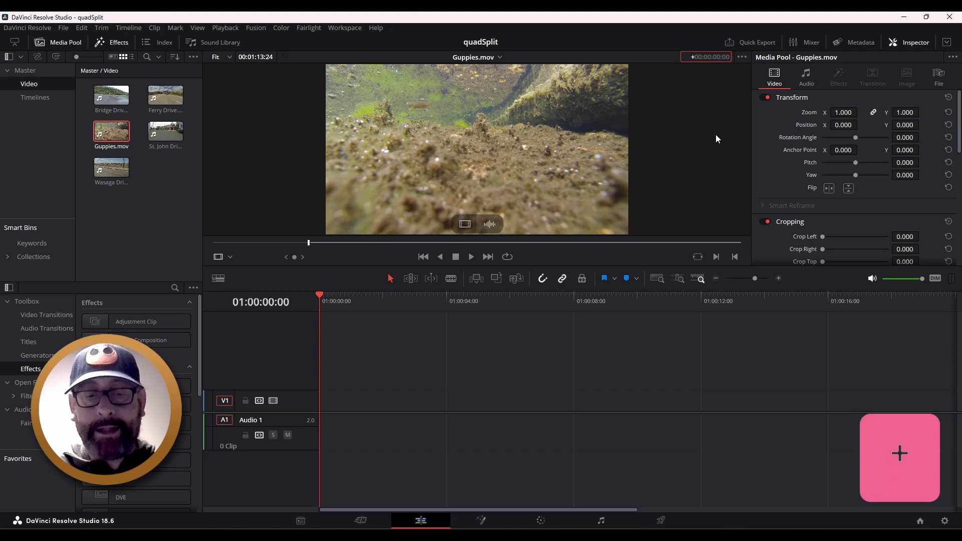
{"action": "type", "text": "00"}
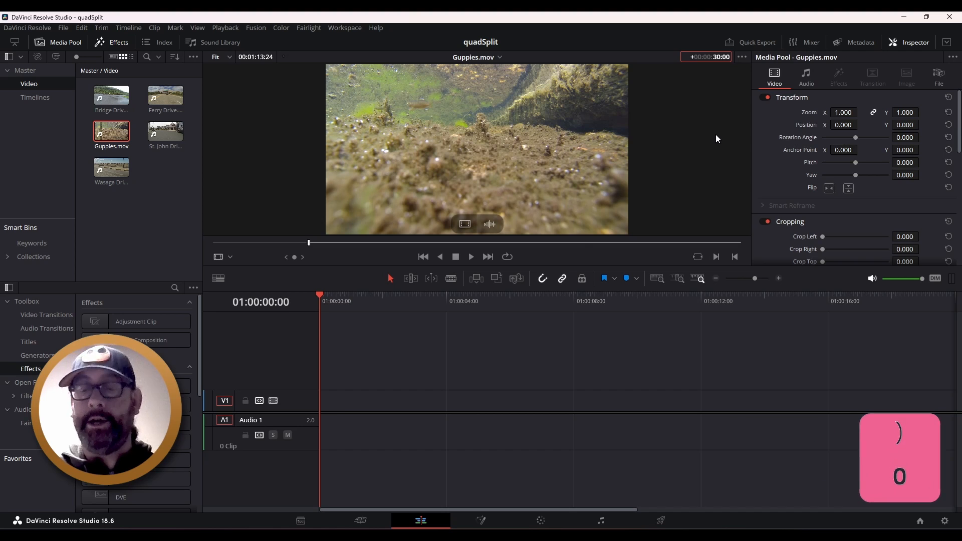
{"action": "key", "text": "Return"}
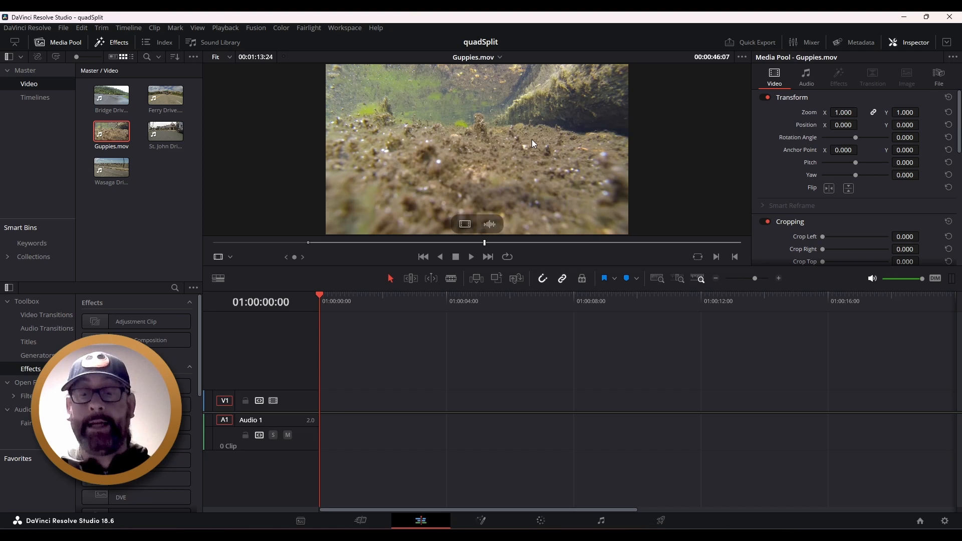
{"action": "key", "text": "o"}
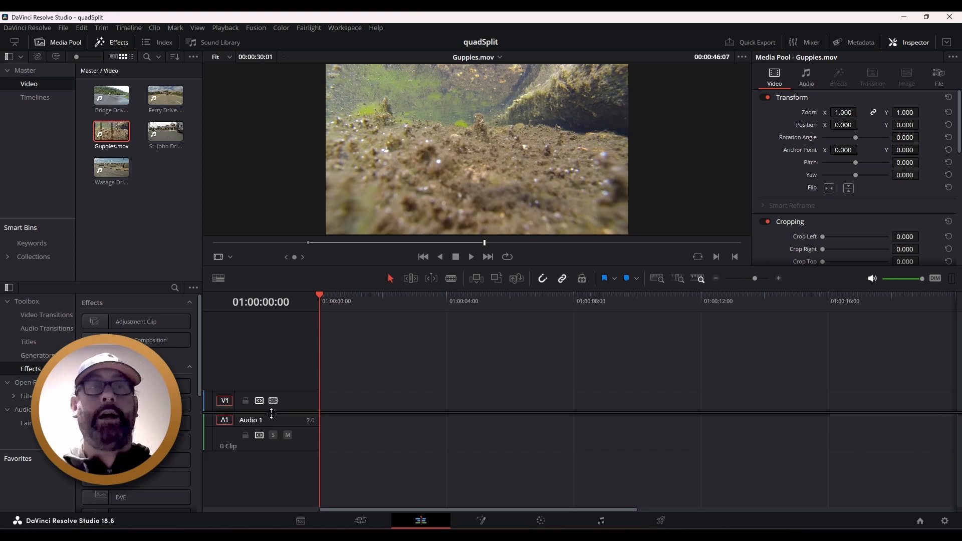
Step: Switch the viewer between the quadSplit timeline and the marked Guppies.mov clip, ending with the timeline playhead at its start
{"action": "left_click", "coordinate": [382, 380]}
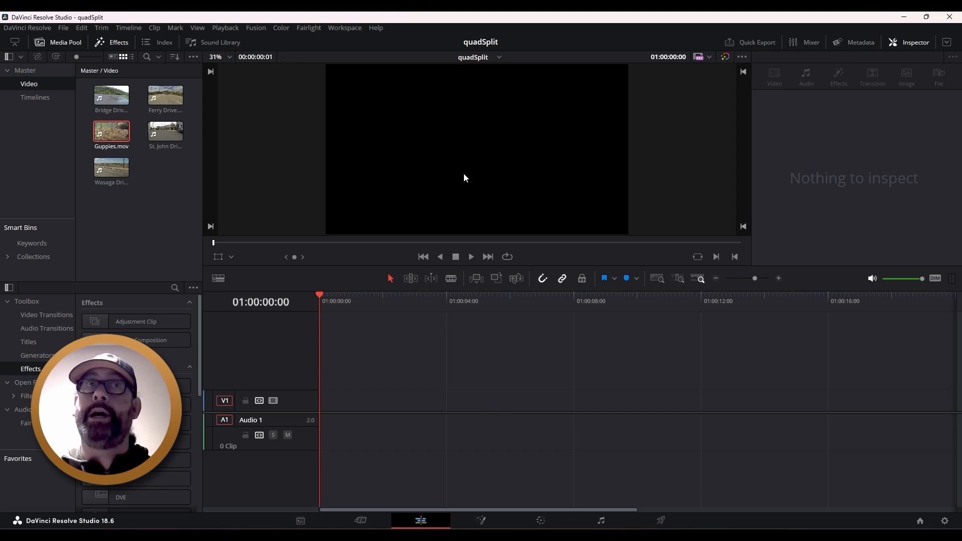
{"action": "key", "text": "q"}
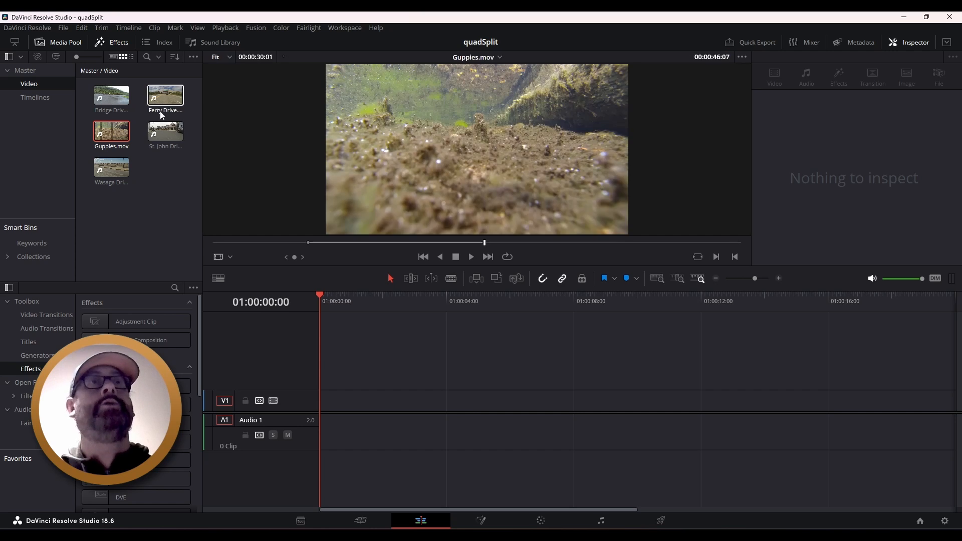
{"action": "left_click", "coordinate": [108, 132]}
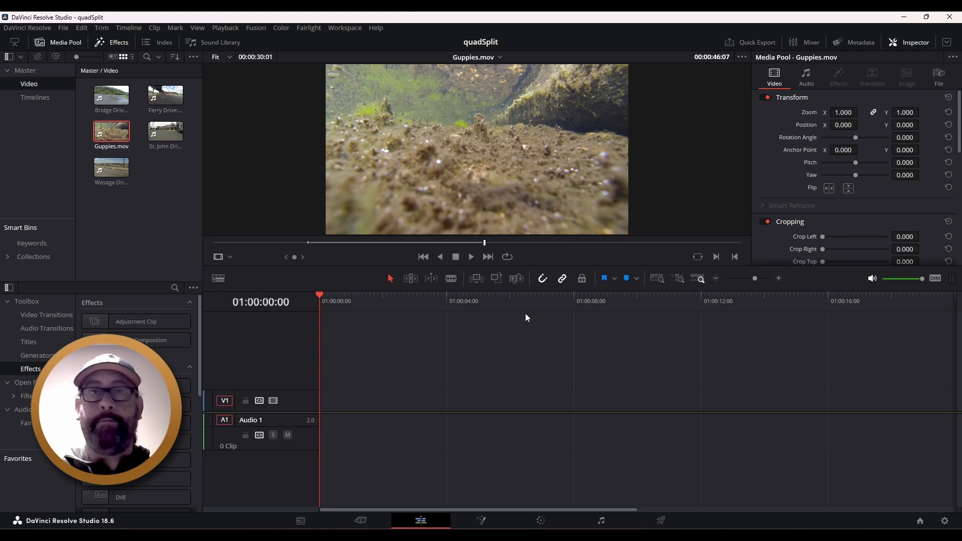
{"action": "left_click", "coordinate": [533, 304]}
{"action": "left_click_drag", "start_coordinate": [534, 307], "coordinate": [239, 300]}
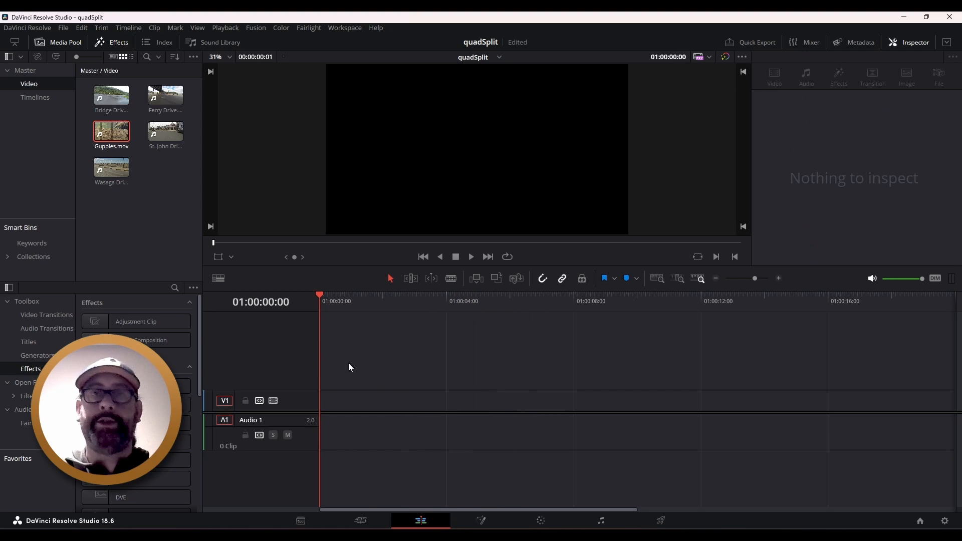
Step: Try overwriting the marked Guppies.mov range onto the timeline at 01:00:03:18, and undo the edit
{"action": "mouse_move", "coordinate": [421, 296]}
{"action": "left_mouse_down"}
{"action": "mouse_move", "coordinate": [453, 299]}
{"action": "mouse_move", "coordinate": [434, 302]}
{"action": "left_mouse_up"}
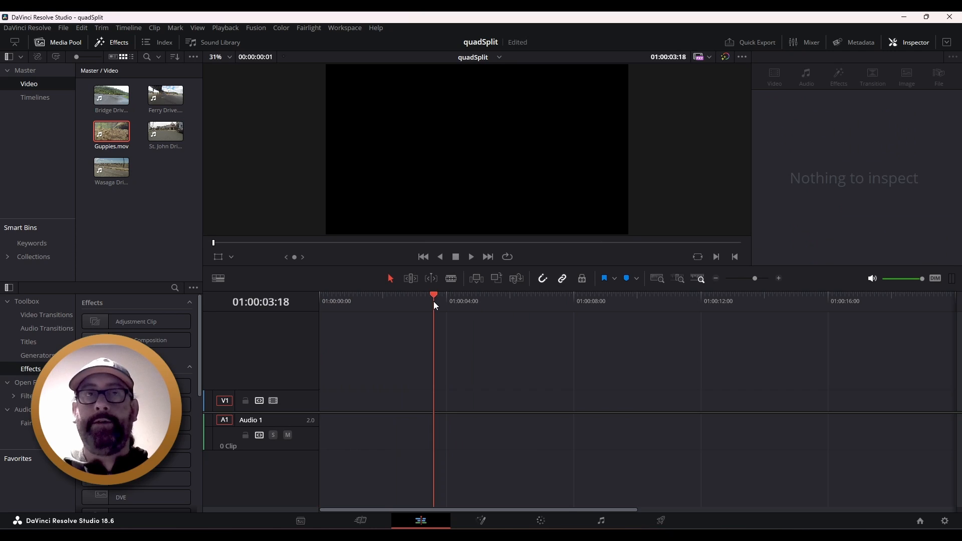
{"action": "double_click", "coordinate": [107, 136]}
{"action": "left_click", "coordinate": [112, 128]}
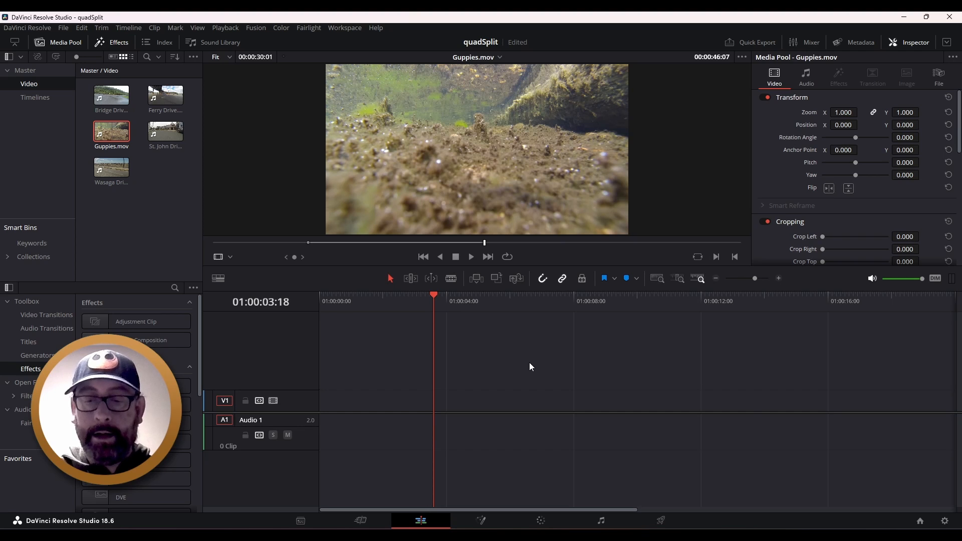
{"action": "key", "text": "F10"}
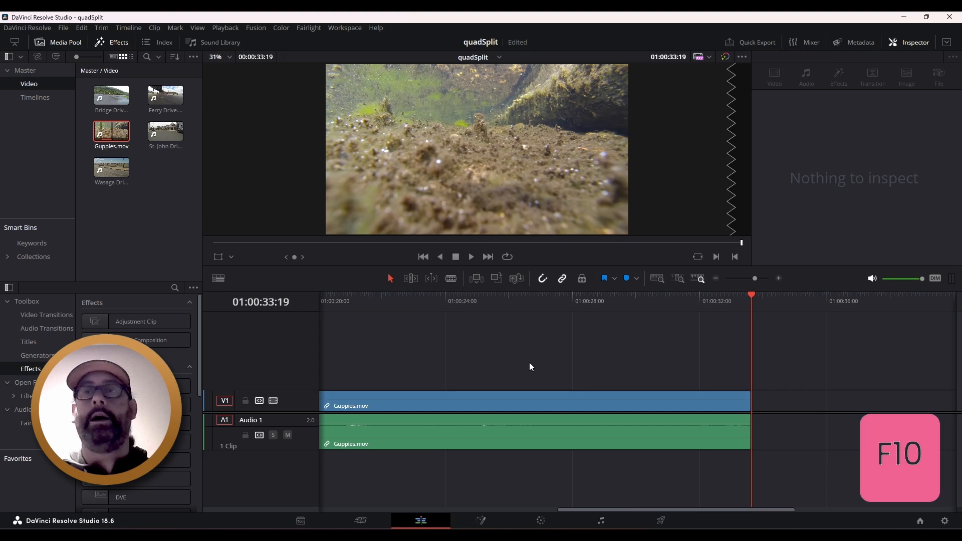
{"action": "left_click_drag", "start_coordinate": [603, 510], "coordinate": [360, 511]}
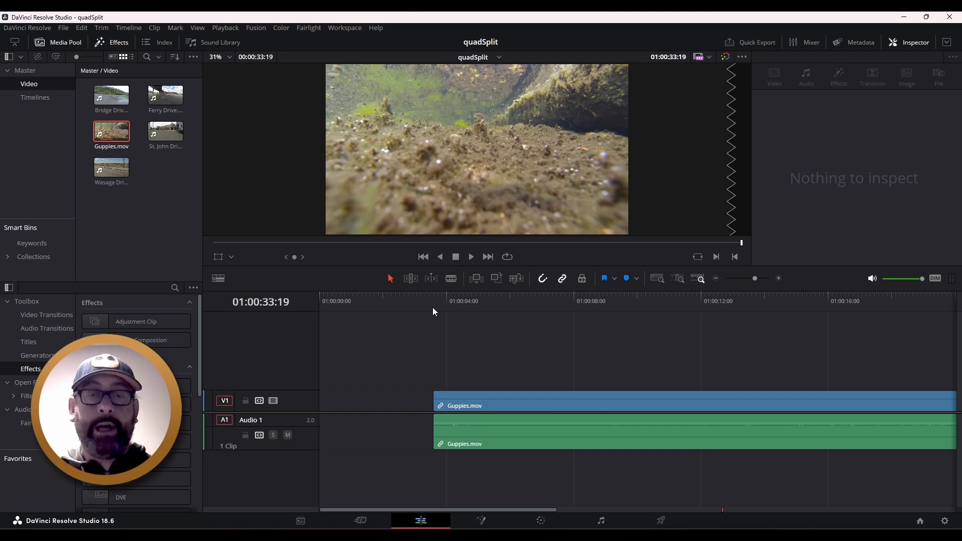
{"action": "key", "text": "ctrl+z"}
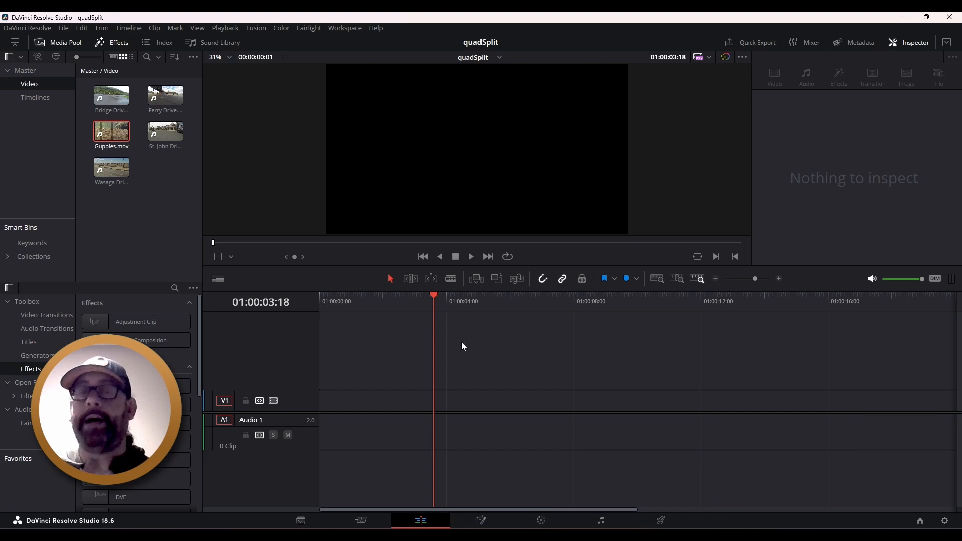
Step: Overwrite the marked Guppies.mov range onto V1 and A1 from the timeline start at 01:00:00:00
{"action": "left_click_drag", "start_coordinate": [432, 294], "coordinate": [320, 302]}
{"action": "double_click", "coordinate": [105, 126]}
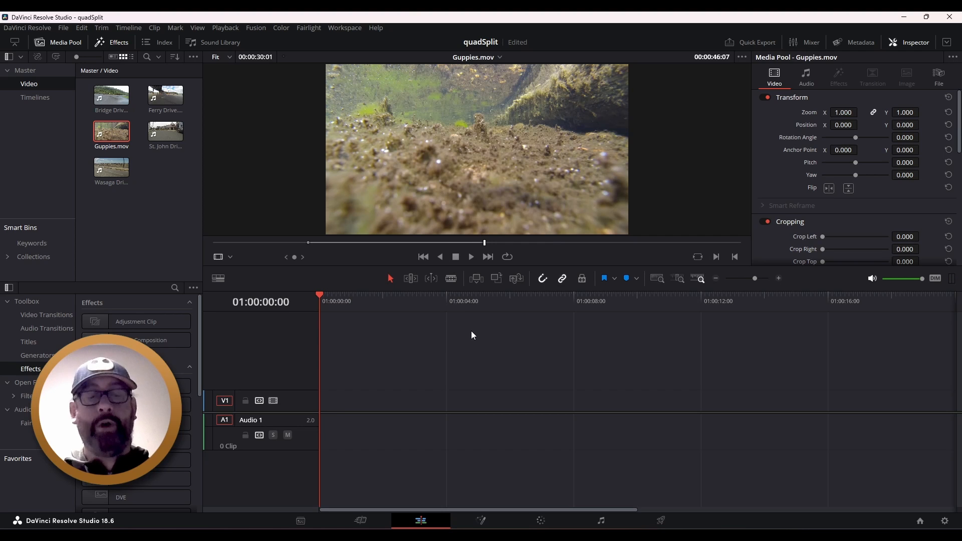
{"action": "left_click", "coordinate": [320, 292]}
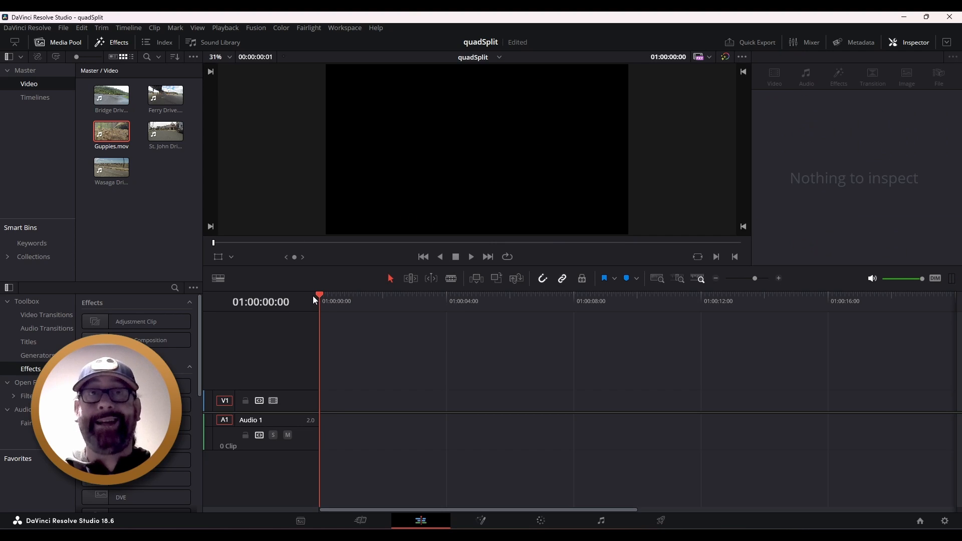
{"action": "left_click", "coordinate": [115, 145]}
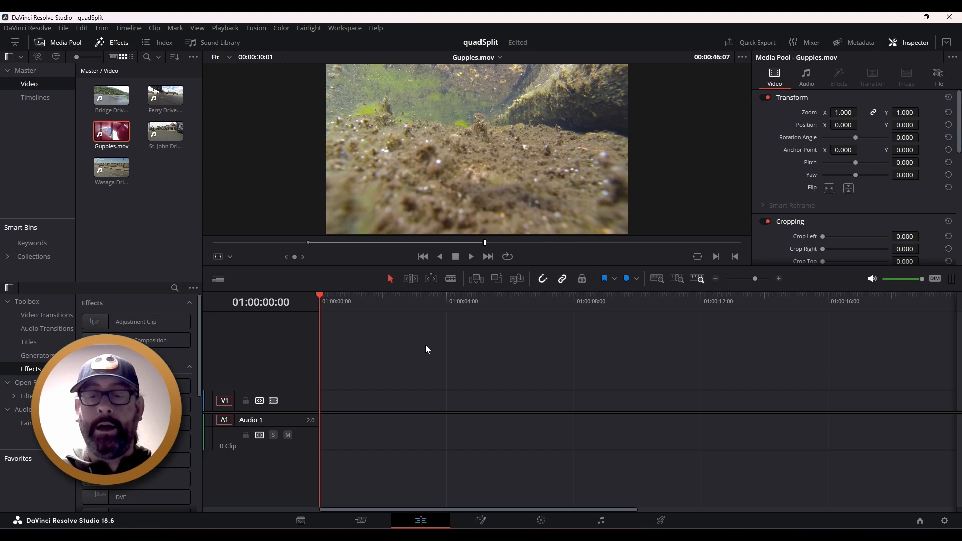
{"action": "key", "text": "F10"}
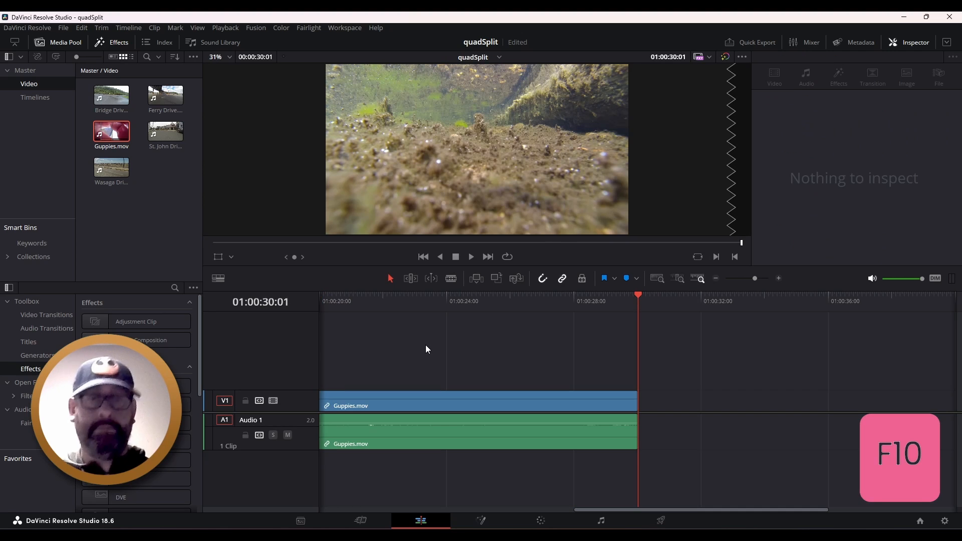
Step: Delete the Guppies.mov clip and its linked audio from the timeline
{"action": "left_click_drag", "start_coordinate": [501, 301], "coordinate": [256, 320]}
{"action": "left_click", "coordinate": [437, 404]}
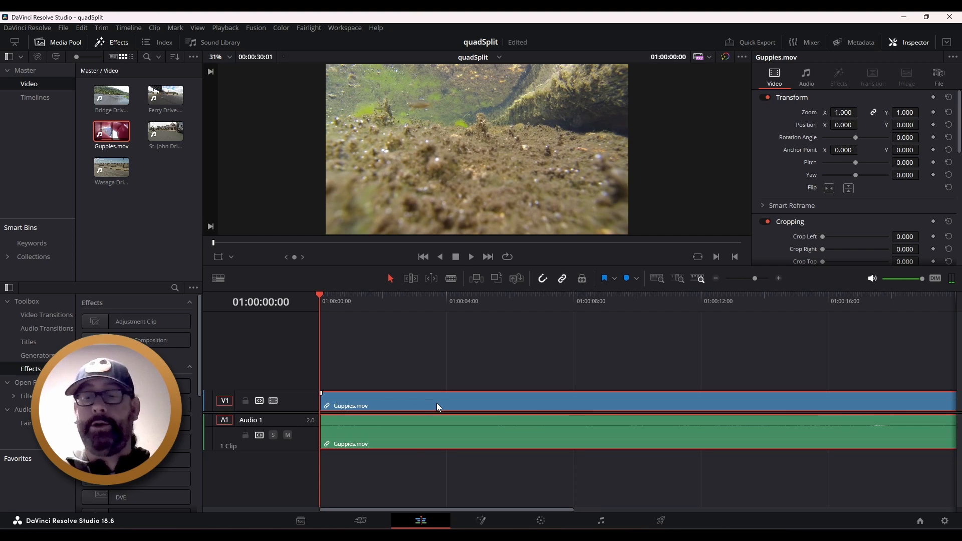
{"action": "key", "text": "BackSpace"}
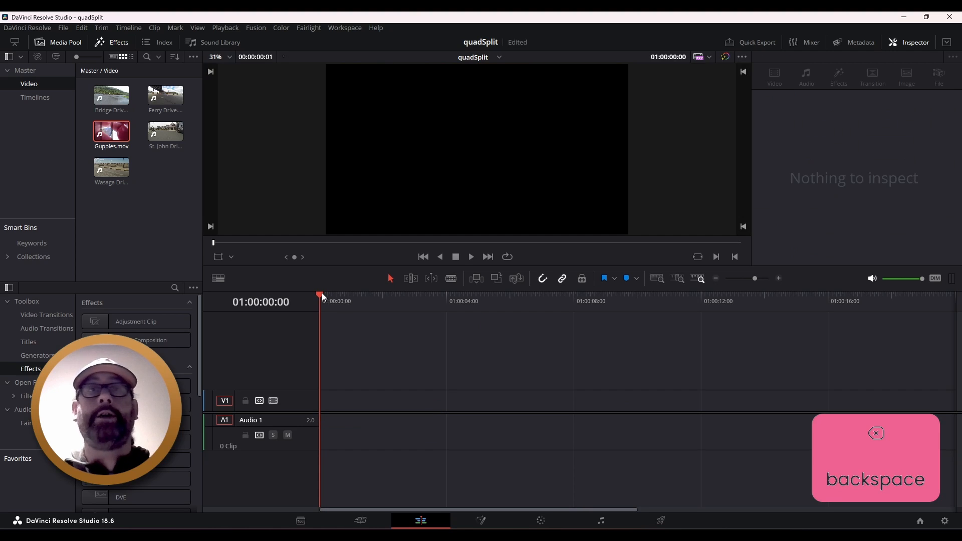
Step: Mark the timeline in point at 01:00:00:00 and the out point at 01:00:30:00
{"action": "left_click_drag", "start_coordinate": [324, 299], "coordinate": [271, 306]}
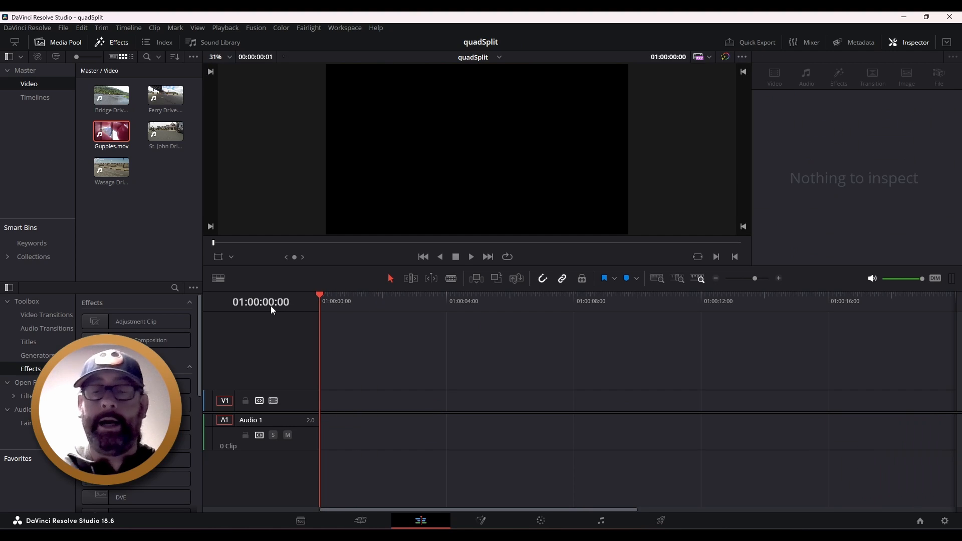
{"action": "key", "text": "i"}
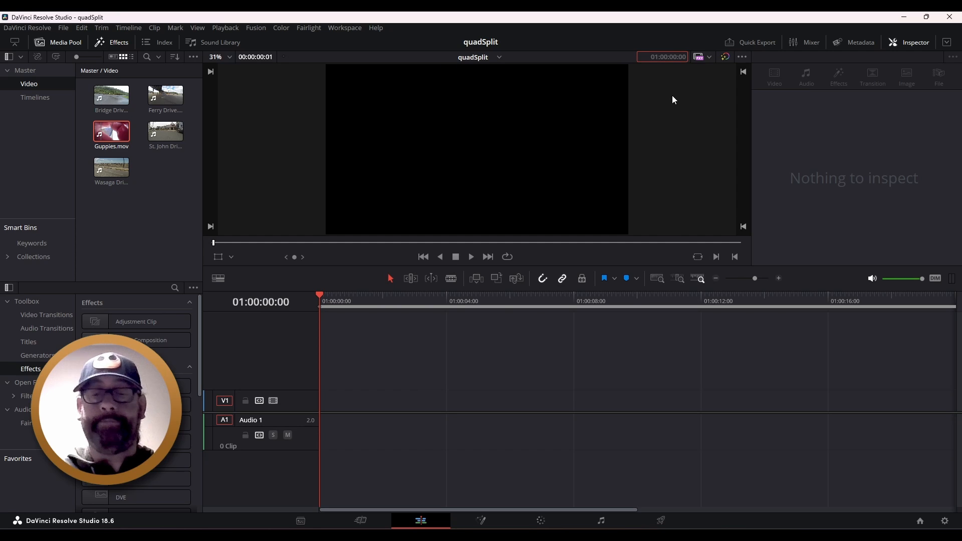
{"action": "type", "text": "3000"}
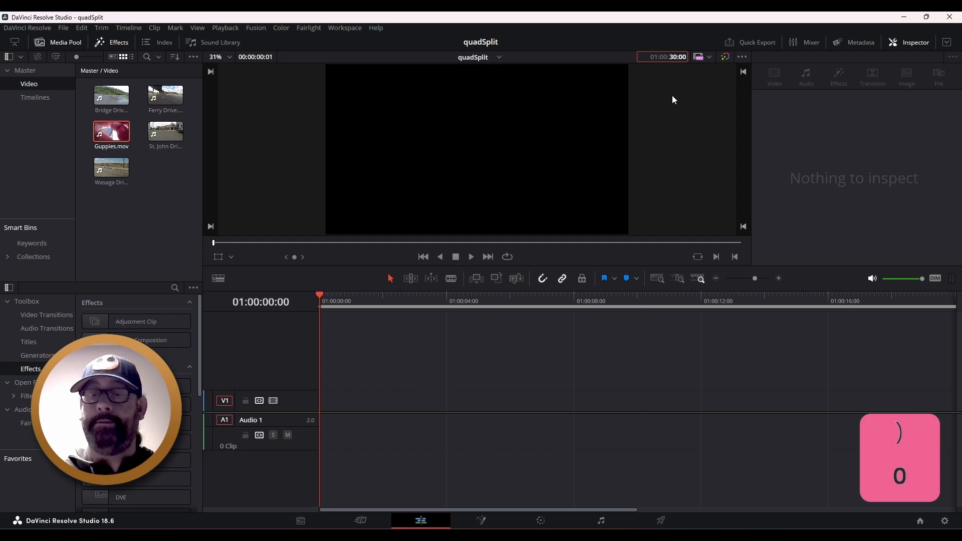
{"action": "key", "text": "Return"}
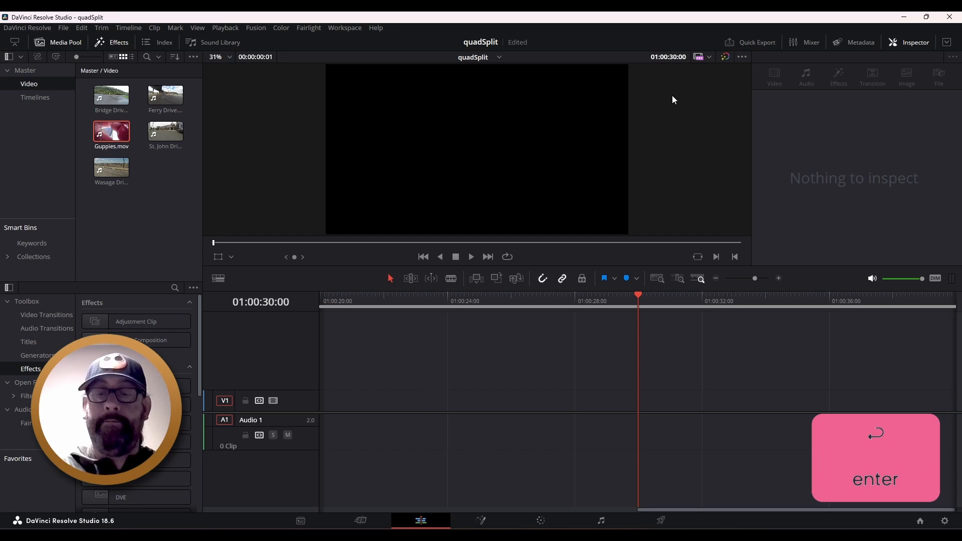
{"action": "key", "text": "o"}
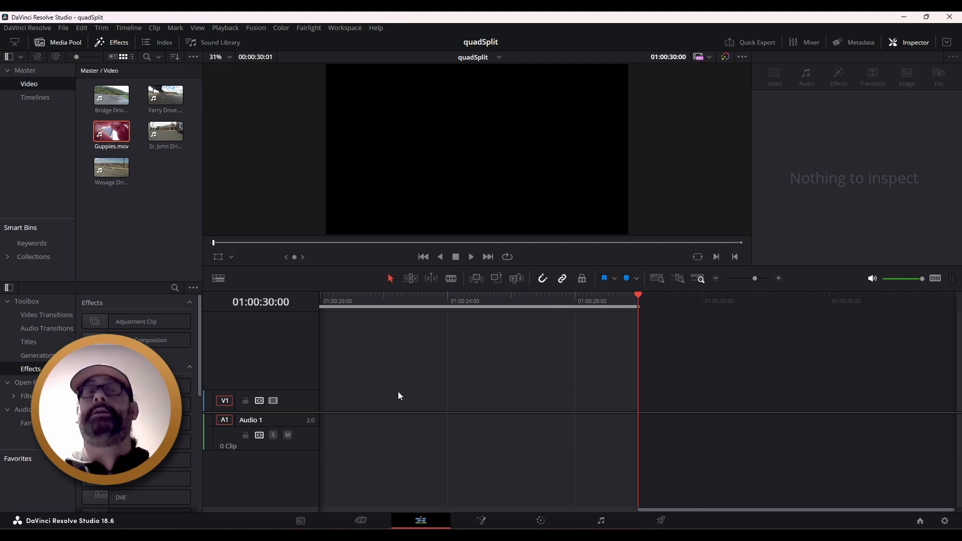
Step: Overwrite the marked timeline range with the marked Guppies.mov clip on V1 and A1
{"action": "left_click", "coordinate": [108, 131]}
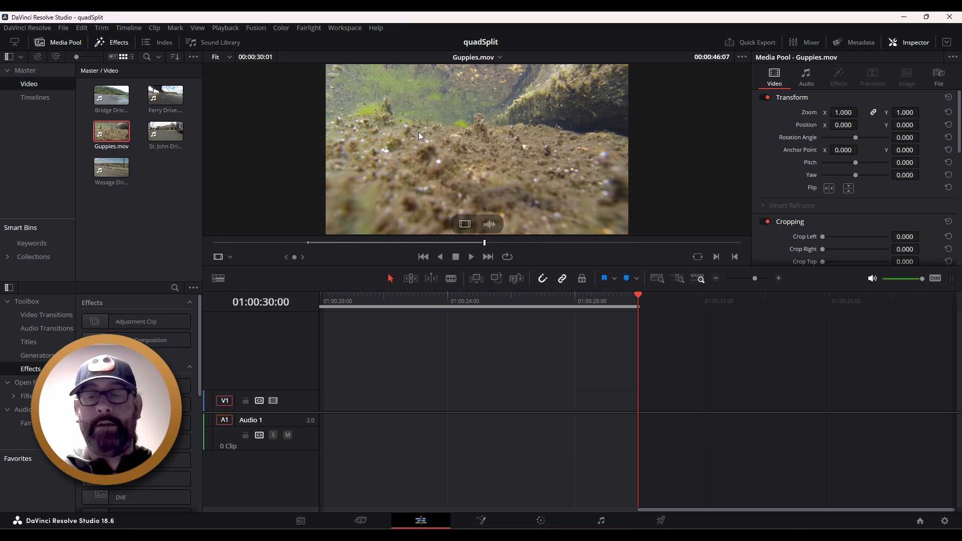
{"action": "key", "text": "F10"}
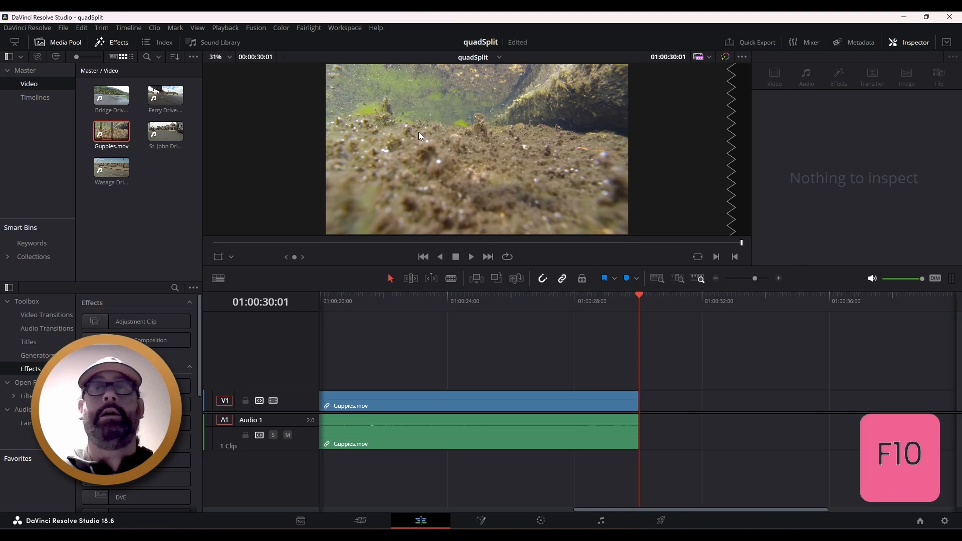
{"action": "left_click_drag", "start_coordinate": [645, 302], "coordinate": [362, 347]}
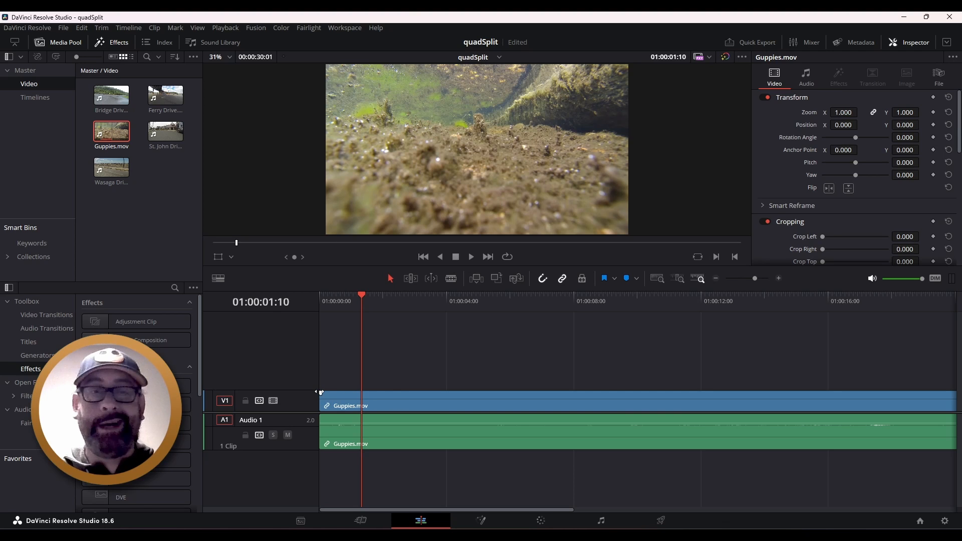
Step: Add a short video fade-in at the start of Guppies.mov on V1 and preview it from the timeline start
{"action": "left_click_drag", "start_coordinate": [321, 393], "coordinate": [338, 393]}
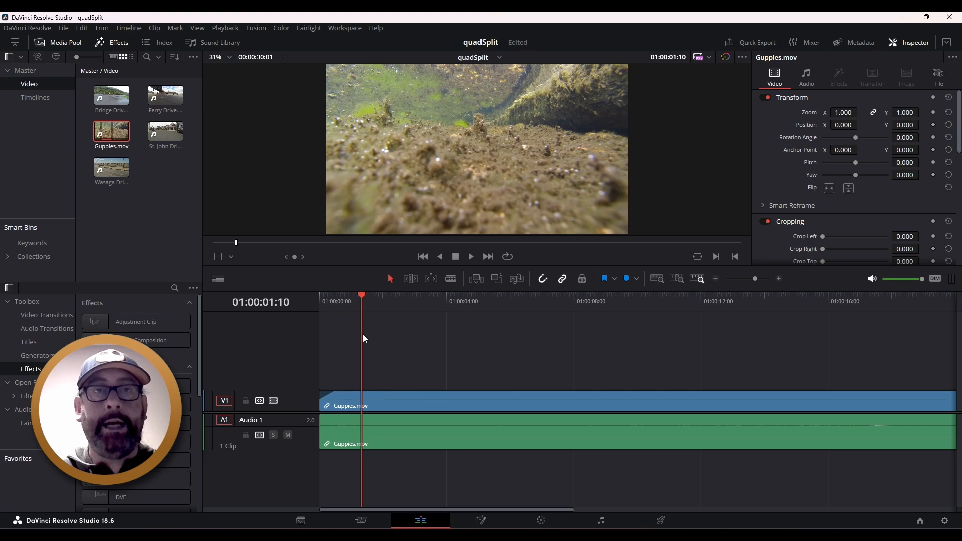
{"action": "left_click_drag", "start_coordinate": [362, 292], "coordinate": [289, 291]}
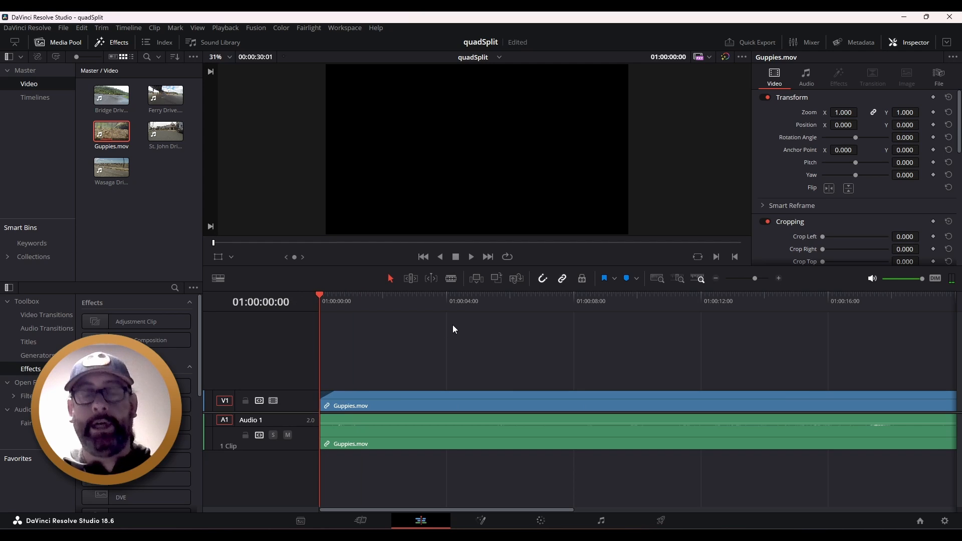
{"action": "key", "text": "space"}
{"action": "key", "text": "space"}
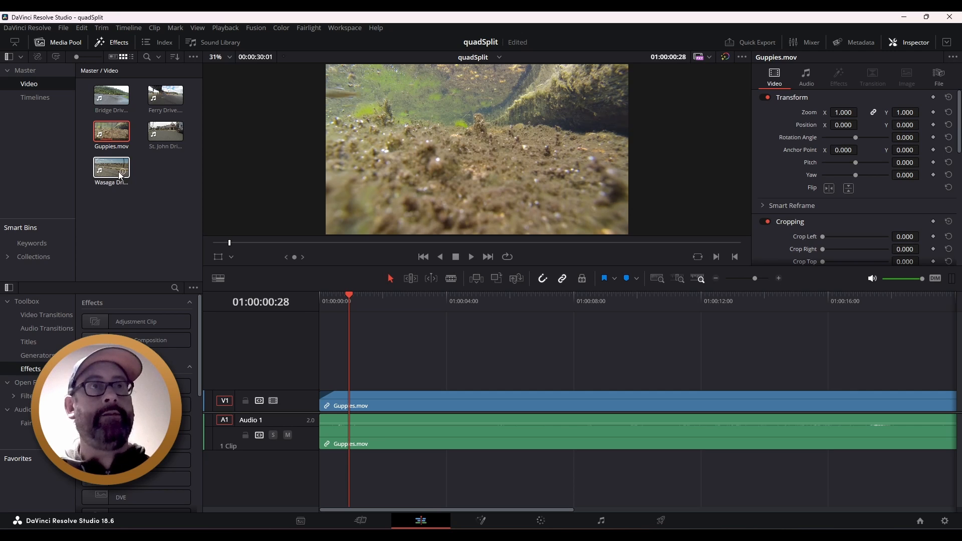
Step: Load Wasaga Drive.mov into the source viewer and mark its in point at 00:00:56:27
{"action": "left_click", "coordinate": [114, 166]}
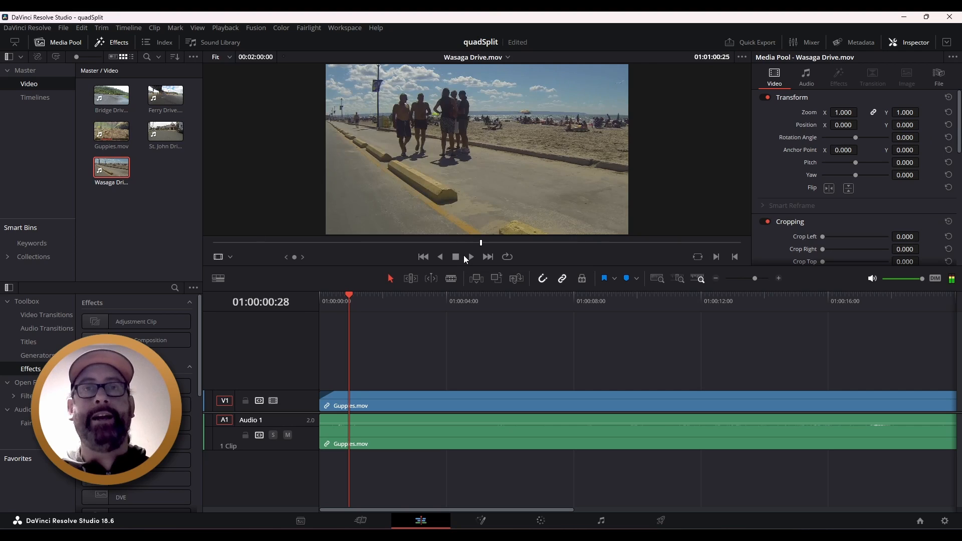
{"action": "mouse_move", "coordinate": [463, 244]}
{"action": "left_mouse_down"}
{"action": "mouse_move", "coordinate": [393, 245]}
{"action": "mouse_move", "coordinate": [536, 244]}
{"action": "mouse_move", "coordinate": [401, 245]}
{"action": "mouse_move", "coordinate": [501, 245]}
{"action": "mouse_move", "coordinate": [409, 245]}
{"action": "mouse_move", "coordinate": [490, 245]}
{"action": "mouse_move", "coordinate": [465, 244]}
{"action": "left_mouse_up"}
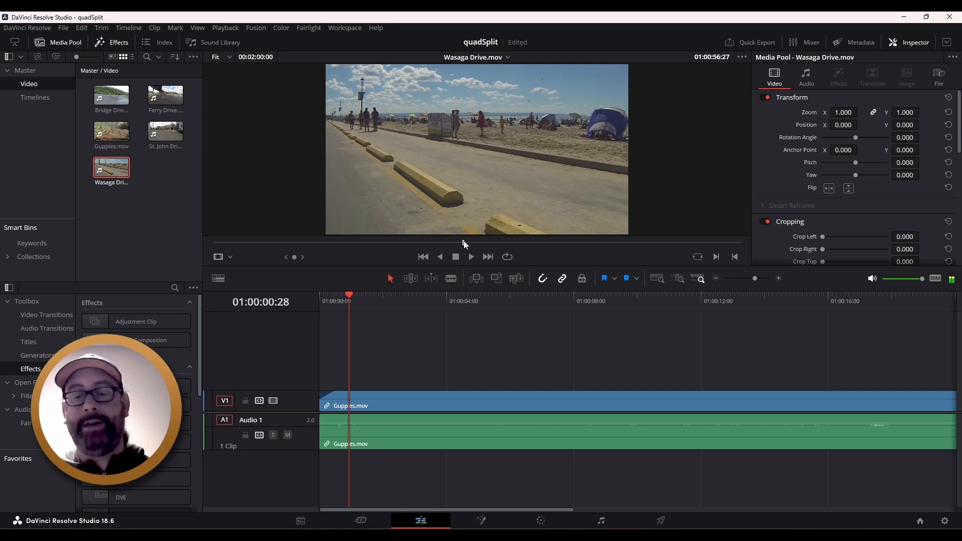
{"action": "key", "text": "i"}
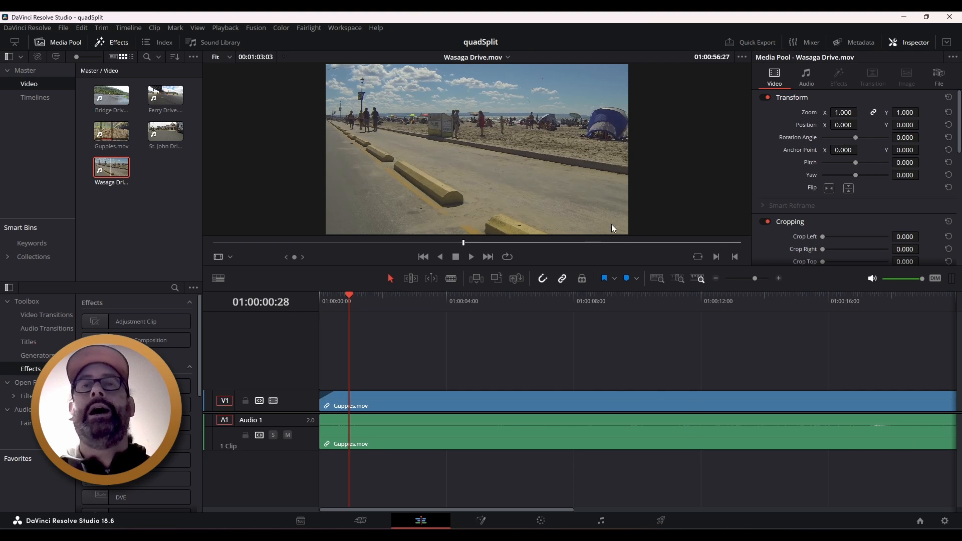
Step: Place the timeline playhead at 01:00:02:00, try overwriting Wasaga Drive.mov onto V1 there, and undo the edit
{"action": "left_click_drag", "start_coordinate": [350, 294], "coordinate": [319, 298]}
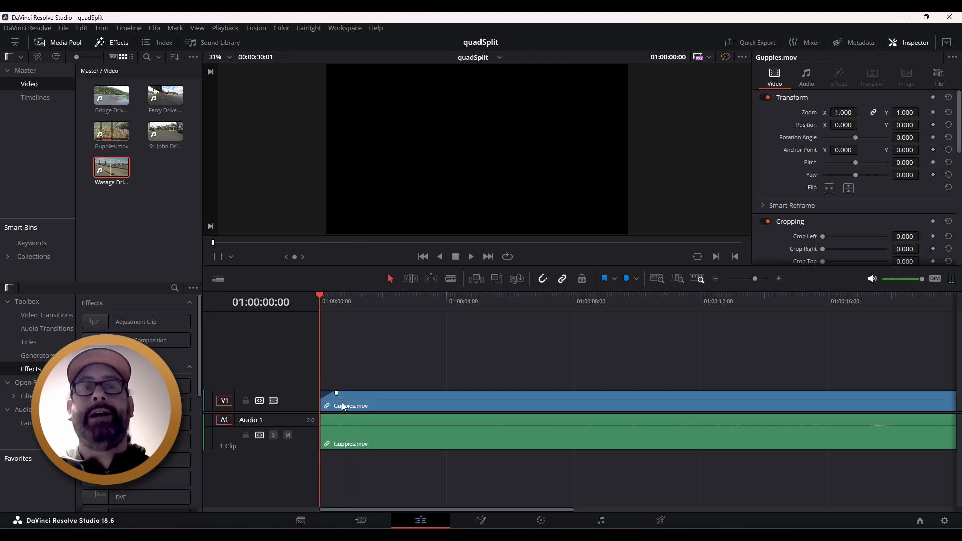
{"action": "left_click", "coordinate": [668, 56]}
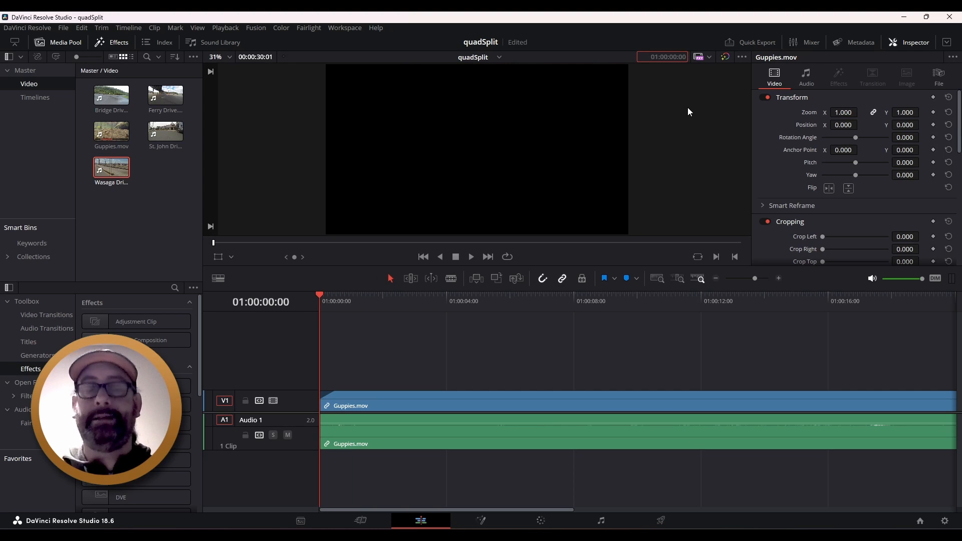
{"action": "type", "text": "200"}
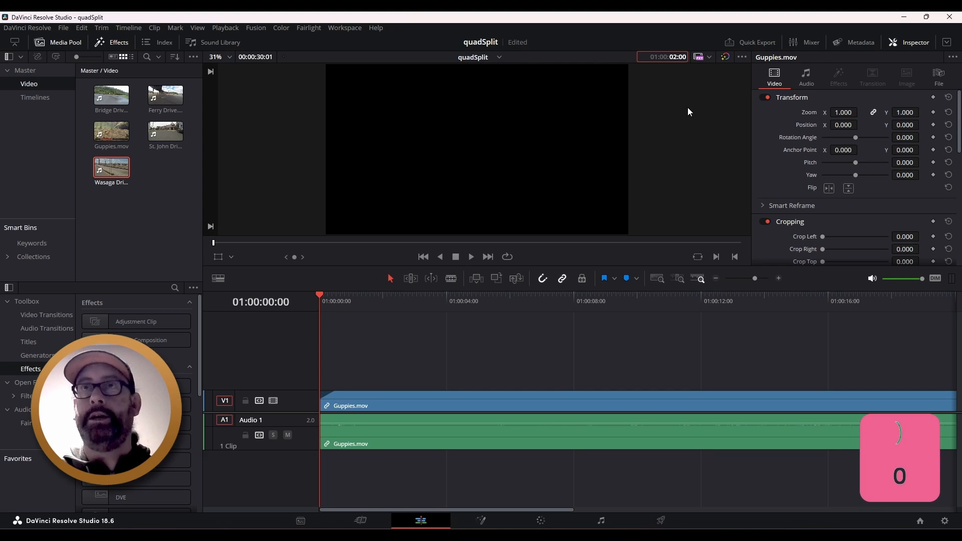
{"action": "key", "text": "Return"}
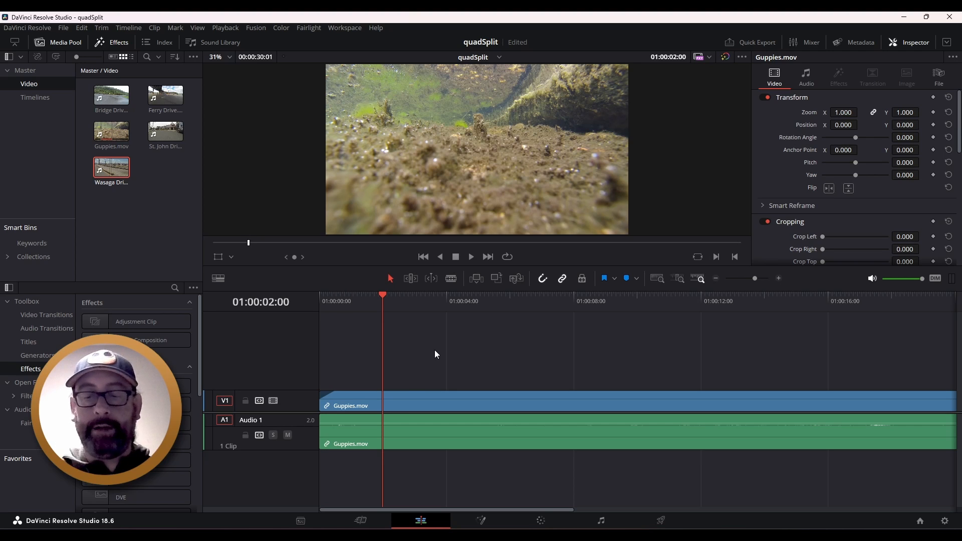
{"action": "key", "text": "F10"}
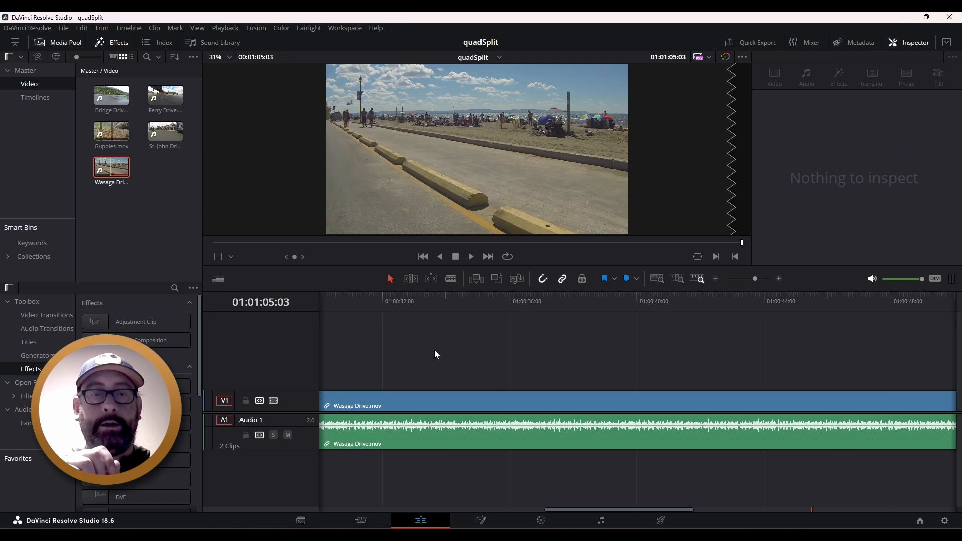
{"action": "key", "text": "ctrl+z"}
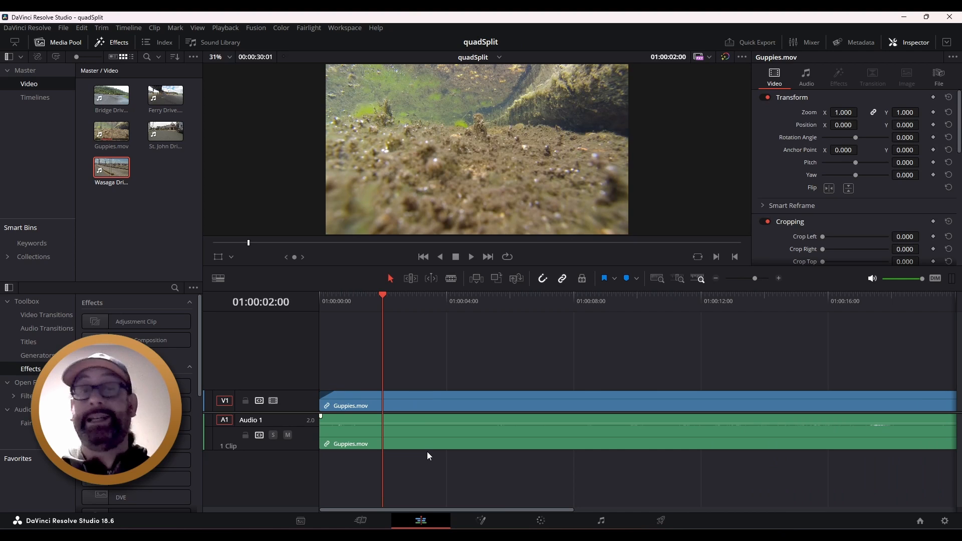
Step: Add a second video track above V1 and set it as the destination for the source video
{"action": "right_click", "coordinate": [265, 377]}
{"action": "left_click", "coordinate": [293, 382]}
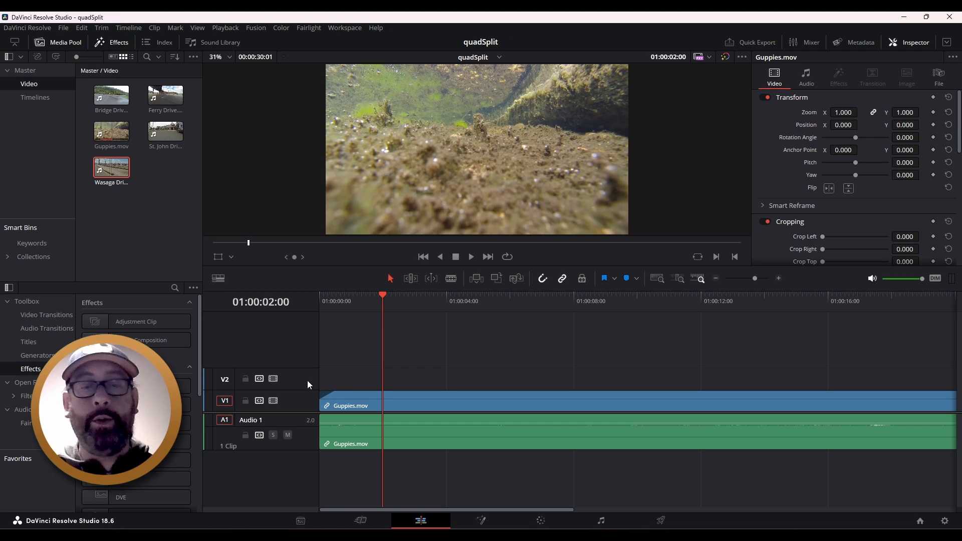
{"action": "left_click", "coordinate": [225, 379]}
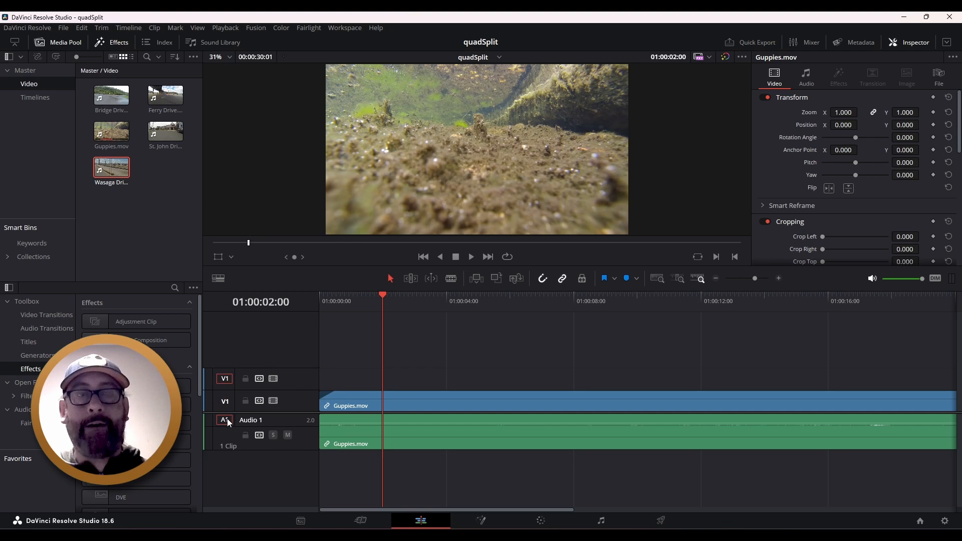
Step: Add a second stereo audio track and set it as the destination for the source audio
{"action": "right_click", "coordinate": [239, 474]}
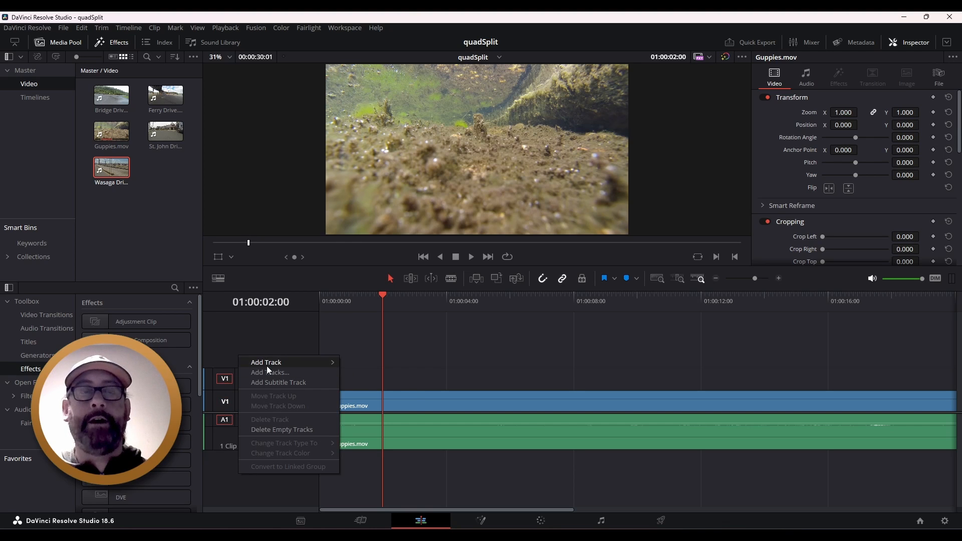
{"action": "mouse_move", "coordinate": [267, 366]}
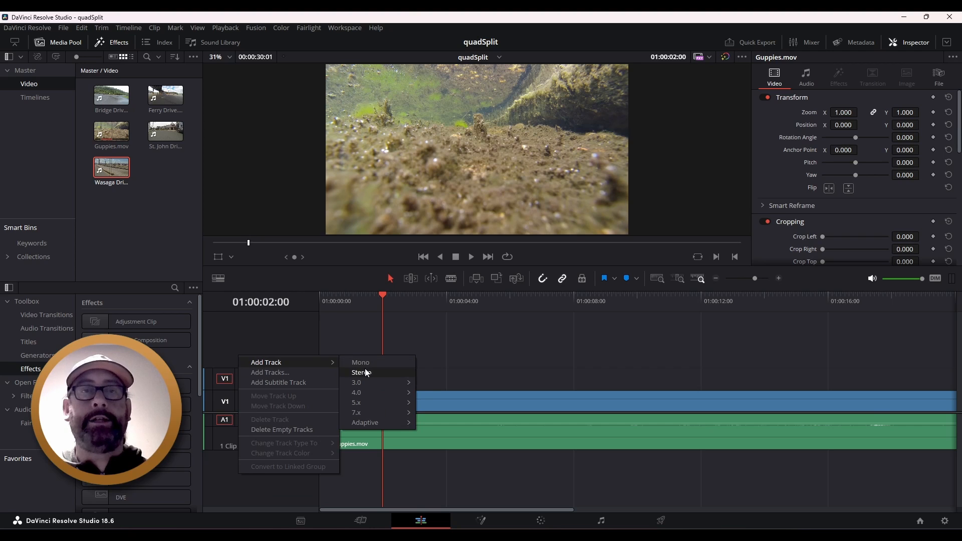
{"action": "left_click", "coordinate": [365, 373]}
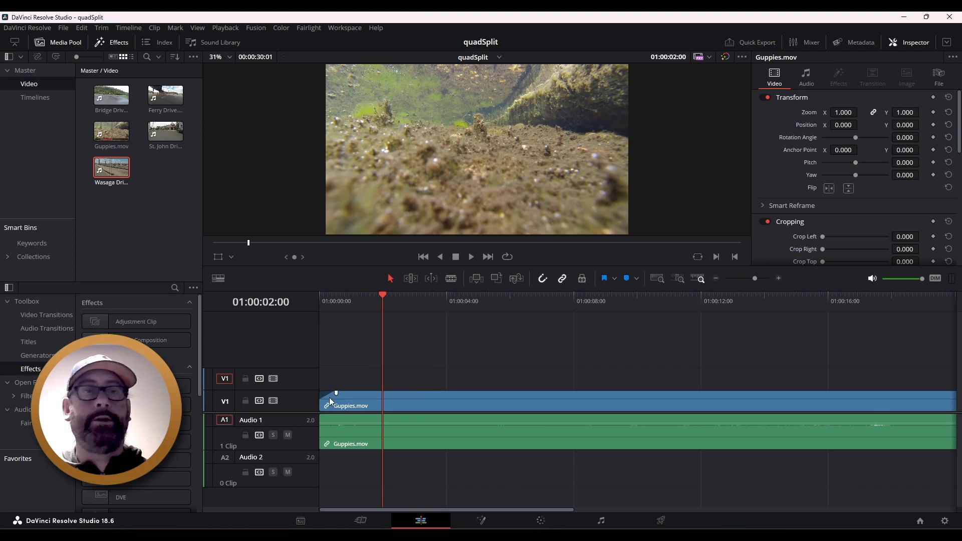
{"action": "left_click", "coordinate": [225, 458]}
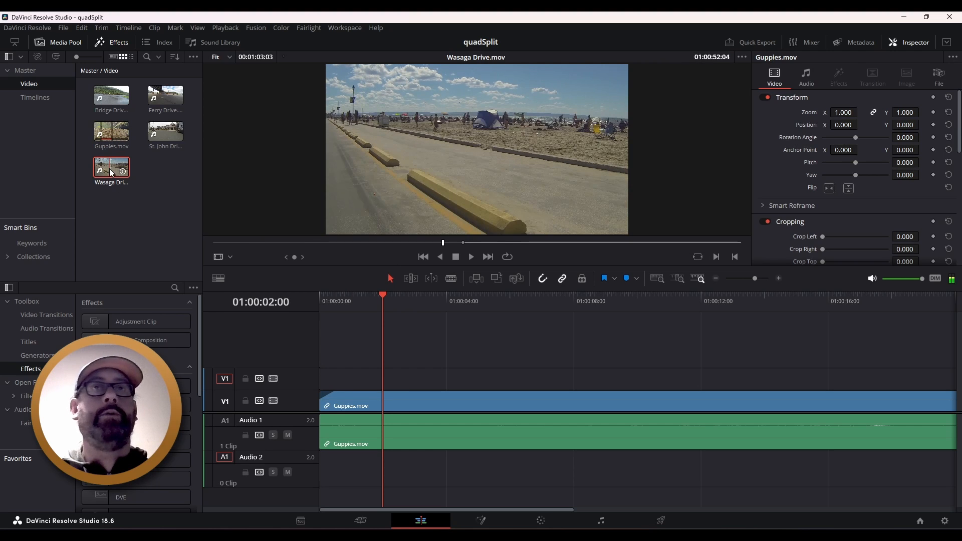
Step: Overwrite Wasaga Drive.mov onto the upper video track and Audio 2 at 01:00:02:00
{"action": "left_click", "coordinate": [111, 170]}
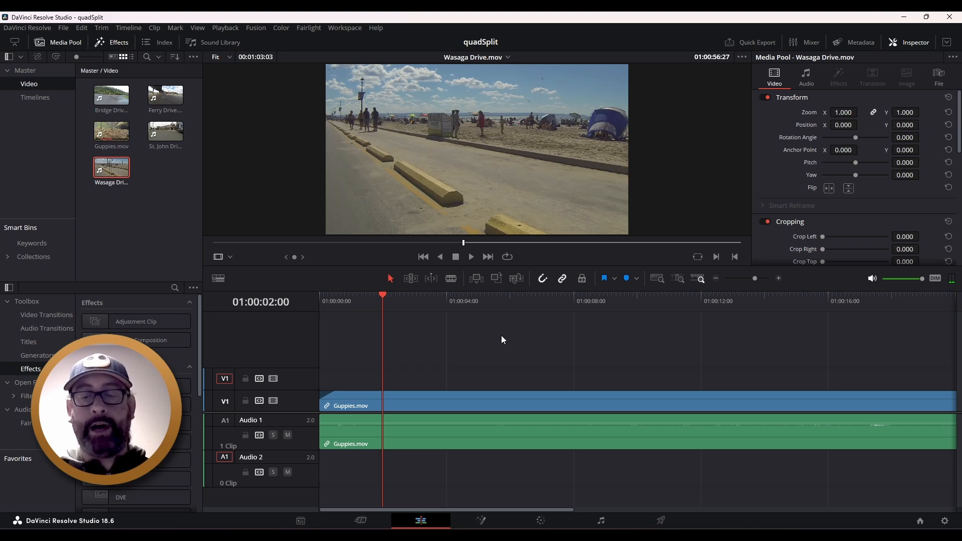
{"action": "key", "text": "F10"}
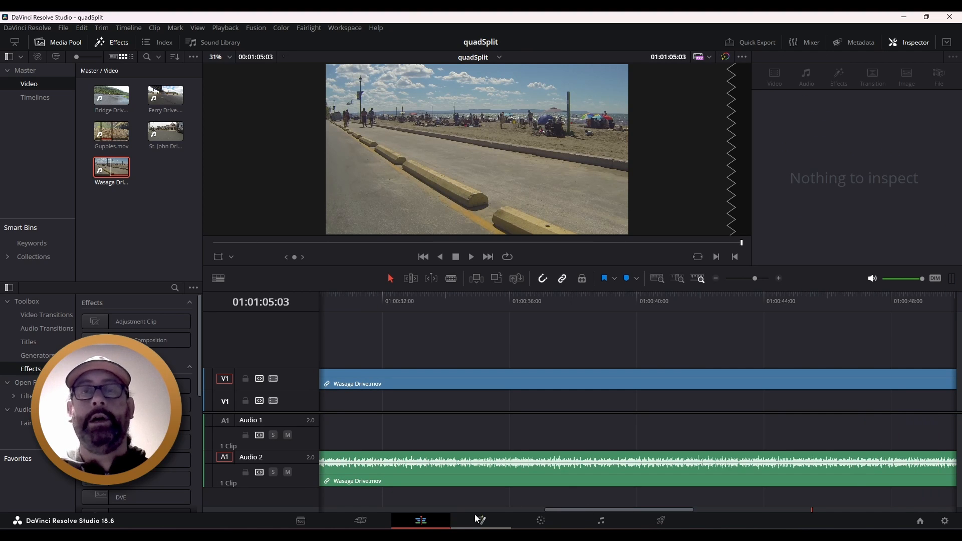
{"action": "left_click_drag", "start_coordinate": [561, 507], "coordinate": [285, 519]}
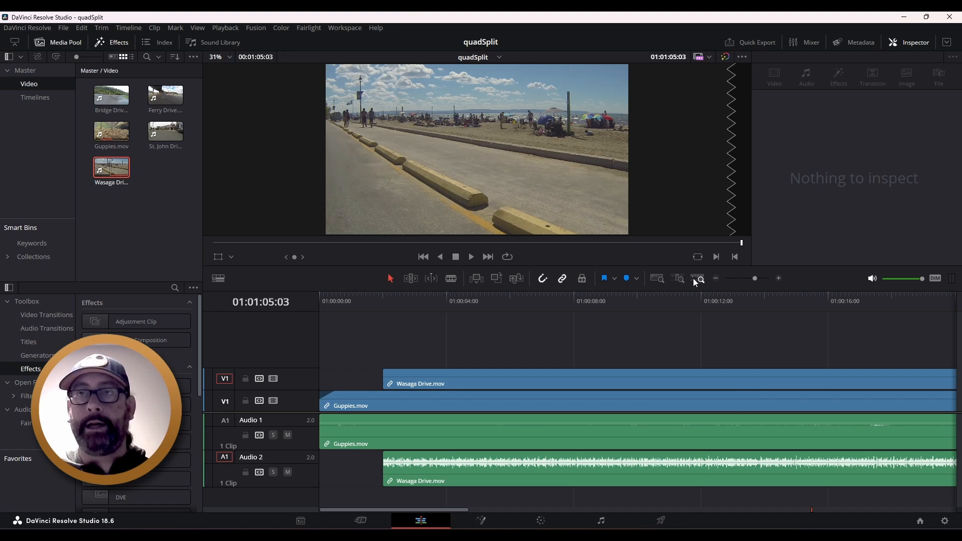
Step: Examine the stacked clips at different timeline zoom levels around the playhead and fit the full timeline in view
{"action": "left_click", "coordinate": [658, 281]}
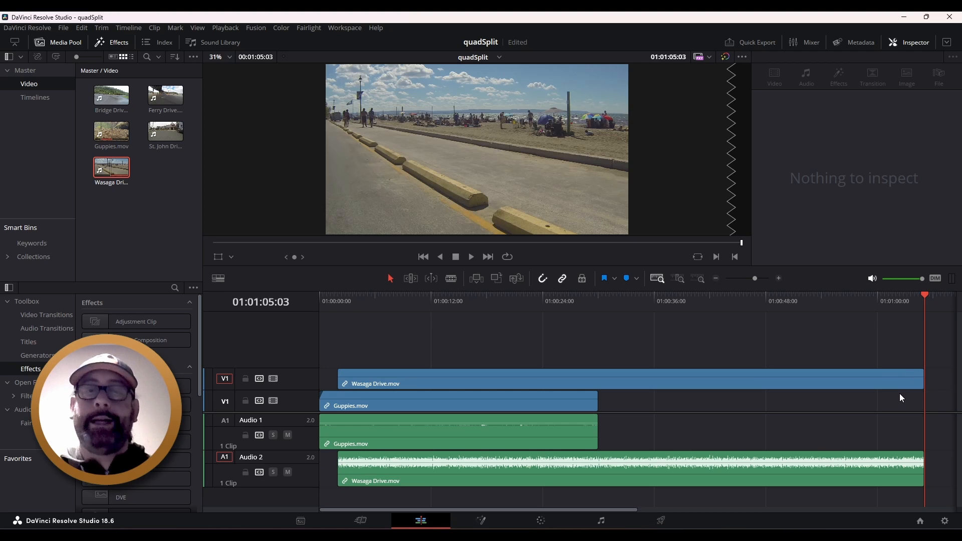
{"action": "scroll", "coordinate": [725, 416], "scroll_direction": "down", "scroll_amount": 3, "text": "alt"}
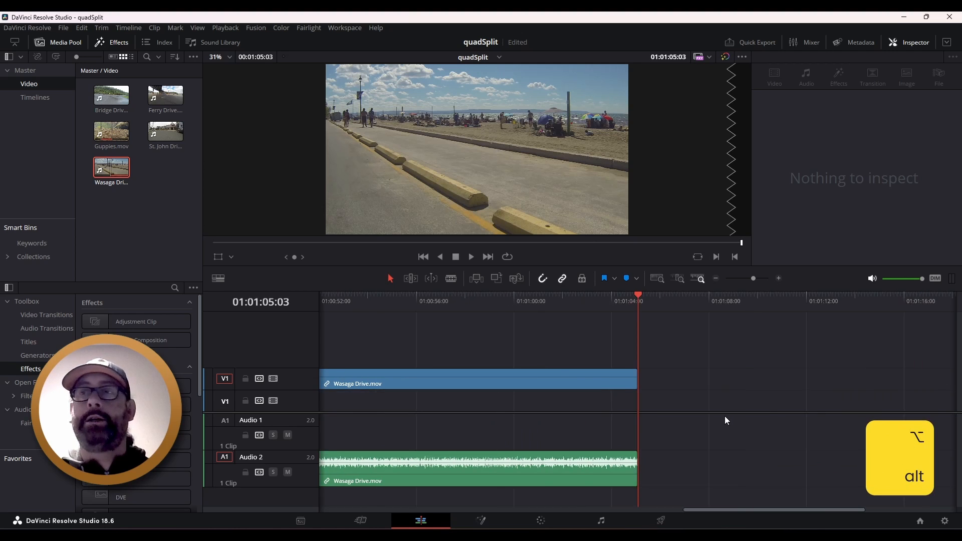
{"action": "scroll", "coordinate": [725, 416], "scroll_direction": "up", "scroll_amount": 2, "text": "alt"}
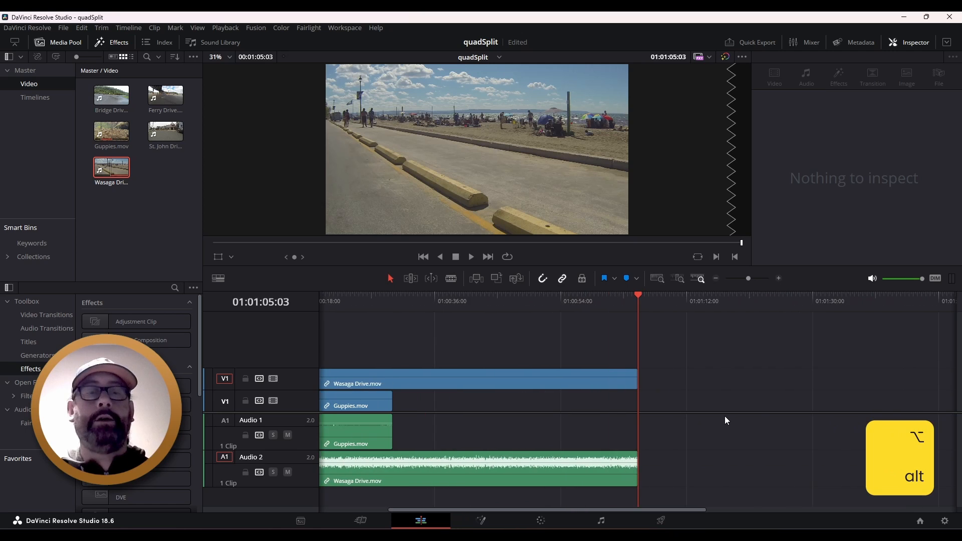
{"action": "scroll", "coordinate": [725, 416], "scroll_direction": "down", "scroll_amount": 2, "text": "alt"}
{"action": "scroll", "coordinate": [725, 416], "scroll_direction": "up", "scroll_amount": 2, "text": "alt"}
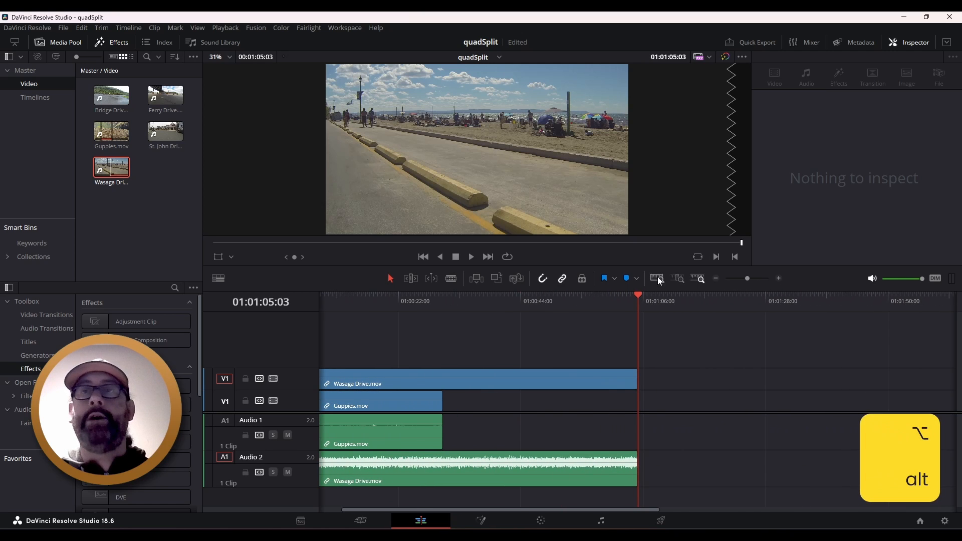
{"action": "left_click", "coordinate": [456, 296]}
{"action": "left_click_drag", "start_coordinate": [455, 296], "coordinate": [434, 301]}
{"action": "scroll", "coordinate": [377, 355], "scroll_direction": "down", "scroll_amount": 2, "text": "alt"}
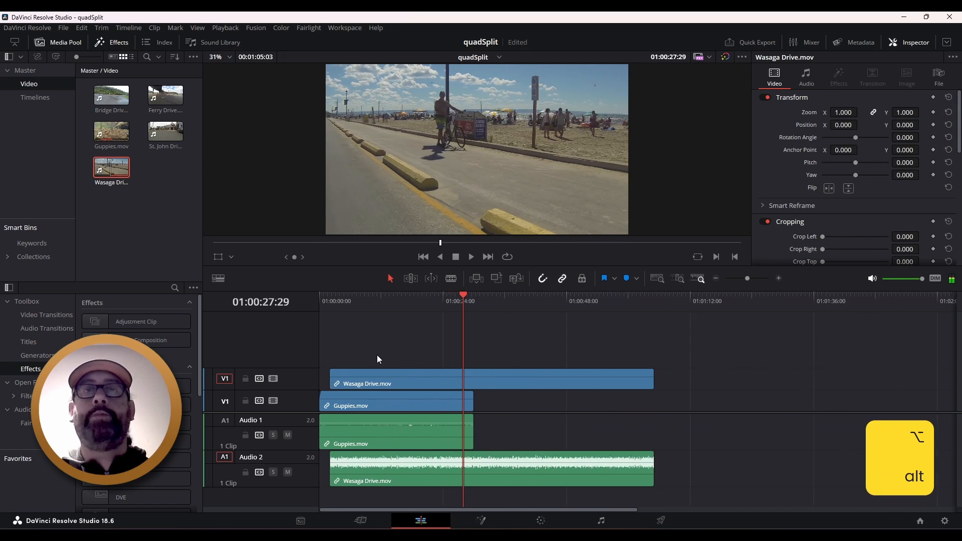
{"action": "scroll", "coordinate": [522, 368], "scroll_direction": "up", "scroll_amount": 6, "text": "alt"}
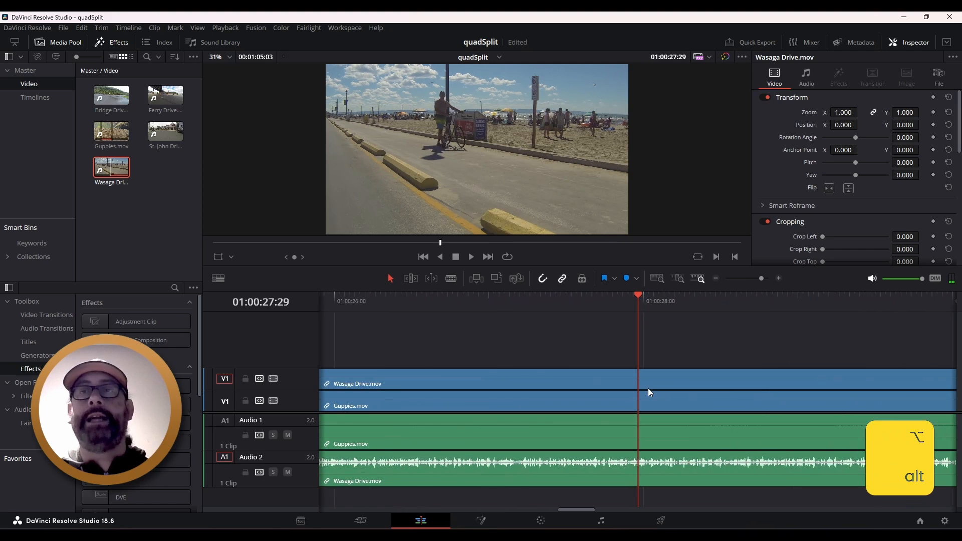
{"action": "scroll", "coordinate": [649, 389], "scroll_direction": "down", "scroll_amount": 8, "text": "alt"}
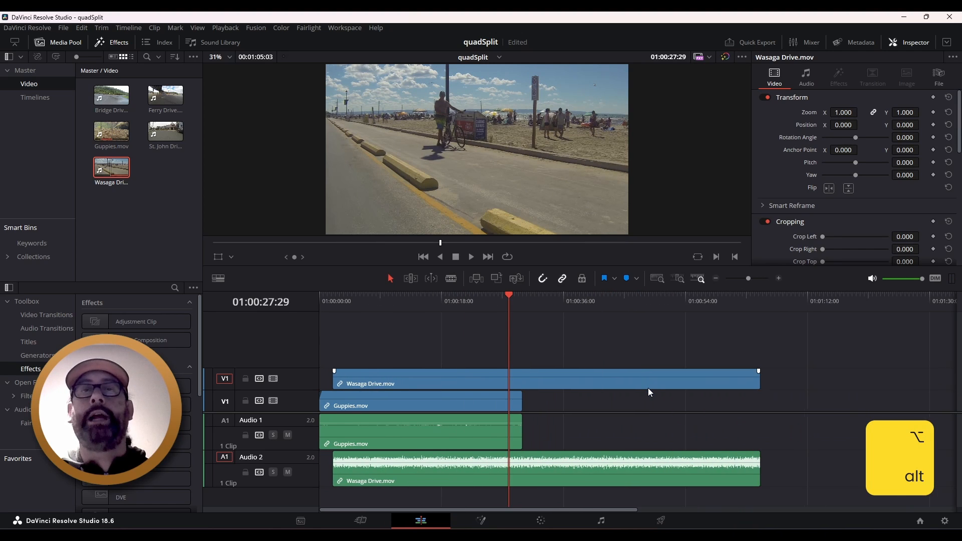
{"action": "left_click", "coordinate": [659, 277]}
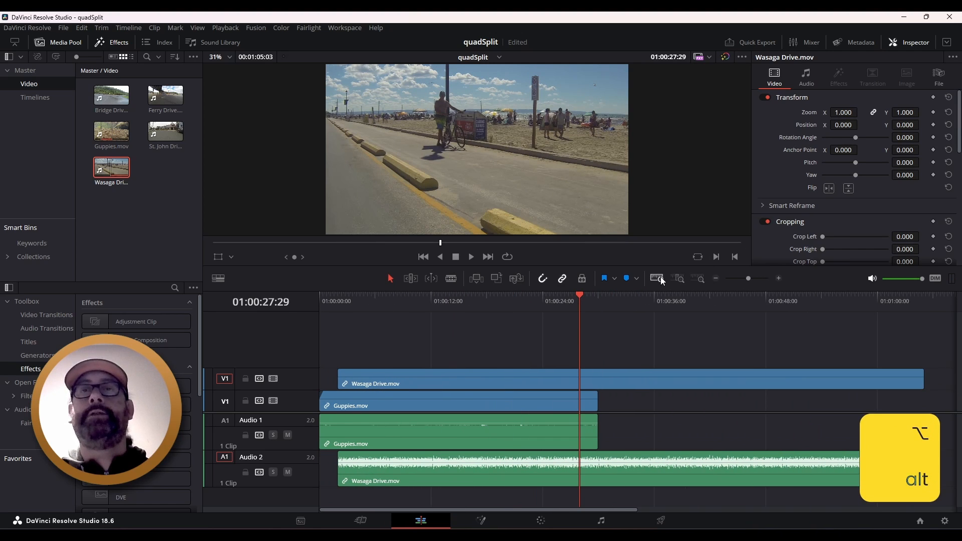
{"action": "left_click", "coordinate": [561, 277]}
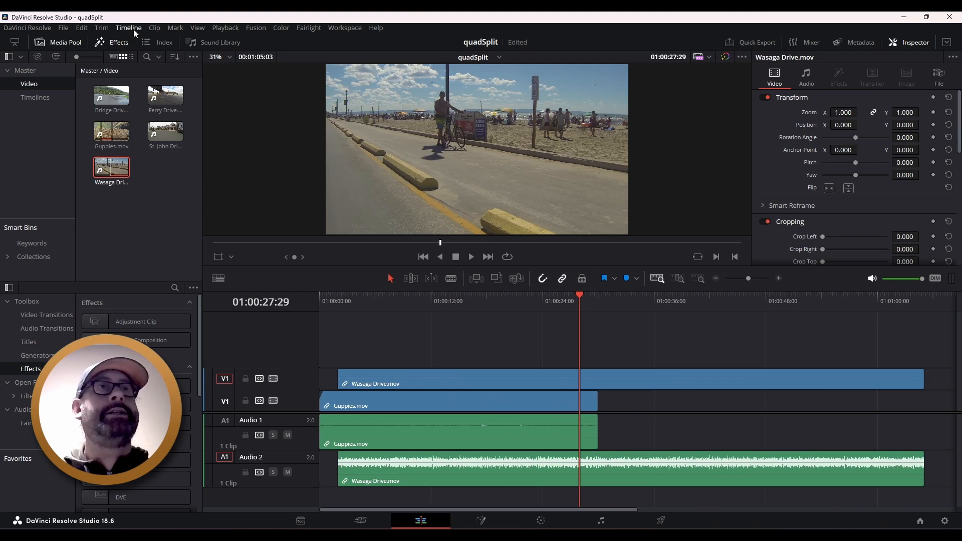
{"action": "left_click", "coordinate": [193, 29]}
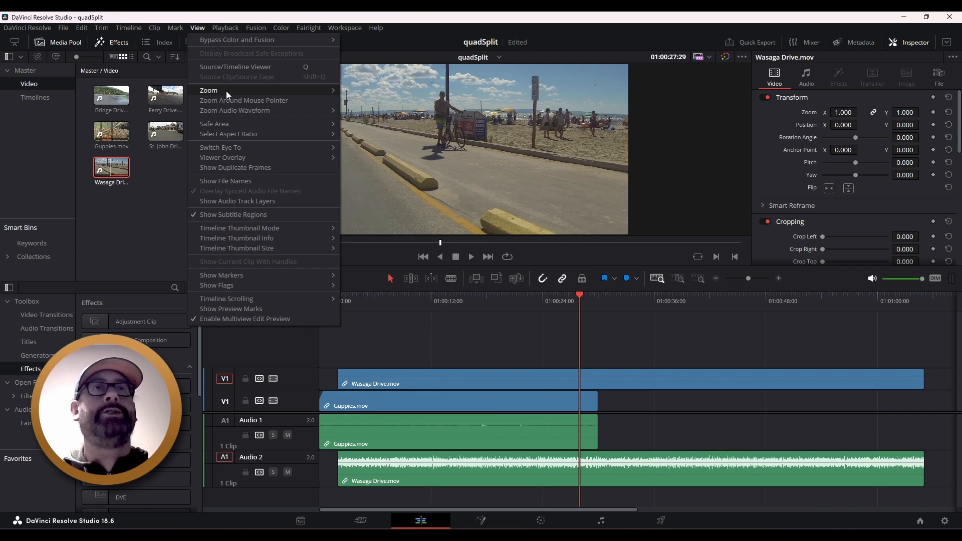
{"action": "mouse_move", "coordinate": [226, 92]}
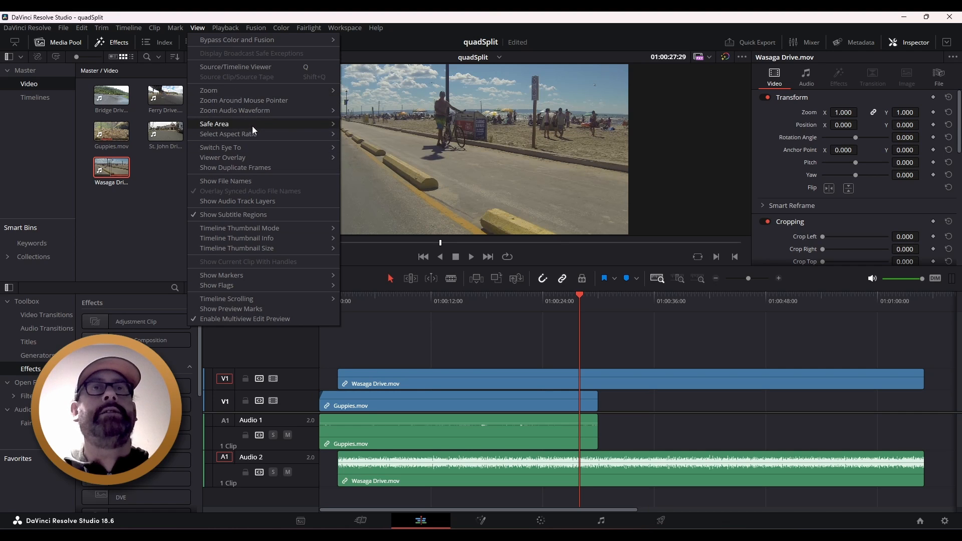
{"action": "mouse_move", "coordinate": [252, 129]}
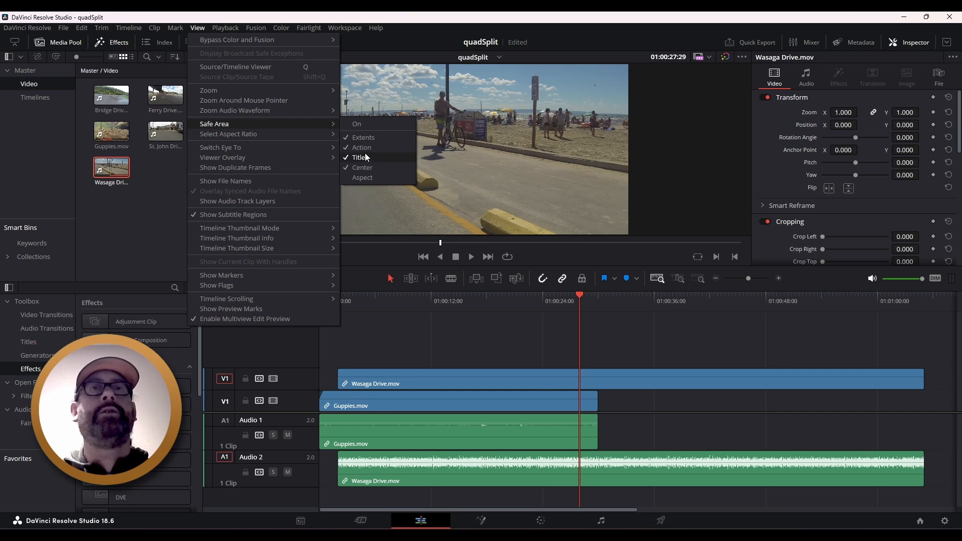
{"action": "left_click", "coordinate": [429, 344]}
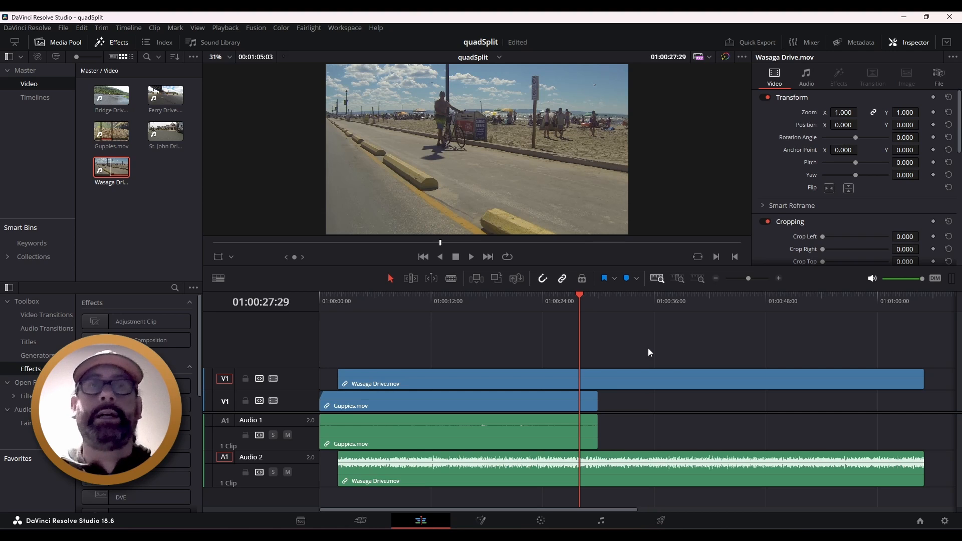
Step: Compare the start of Wasaga Drive.mov with the end of Guppies.mov and remove Wasaga Drive.mov from the timeline
{"action": "left_click_drag", "start_coordinate": [580, 296], "coordinate": [339, 311]}
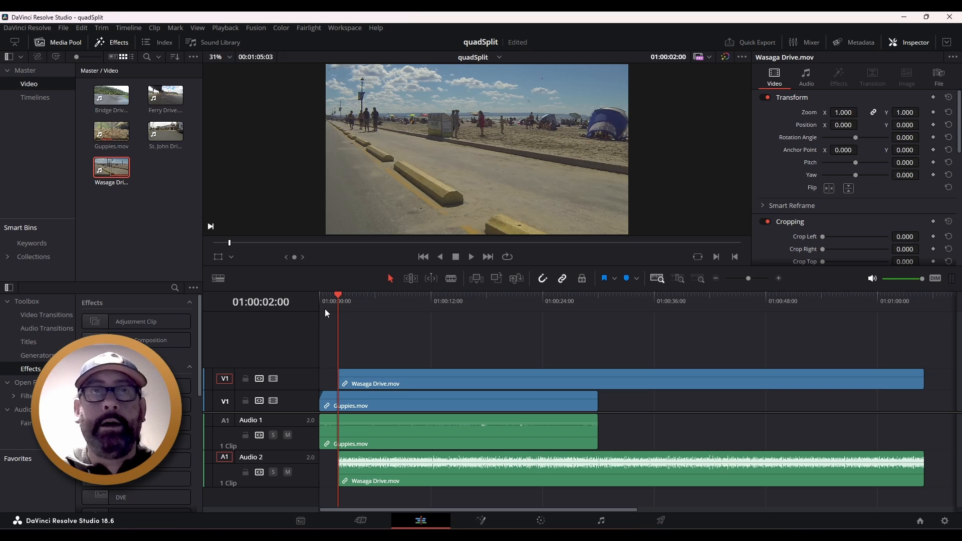
{"action": "key", "text": "Home"}
{"action": "left_click_drag", "start_coordinate": [326, 296], "coordinate": [341, 328]}
{"action": "left_click", "coordinate": [410, 371]}
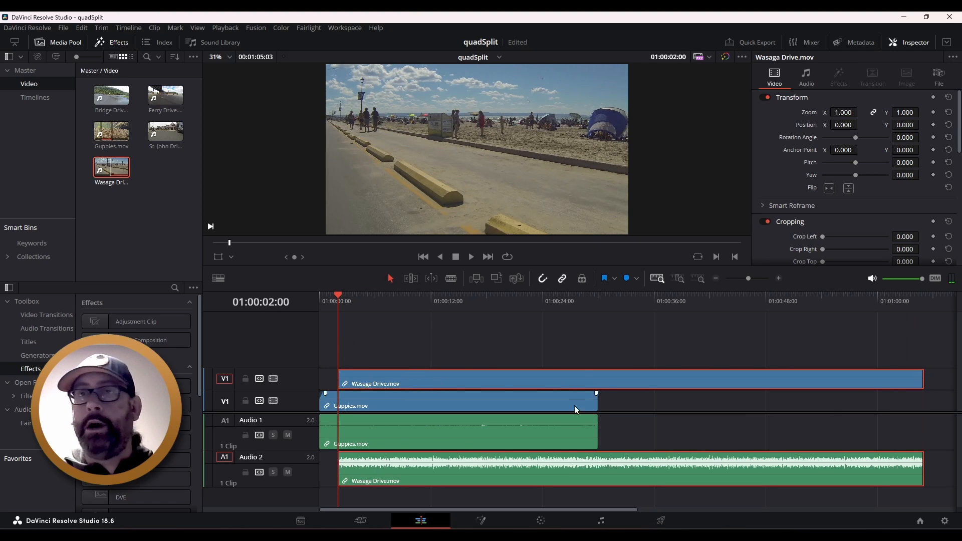
{"action": "left_click_drag", "start_coordinate": [588, 295], "coordinate": [597, 295]}
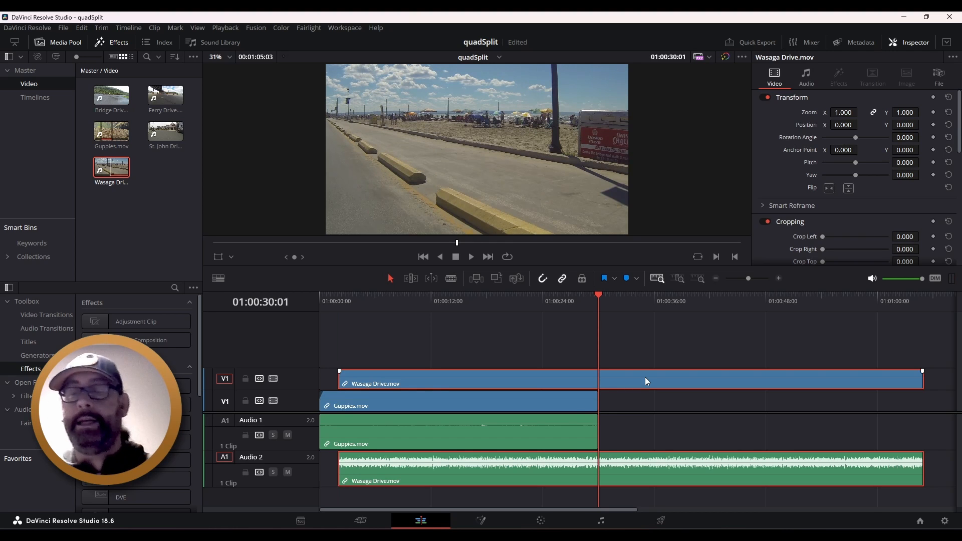
{"action": "key", "text": "BackSpace"}
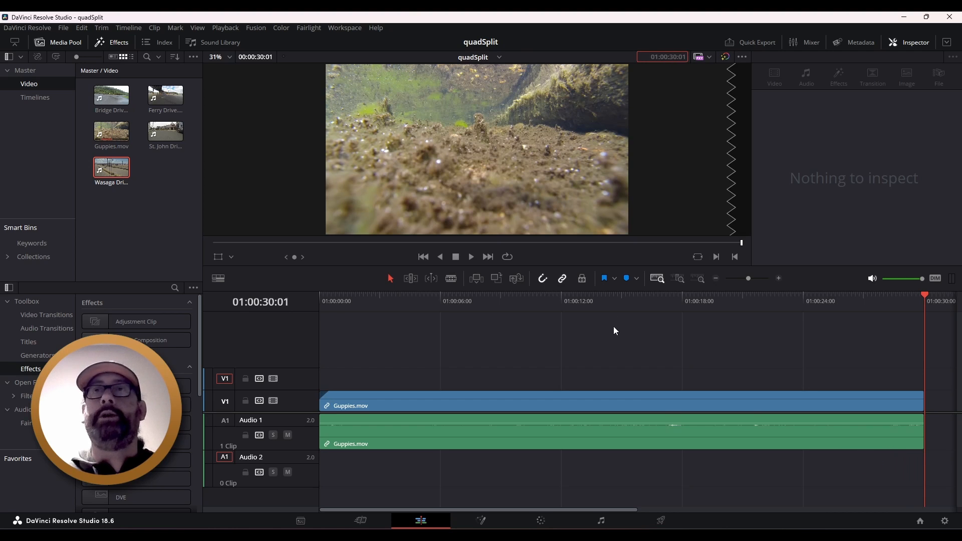
Step: Mark a timeline range with an in point at 01:00:02:00 and an out point at 01:00:30:01, the end of Guppies.mov
{"action": "type", "text": "200"}
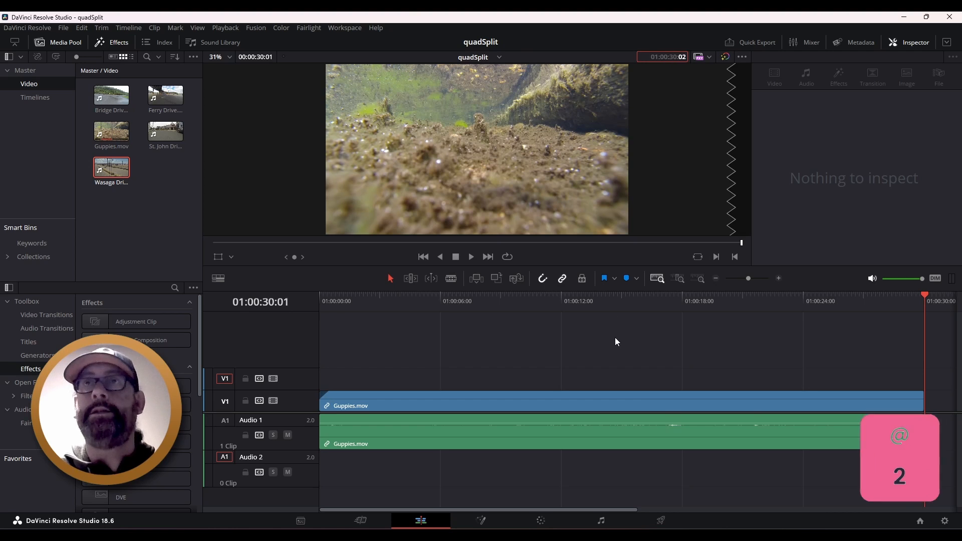
{"action": "key", "text": "Return"}
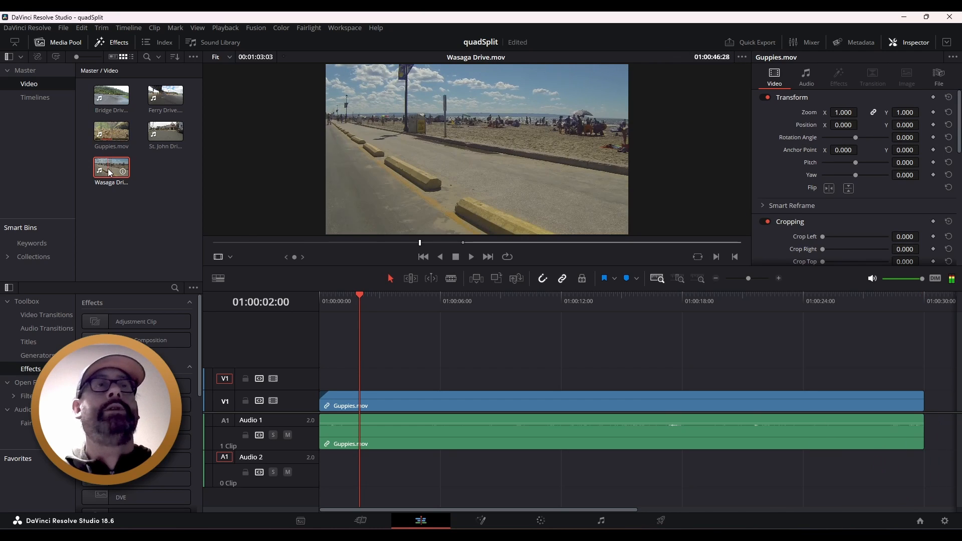
{"action": "left_click", "coordinate": [110, 166]}
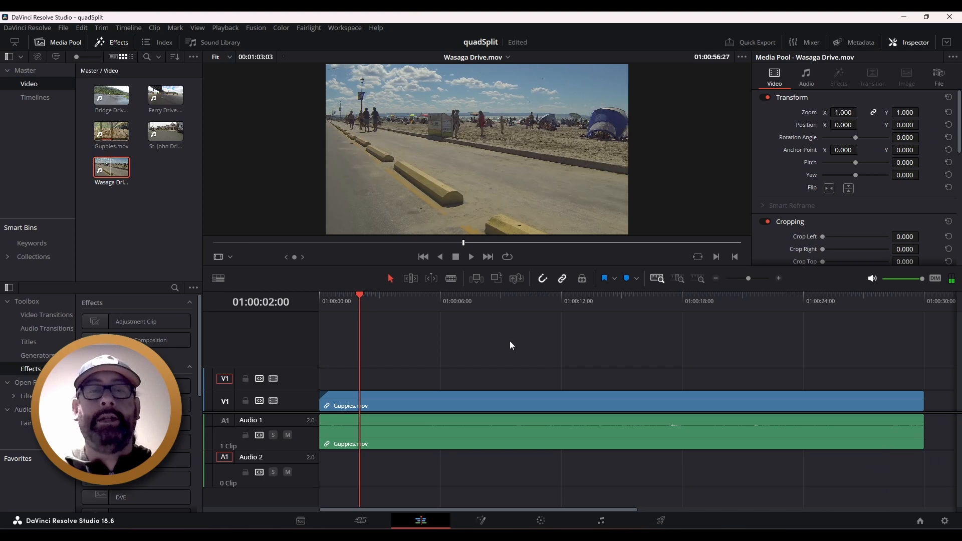
{"action": "left_click", "coordinate": [494, 353]}
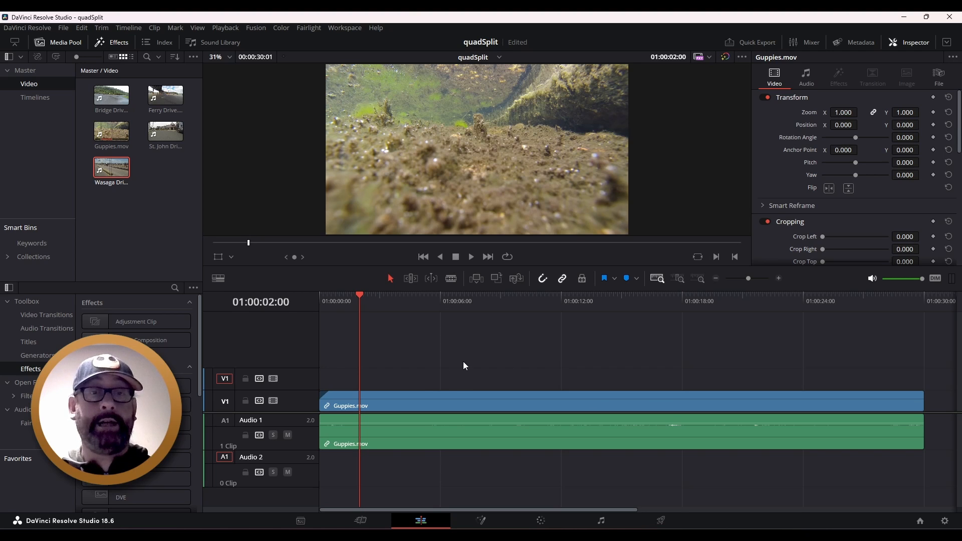
{"action": "key", "text": "i"}
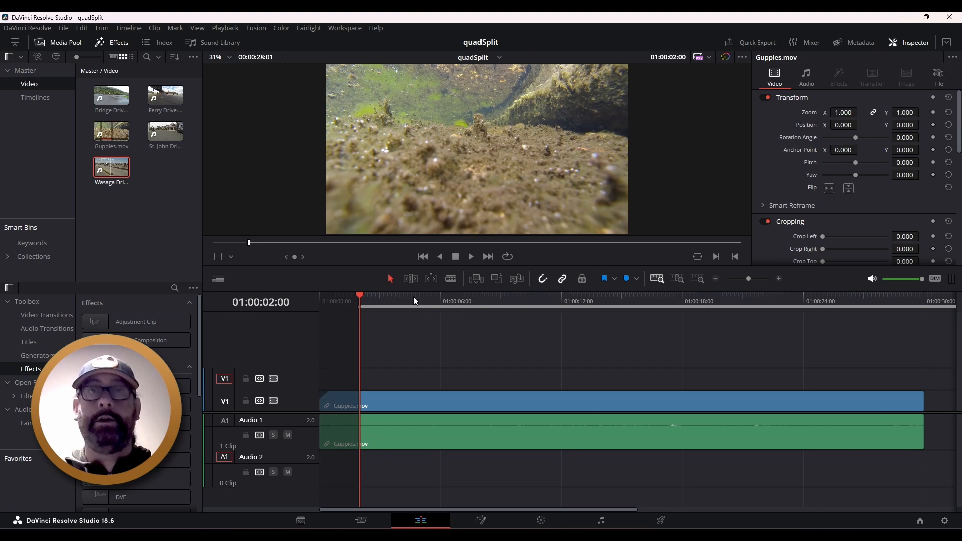
{"action": "left_click_drag", "start_coordinate": [697, 301], "coordinate": [916, 293]}
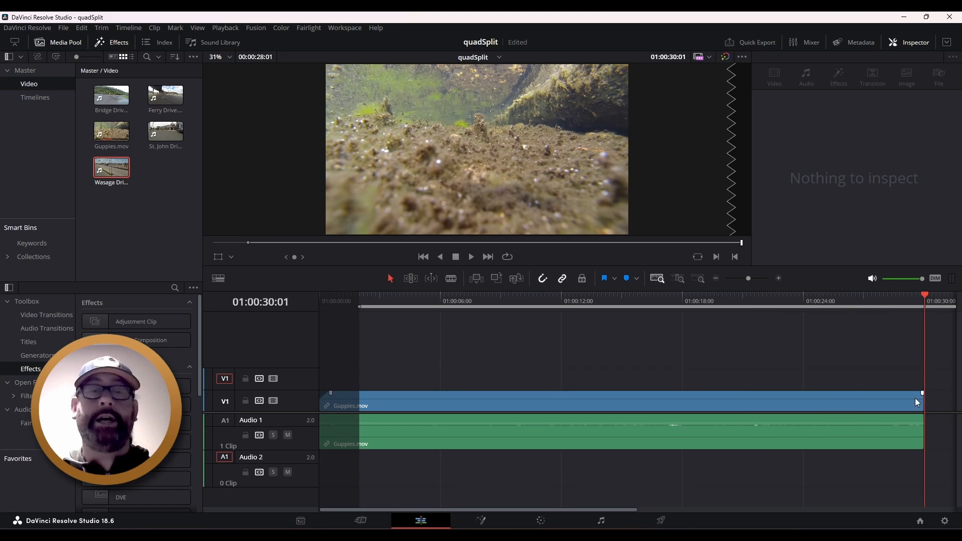
{"action": "key", "text": "o"}
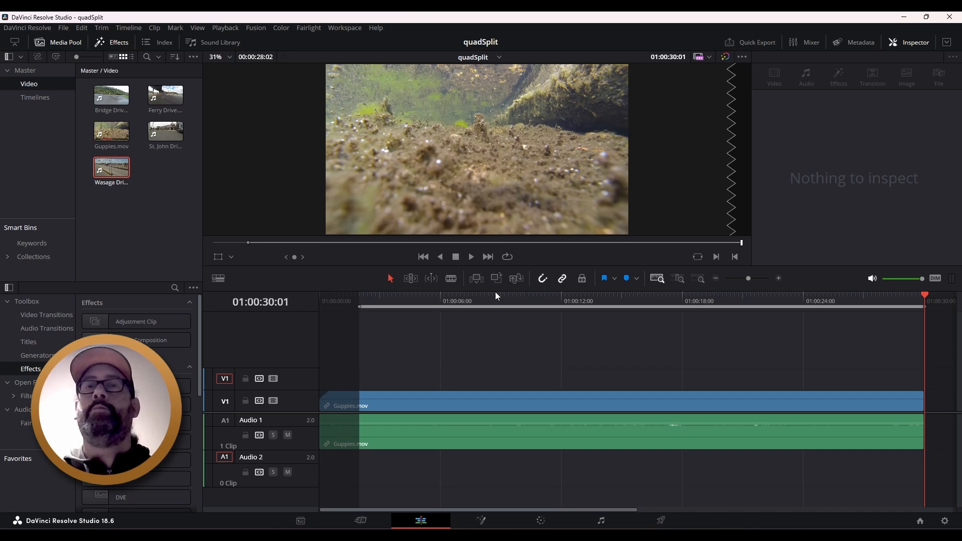
Step: Place the playhead at 01:00:13:16, try inserting Wasaga Drive.mov into the marked range, and undo the edit
{"action": "left_click_drag", "start_coordinate": [496, 292], "coordinate": [593, 306]}
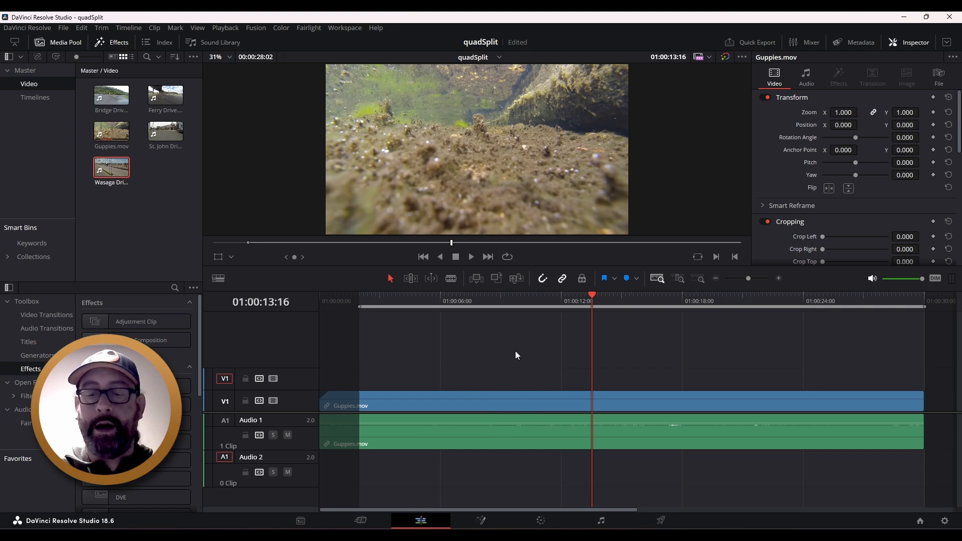
{"action": "key", "text": "F9"}
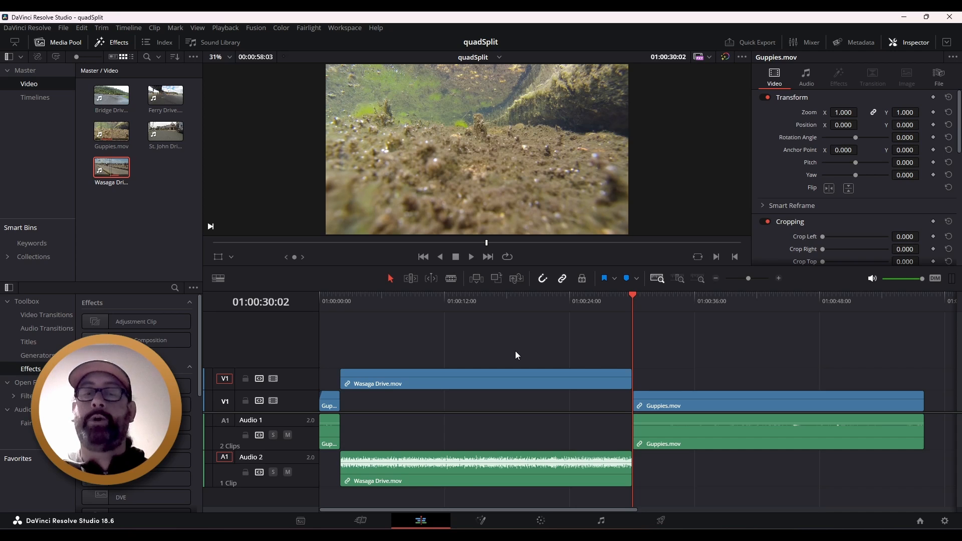
{"action": "key", "text": "ctrl+z"}
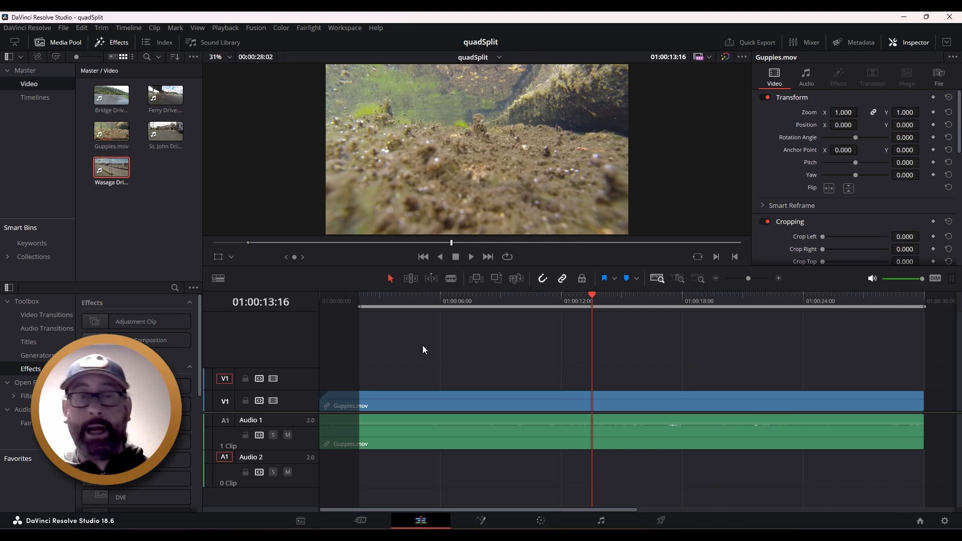
Step: Overwrite Wasaga Drive.mov from the media pool into the marked timeline range on the second video and audio tracks
{"action": "left_click", "coordinate": [119, 169]}
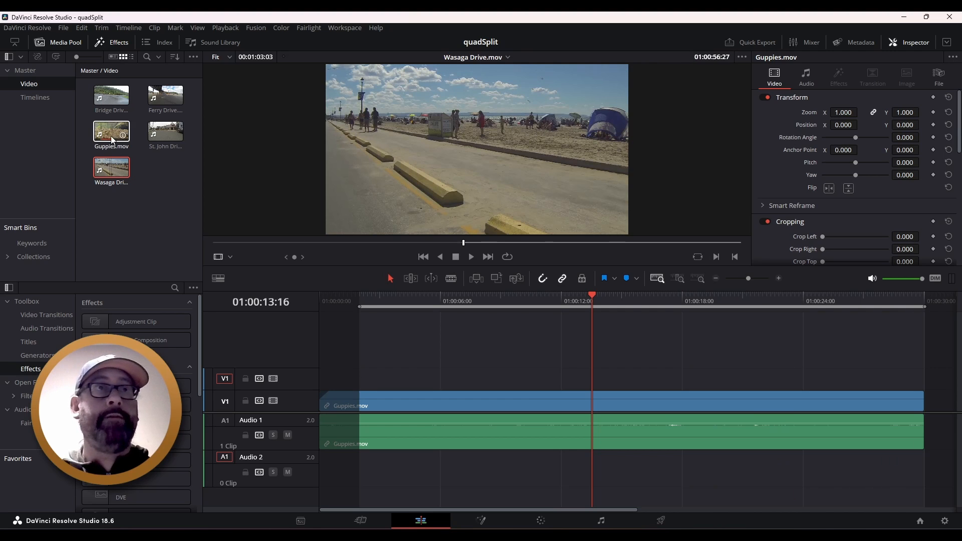
{"action": "left_click", "coordinate": [111, 137]}
{"action": "left_click", "coordinate": [114, 165]}
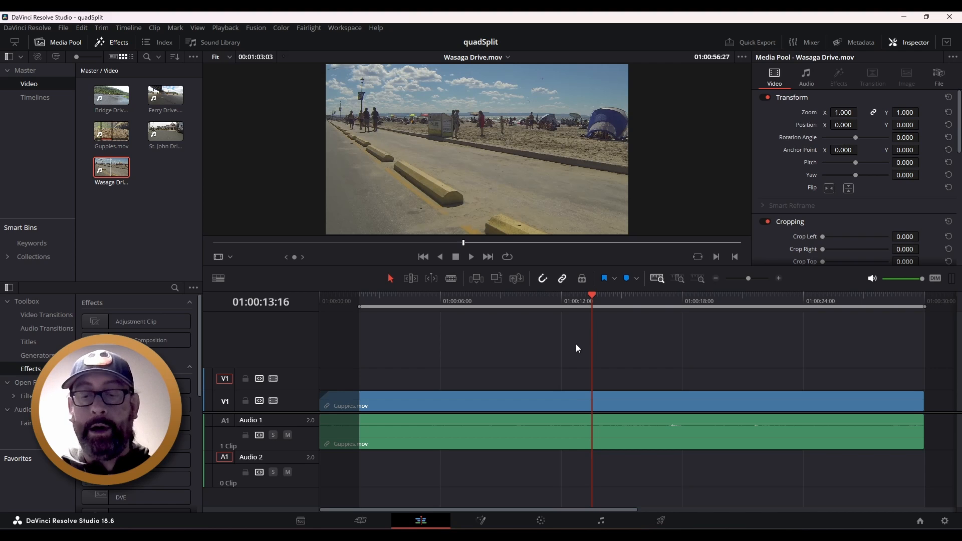
{"action": "key", "text": "F10"}
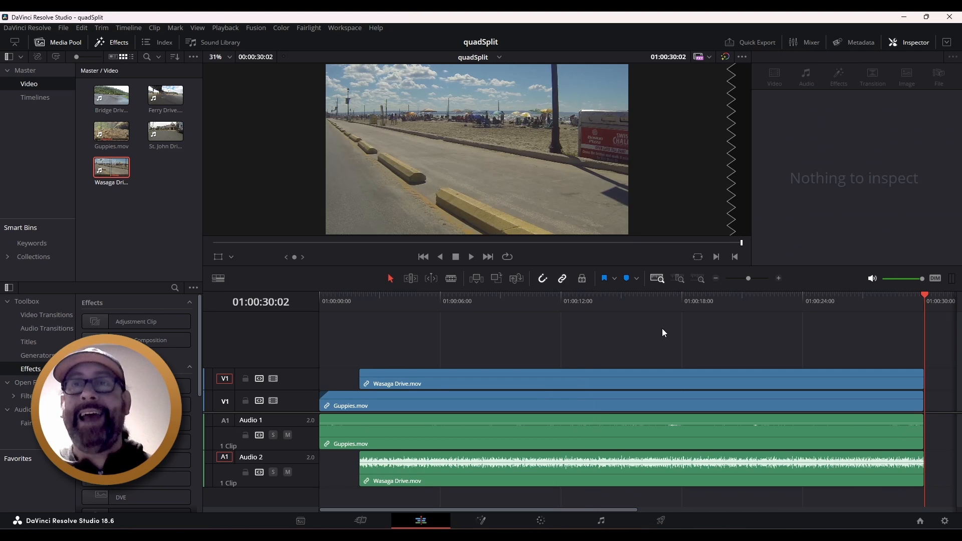
Step: Add a 15-frame fade-in to the start of Wasaga Drive.mov on the second video track and play it back
{"action": "left_click_drag", "start_coordinate": [553, 299], "coordinate": [281, 303]}
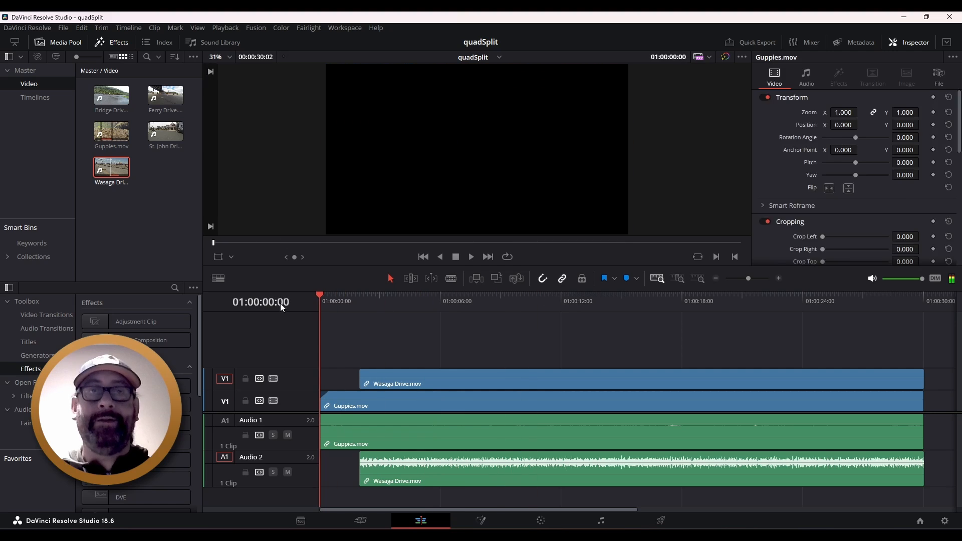
{"action": "left_click_drag", "start_coordinate": [361, 371], "coordinate": [371, 371]}
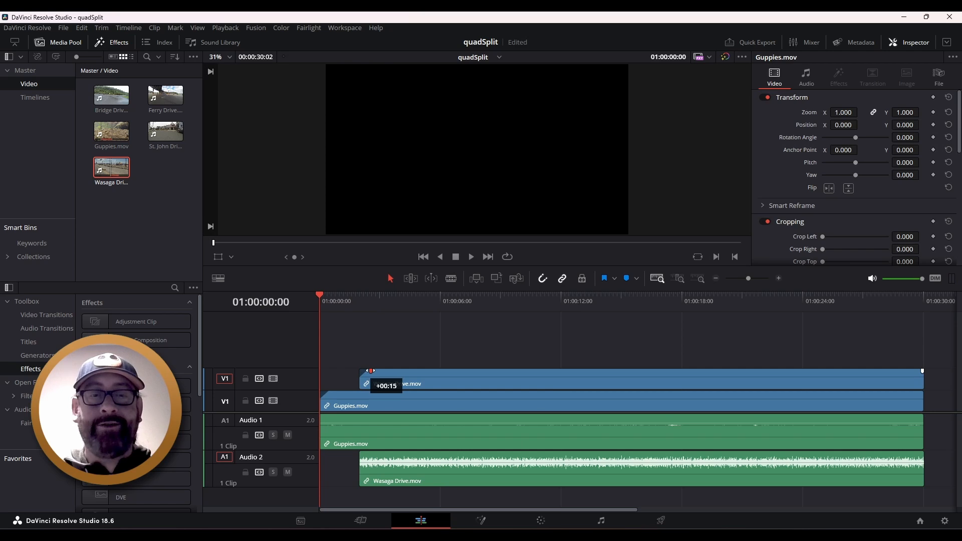
{"action": "left_click_drag", "start_coordinate": [371, 371], "coordinate": [371, 372]}
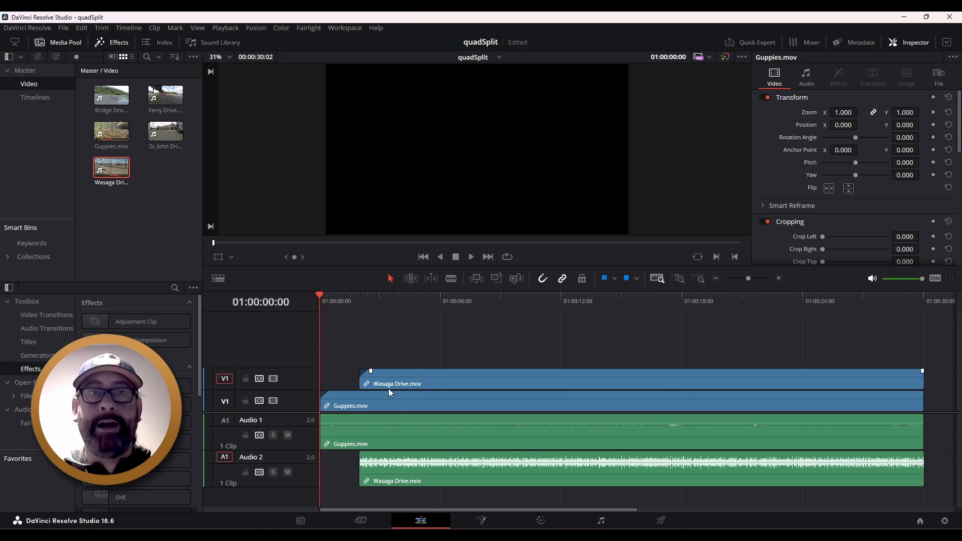
{"action": "left_click_drag", "start_coordinate": [339, 299], "coordinate": [358, 297]}
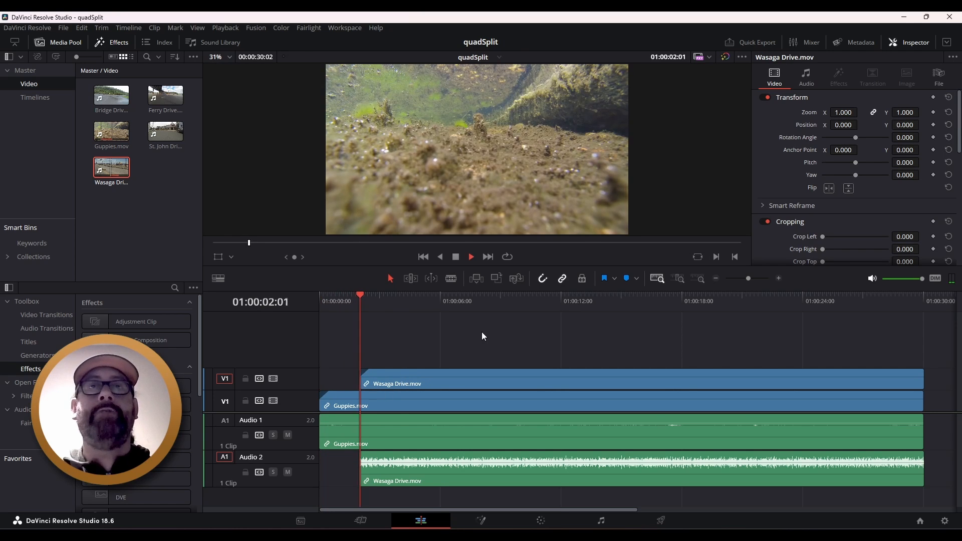
{"action": "key", "text": "space"}
{"action": "key", "text": "space"}
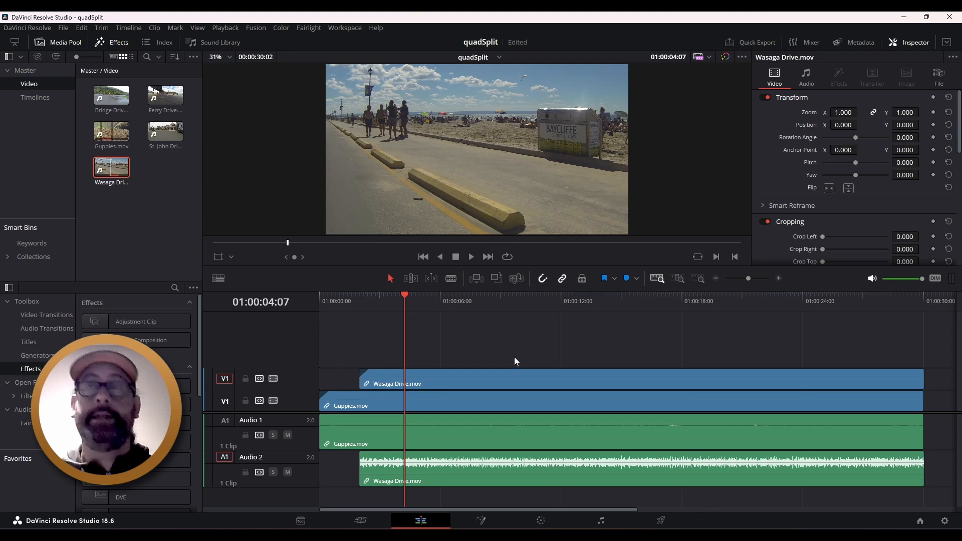
Step: Place the playhead at 01:00:04:00 and add Zoom and Position keyframes to Wasaga Drive.mov
{"action": "left_click", "coordinate": [672, 57]}
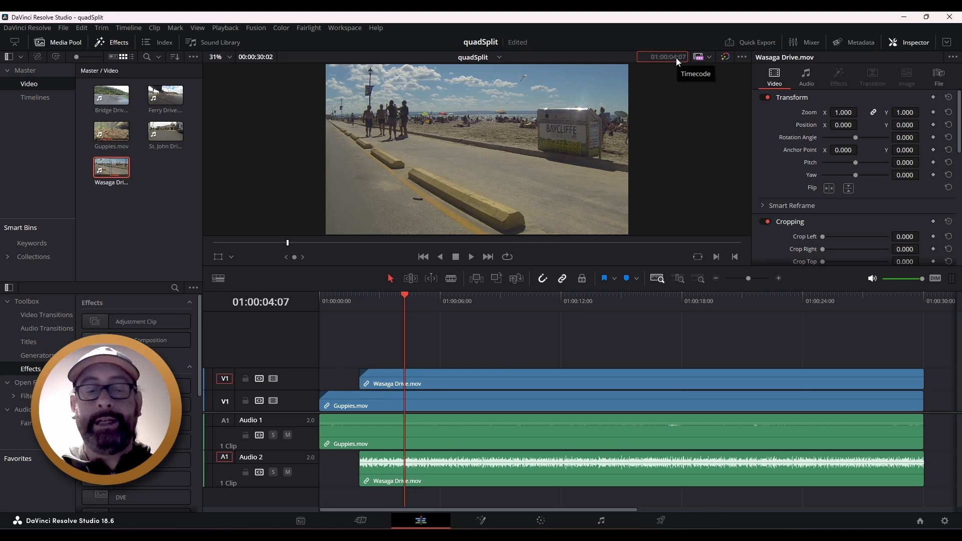
{"action": "type", "text": "4:00"}
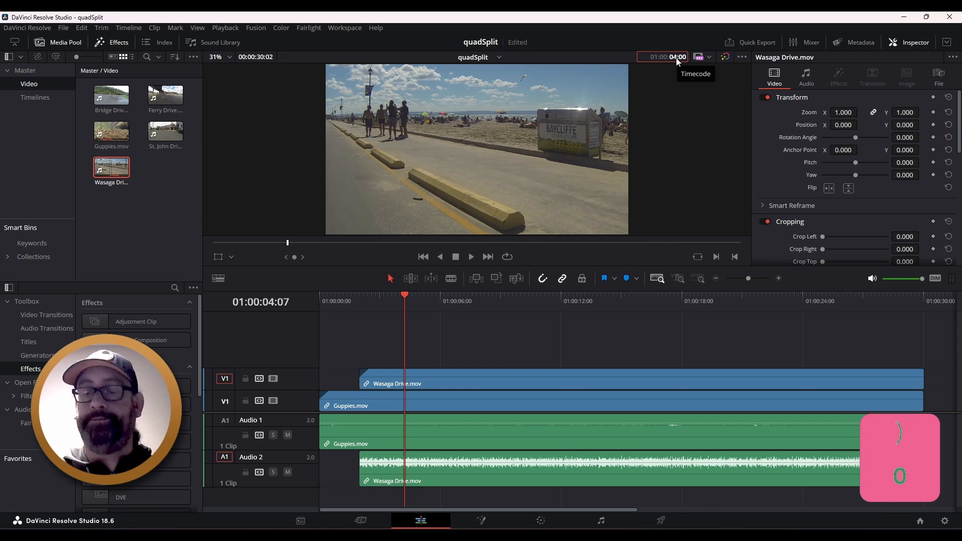
{"action": "key", "text": "Return"}
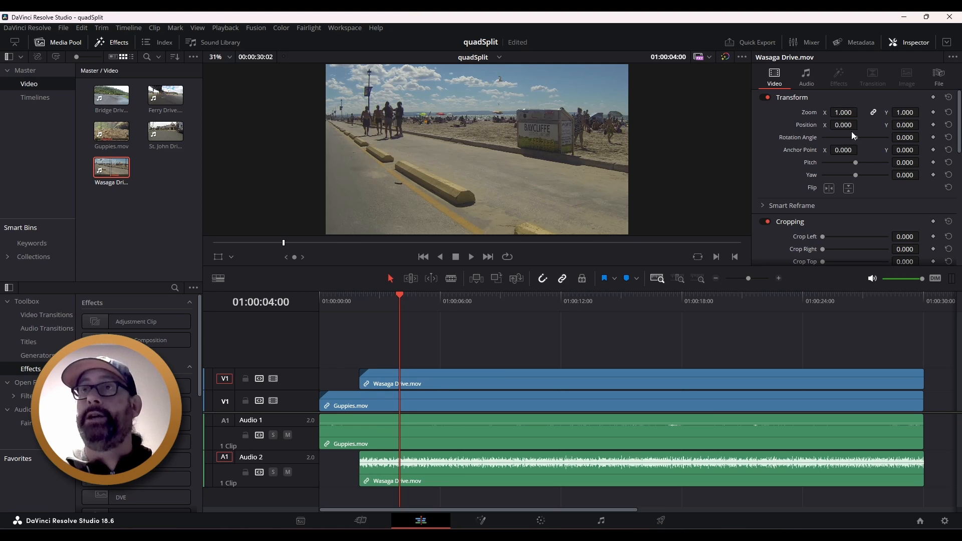
{"action": "left_click", "coordinate": [933, 112]}
{"action": "left_click", "coordinate": [933, 124]}
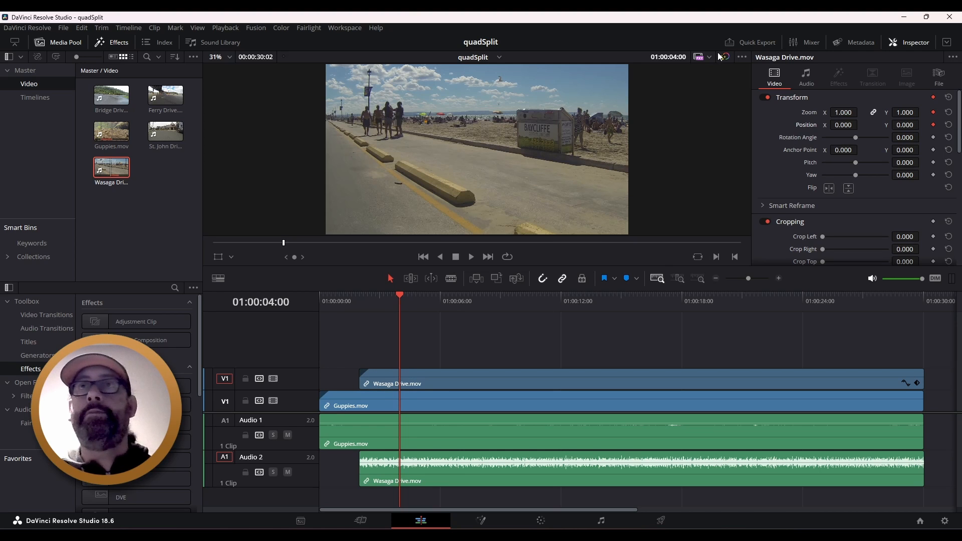
Step: Advance the playhead two seconds to 01:00:06:00, show the clip's keyframe track, and add Zoom and Position keyframes to Wasaga Drive.mov
{"action": "left_click", "coordinate": [675, 56]}
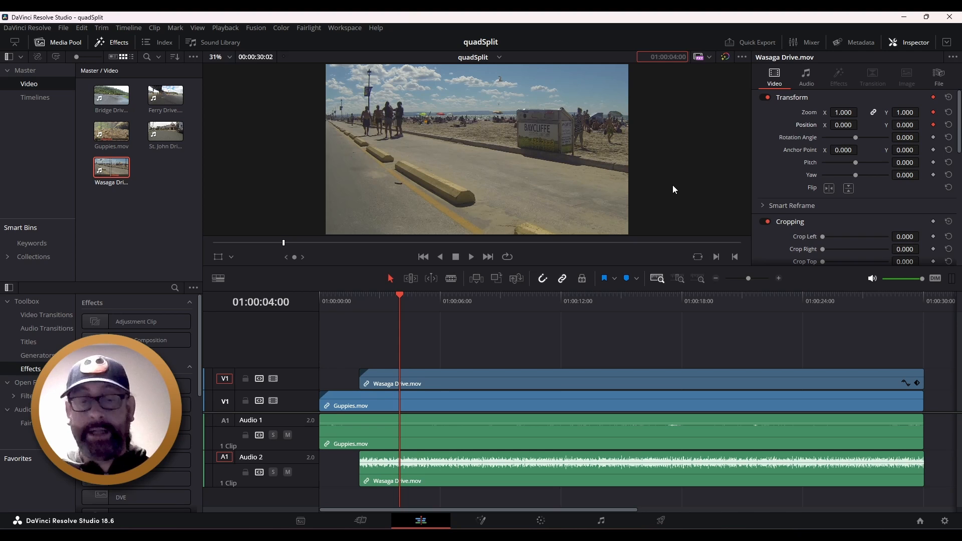
{"action": "type", "text": "+20"}
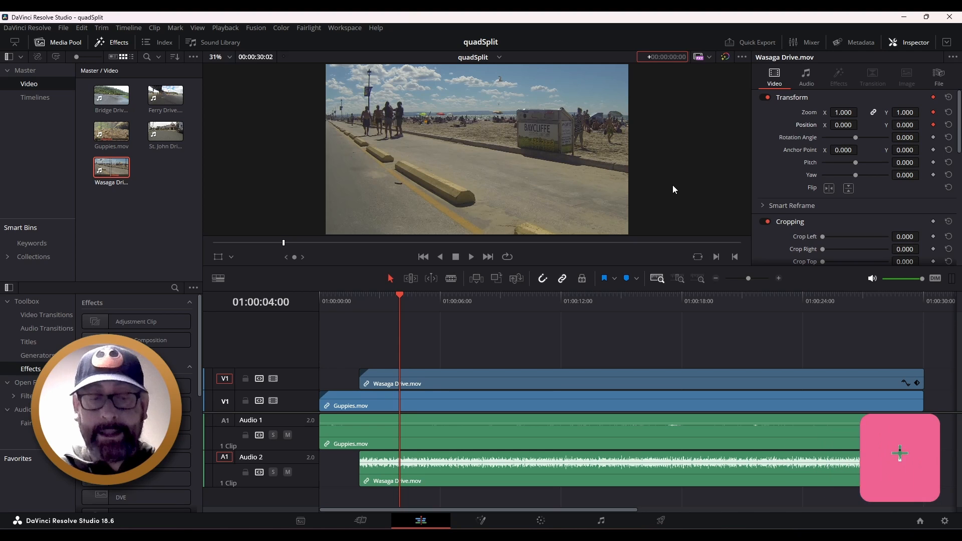
{"action": "type", "text": "0"}
{"action": "key", "text": "Return"}
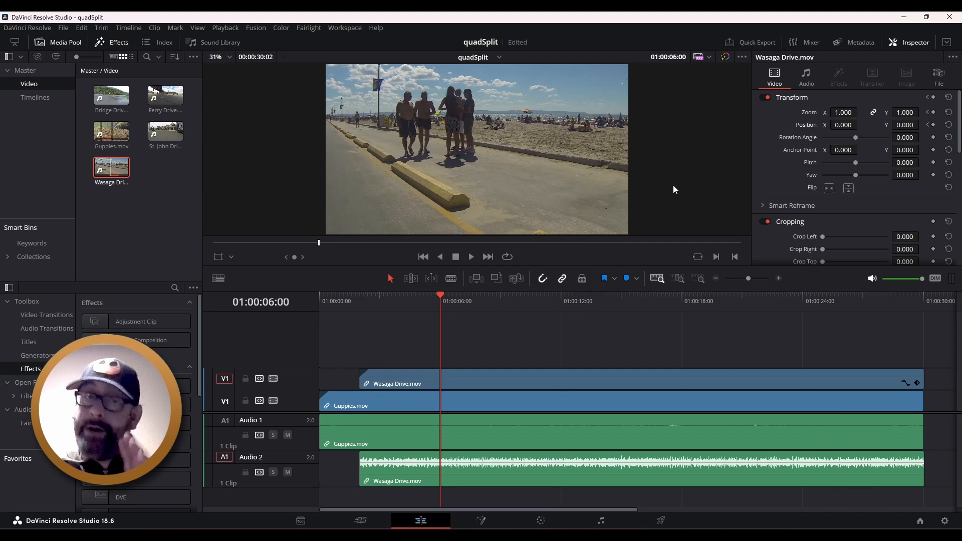
{"action": "left_click", "coordinate": [918, 383]}
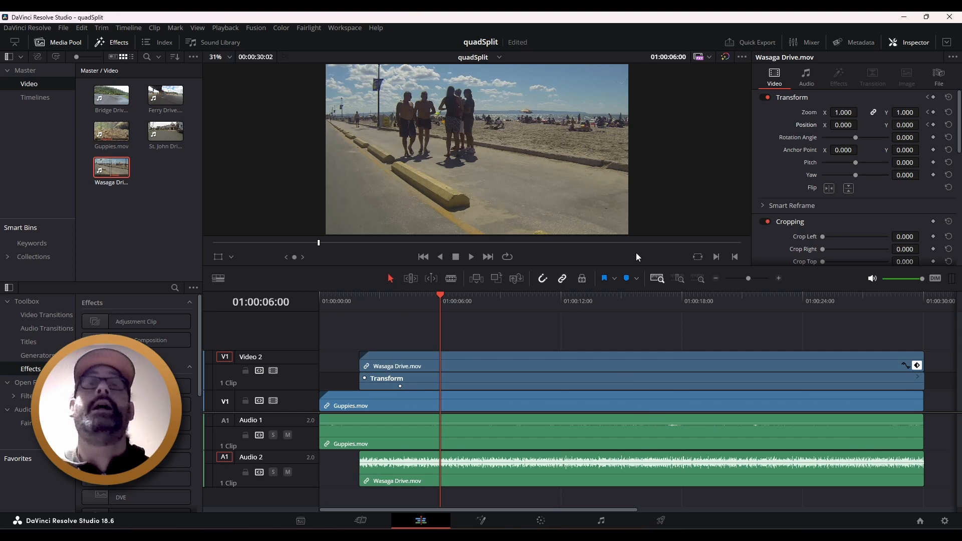
{"action": "left_click", "coordinate": [933, 112]}
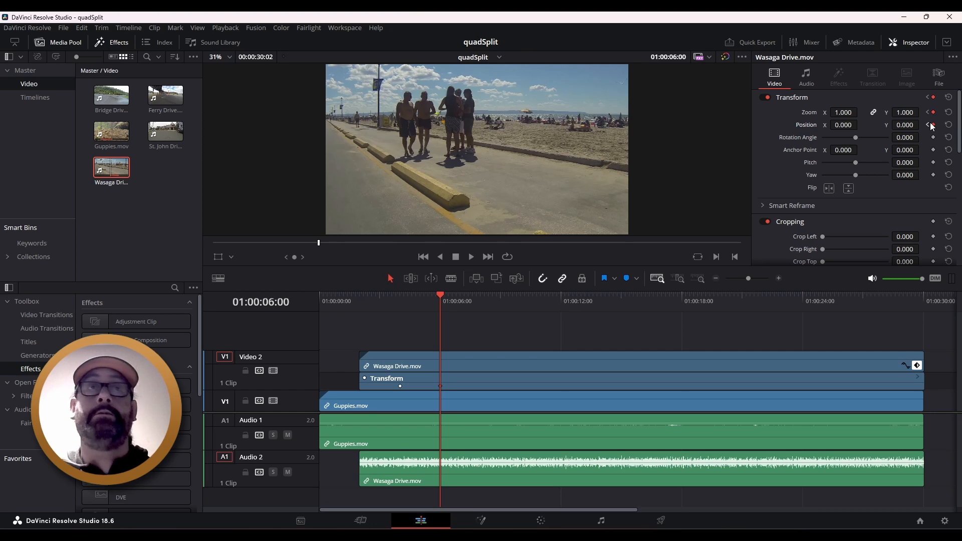
Step: Enable the on-screen transform controls, reduce Wasaga Drive.mov's zoom to 0.620 and move it to about X -194, Y 32
{"action": "left_click", "coordinate": [218, 258]}
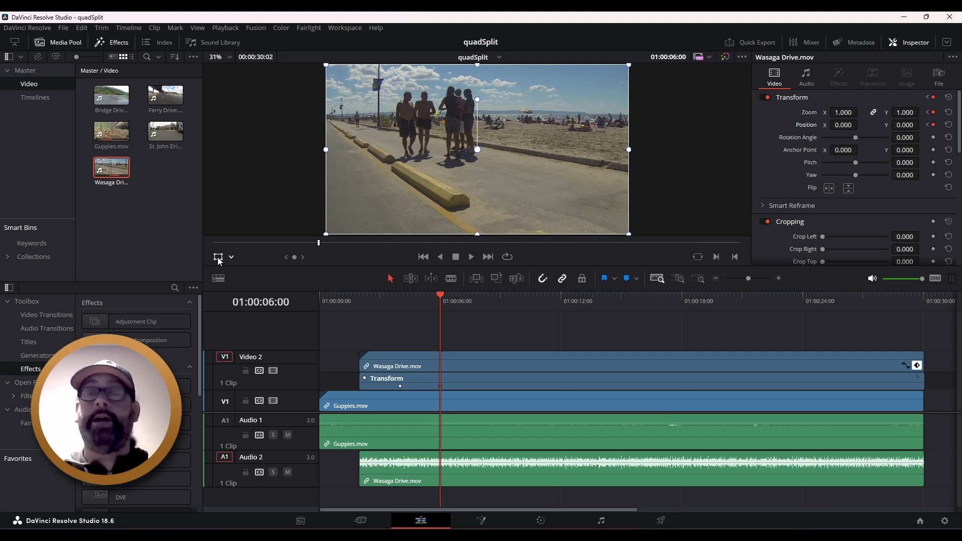
{"action": "left_click_drag", "start_coordinate": [845, 113], "coordinate": [827, 112]}
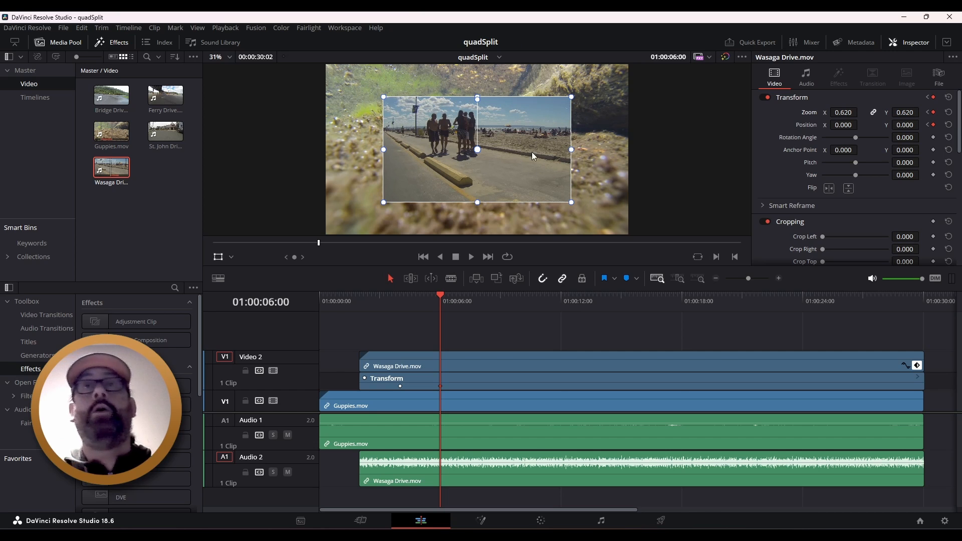
{"action": "left_click_drag", "start_coordinate": [533, 156], "coordinate": [477, 162]}
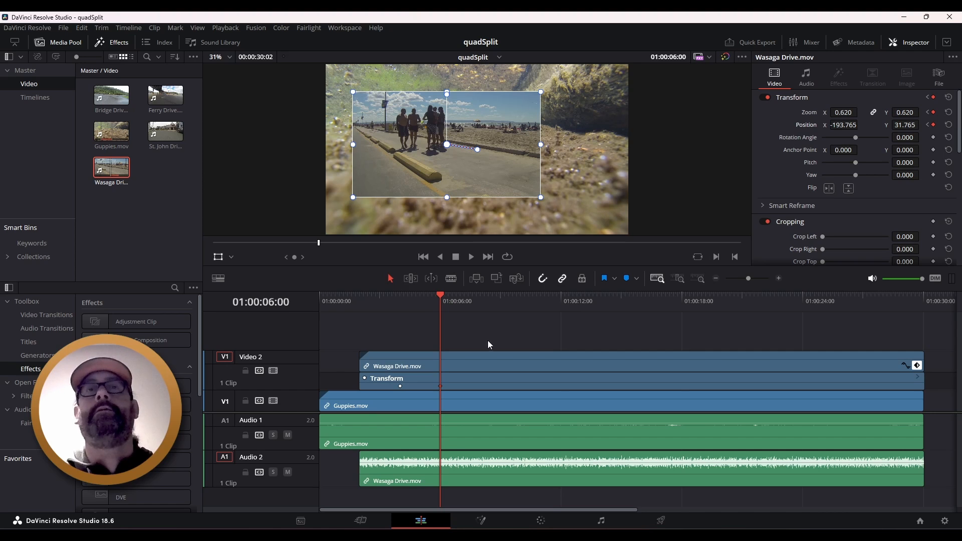
{"action": "key", "text": "q"}
{"action": "left_click", "coordinate": [519, 340]}
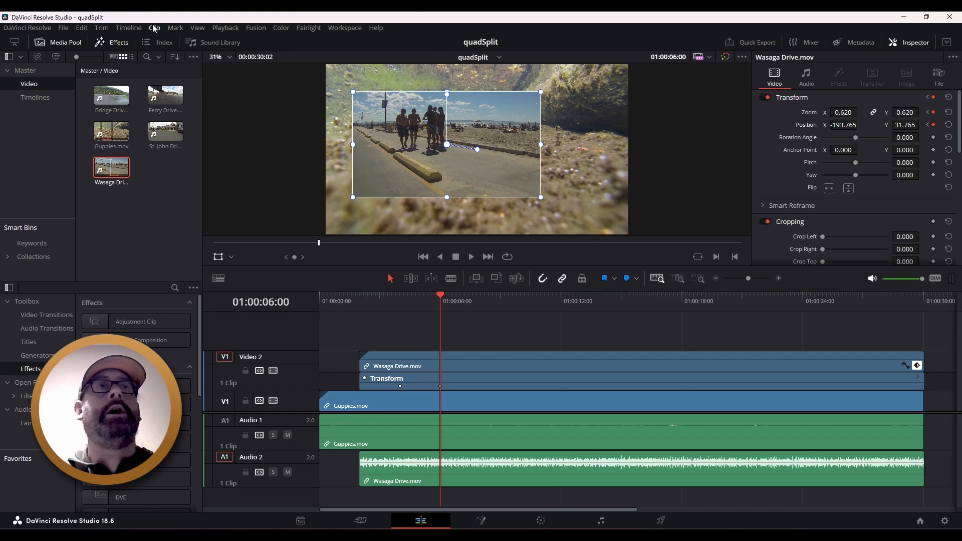
Step: Show the safe area guides in the timeline viewer
{"action": "left_click", "coordinate": [198, 28]}
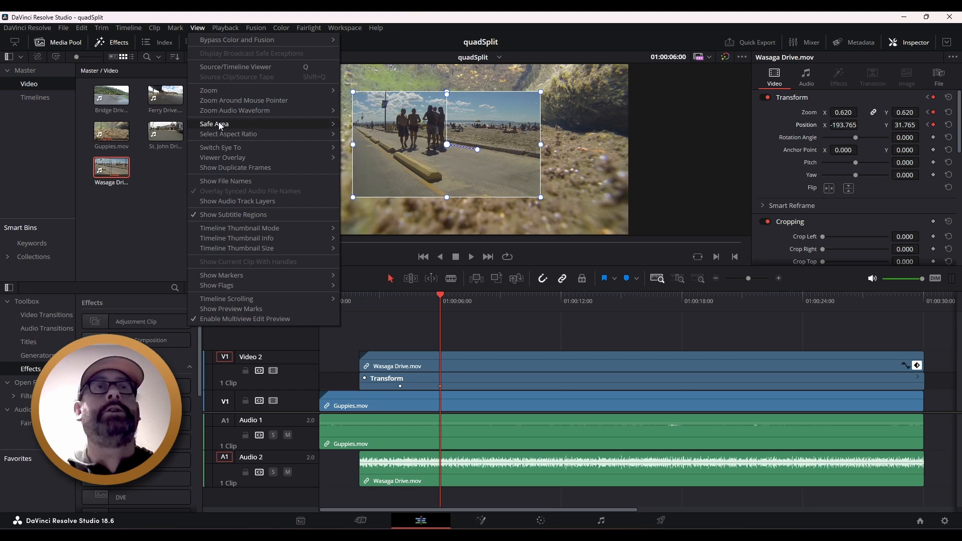
{"action": "mouse_move", "coordinate": [217, 123]}
{"action": "left_click", "coordinate": [375, 127]}
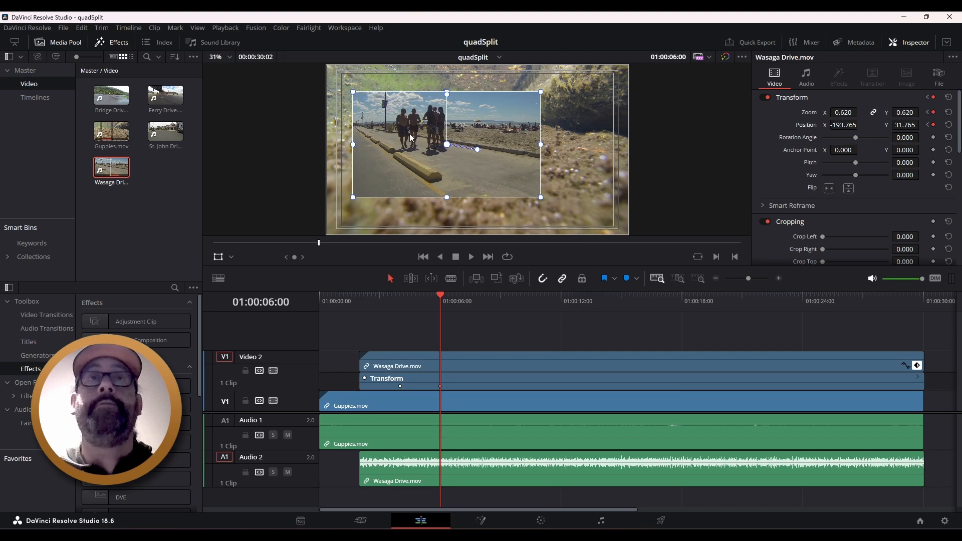
Step: Scale Wasaga Drive.mov to about 0.42 zoom in the frame's upper-left safe area, at about X -454, Y 257, and save the project
{"action": "left_click_drag", "start_coordinate": [396, 142], "coordinate": [386, 125]}
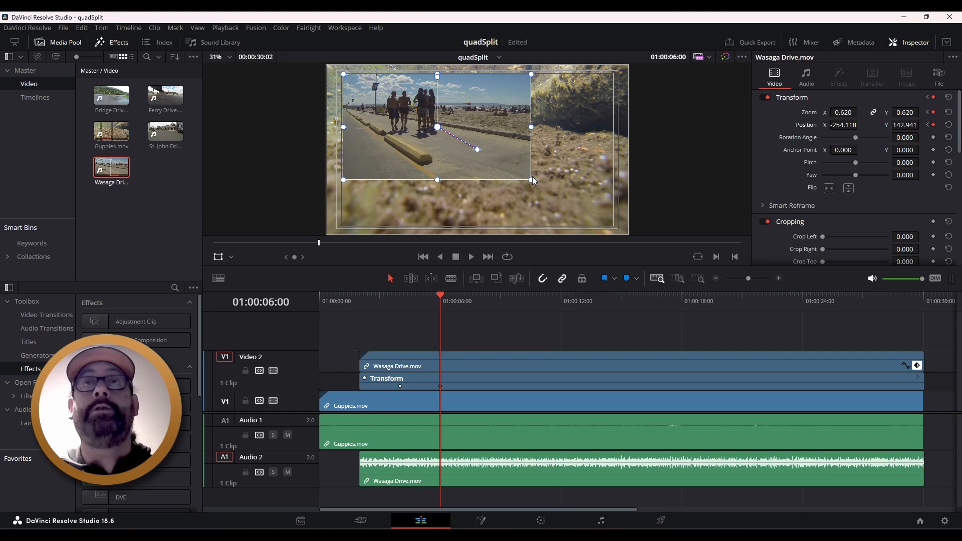
{"action": "key", "text": "ctrl+s"}
{"action": "left_click_drag", "start_coordinate": [531, 179], "coordinate": [500, 161]}
{"action": "left_click_drag", "start_coordinate": [479, 117], "coordinate": [444, 103]}
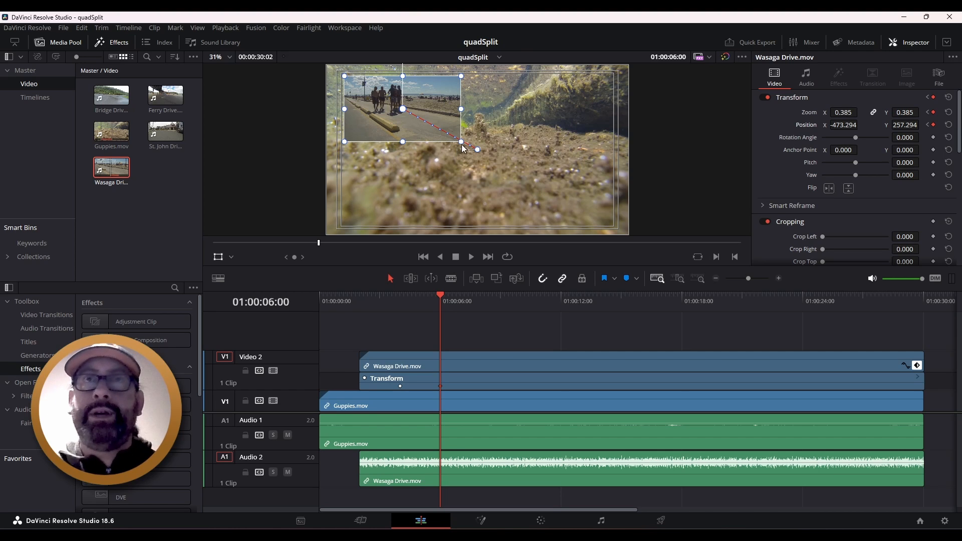
{"action": "mouse_move", "coordinate": [461, 143]}
{"action": "left_mouse_down"}
{"action": "mouse_move", "coordinate": [470, 150]}
{"action": "mouse_move", "coordinate": [462, 141]}
{"action": "left_mouse_up"}
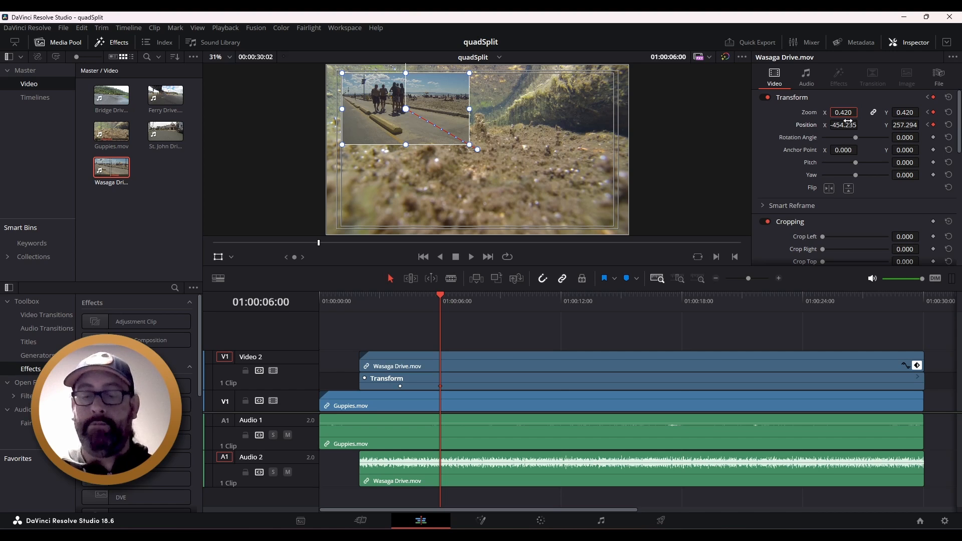
Step: Try zoom values of 0.400 and 0.450 on Wasaga Drive.mov and shift it to about X -426, Y 229
{"action": "type", "text": ".4"}
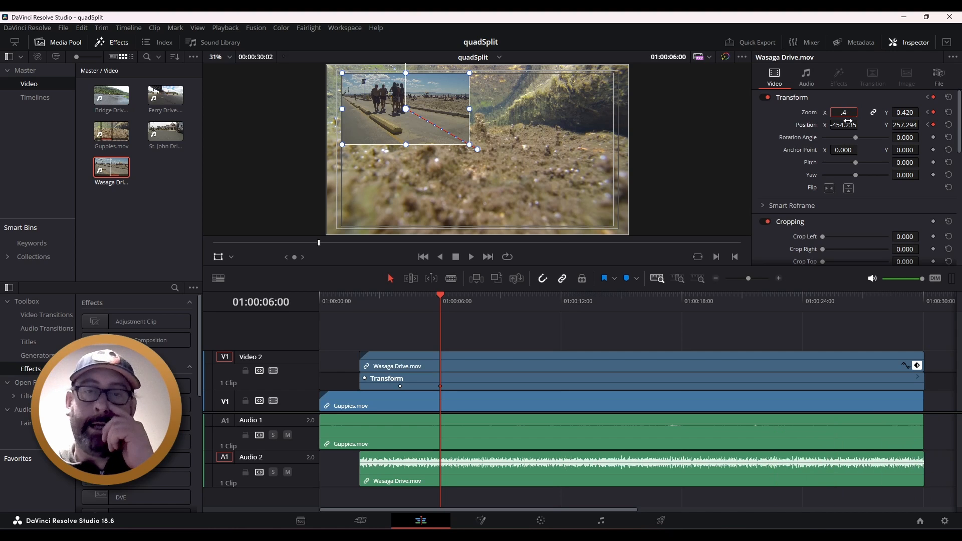
{"action": "key", "text": "Return"}
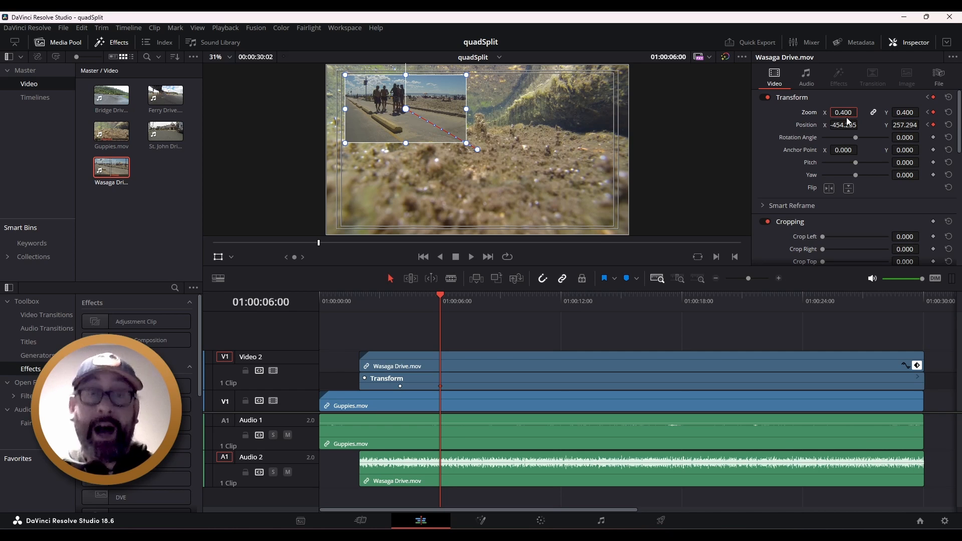
{"action": "left_click", "coordinate": [846, 116]}
{"action": "type", "text": ".45"}
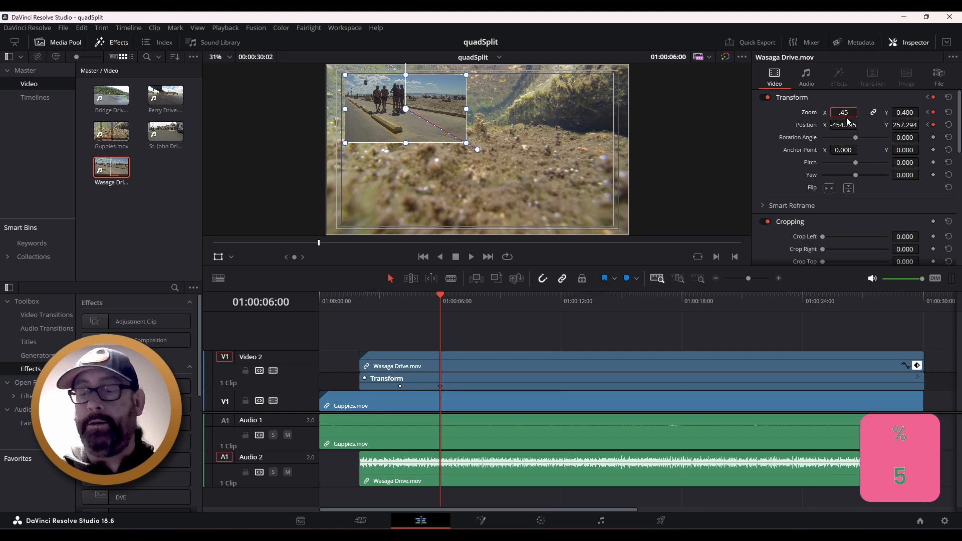
{"action": "key", "text": "Return"}
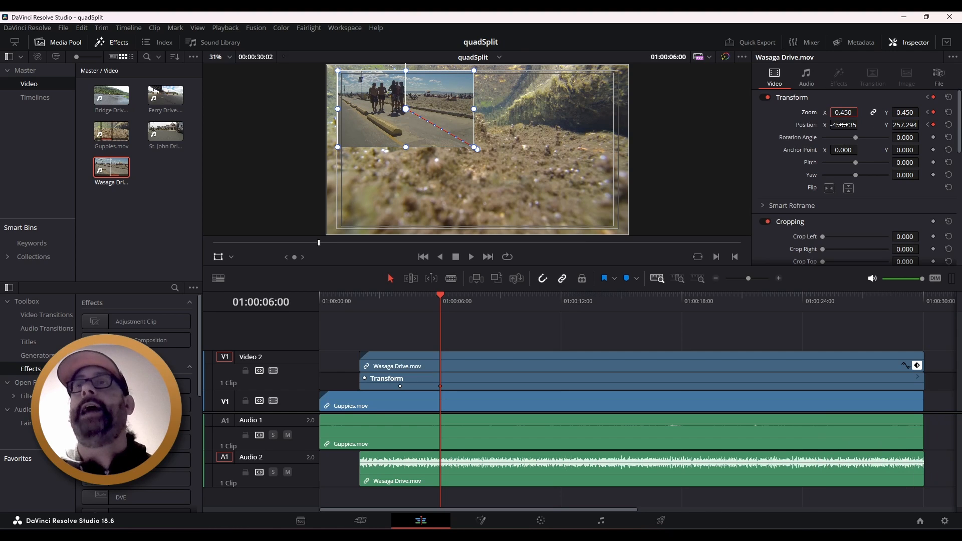
{"action": "left_click_drag", "start_coordinate": [446, 116], "coordinate": [447, 116]}
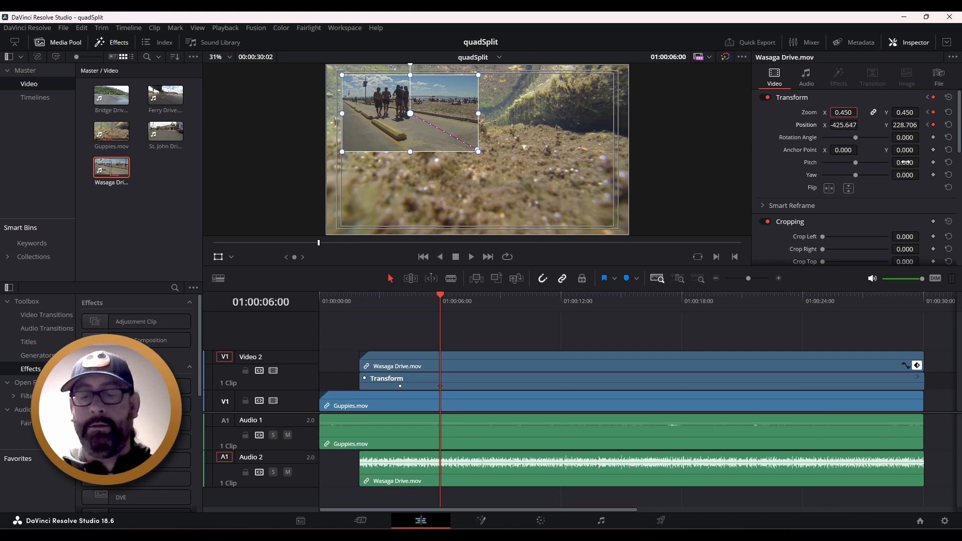
Step: Set Wasaga Drive.mov's zoom to 0.400 and align it with the upper-left safe area corner at about X -470, Y 264
{"action": "type", "text": ".4"}
{"action": "key", "text": "Tab"}
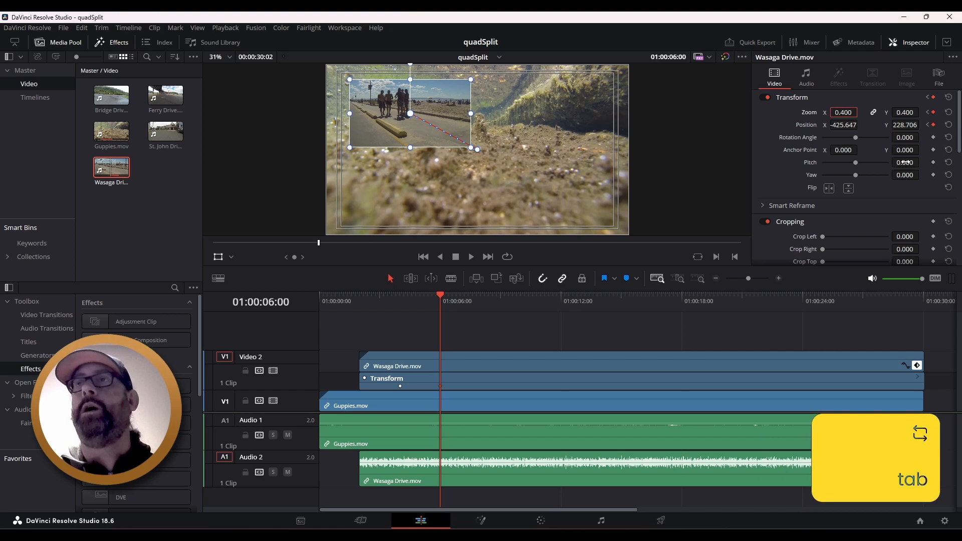
{"action": "left_click_drag", "start_coordinate": [445, 126], "coordinate": [439, 101]}
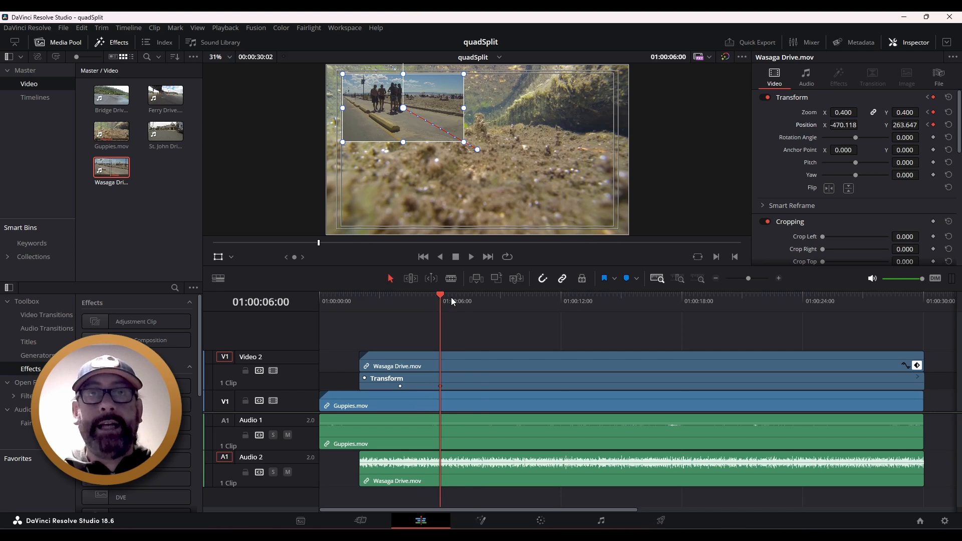
Step: Move the playhead to 01:00:07:28, past the second keyframe, and hide Wasaga Drive.mov's keyframe track
{"action": "left_click_drag", "start_coordinate": [436, 299], "coordinate": [480, 299]}
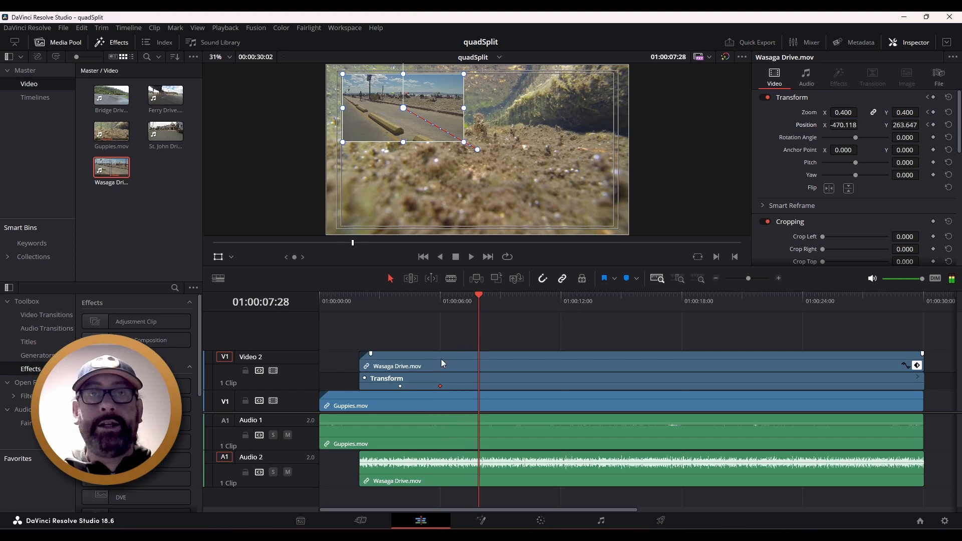
{"action": "left_click", "coordinate": [918, 366]}
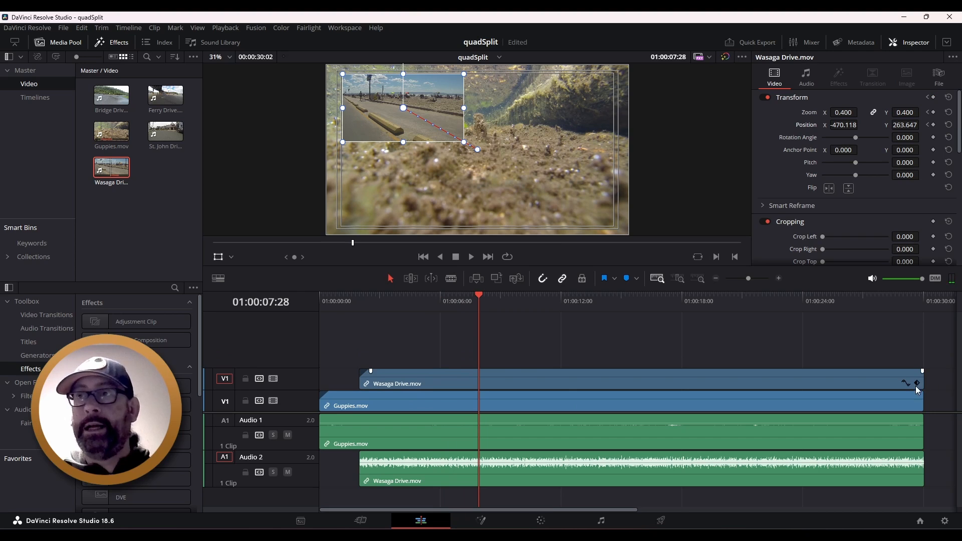
Step: Show Wasaga Drive.mov's keyframe track and play the shrink animation from 01:00:02:00
{"action": "left_click", "coordinate": [916, 383]}
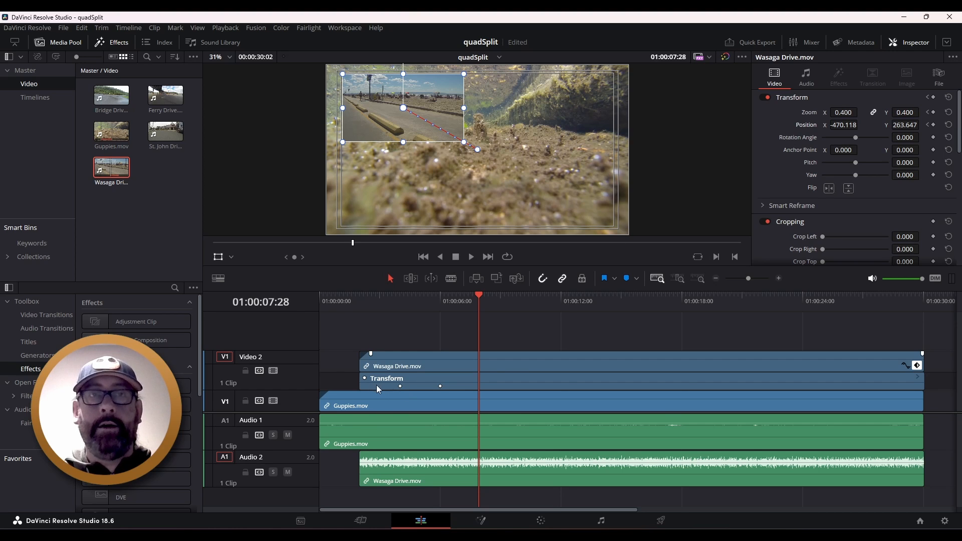
{"action": "left_click_drag", "start_coordinate": [477, 296], "coordinate": [365, 311]}
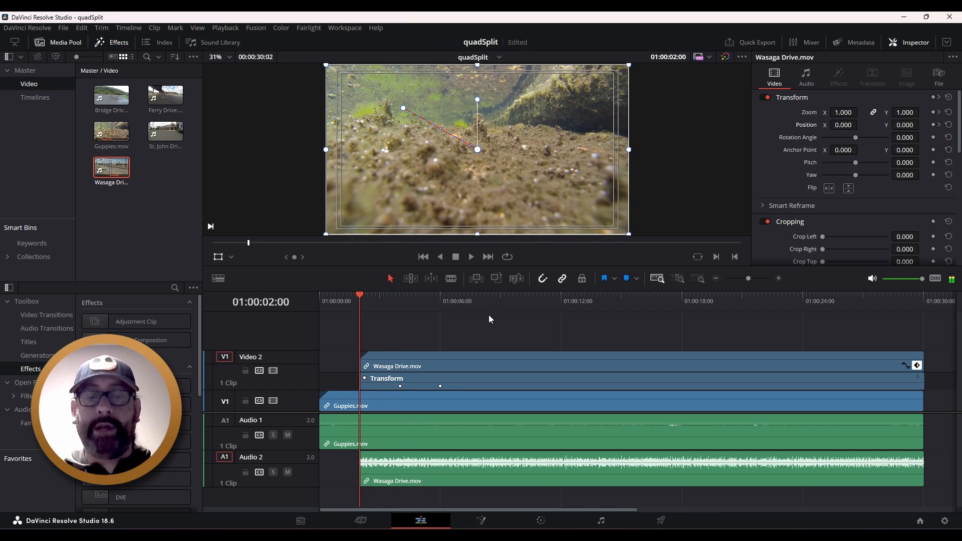
{"action": "key", "text": "space"}
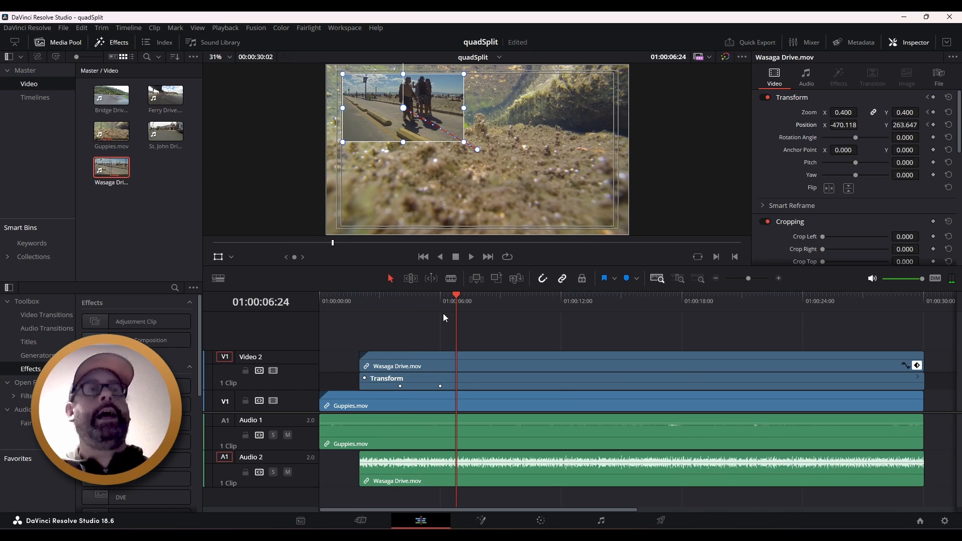
Step: Search the effects library for "drop" and apply the Open FX Drop Shadow effect to Wasaga Drive.mov
{"action": "left_click", "coordinate": [36, 304]}
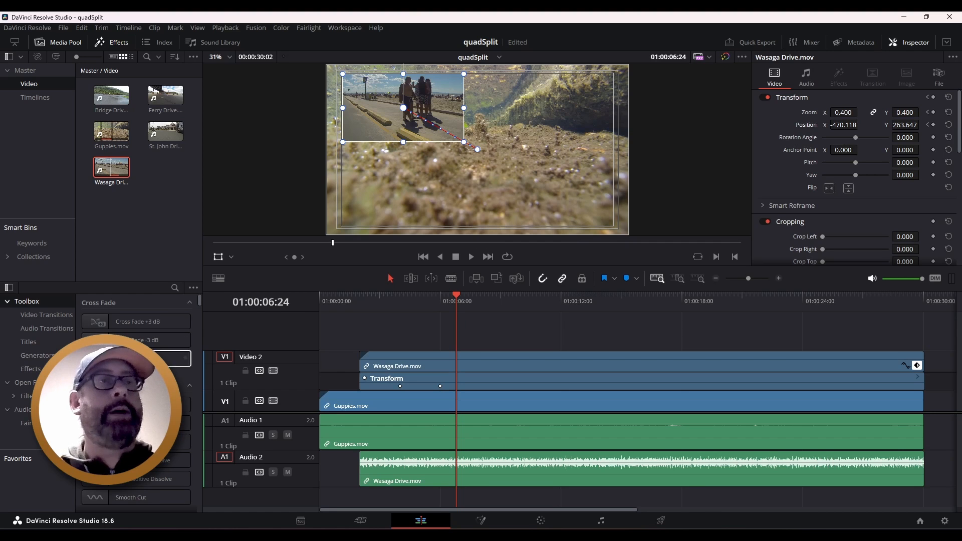
{"action": "key", "text": "q"}
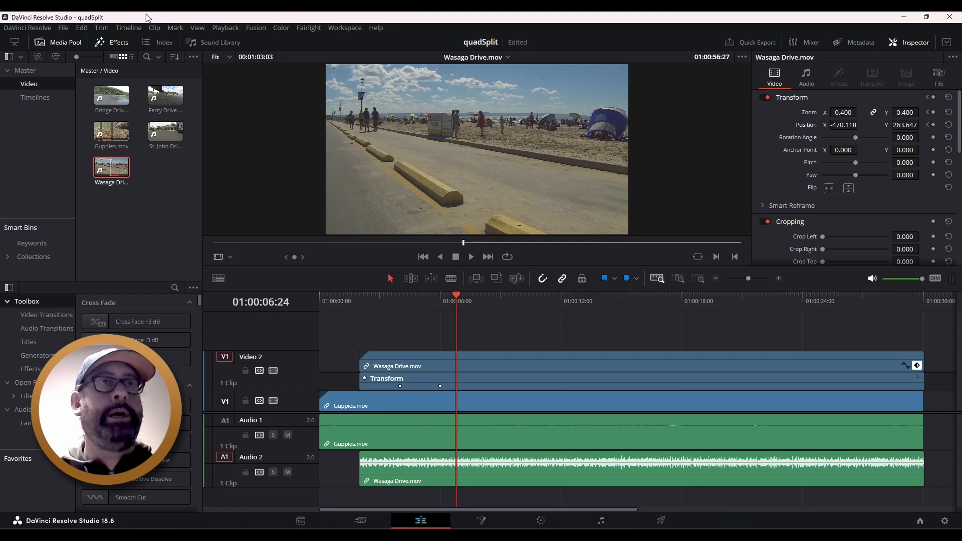
{"action": "left_click", "coordinate": [110, 42]}
{"action": "left_click", "coordinate": [114, 43]}
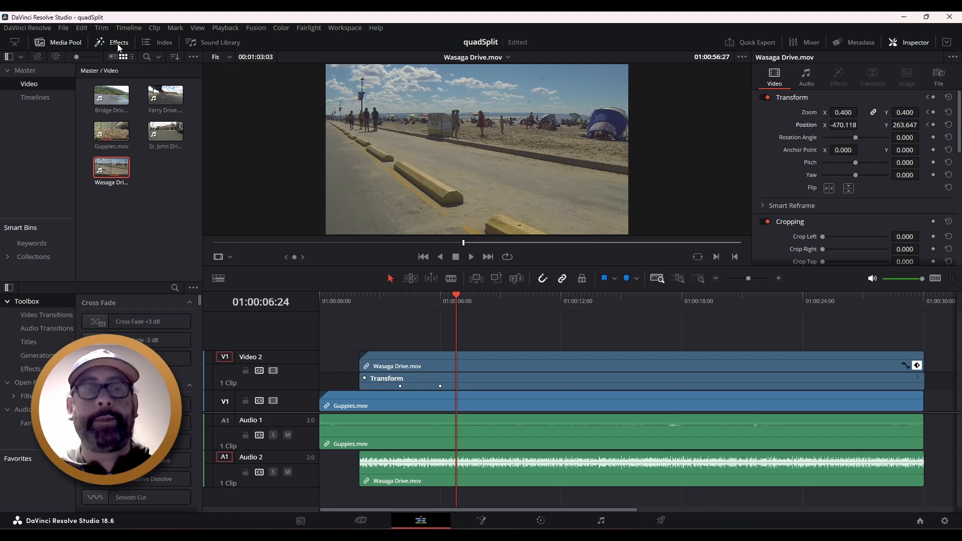
{"action": "left_click", "coordinate": [175, 285]}
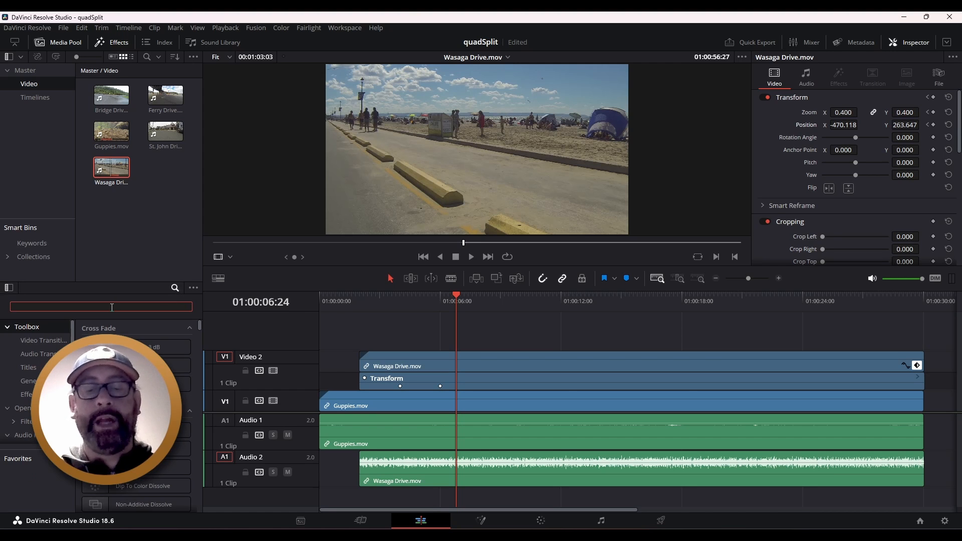
{"action": "type", "text": "drop"}
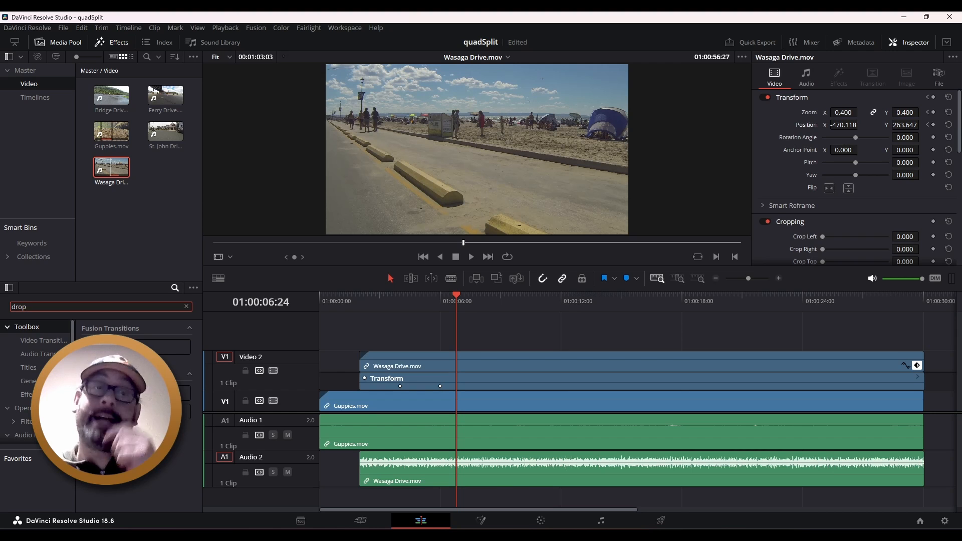
{"action": "left_click", "coordinate": [25, 409]}
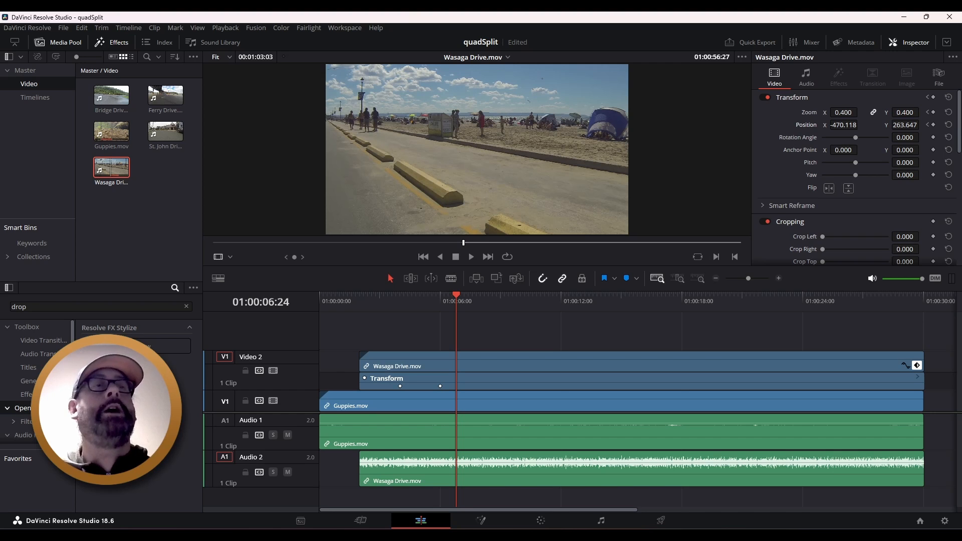
{"action": "left_click_drag", "start_coordinate": [160, 345], "coordinate": [415, 368]}
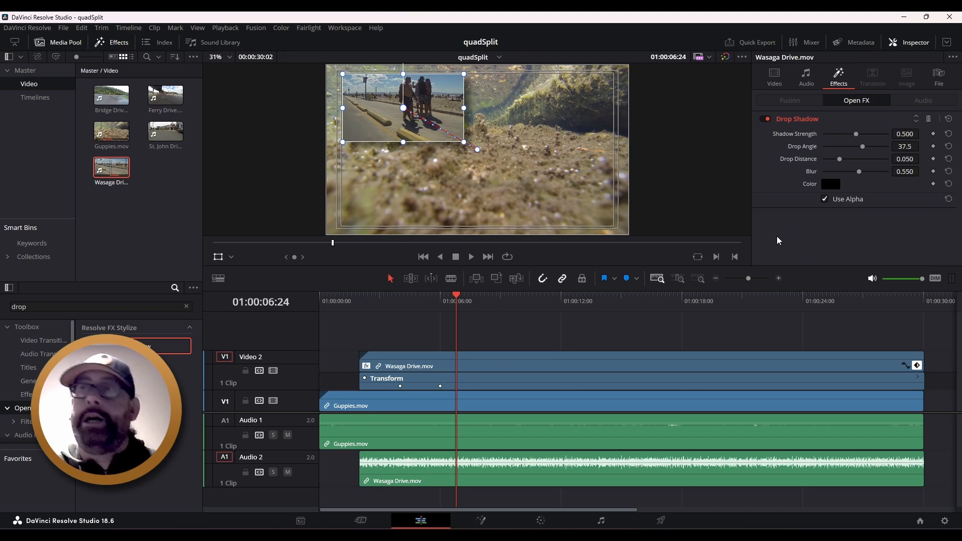
Step: Set the Shadow Strength of Wasaga Drive.mov's Drop Shadow to 0.6
{"action": "left_click", "coordinate": [904, 133]}
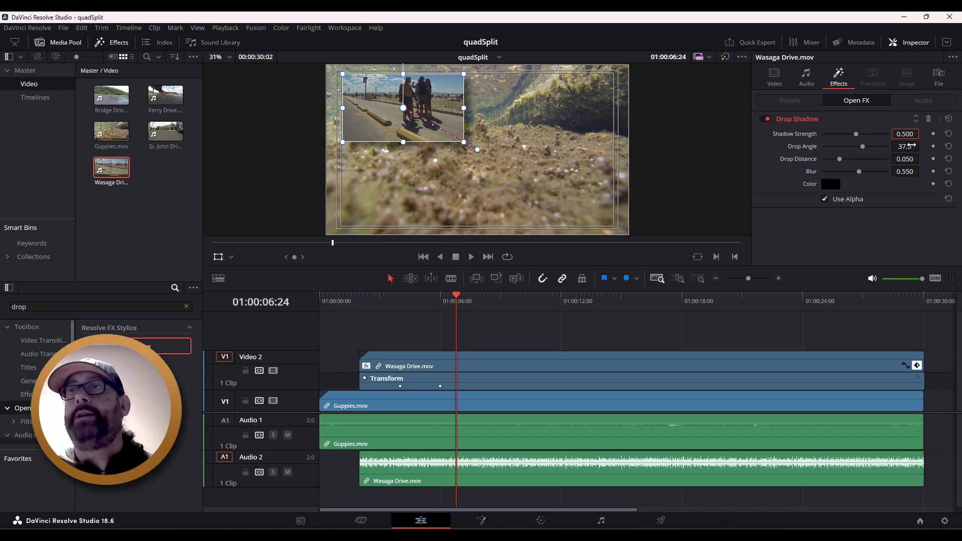
{"action": "key", "text": "BackSpace"}
{"action": "type", "text": ".6"}
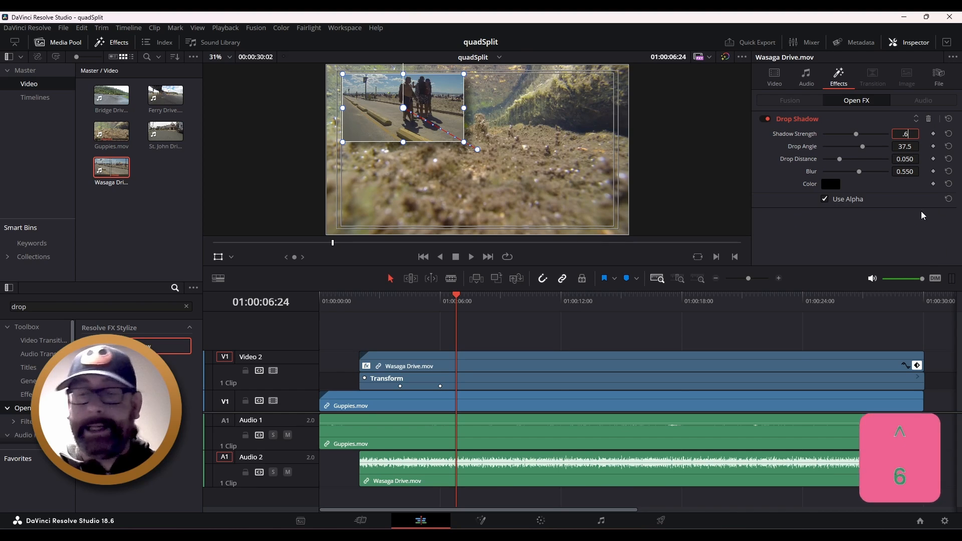
{"action": "key", "text": "Return"}
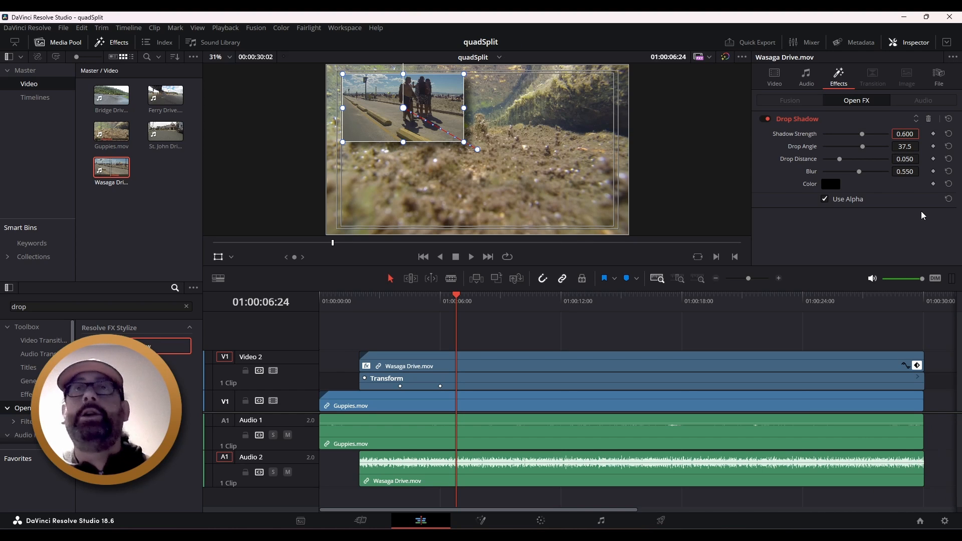
Step: Set Wasaga Drive.mov's Position to X -470 and Y 260 with the playhead at 01:00:06:24
{"action": "left_click", "coordinate": [782, 78]}
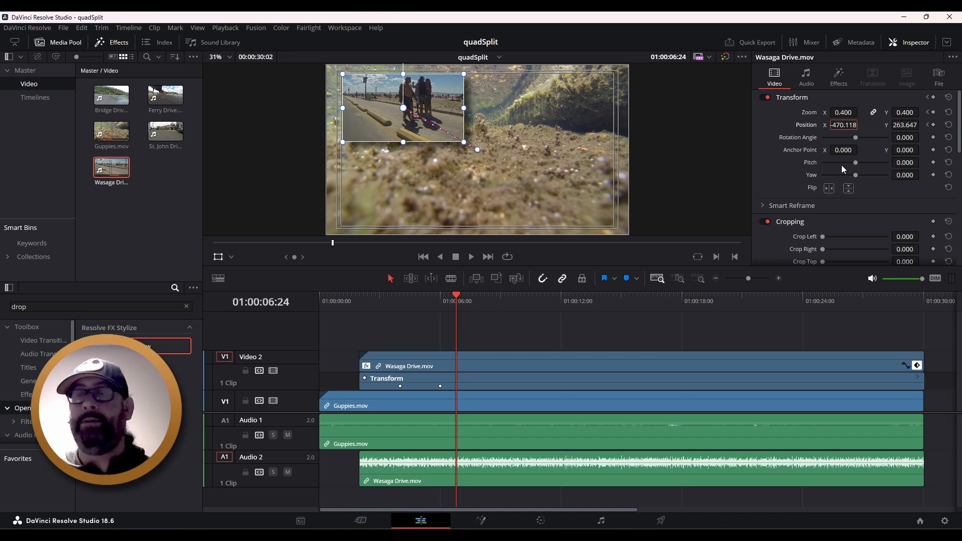
{"action": "type", "text": "-"}
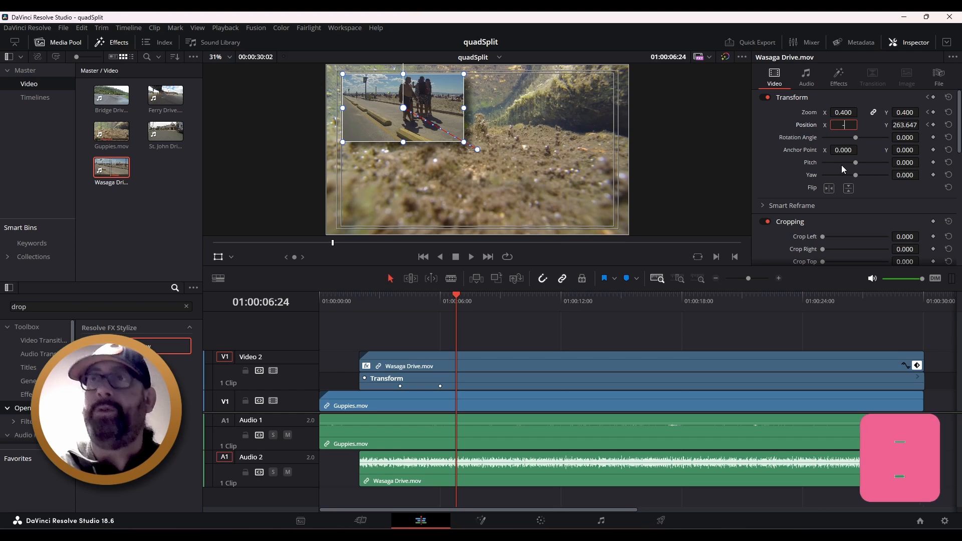
{"action": "type", "text": "470"}
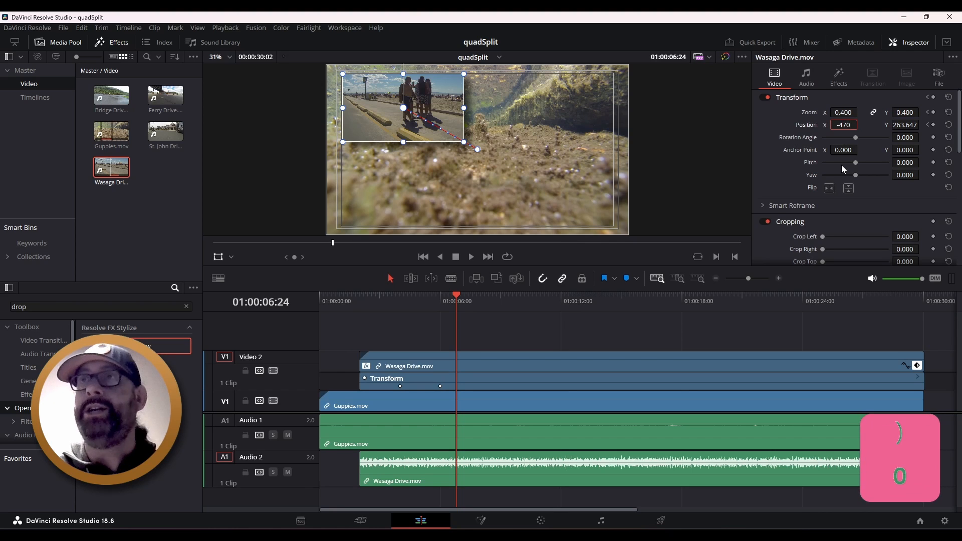
{"action": "key", "text": "Return"}
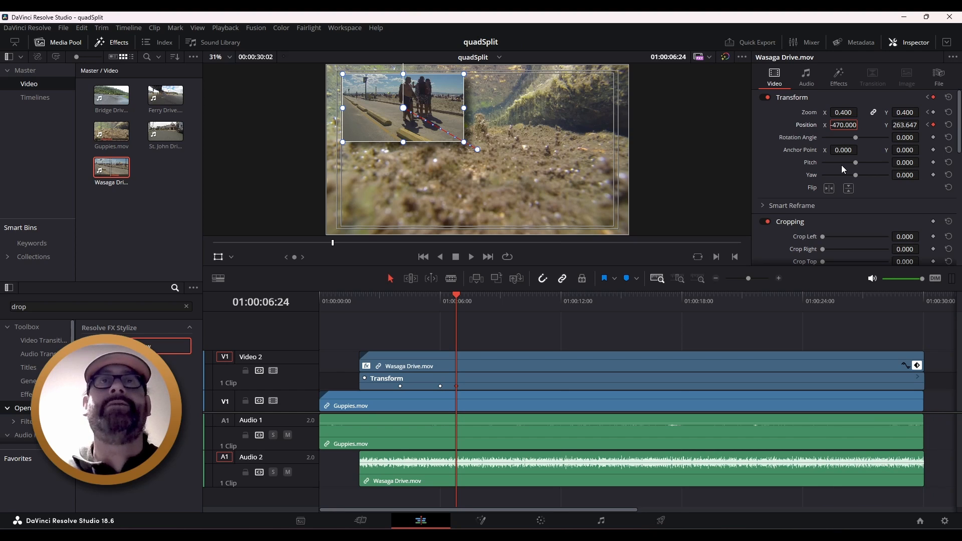
{"action": "left_click", "coordinate": [905, 125]}
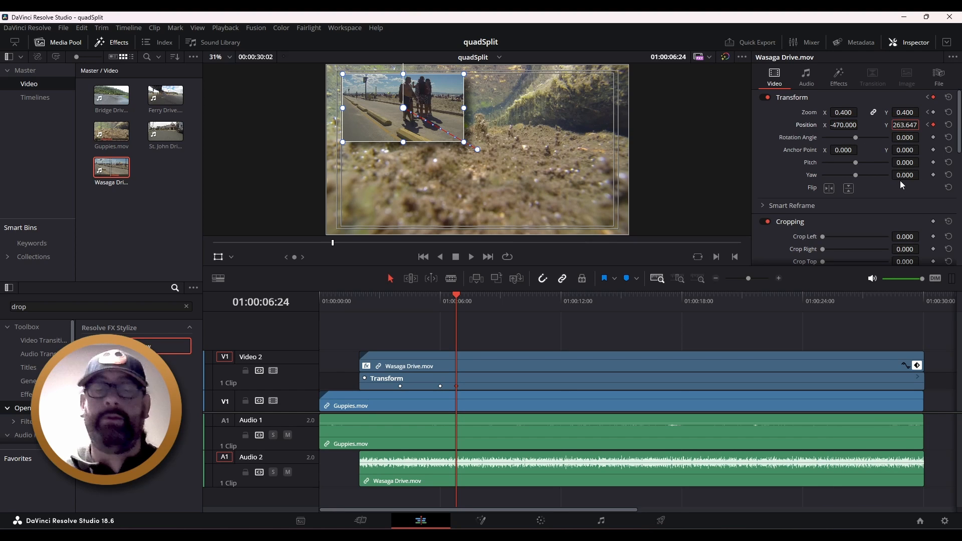
{"action": "type", "text": "260"}
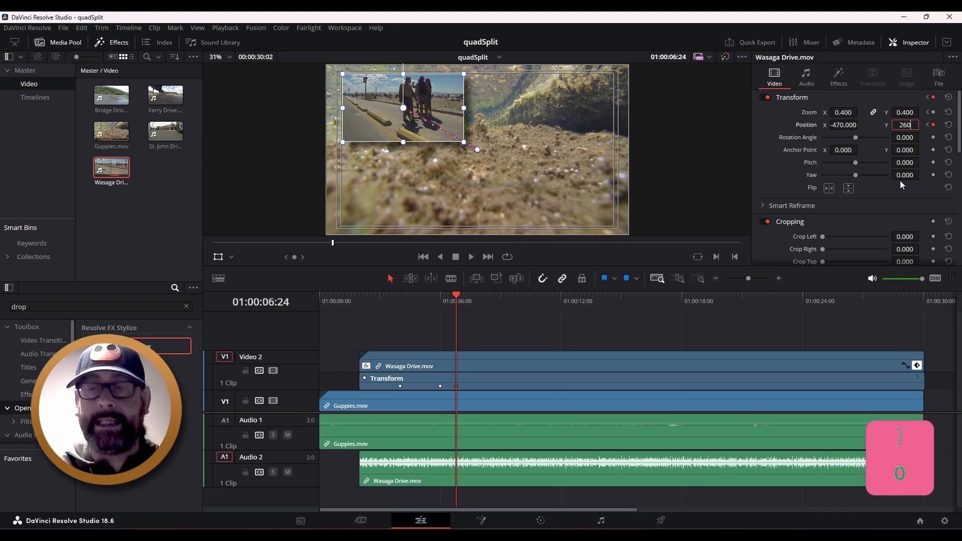
{"action": "key", "text": "Return"}
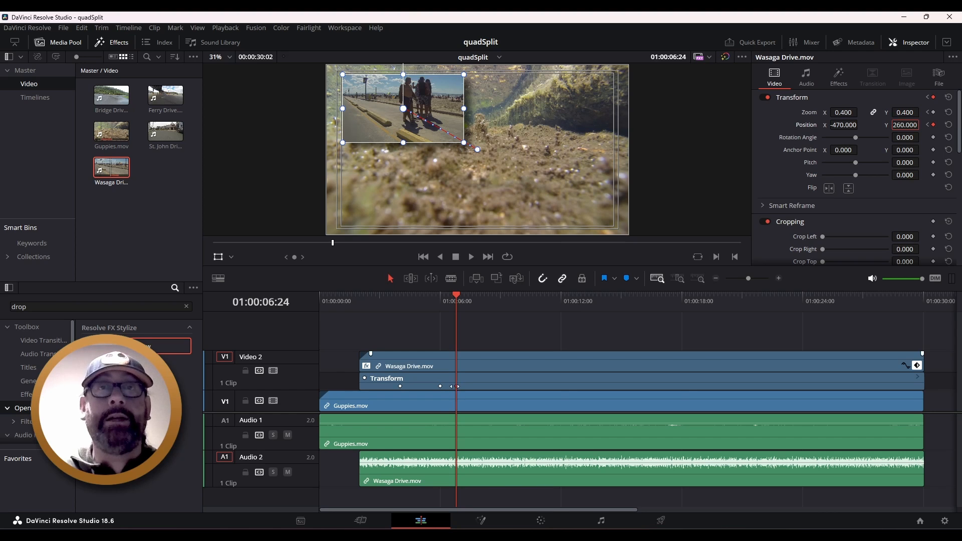
Step: Select Wasaga Drive.mov and step back and forth through its Zoom and Position keyframes to compare their values
{"action": "mouse_move", "coordinate": [453, 296]}
{"action": "left_mouse_down"}
{"action": "mouse_move", "coordinate": [481, 300]}
{"action": "mouse_move", "coordinate": [446, 303]}
{"action": "left_mouse_up"}
{"action": "key", "text": "bracketright"}
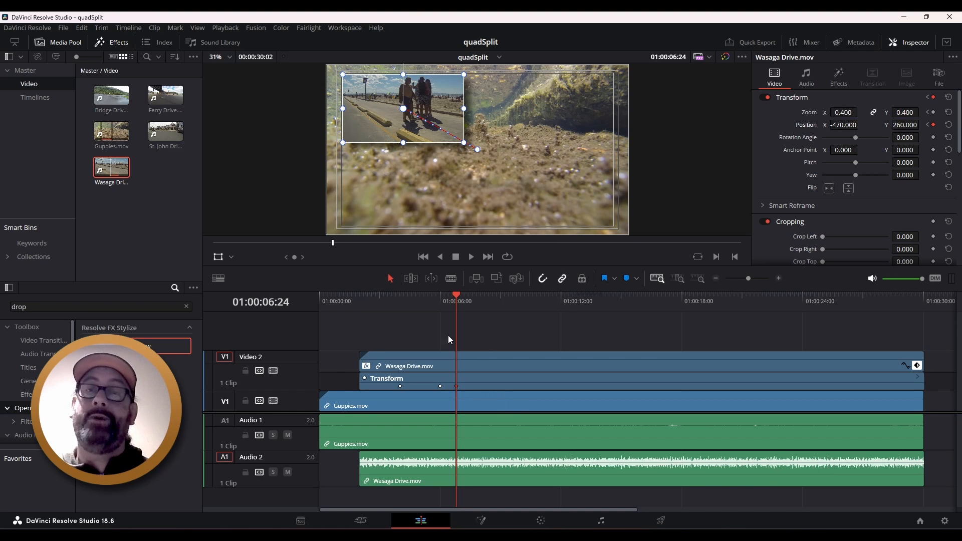
{"action": "left_click_drag", "start_coordinate": [458, 296], "coordinate": [410, 299]}
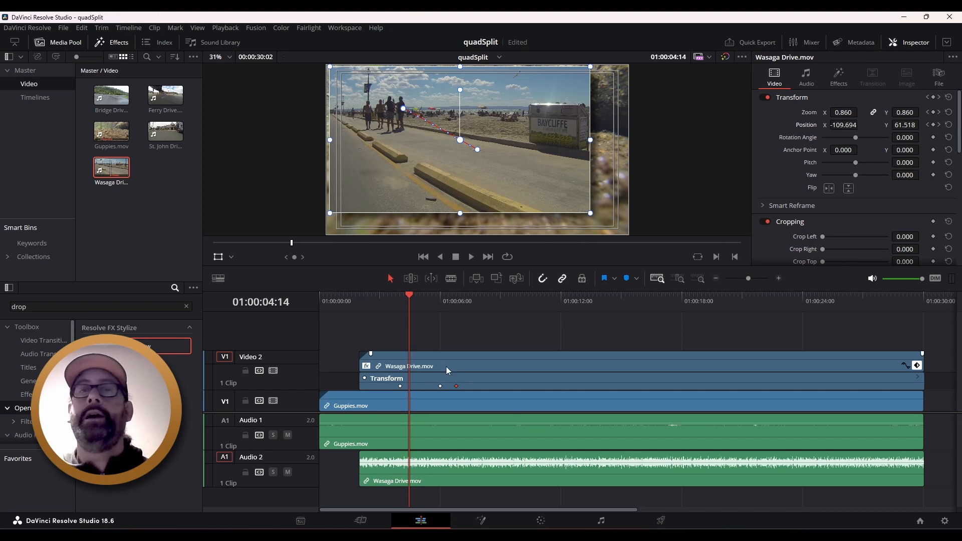
{"action": "left_click", "coordinate": [475, 358]}
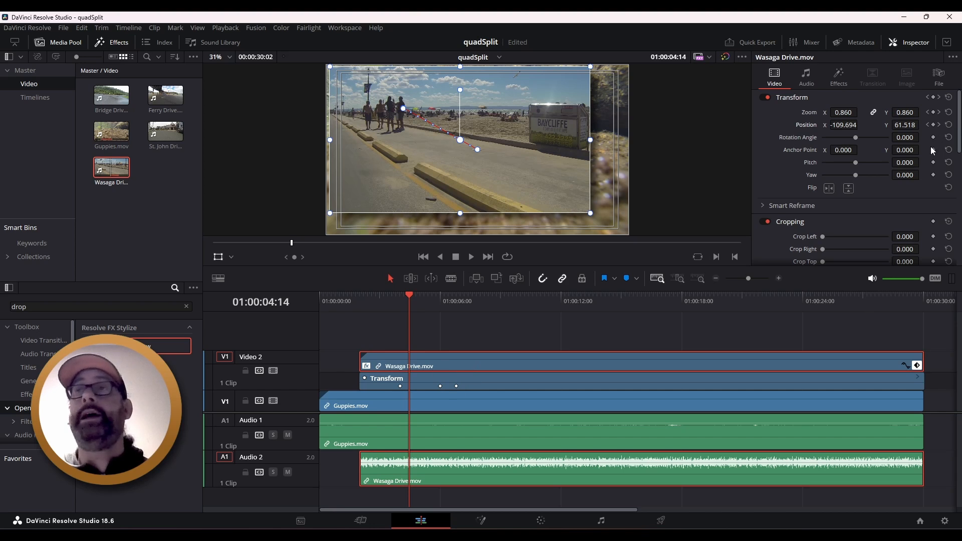
{"action": "left_click", "coordinate": [940, 112]}
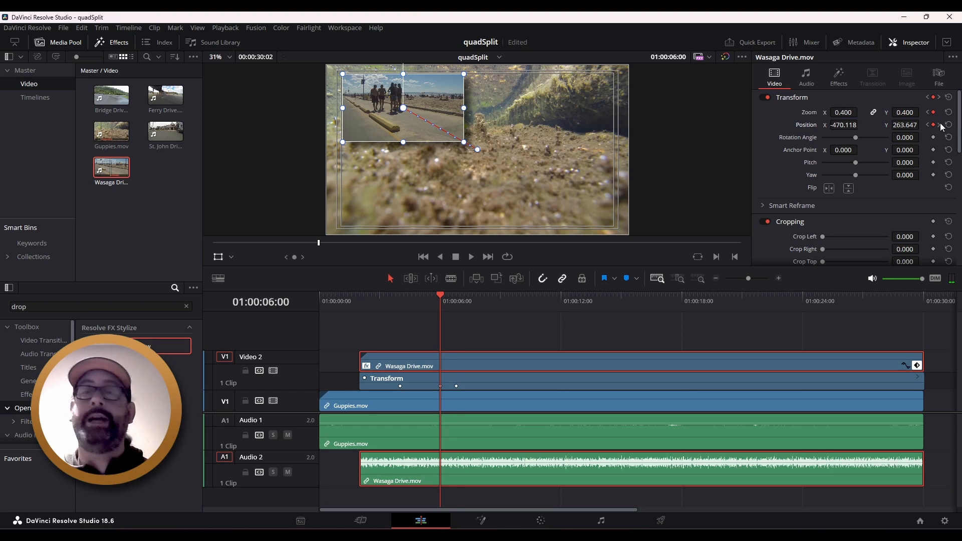
{"action": "left_click", "coordinate": [940, 125]}
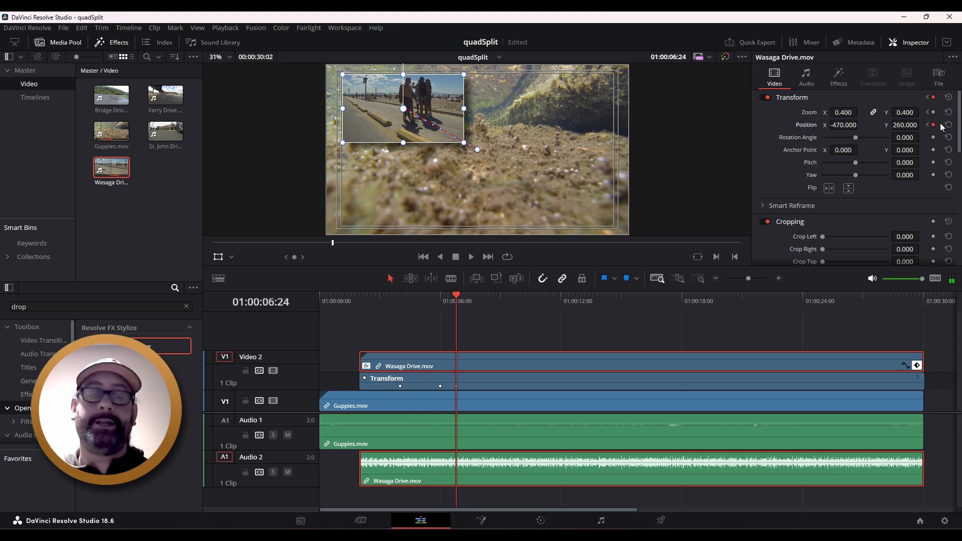
{"action": "left_click", "coordinate": [925, 125]}
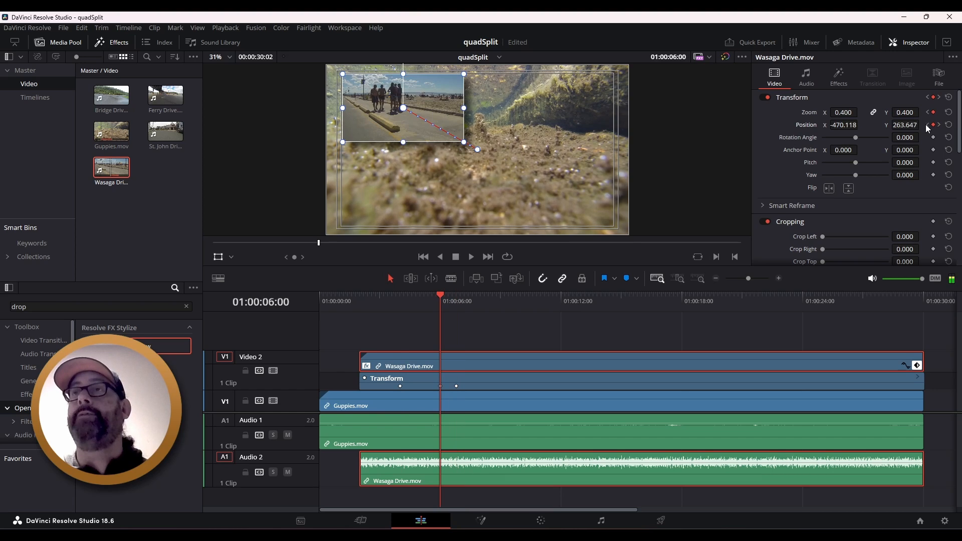
{"action": "left_click", "coordinate": [926, 124]}
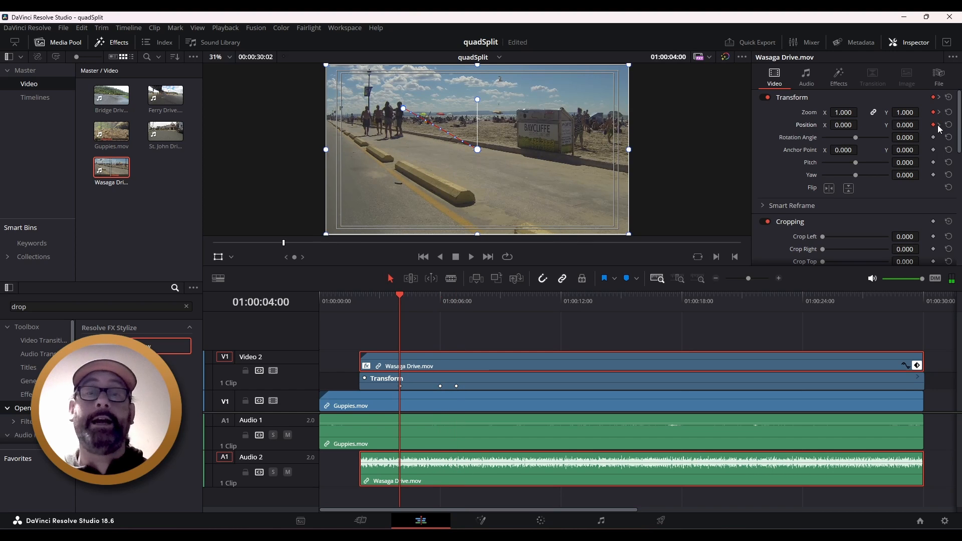
{"action": "left_click", "coordinate": [940, 125]}
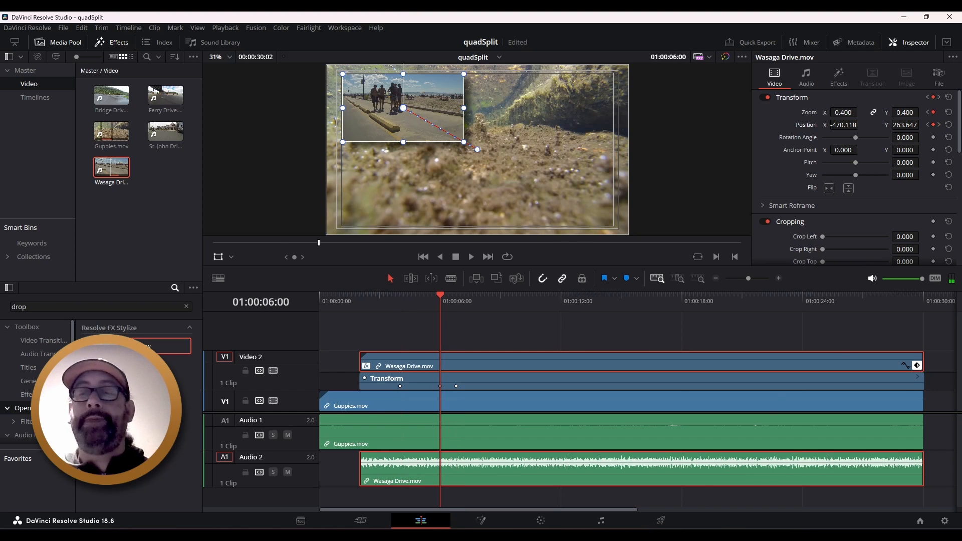
Step: Toggle Wasaga Drive.mov's keyframe track back on and delete the extra Position keyframe at 01:00:06:24
{"action": "left_click", "coordinate": [917, 367]}
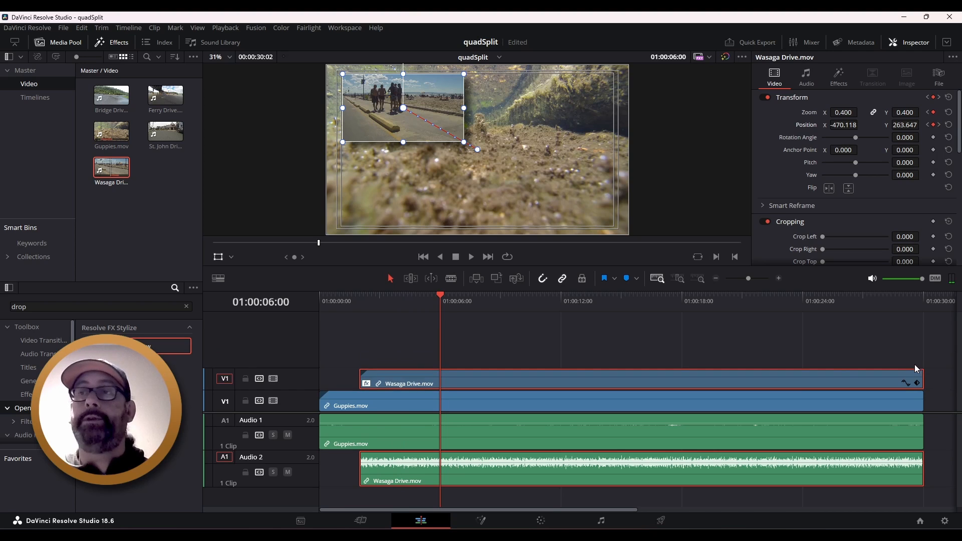
{"action": "left_click", "coordinate": [918, 383]}
{"action": "left_click", "coordinate": [919, 369]}
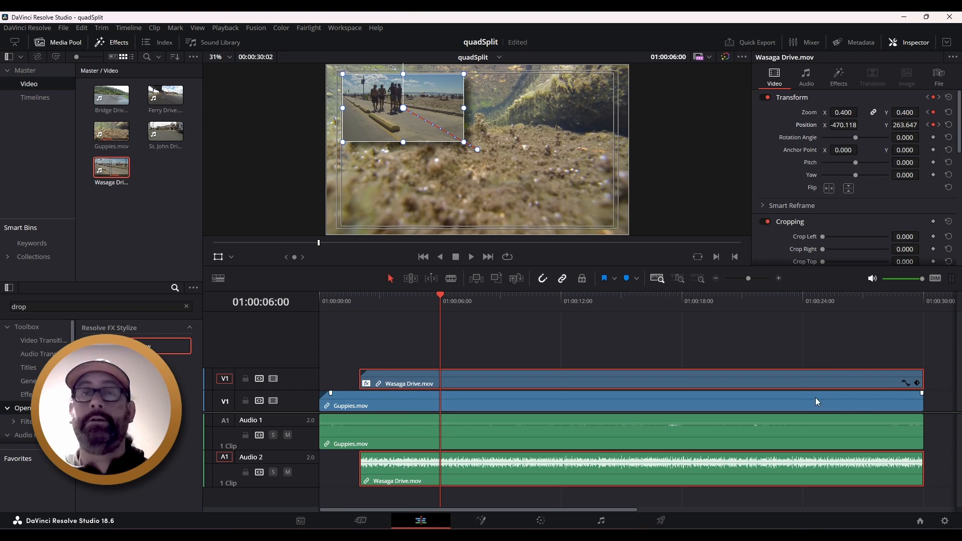
{"action": "left_click", "coordinate": [918, 383]}
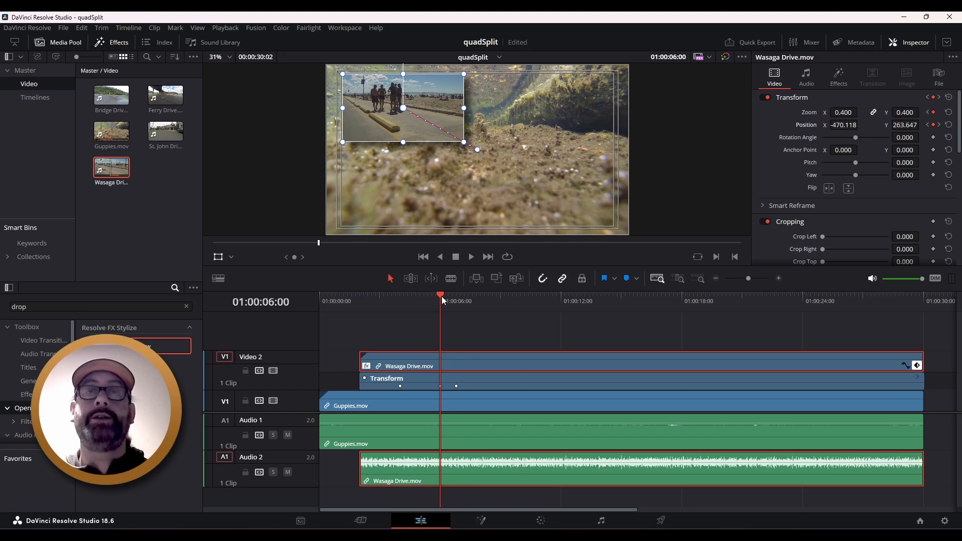
{"action": "left_click_drag", "start_coordinate": [441, 296], "coordinate": [520, 300]}
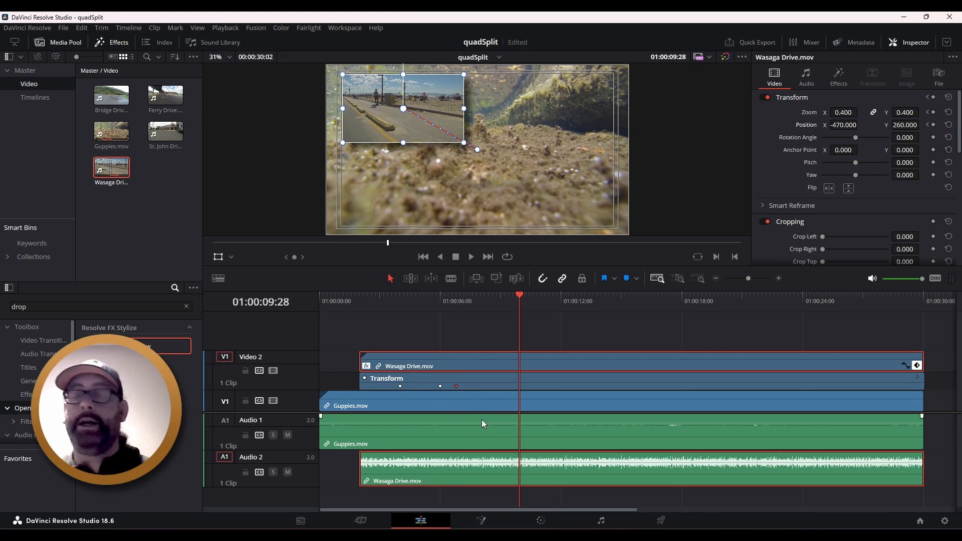
{"action": "key", "text": "BackSpace"}
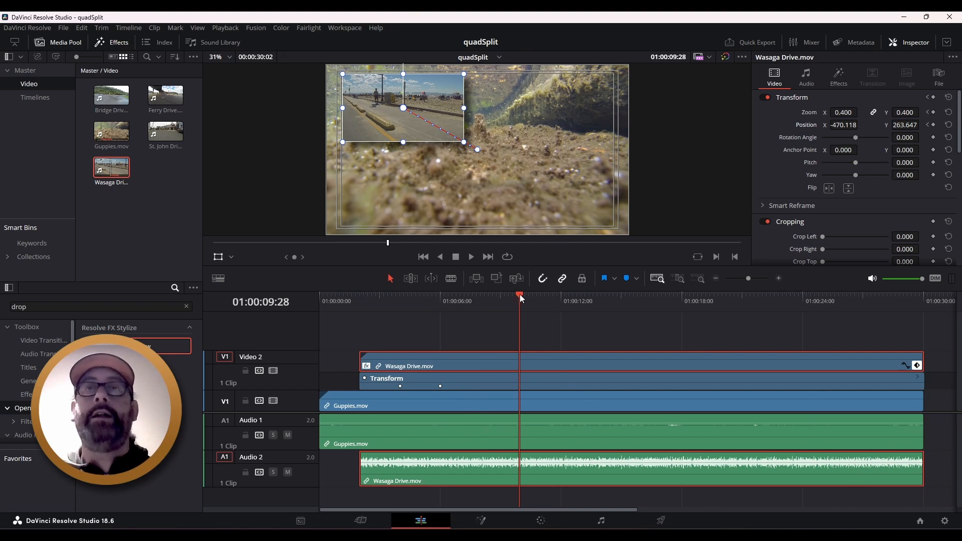
Step: Set Wasaga Drive.mov's Position to X -470 and Y 260 at its keyframe at 01:00:06:00
{"action": "left_click_drag", "start_coordinate": [518, 293], "coordinate": [446, 296]}
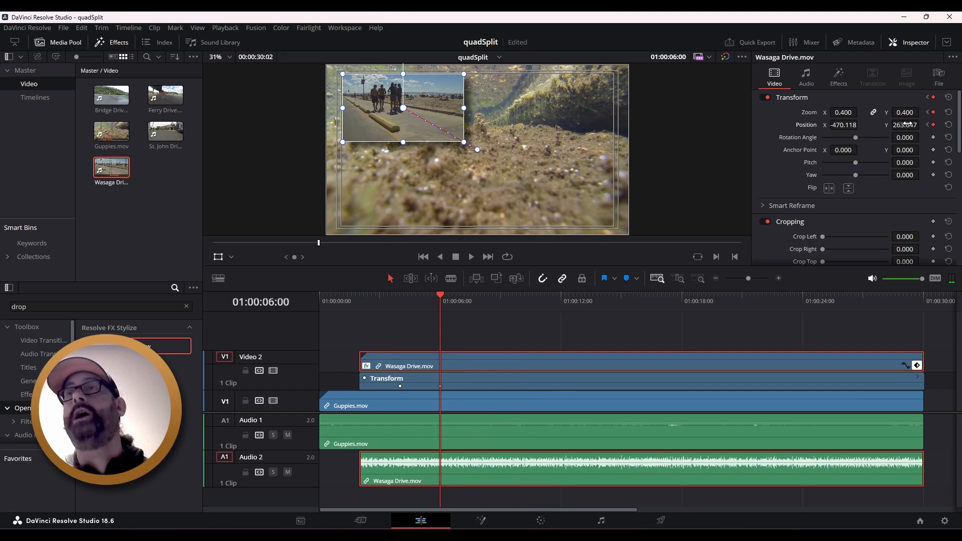
{"action": "left_click", "coordinate": [841, 125]}
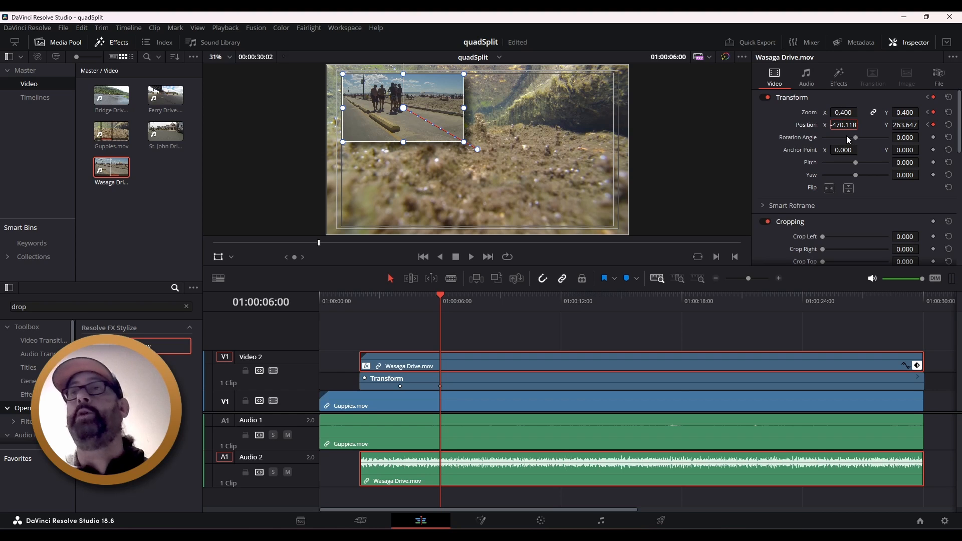
{"action": "type", "text": "-"}
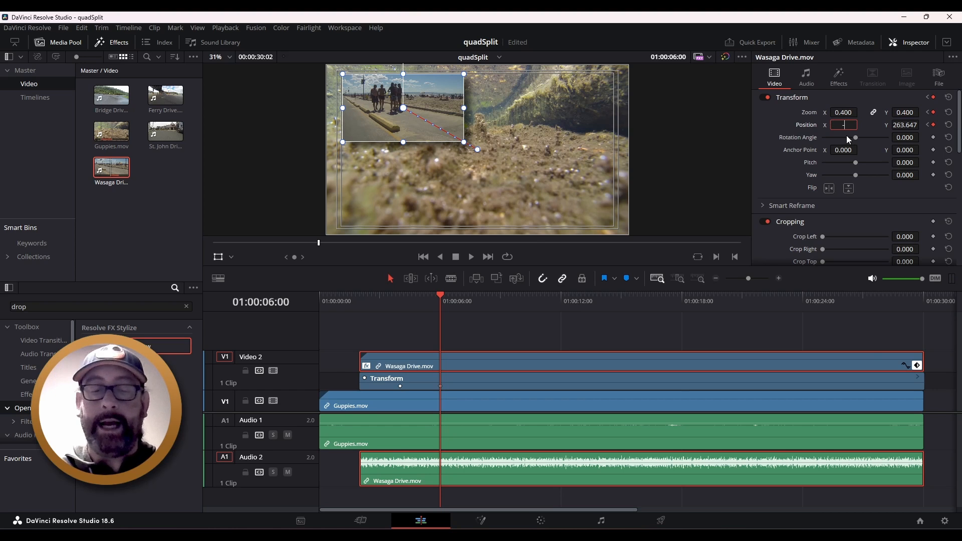
{"action": "type", "text": "470"}
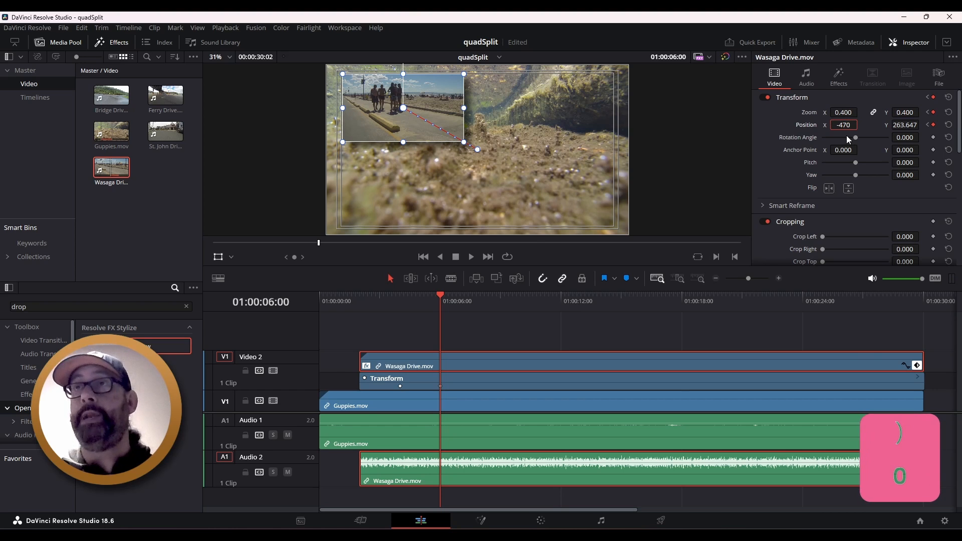
{"action": "key", "text": "Tab"}
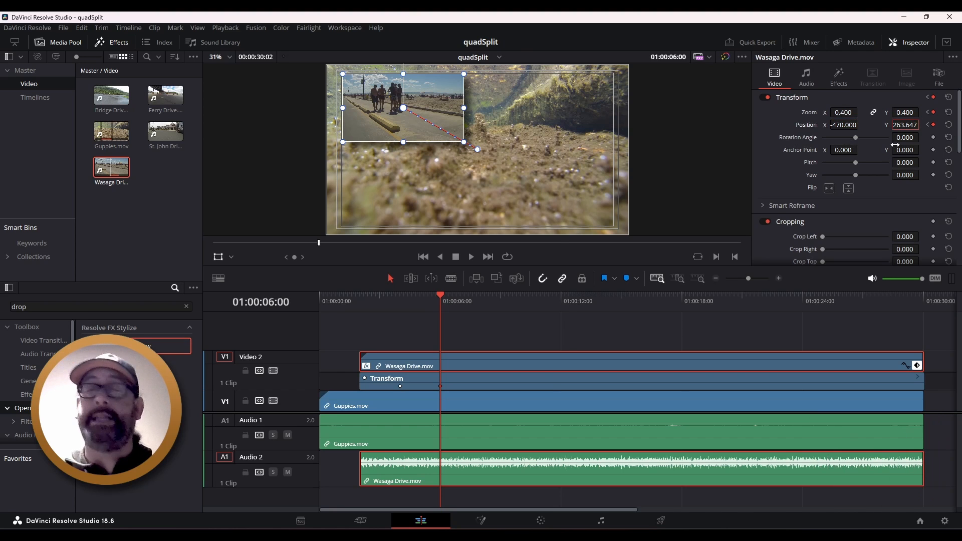
{"action": "type", "text": "260"}
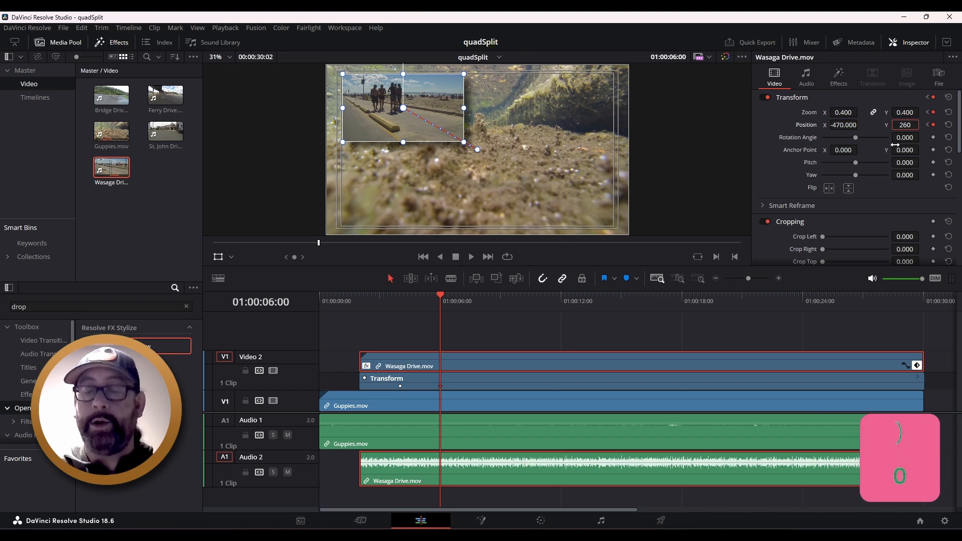
{"action": "key", "text": "Return"}
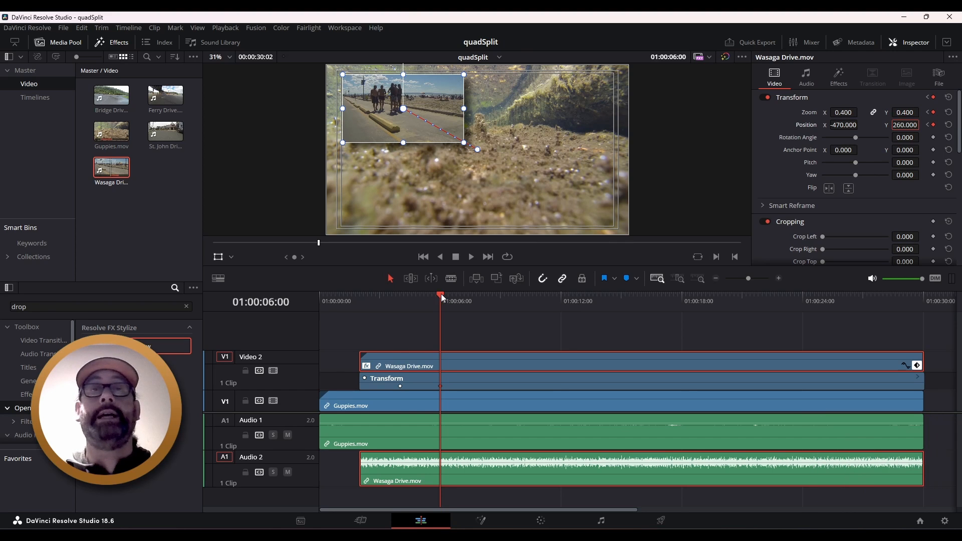
Step: Play back Wasaga Drive.mov from its start to check its fade-in and move to the corner
{"action": "left_click_drag", "start_coordinate": [440, 294], "coordinate": [365, 288]}
{"action": "key", "text": "space"}
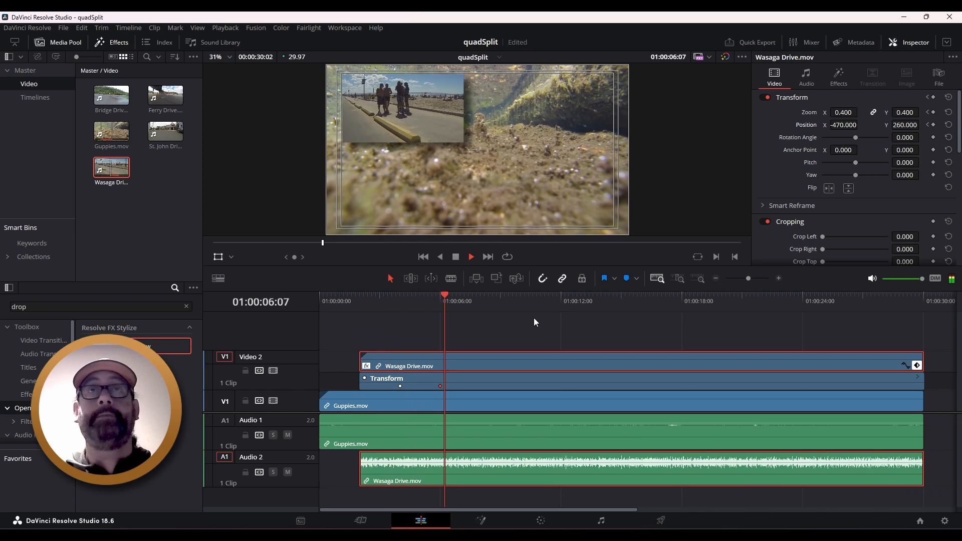
{"action": "key", "text": "space"}
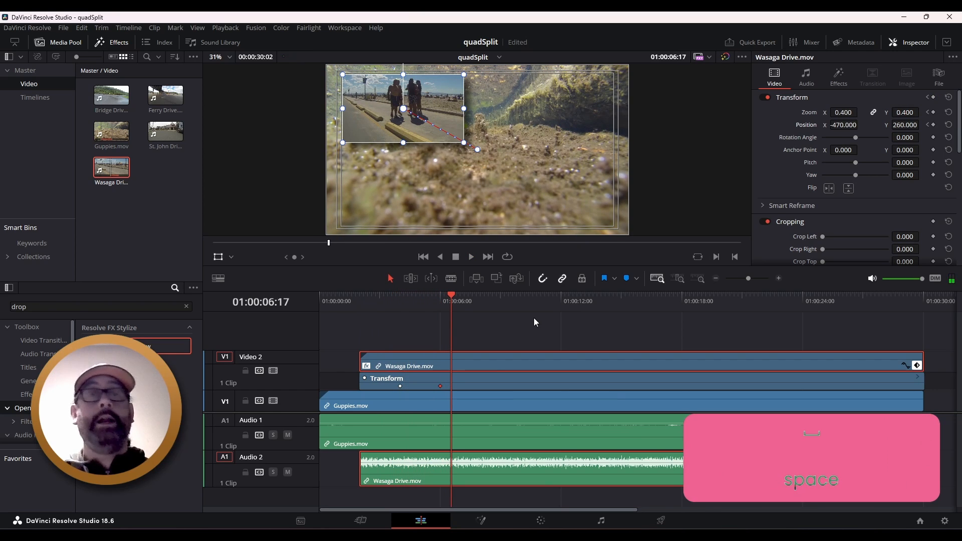
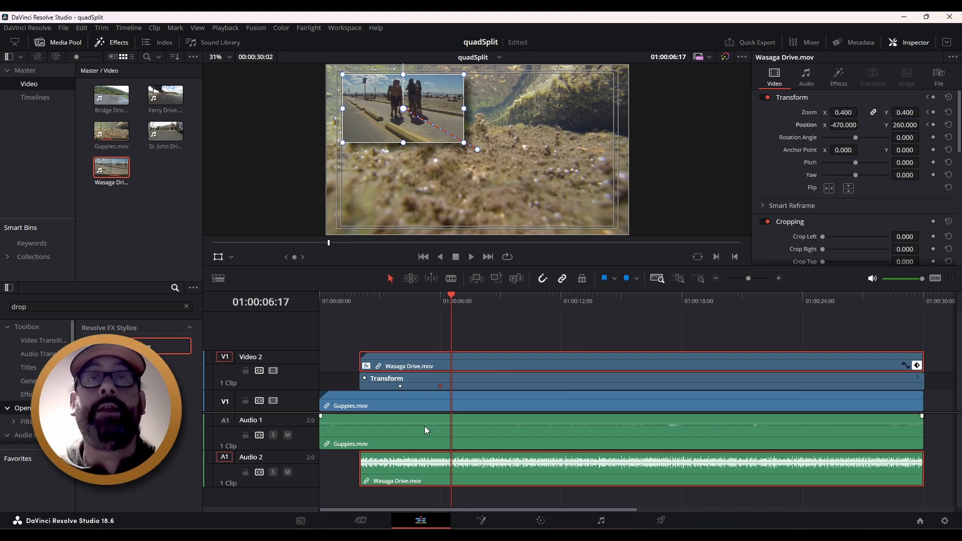
Step: Hide Wasaga Drive.mov's keyframe track and reduce the height of both video tracks to make room above them
{"action": "mouse_move", "coordinate": [452, 296]}
{"action": "left_mouse_down"}
{"action": "mouse_move", "coordinate": [401, 295]}
{"action": "mouse_move", "coordinate": [436, 295]}
{"action": "left_mouse_up"}
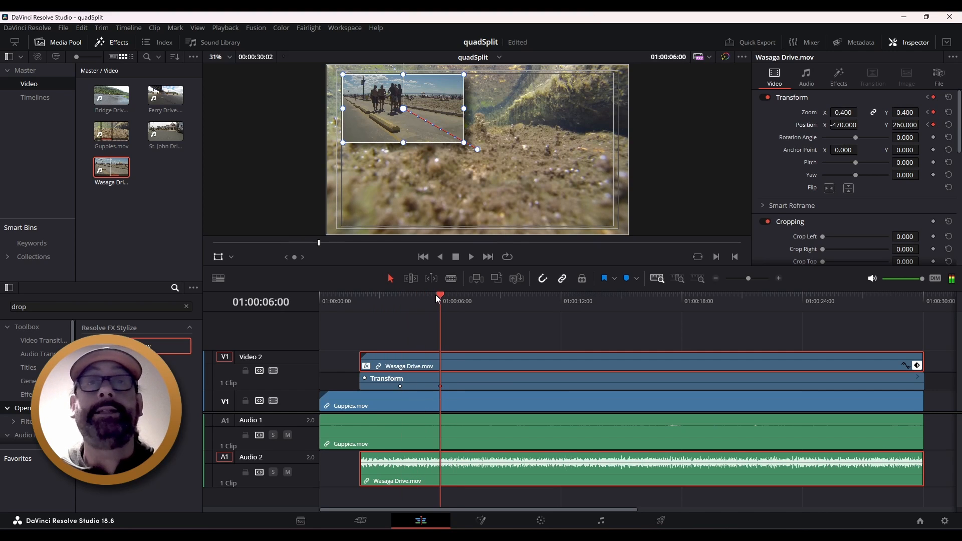
{"action": "left_click", "coordinate": [917, 366]}
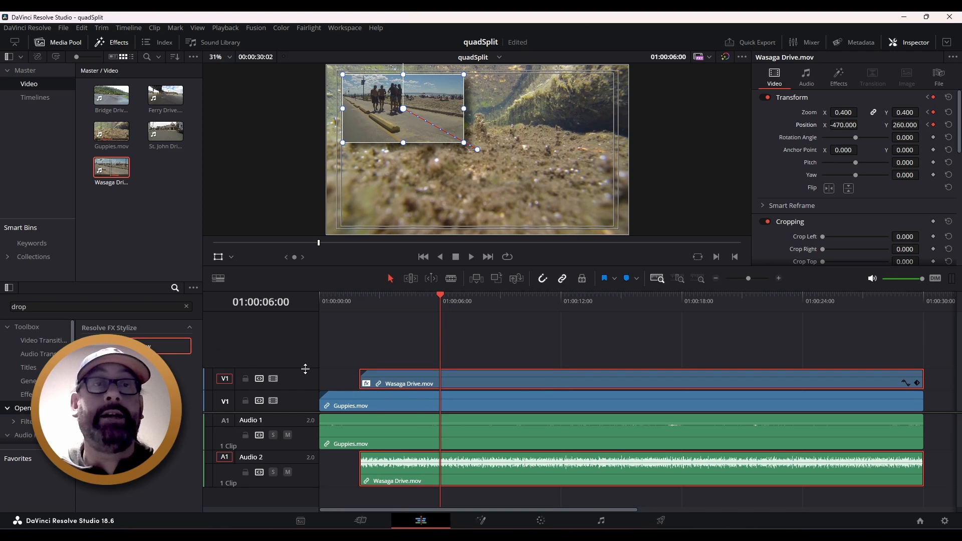
{"action": "left_click_drag", "start_coordinate": [306, 368], "coordinate": [304, 419]}
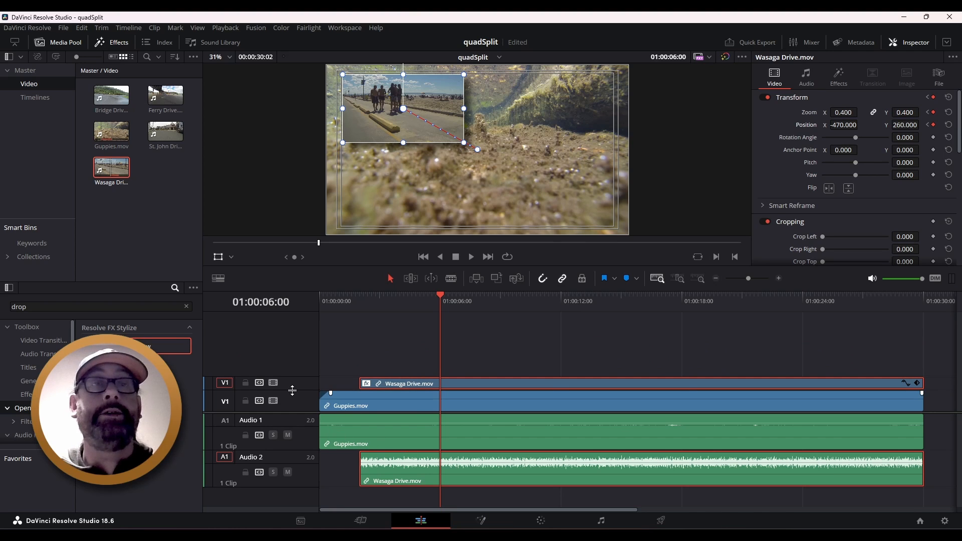
{"action": "left_click_drag", "start_coordinate": [292, 391], "coordinate": [292, 400]}
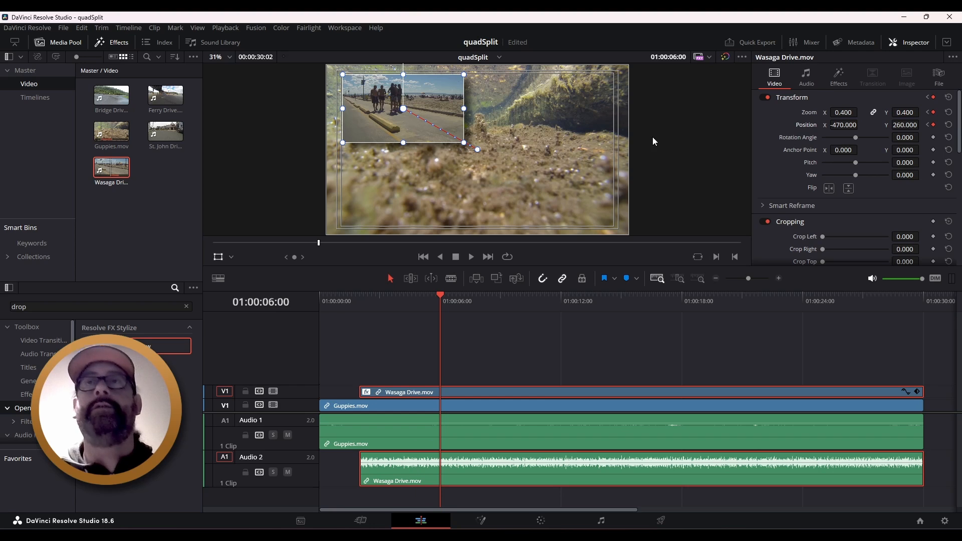
{"action": "left_click", "coordinate": [534, 379]}
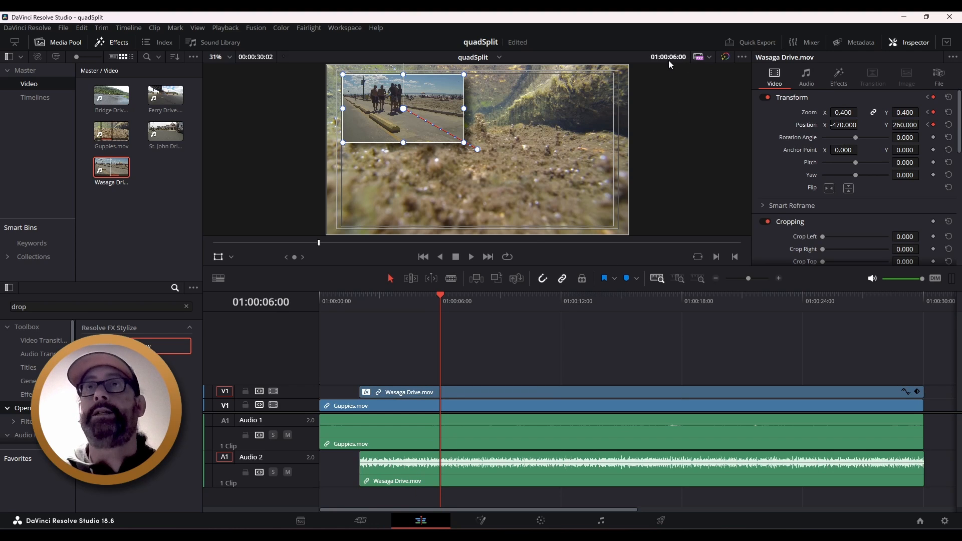
Step: Move the timeline playhead to 01:00:07:00 and mark an in point at 01:00:50:13 in the source clip Bridge Drive.mov
{"action": "type", "text": "700"}
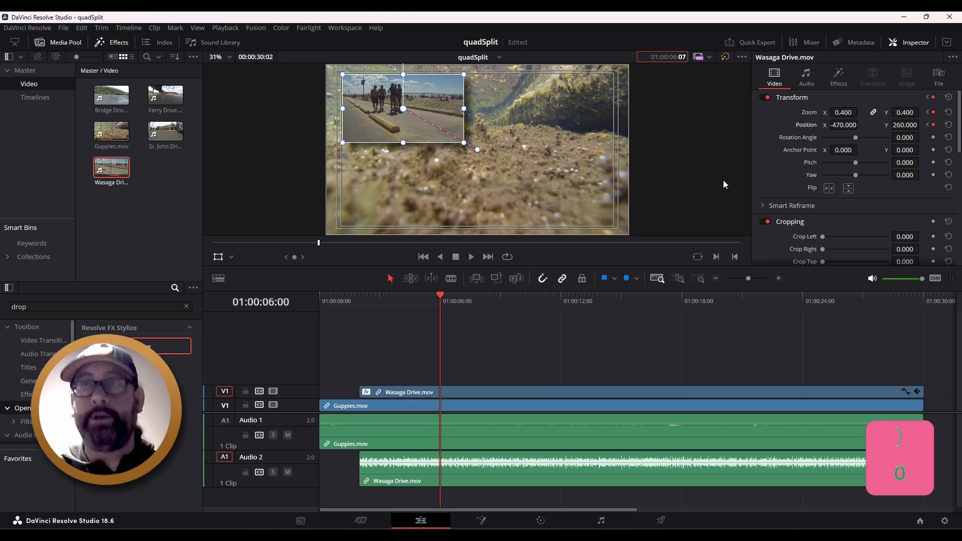
{"action": "key", "text": "Return"}
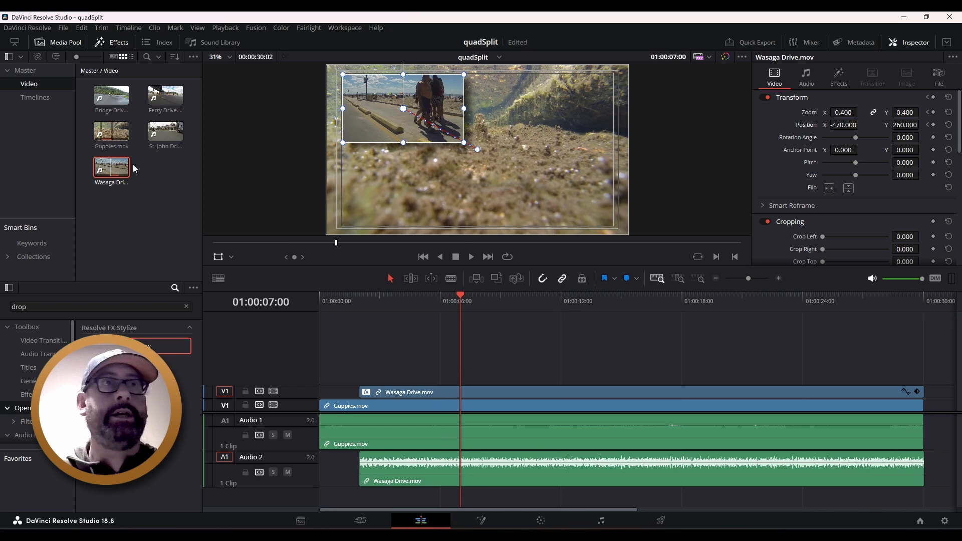
{"action": "left_click", "coordinate": [114, 94]}
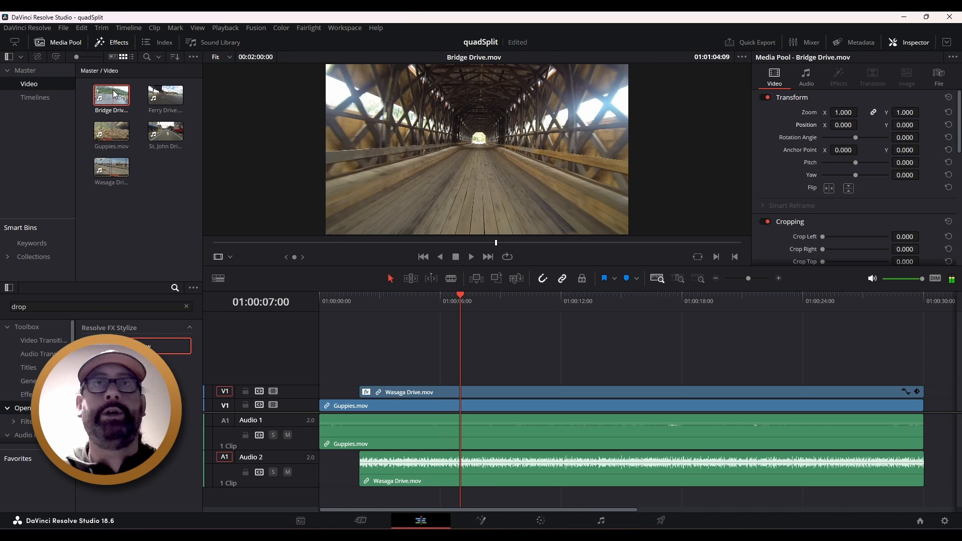
{"action": "left_click_drag", "start_coordinate": [457, 243], "coordinate": [437, 258]}
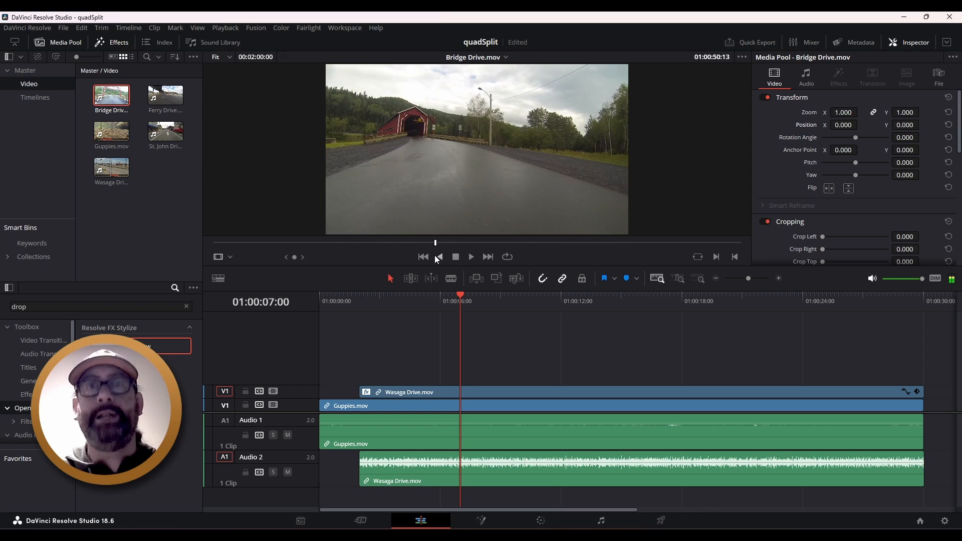
{"action": "key", "text": "i"}
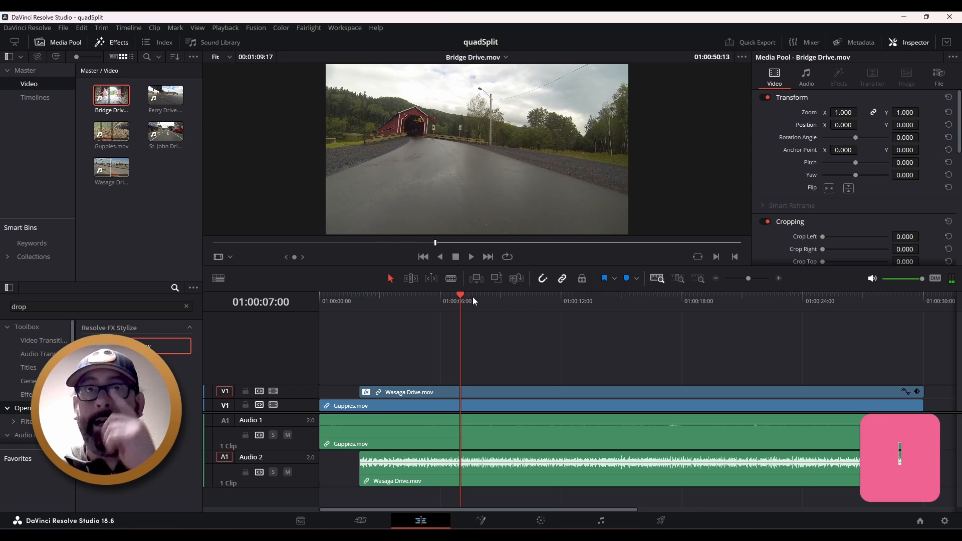
Step: Mark the timeline range from 01:00:07:00 to the end of the existing clips at 01:00:30:01
{"action": "left_click", "coordinate": [572, 352]}
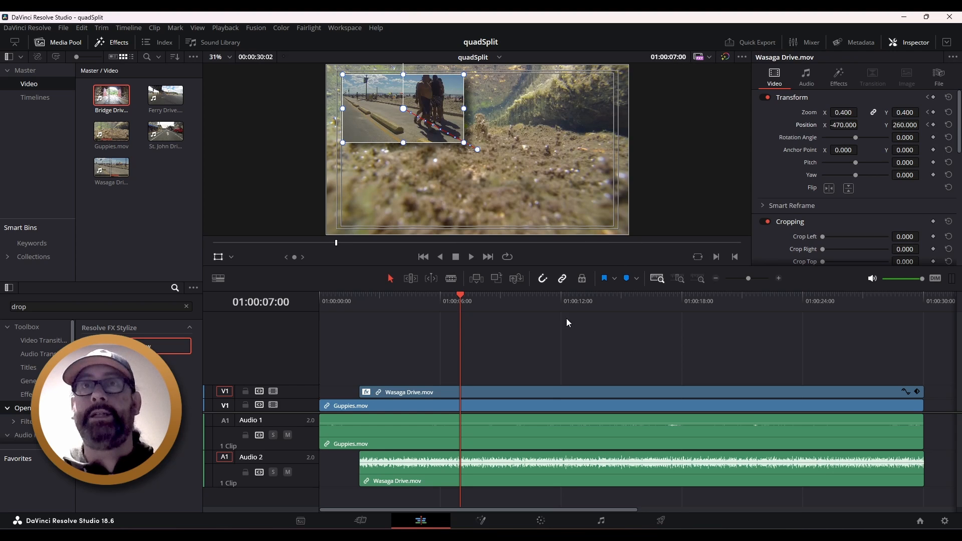
{"action": "key", "text": "i"}
{"action": "left_click_drag", "start_coordinate": [458, 294], "coordinate": [918, 312]}
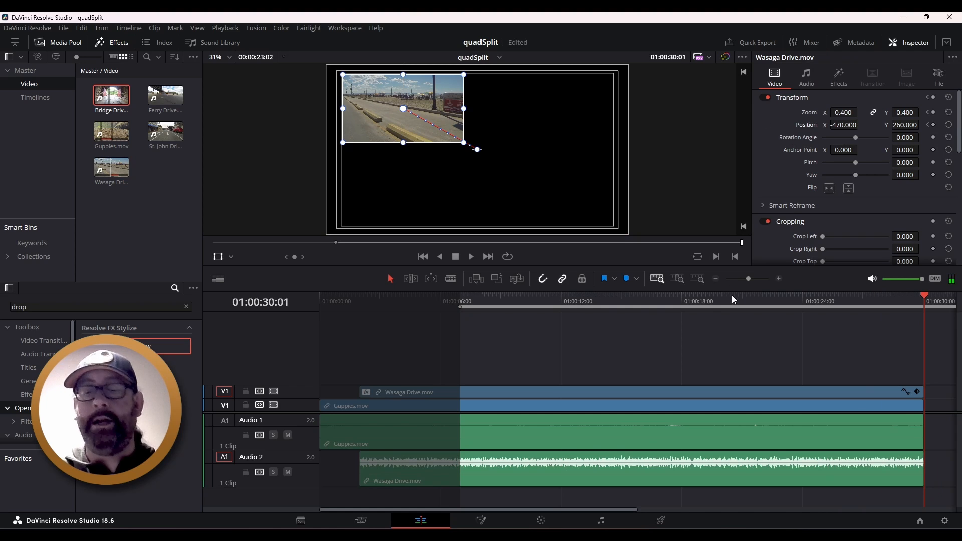
{"action": "key", "text": "o"}
Step: Add a third video track and a third stereo audio track, and make both the destination tracks for edits
{"action": "right_click", "coordinate": [235, 380]}
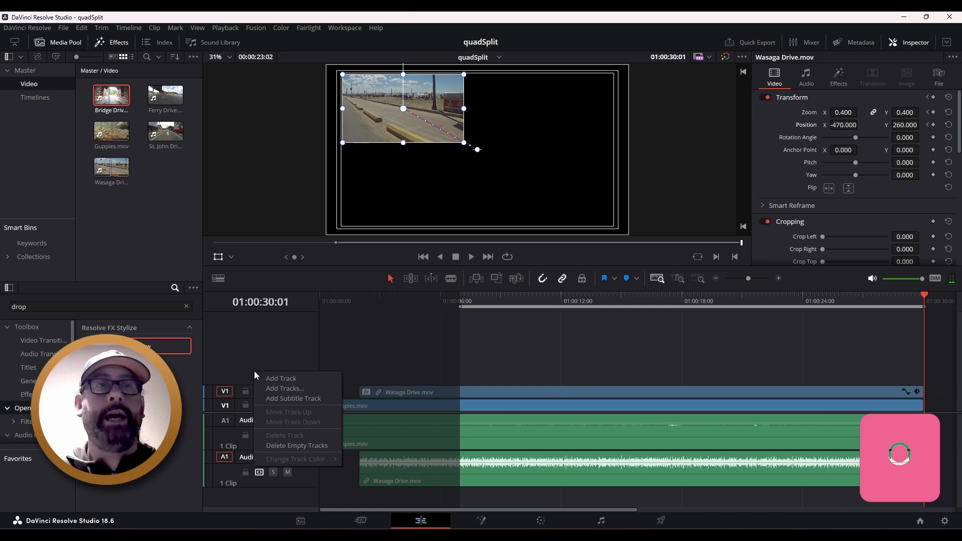
{"action": "left_click", "coordinate": [269, 379]}
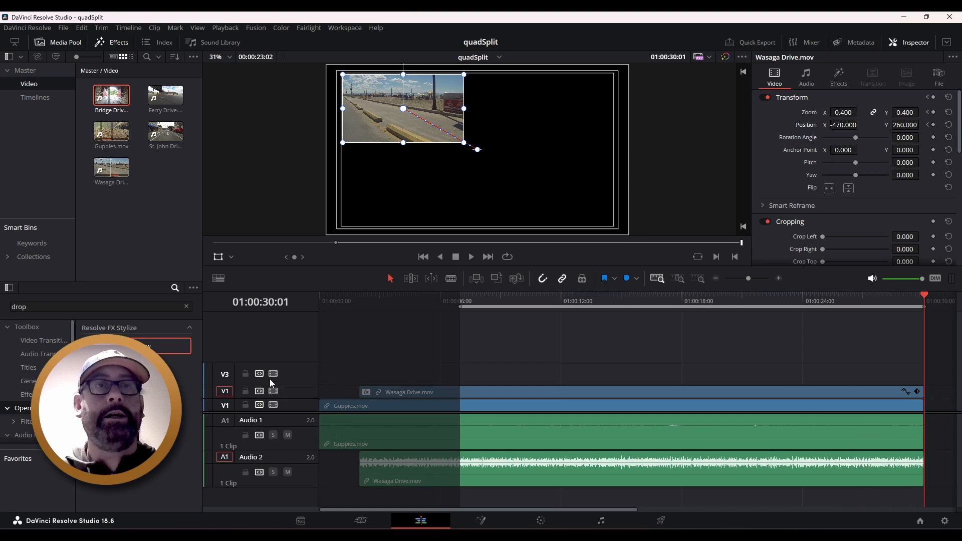
{"action": "right_click", "coordinate": [272, 498]}
{"action": "mouse_move", "coordinate": [320, 389]}
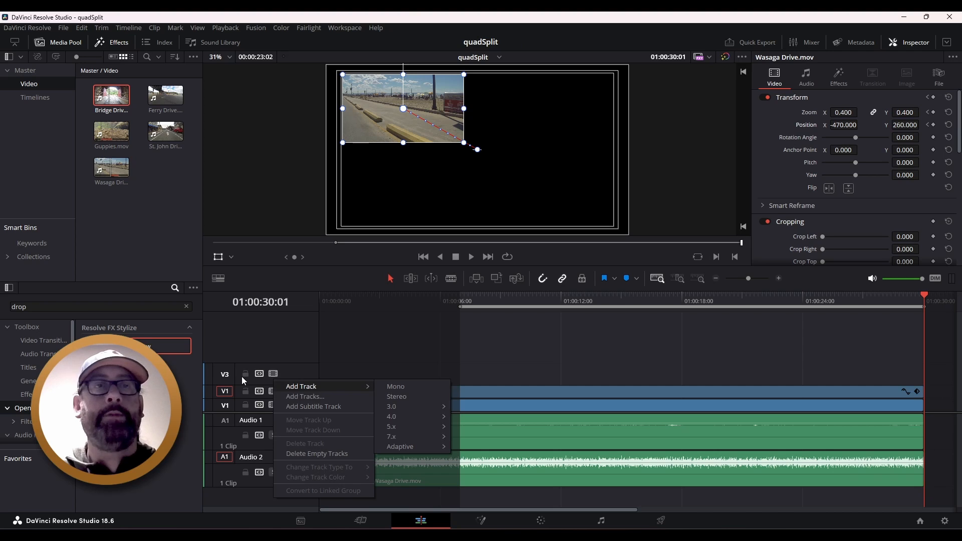
{"action": "left_click", "coordinate": [398, 396]}
{"action": "left_click", "coordinate": [226, 495]}
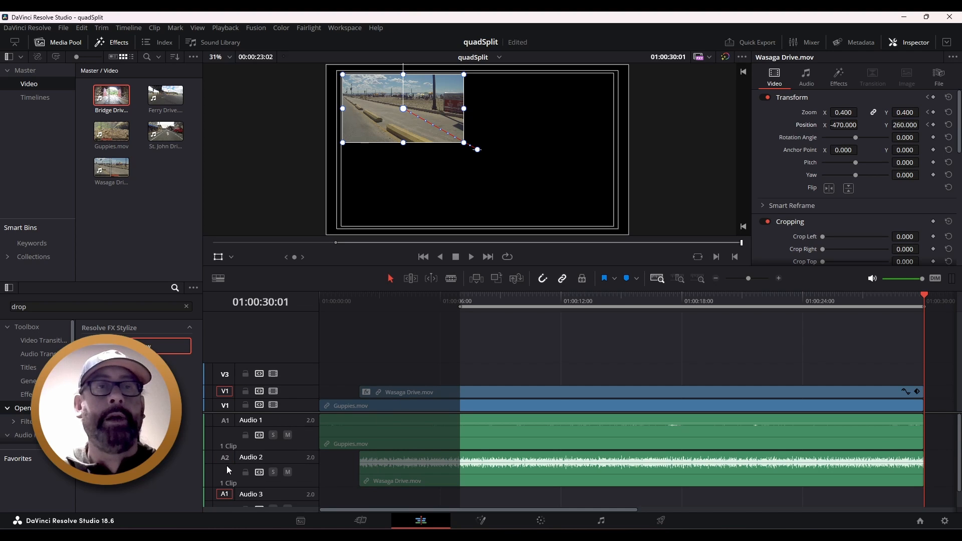
{"action": "left_click", "coordinate": [224, 375]}
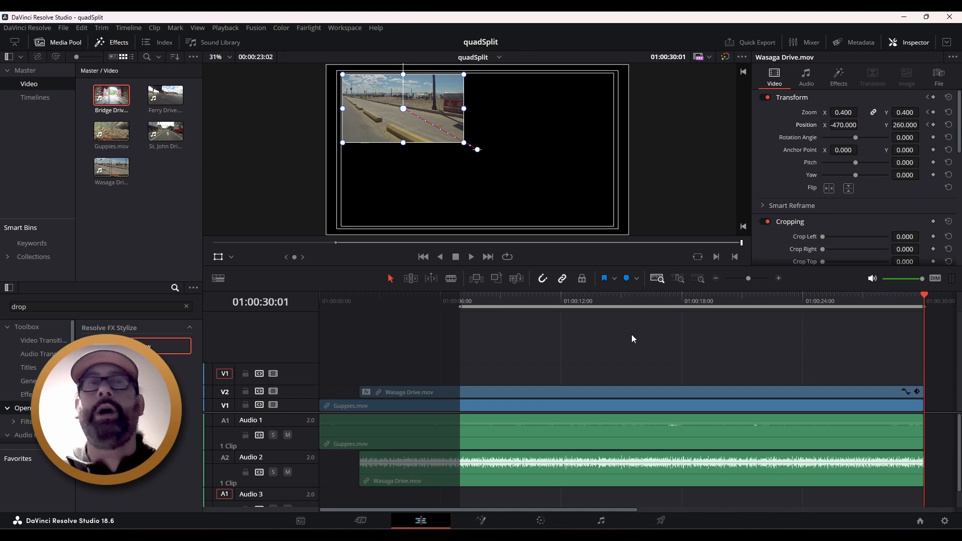
Step: Overwrite Bridge Drive.mov into the marked range on Video 3 and Audio 3, and give its video a short fade-in
{"action": "double_click", "coordinate": [112, 97]}
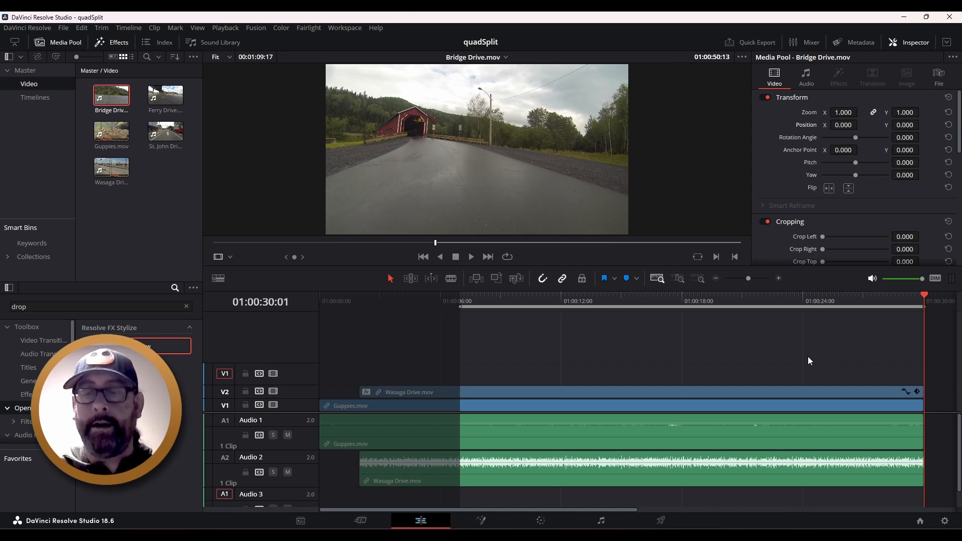
{"action": "key", "text": "F10"}
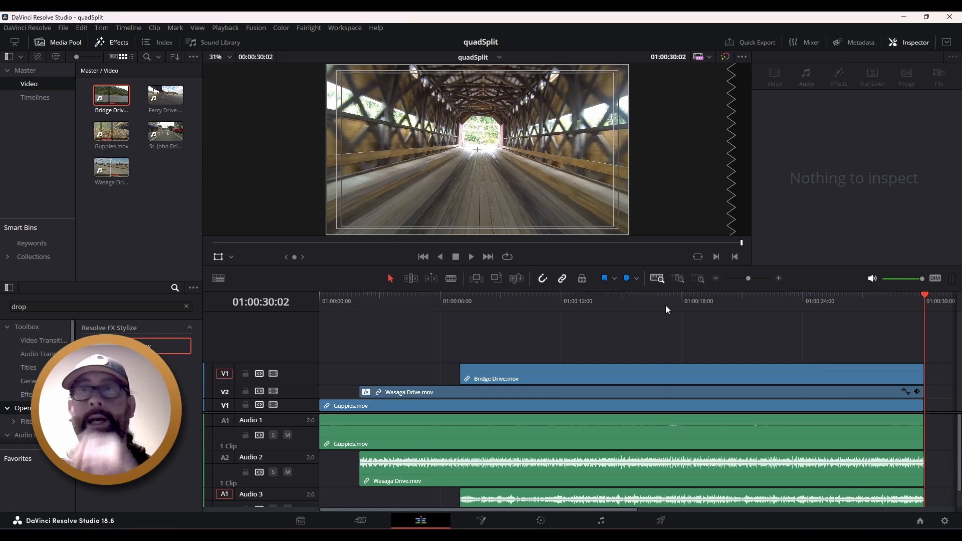
{"action": "left_click_drag", "start_coordinate": [667, 306], "coordinate": [466, 308]}
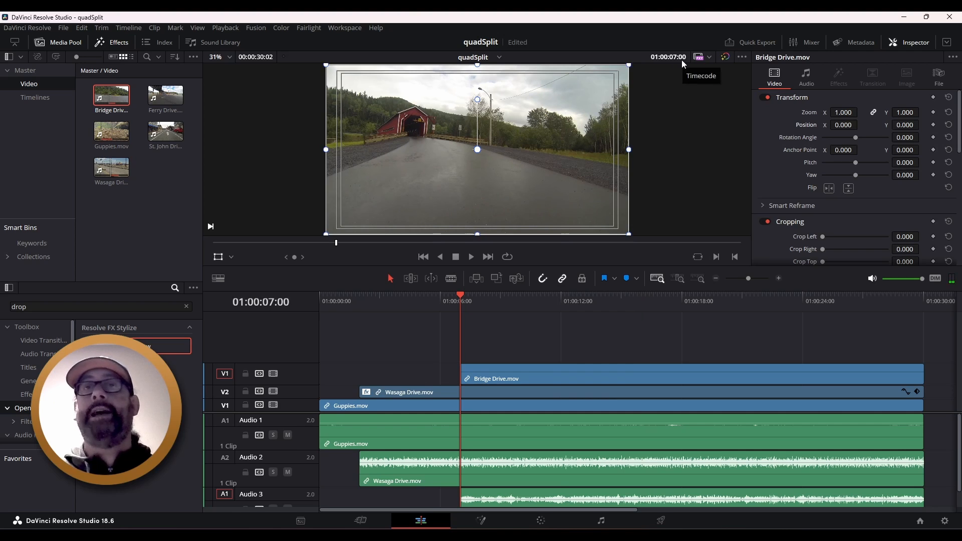
{"action": "left_click_drag", "start_coordinate": [461, 368], "coordinate": [471, 367]}
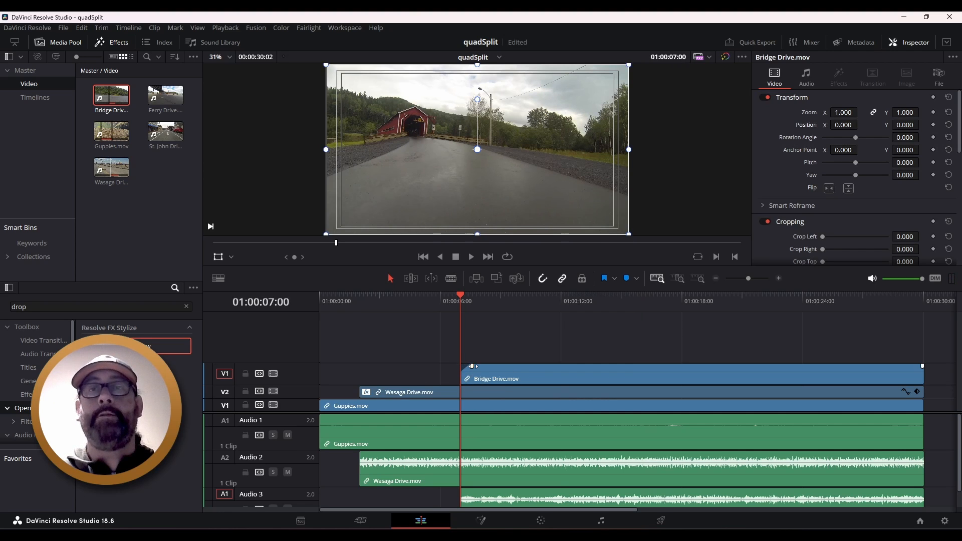
Step: Move the playhead 2 seconds forward from the start of Bridge Drive.mov to 01:00:09:00
{"action": "left_click", "coordinate": [678, 56]}
{"action": "type", "text": "+200"}
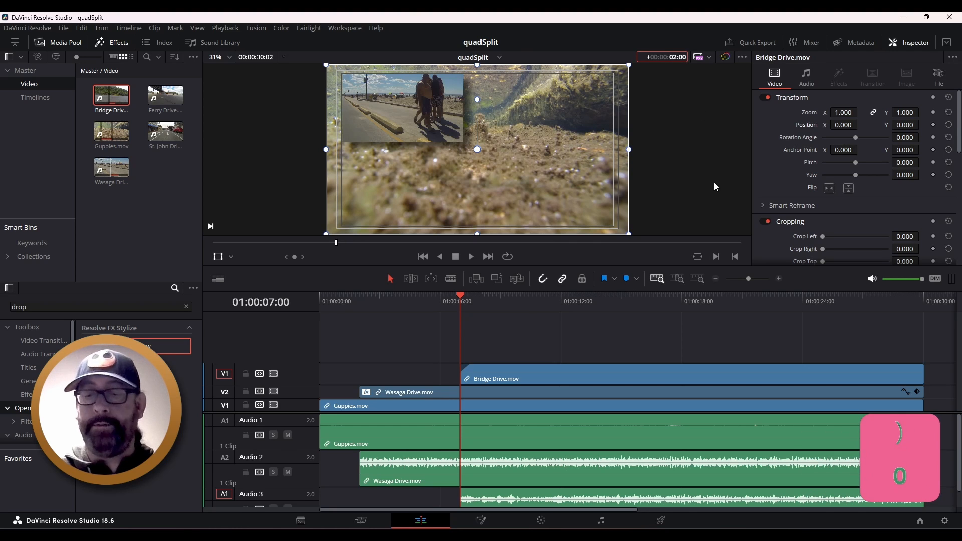
{"action": "key", "text": "Return"}
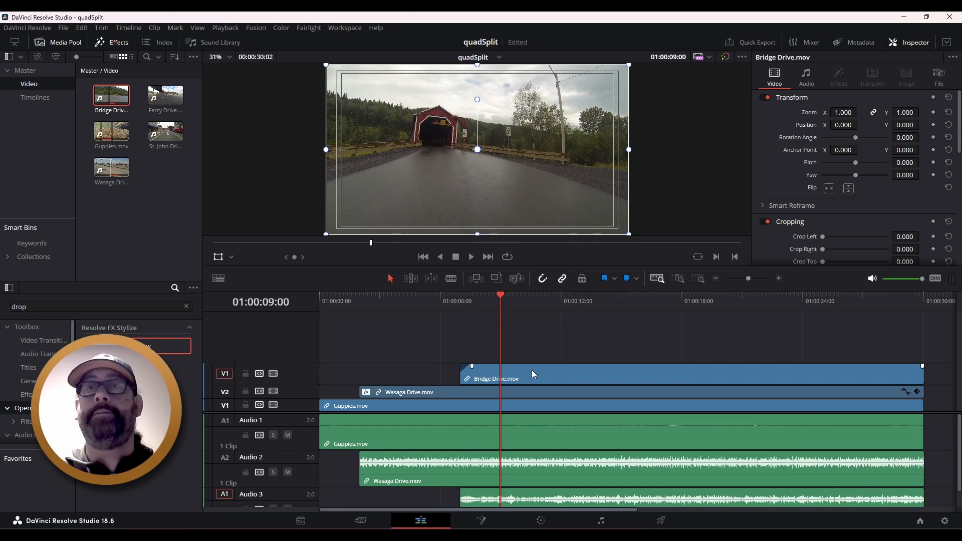
{"action": "left_click", "coordinate": [496, 278]}
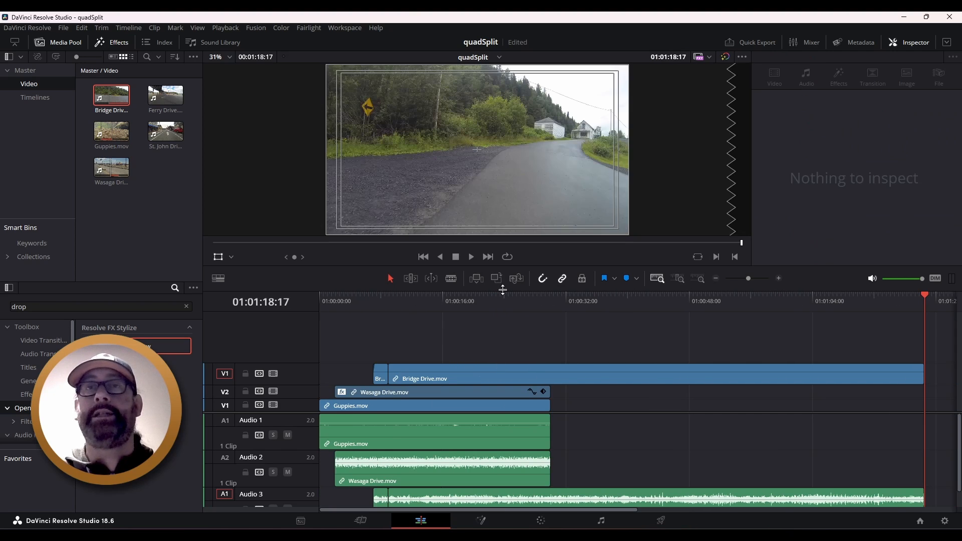
{"action": "key", "text": "ctrl+z"}
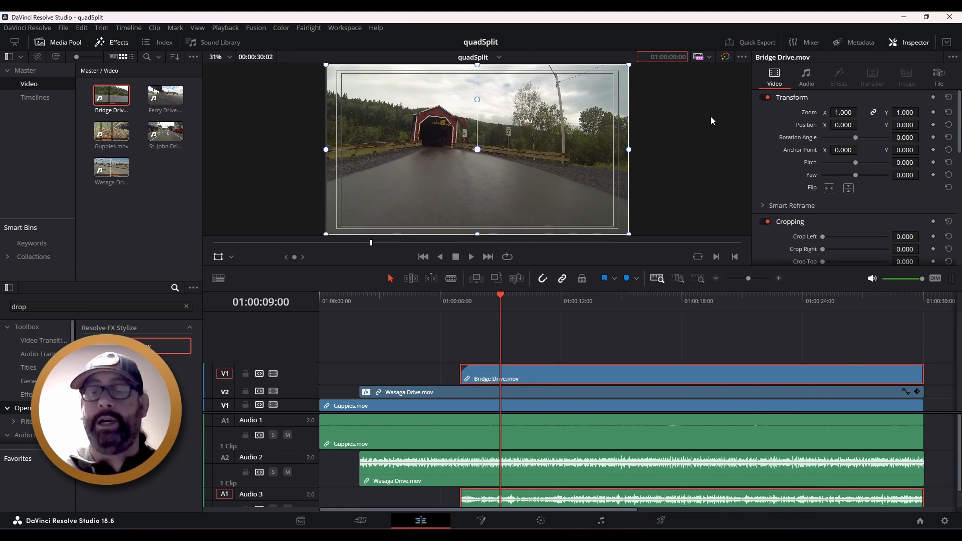
{"action": "type", "text": "+200"}
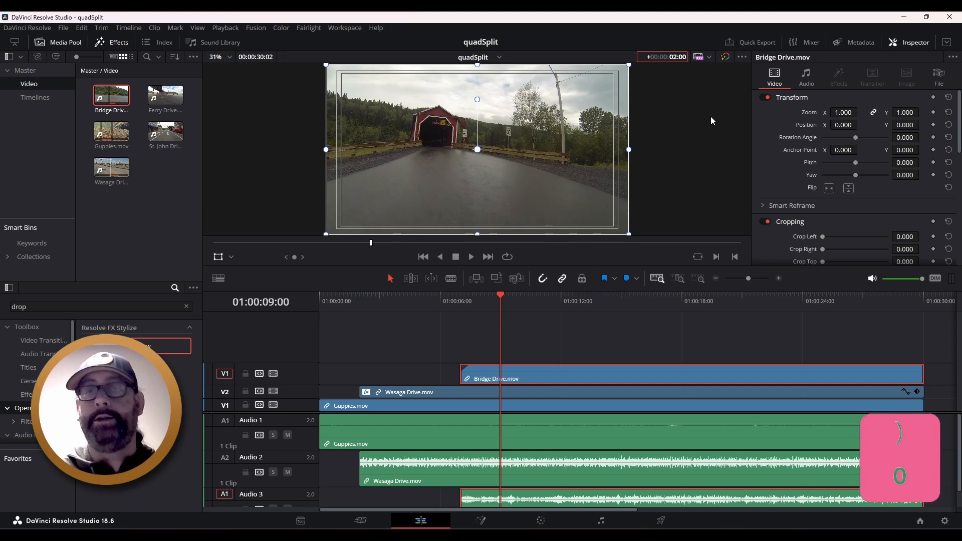
{"action": "key", "text": "Return"}
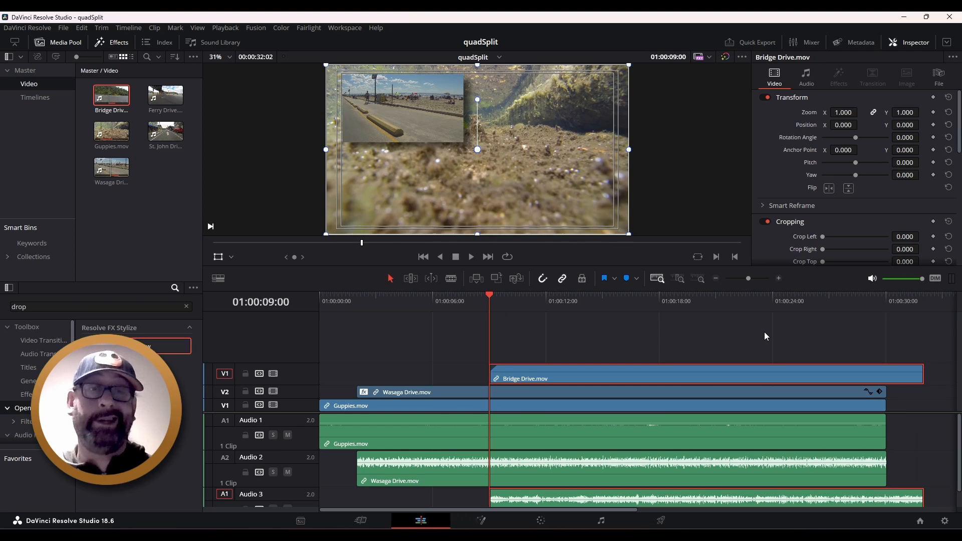
{"action": "key", "text": "ctrl+z"}
{"action": "key", "text": "ctrl+z"}
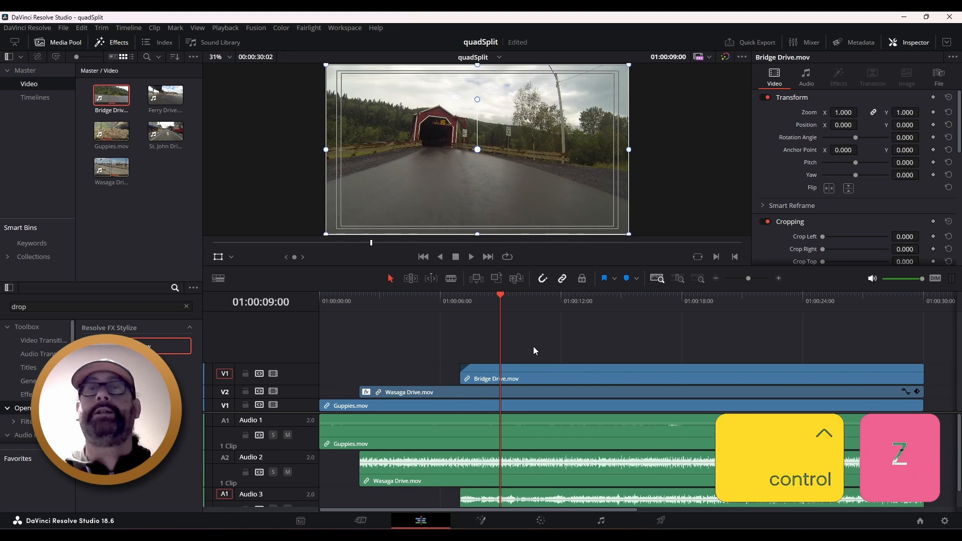
Step: Return the playhead to the start of Bridge Drive.mov and advance it 2 seconds to 01:00:09:00 with no clip selected
{"action": "left_click_drag", "start_coordinate": [502, 298], "coordinate": [457, 303]}
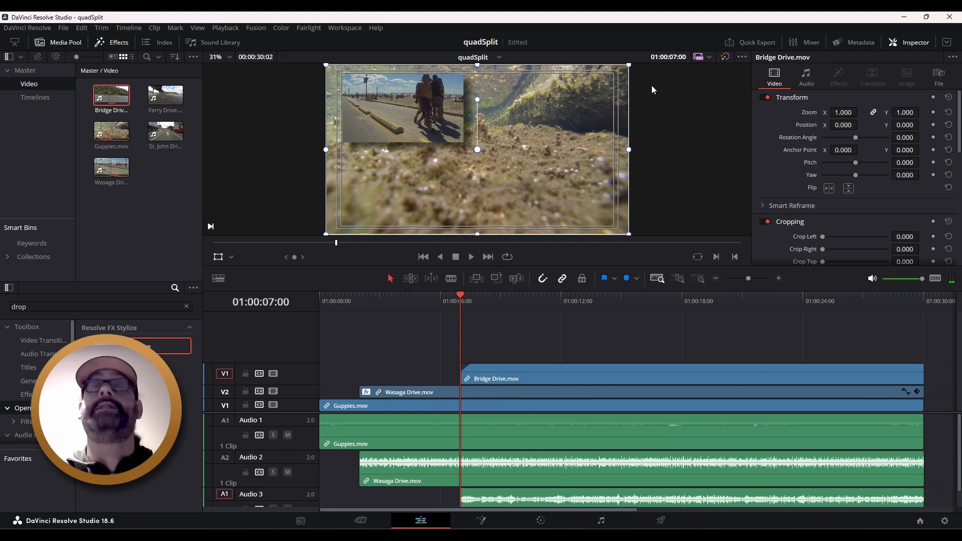
{"action": "left_click", "coordinate": [675, 56]}
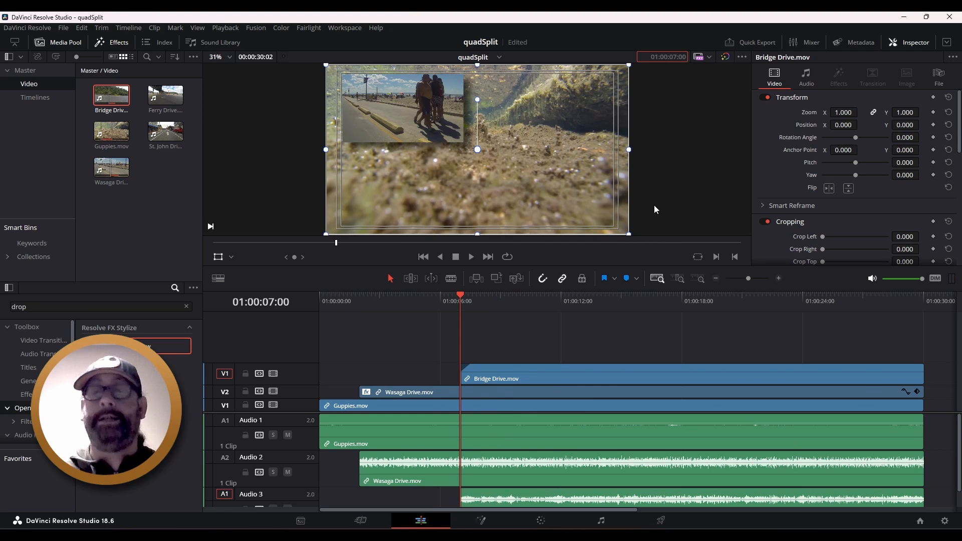
{"action": "key", "text": "shift"}
{"action": "type", "text": "+200"}
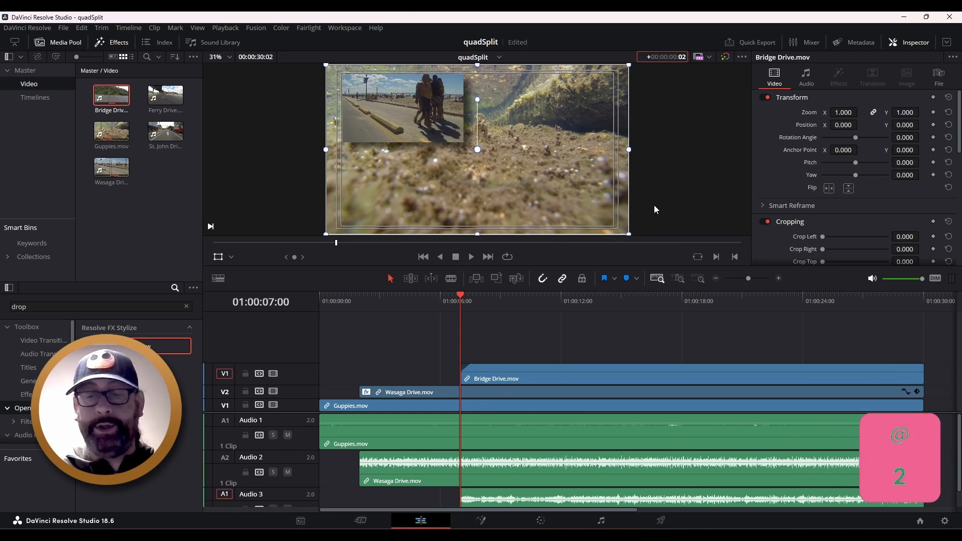
{"action": "key", "text": "Return"}
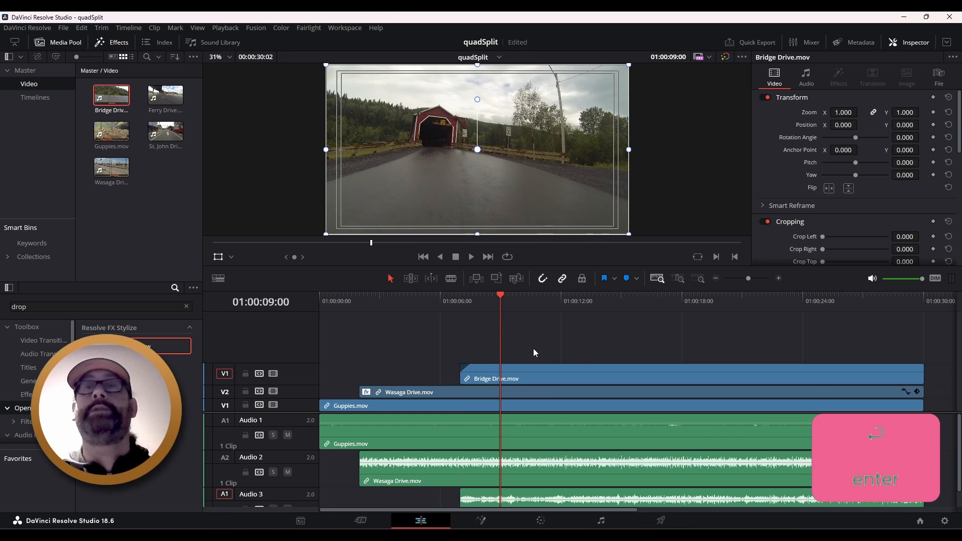
Step: Add Zoom and Position keyframes to Bridge Drive.mov at 01:00:09:00 and show its keyframe track in the timeline
{"action": "left_click", "coordinate": [592, 371]}
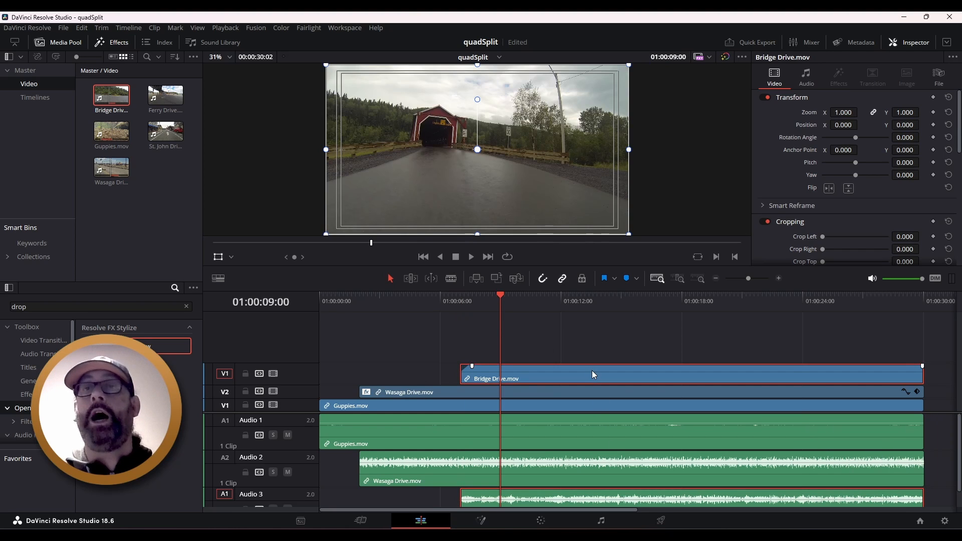
{"action": "left_click", "coordinate": [933, 112]}
{"action": "left_click", "coordinate": [933, 124]}
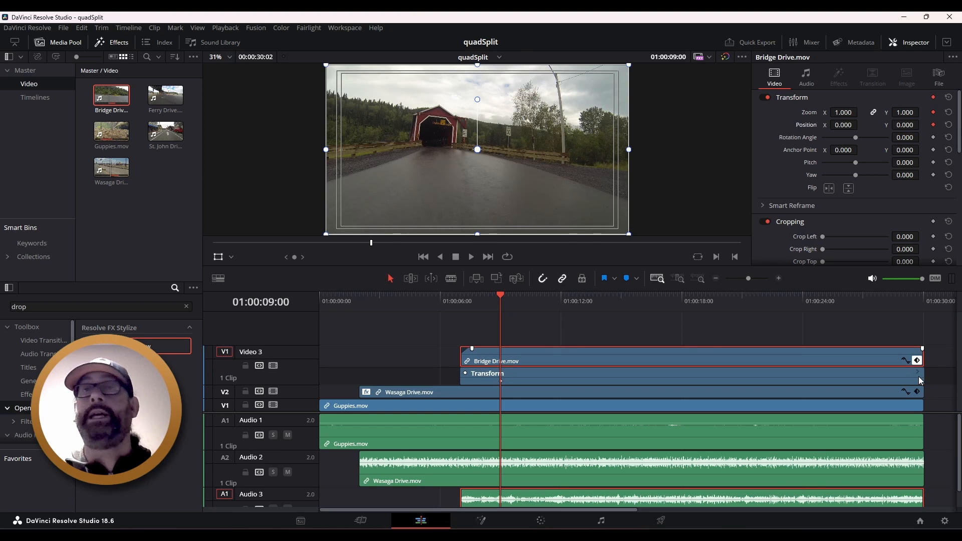
{"action": "left_click", "coordinate": [918, 377]}
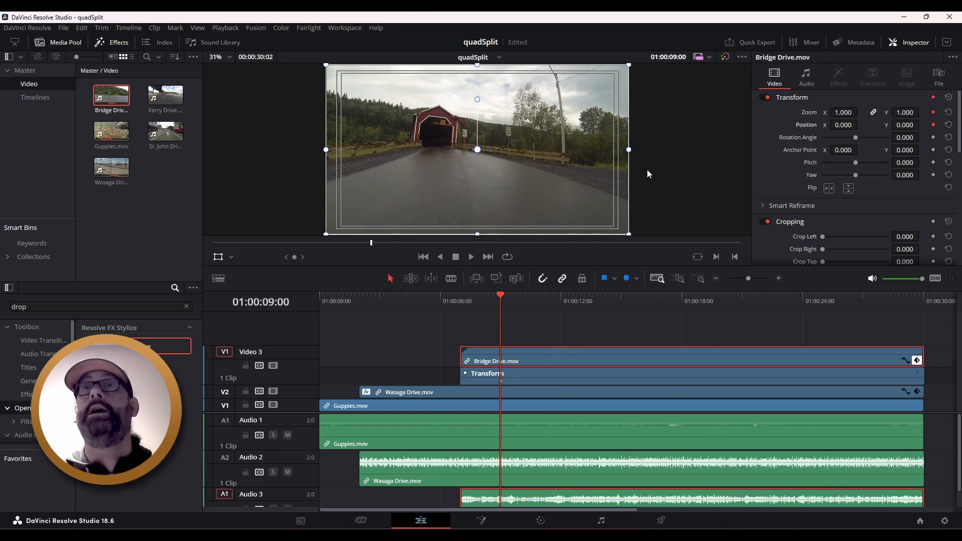
{"action": "left_click", "coordinate": [672, 56]}
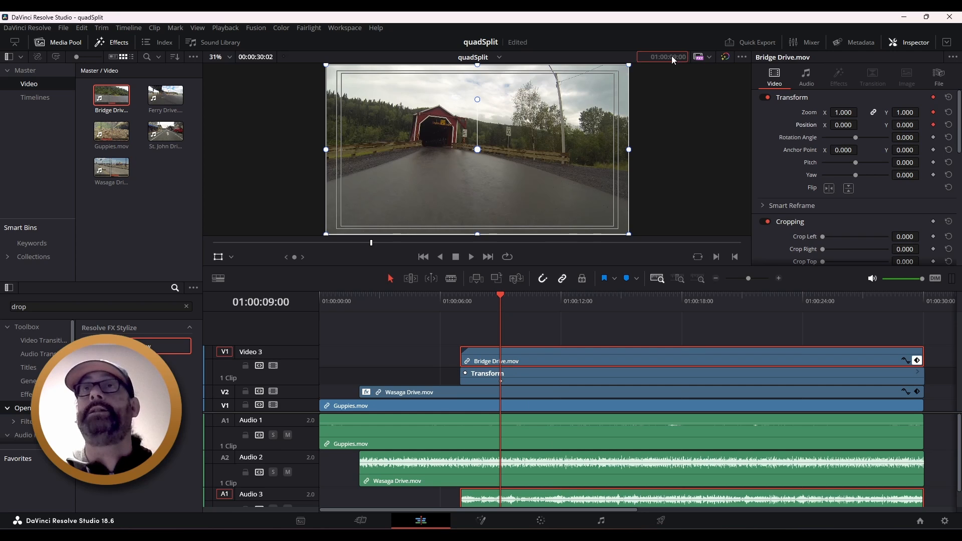
{"action": "type", "text": "+200"}
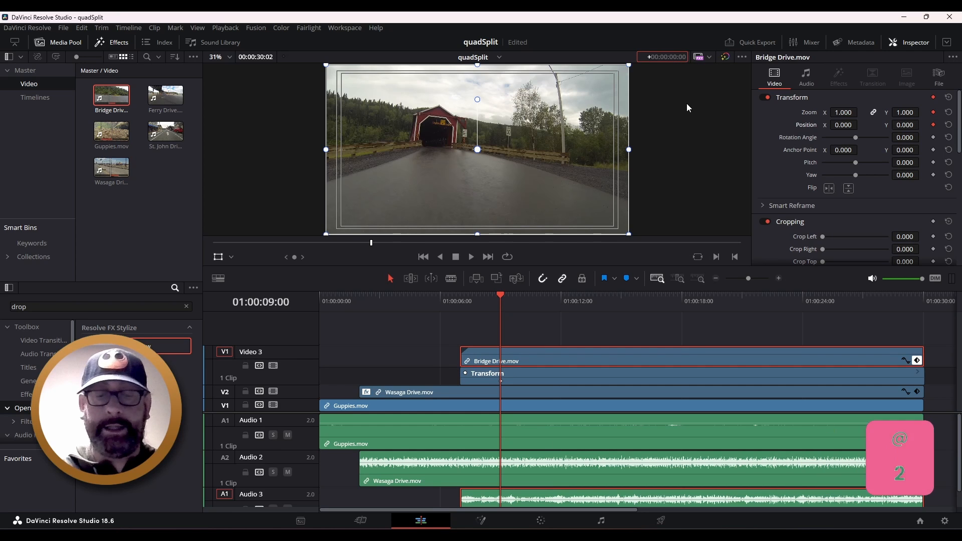
{"action": "key", "text": "Return"}
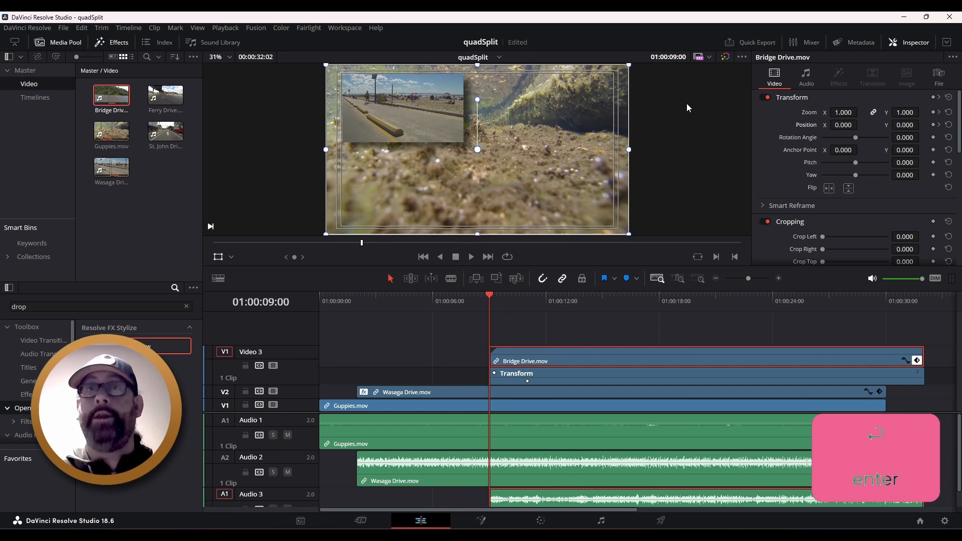
{"action": "key", "text": "ctrl+z"}
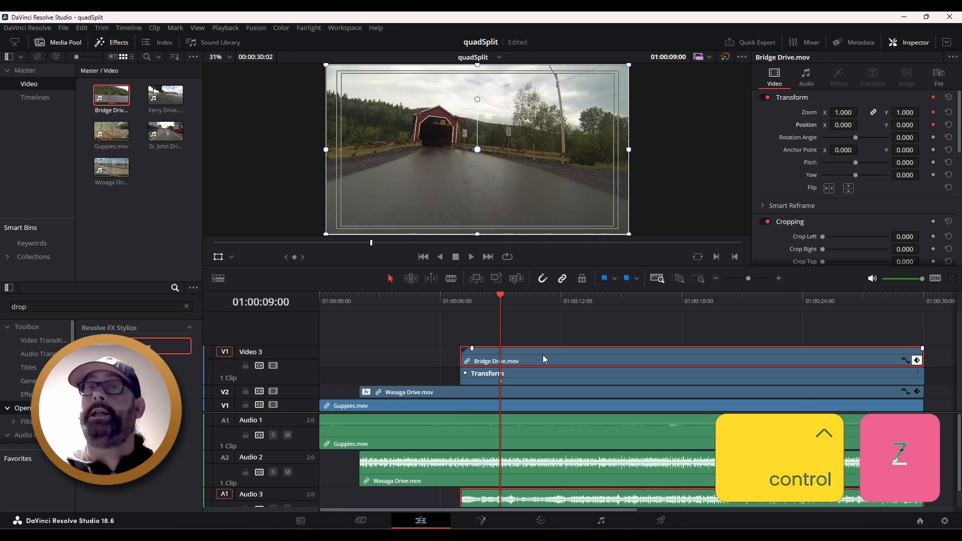
Step: Deselect the clip, advance the playhead 2 seconds to 01:00:11:00, and add Zoom and Position keyframes to Bridge Drive.mov there
{"action": "left_click", "coordinate": [545, 342]}
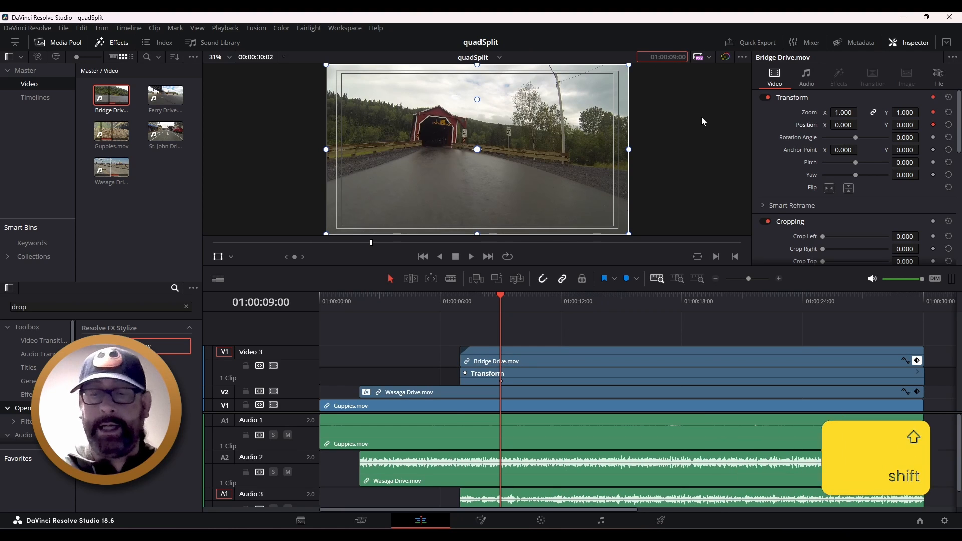
{"action": "key", "text": "shift+plus"}
{"action": "type", "text": "200"}
{"action": "key", "text": "Return"}
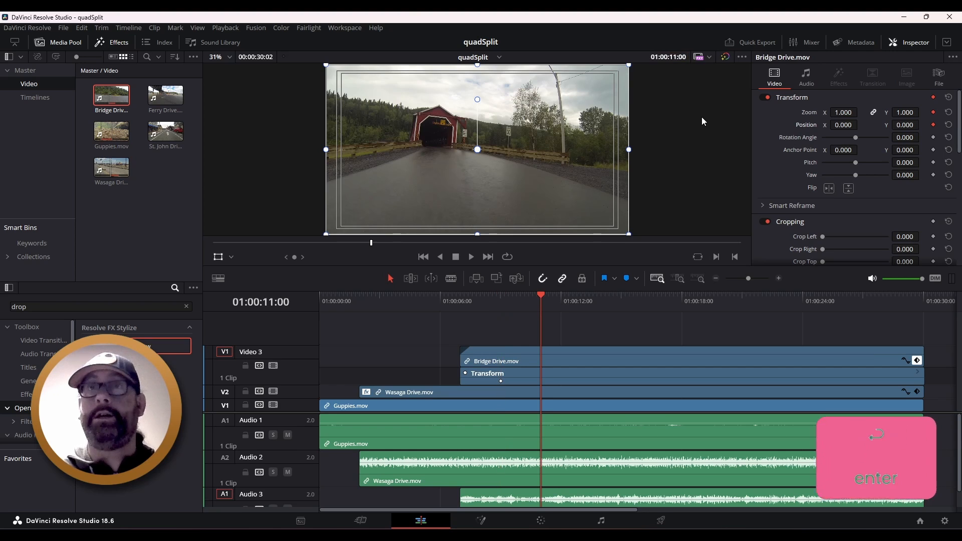
{"action": "left_click", "coordinate": [934, 112]}
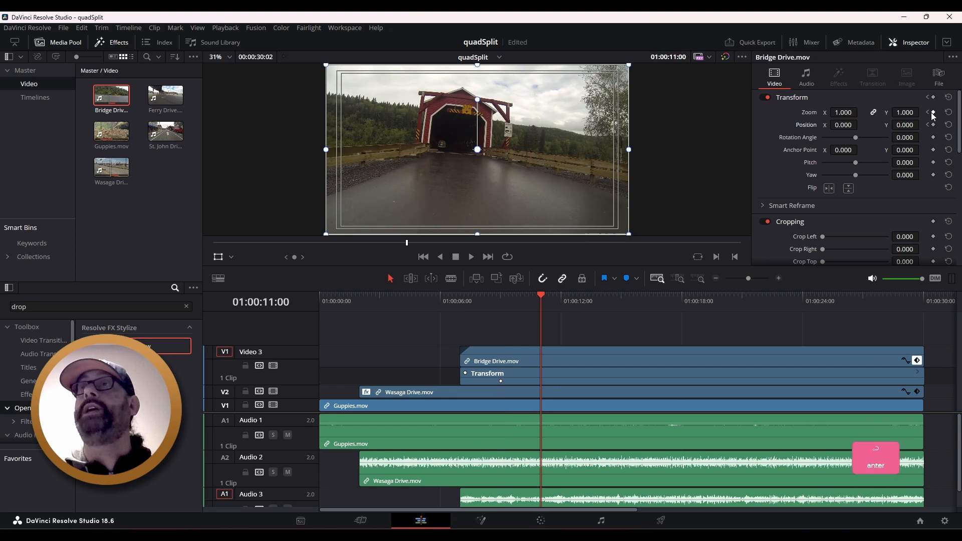
{"action": "left_click", "coordinate": [933, 125]}
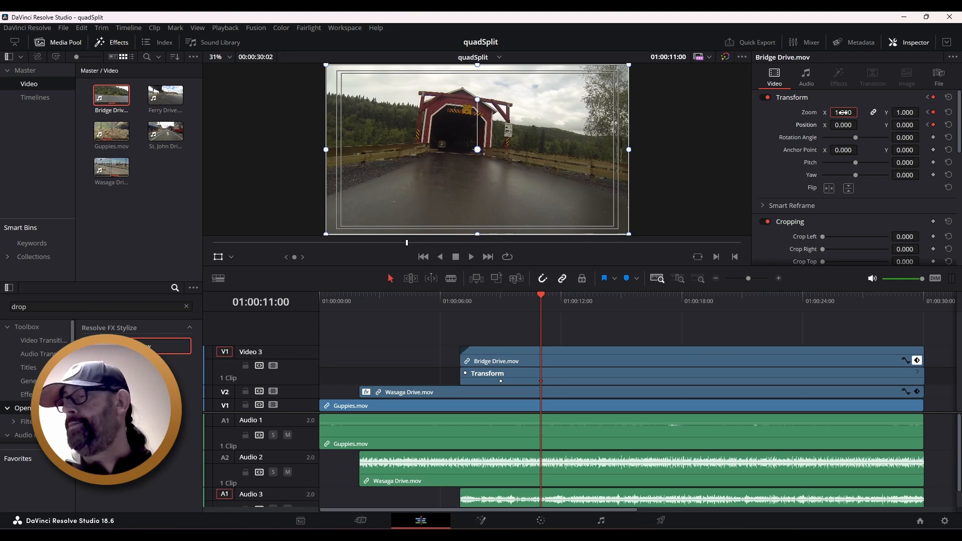
Step: Check the transform values of Wasaga Drive.mov, and set the zoom of Bridge Drive.mov to 0.4 at 01:00:11:00
{"action": "left_click", "coordinate": [462, 394]}
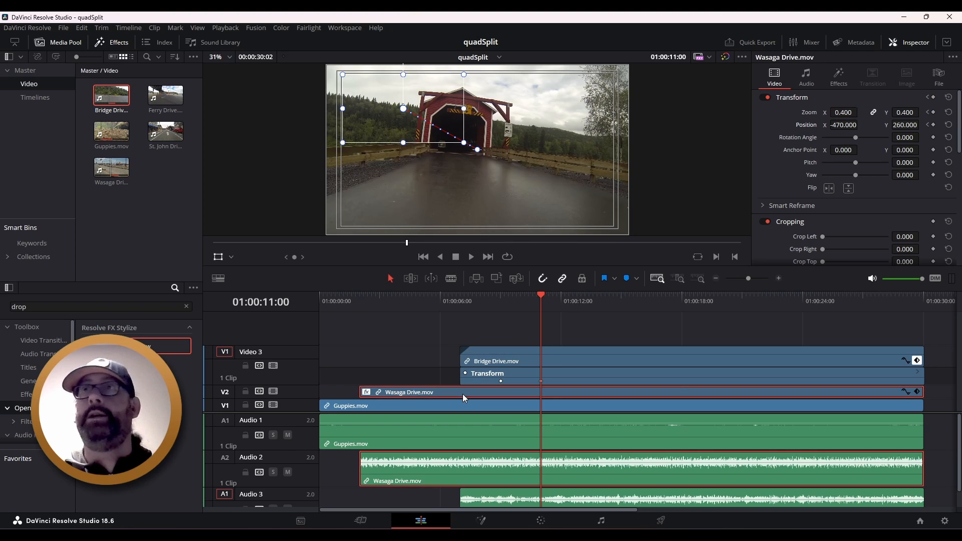
{"action": "left_click", "coordinate": [535, 360]}
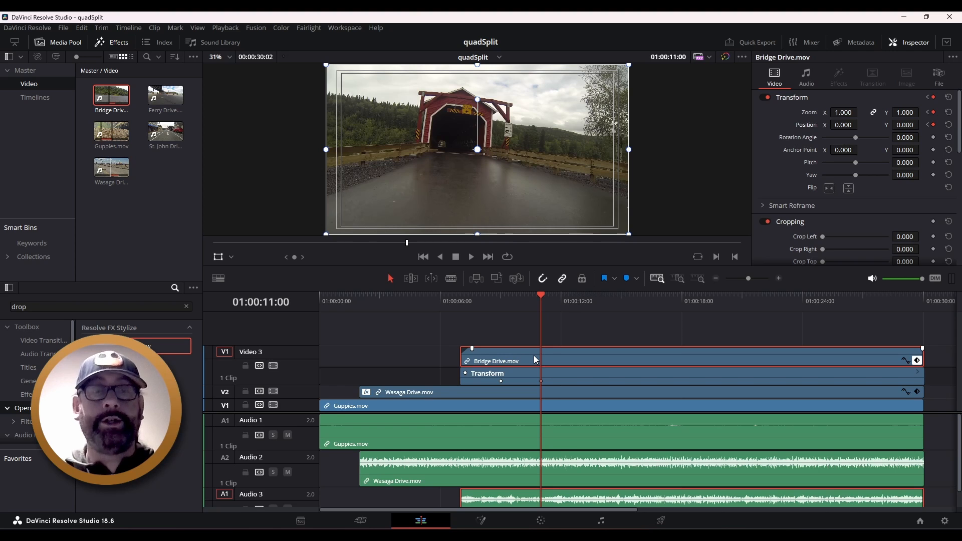
{"action": "left_click", "coordinate": [847, 112]}
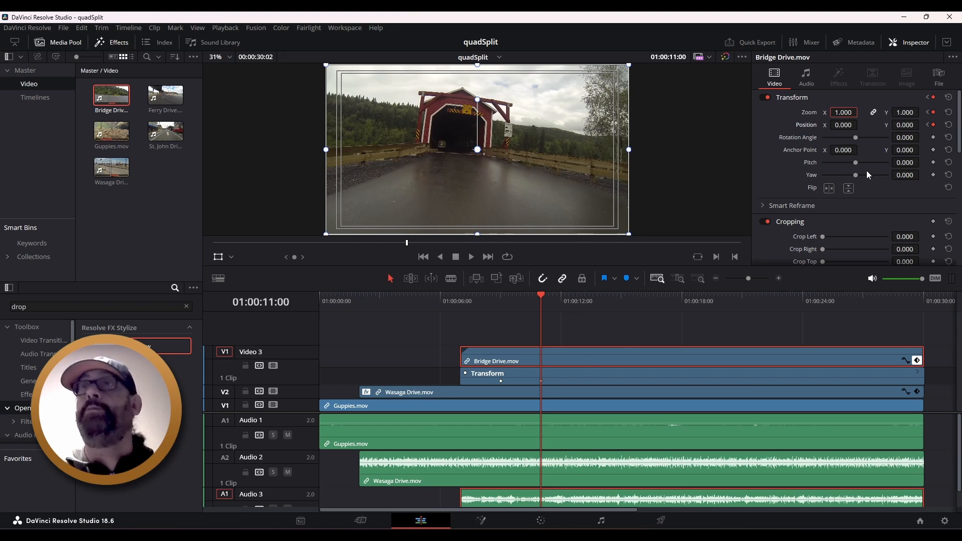
{"action": "type", "text": "0.4"}
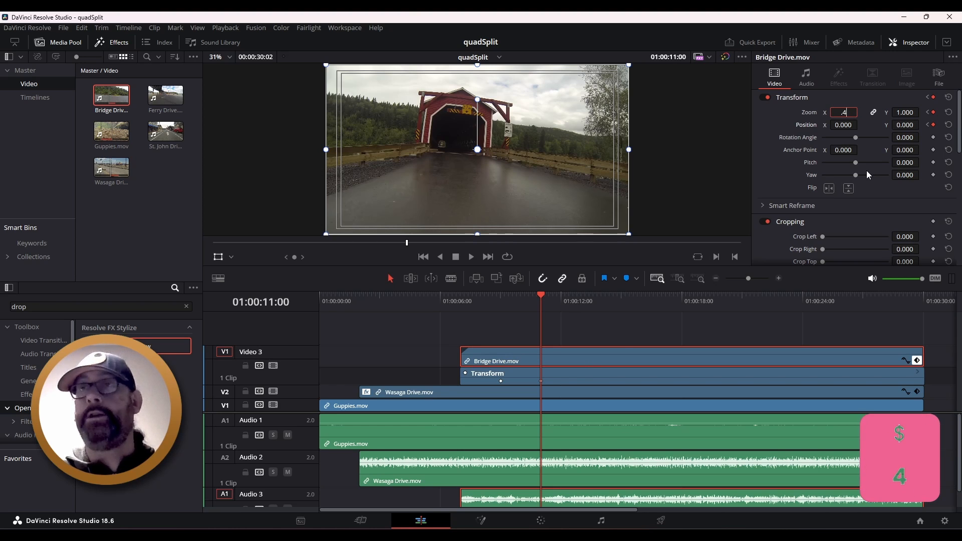
{"action": "key", "text": "Return"}
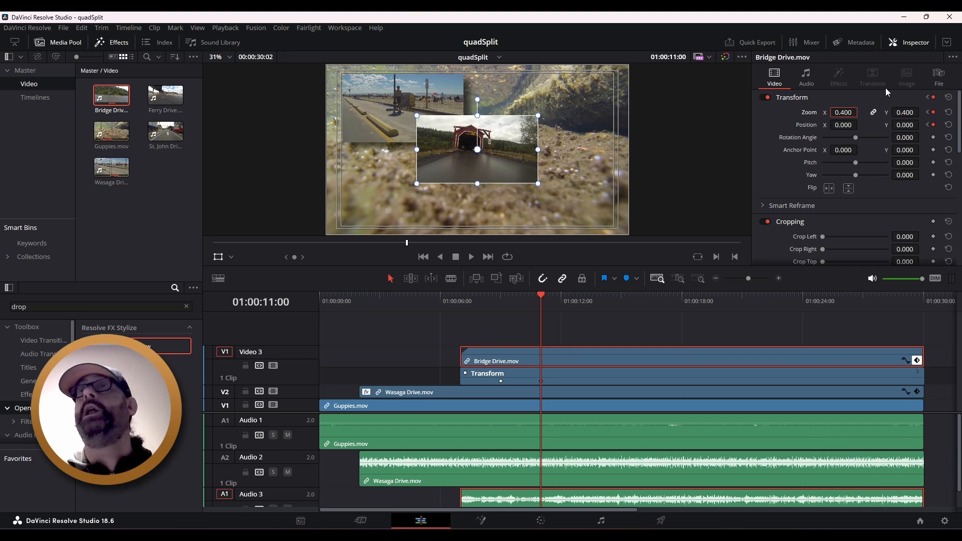
Step: Set the position of Bridge Drive.mov to X 470 and Y 260 at 01:00:11:00, placing it in the upper-right corner
{"action": "left_click", "coordinate": [844, 125]}
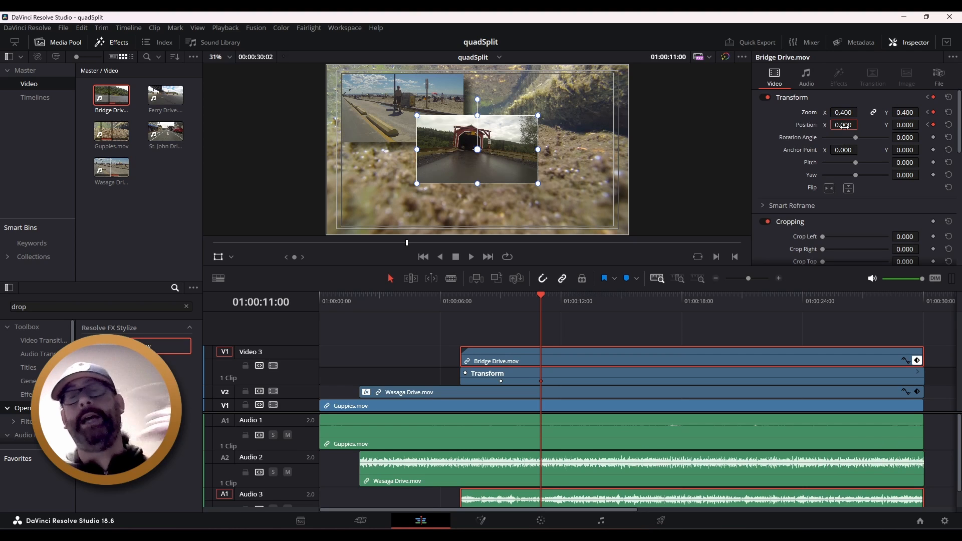
{"action": "type", "text": "470"}
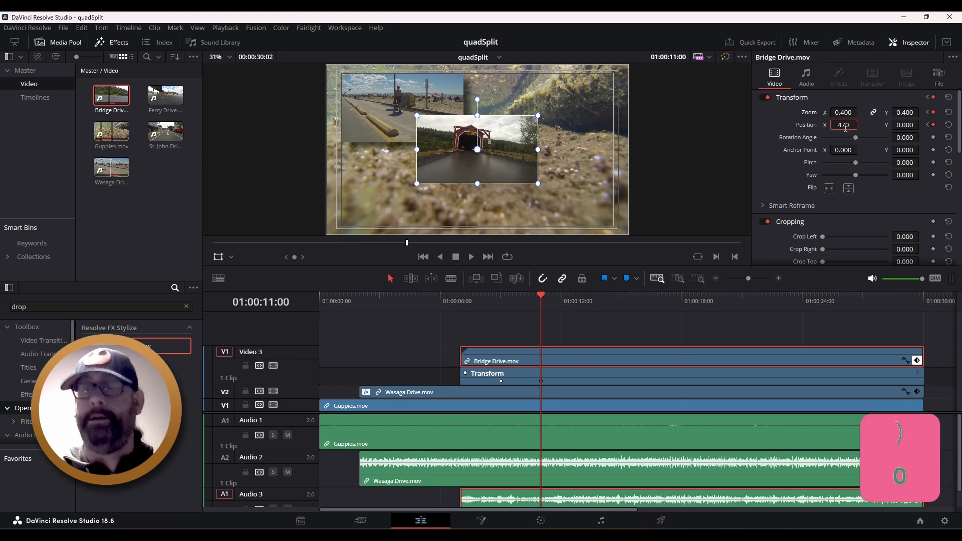
{"action": "key", "text": "Return"}
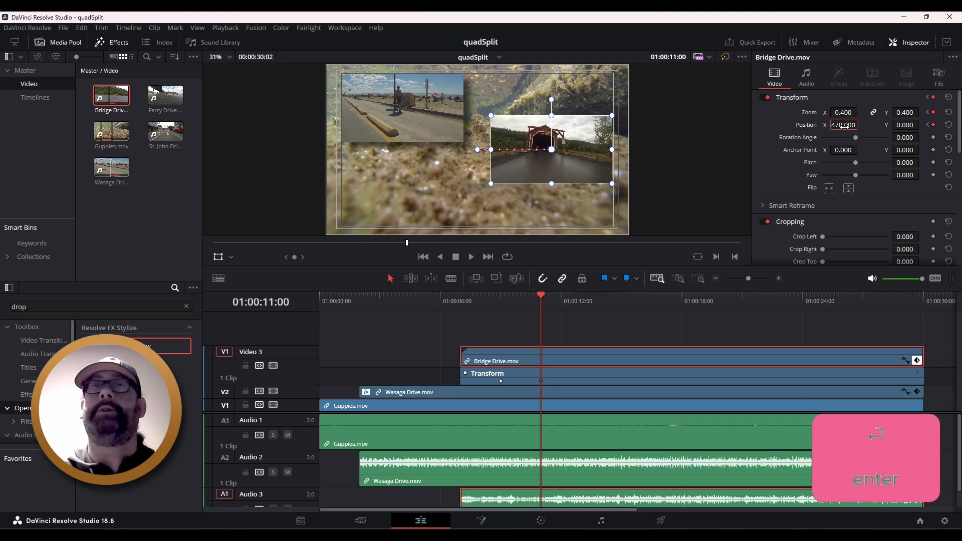
{"action": "left_click", "coordinate": [904, 125]}
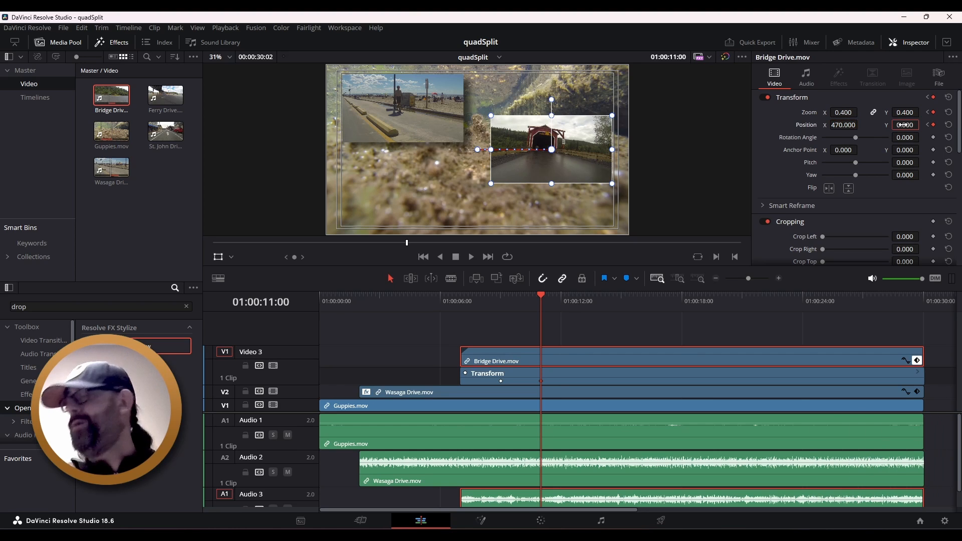
{"action": "type", "text": "260"}
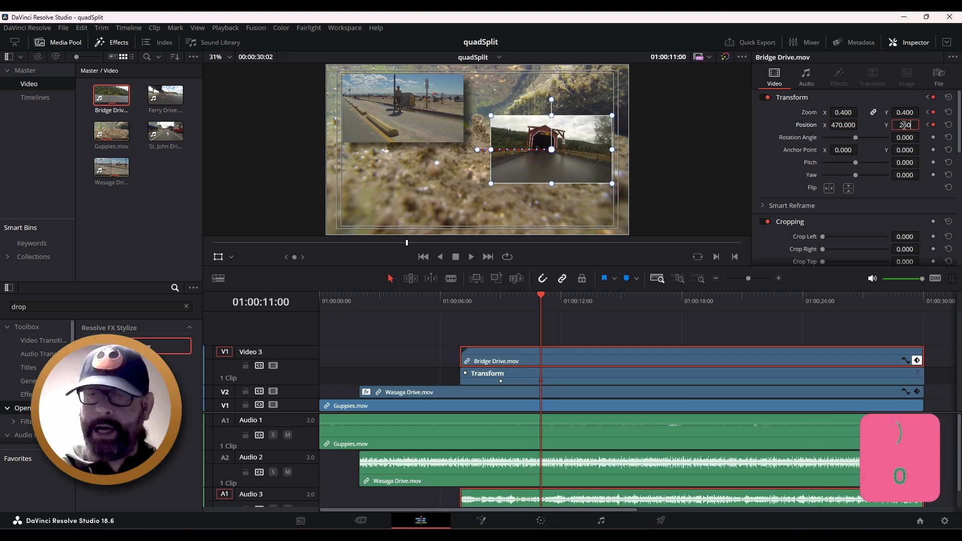
{"action": "key", "text": "Return"}
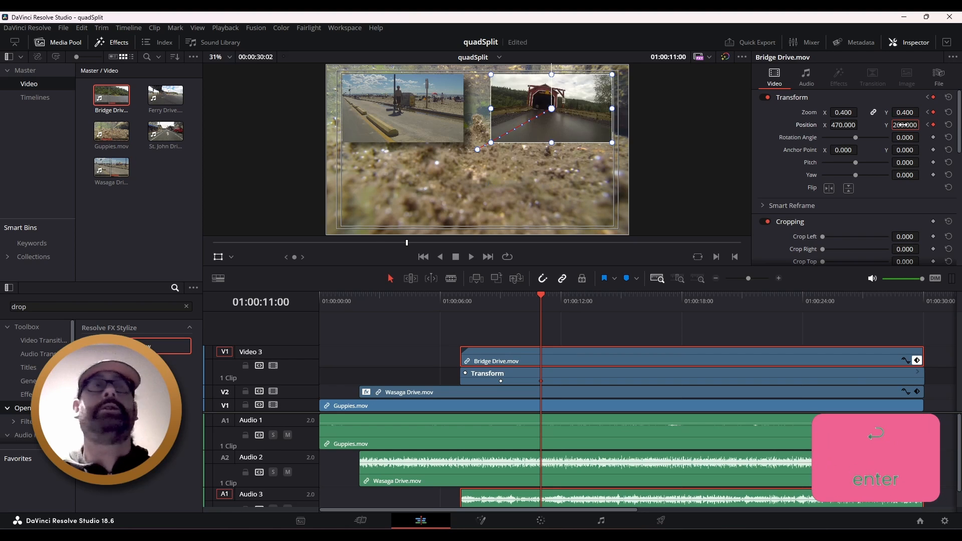
Step: Apply the Drop Shadow effect to Bridge Drive.mov and set its shadow strength to 0.6
{"action": "left_click_drag", "start_coordinate": [166, 346], "coordinate": [485, 353]}
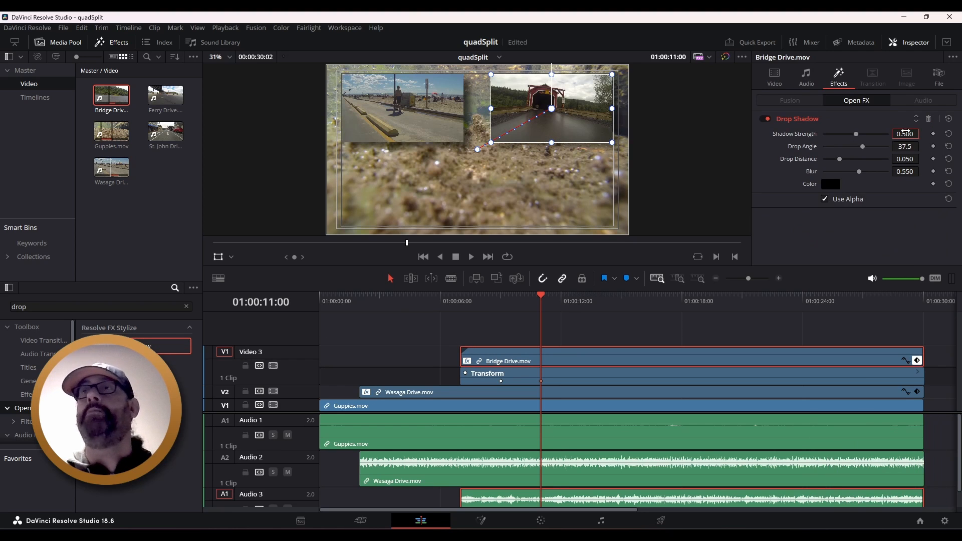
{"action": "double_click", "coordinate": [906, 132]}
{"action": "type", "text": ".6"}
{"action": "key", "text": "Return"}
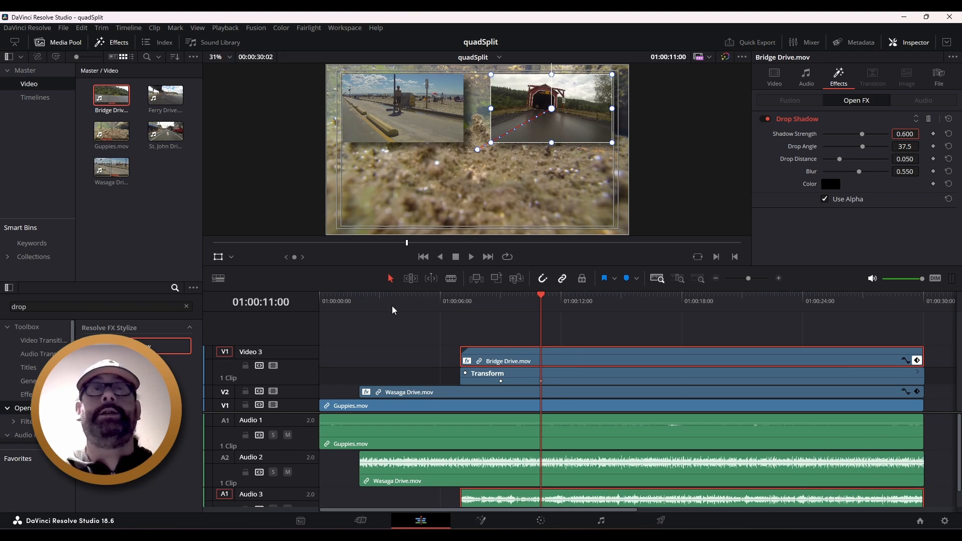
Step: Play the timeline from near the start of Wasaga Drive.mov to check how both clips shrink into their corners
{"action": "left_click_drag", "start_coordinate": [410, 301], "coordinate": [362, 307]}
{"action": "key", "text": "space"}
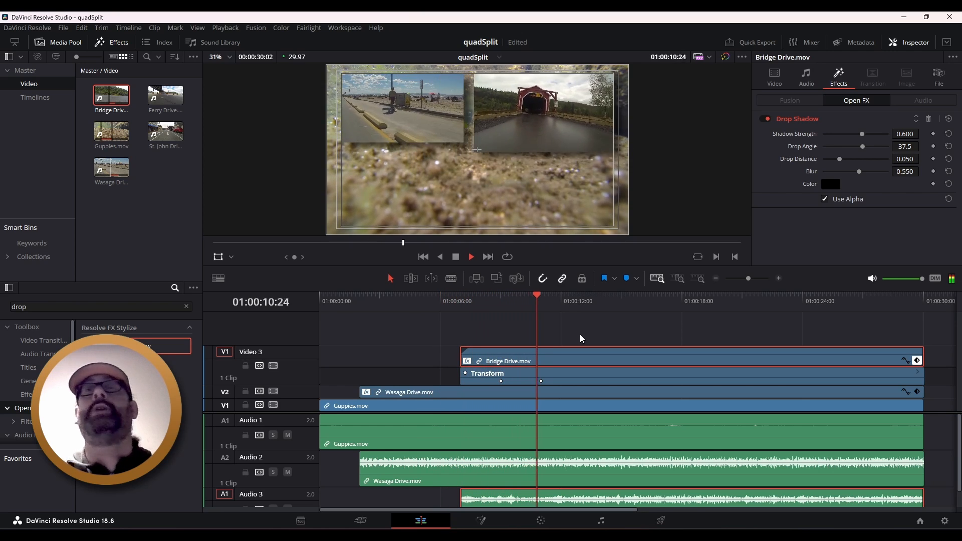
{"action": "key", "text": "space"}
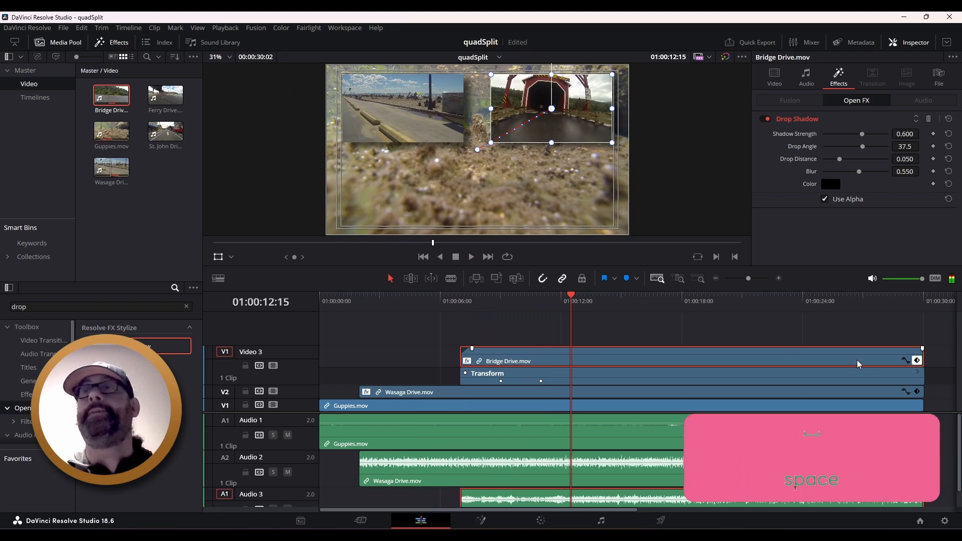
Step: Collapse the keyframe track of Bridge Drive.mov, and mark the timeline range from 01:00:12:00 to the end of the clips
{"action": "left_click", "coordinate": [918, 361]}
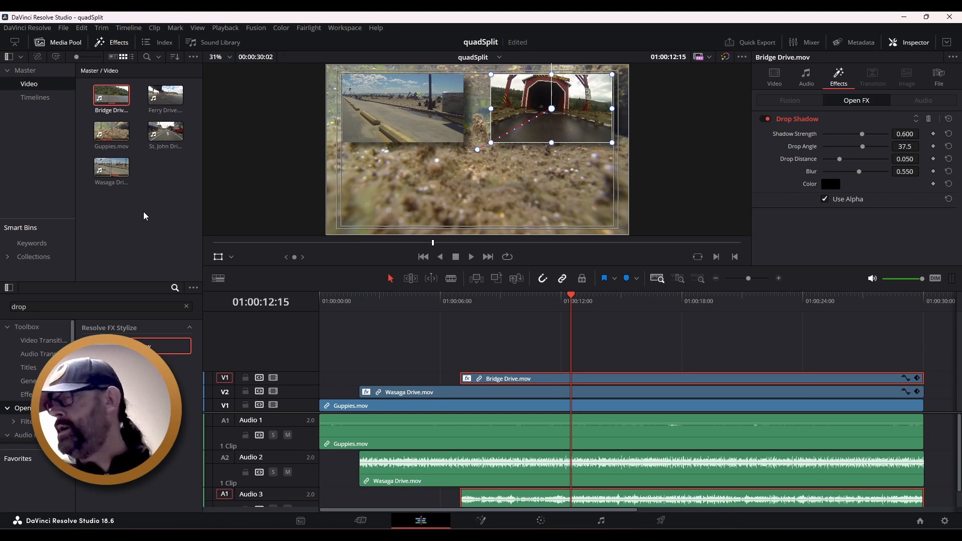
{"action": "left_click", "coordinate": [674, 61]}
{"action": "type", "text": "12:0"}
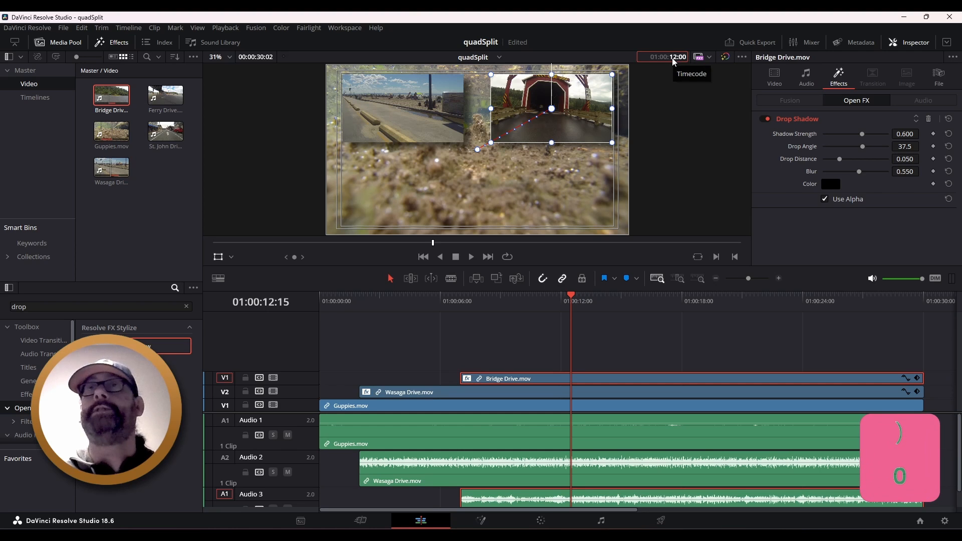
{"action": "type", "text": "0"}
{"action": "key", "text": "Return"}
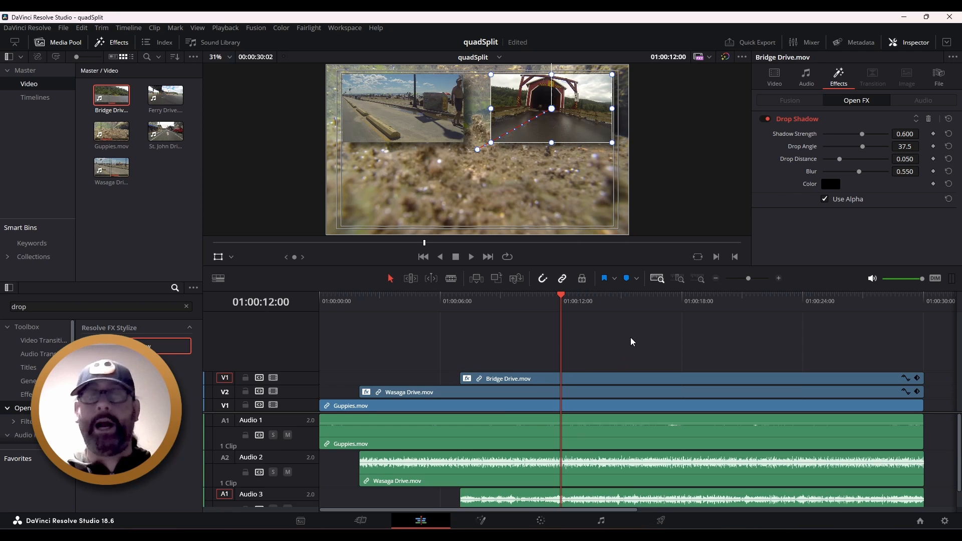
{"action": "key", "text": "i"}
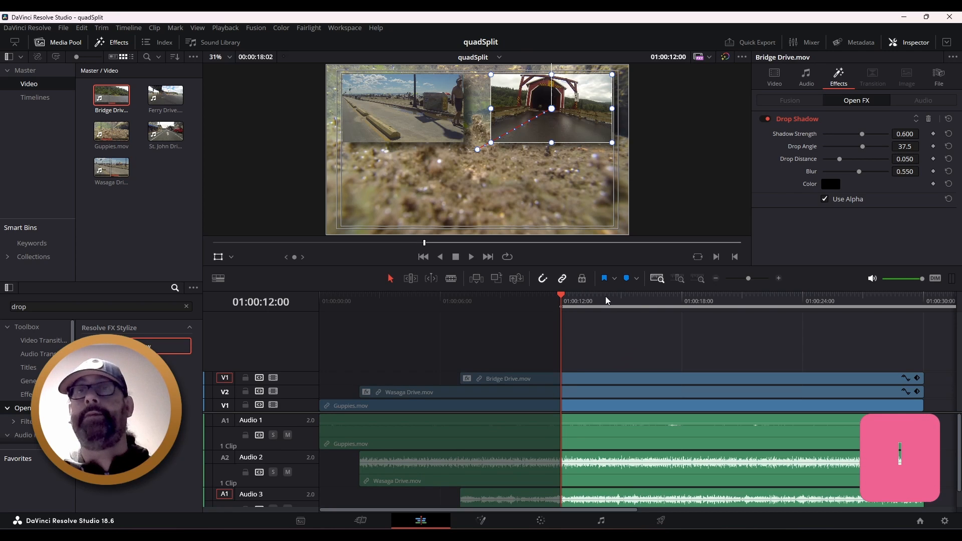
{"action": "left_click_drag", "start_coordinate": [562, 295], "coordinate": [923, 302]}
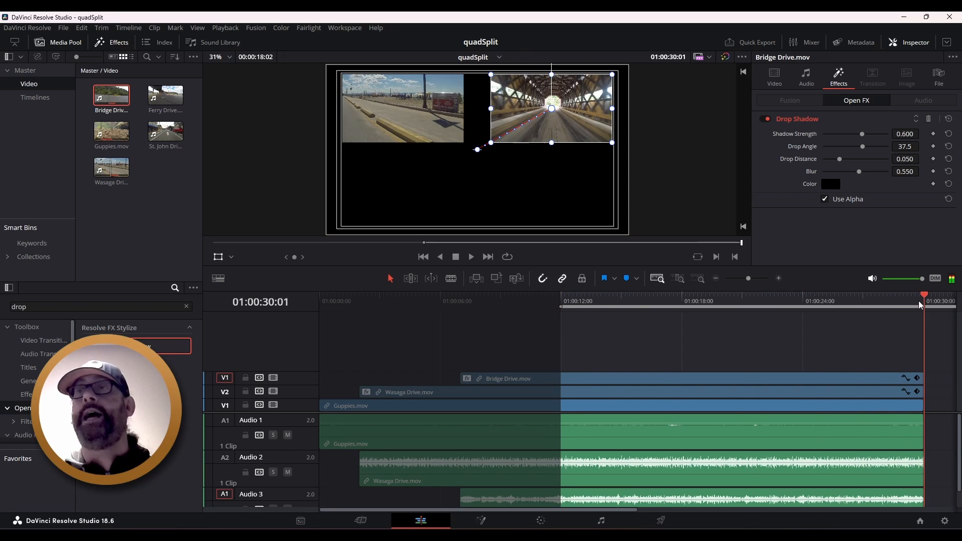
{"action": "key", "text": "o"}
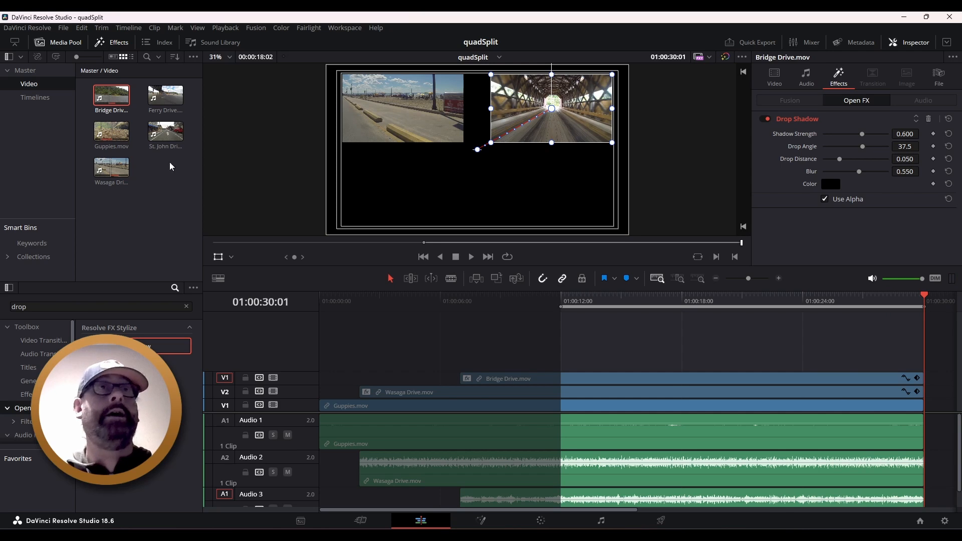
Step: Load Ferry Drive.mov as the source clip and mark its in point at 01:00:32:17
{"action": "key", "text": "q"}
{"action": "left_click", "coordinate": [155, 96]}
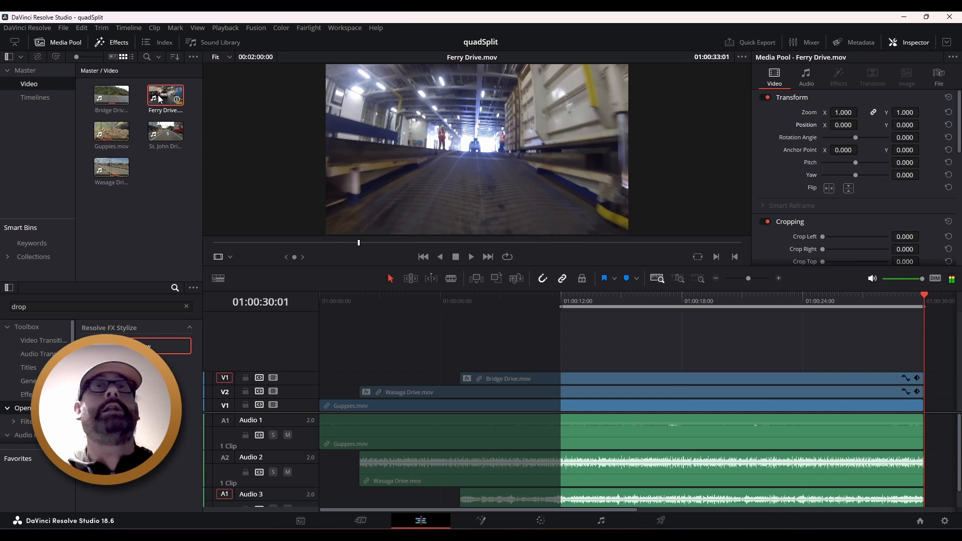
{"action": "left_click", "coordinate": [443, 244]}
{"action": "left_click_drag", "start_coordinate": [443, 244], "coordinate": [357, 244]}
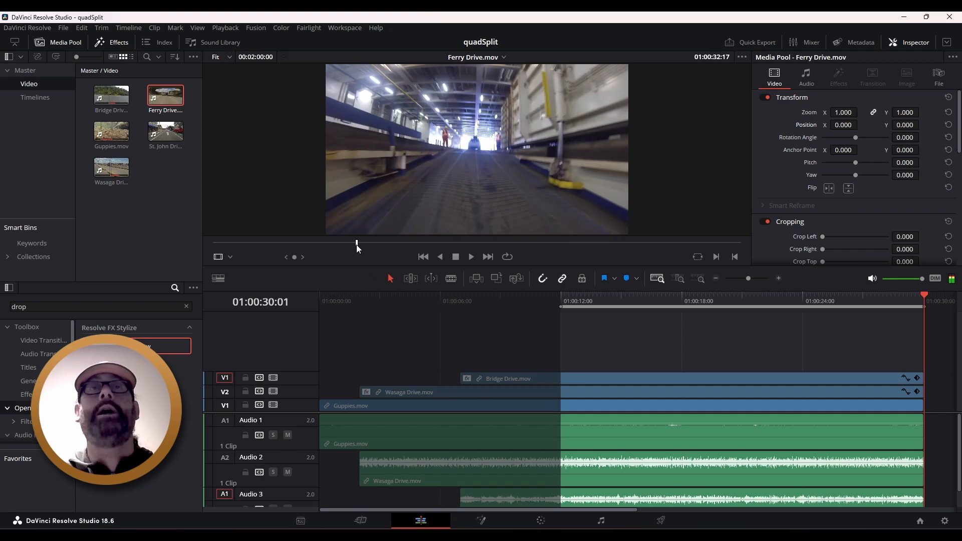
{"action": "key", "text": "i"}
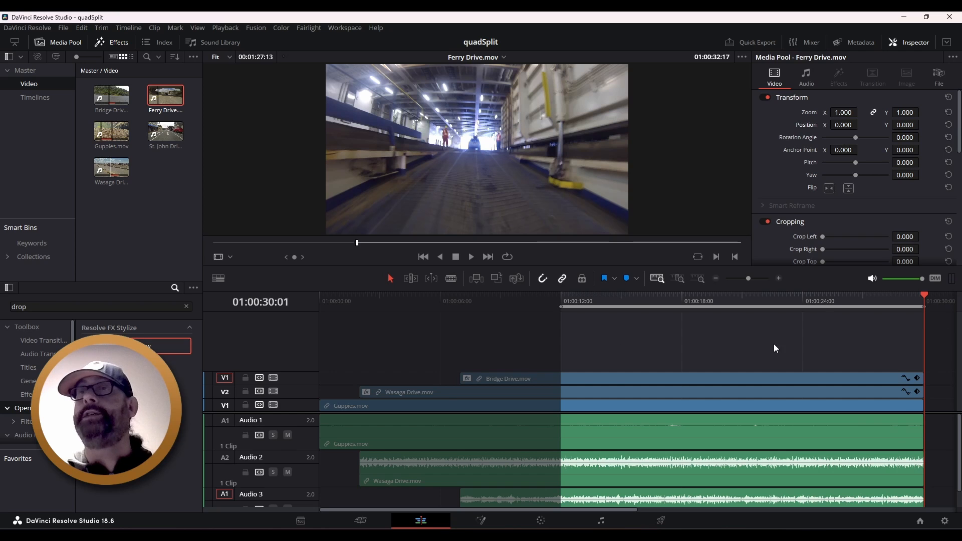
Step: Try to overwrite Ferry Drive.mov into the marked timeline range on the Bridge Drive.mov track, and undo the edit
{"action": "left_click_drag", "start_coordinate": [791, 301], "coordinate": [737, 303]}
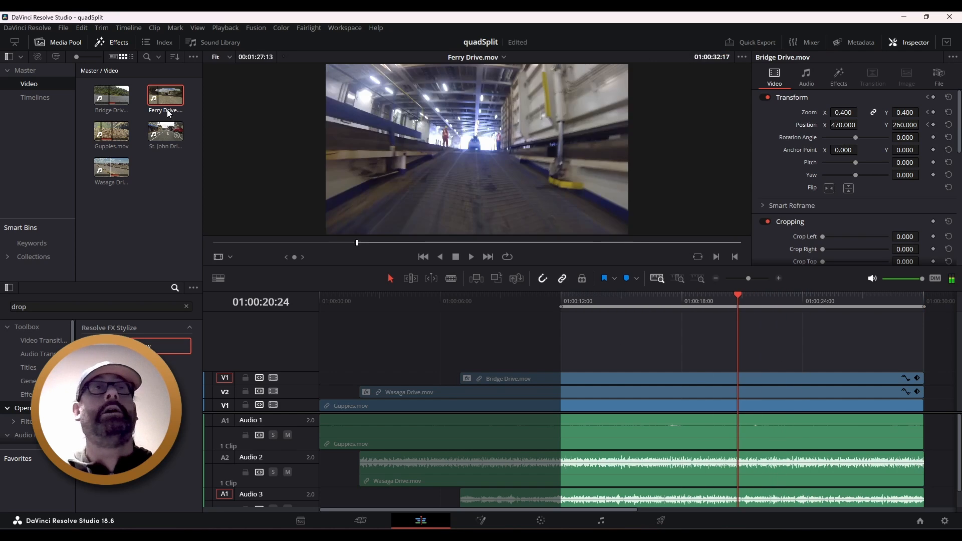
{"action": "double_click", "coordinate": [163, 97]}
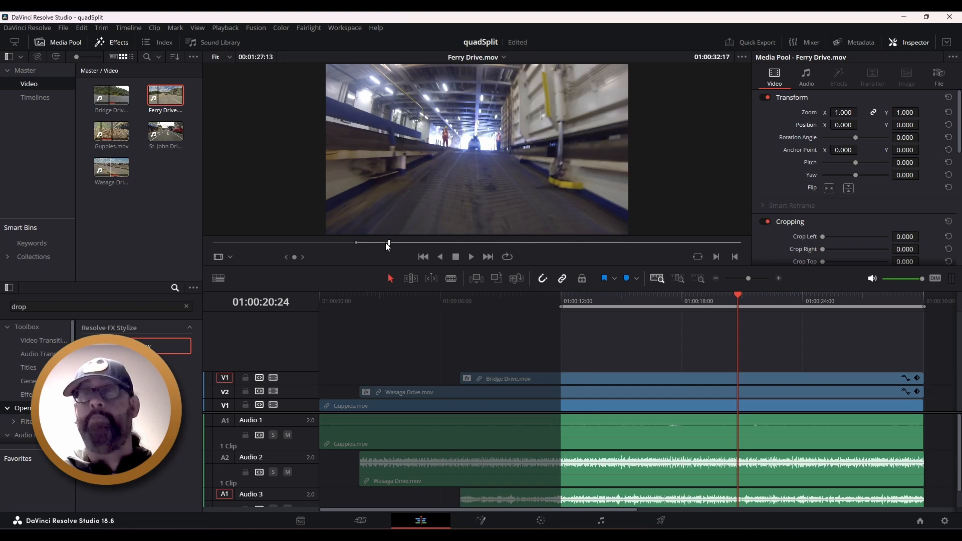
{"action": "key", "text": "F10"}
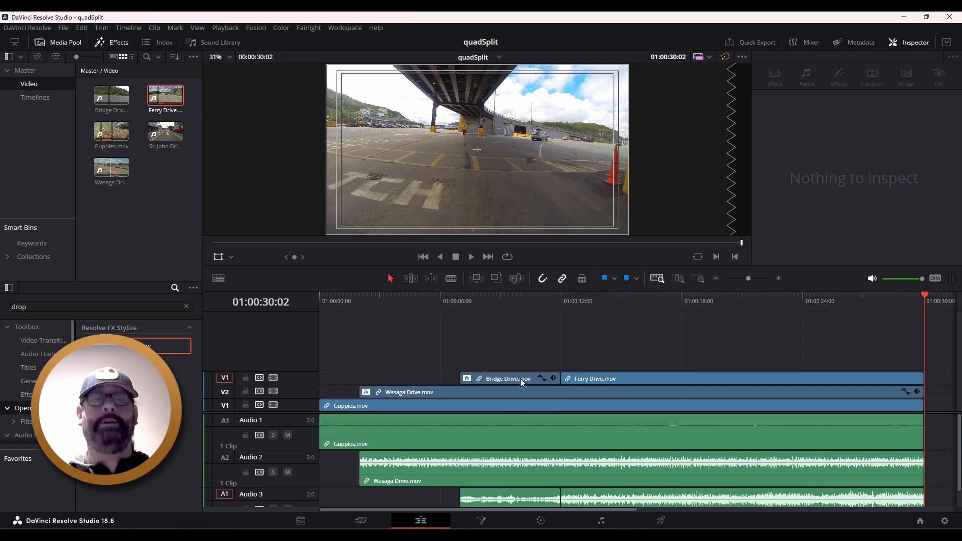
{"action": "key", "text": "ctrl+z"}
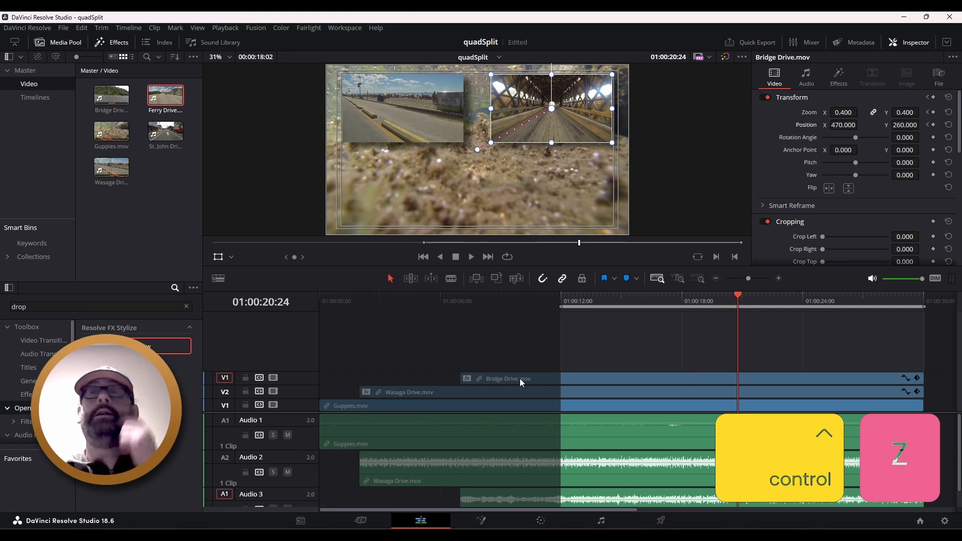
Step: Add a fourth video track, and shrink the heights of audio tracks 1 to 3 to the minimum
{"action": "right_click", "coordinate": [290, 356]}
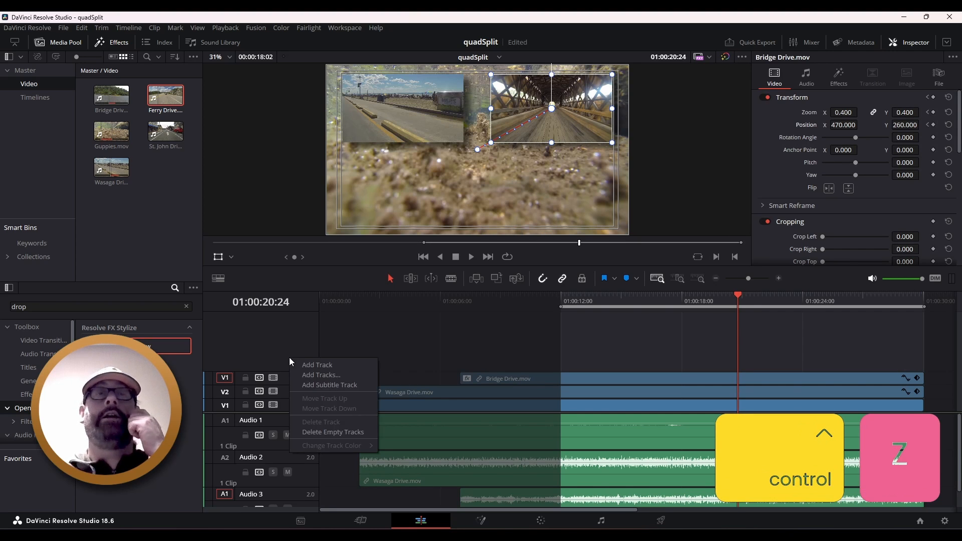
{"action": "left_click", "coordinate": [323, 366]}
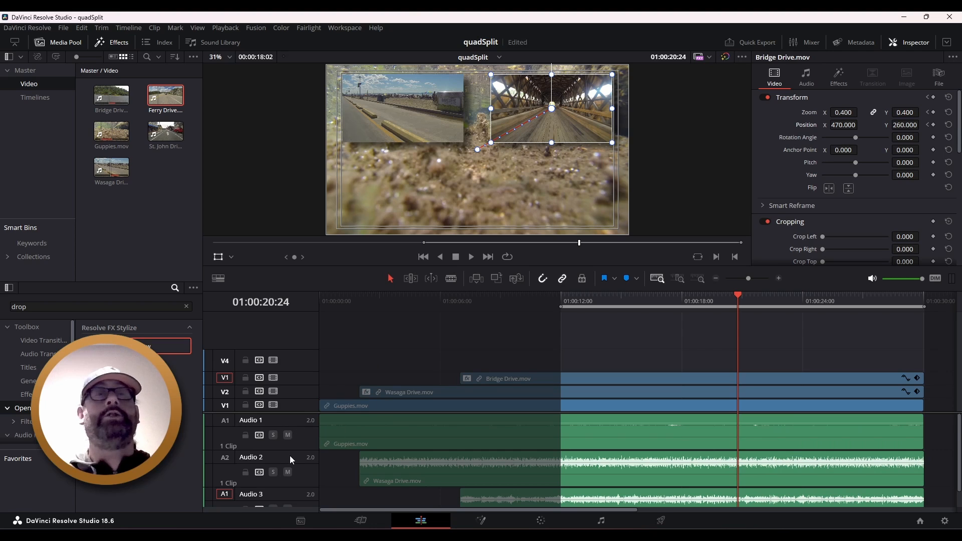
{"action": "left_click_drag", "start_coordinate": [293, 450], "coordinate": [292, 428]}
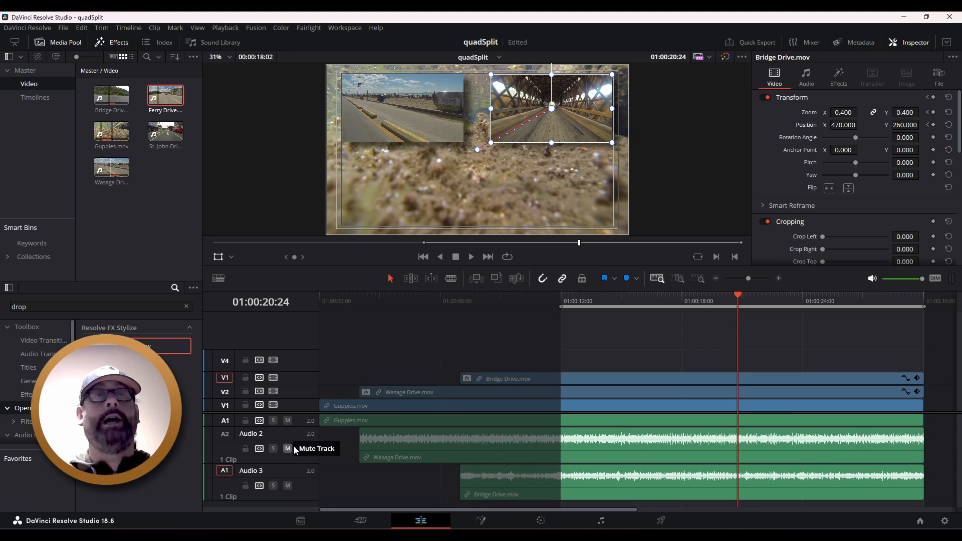
{"action": "left_click_drag", "start_coordinate": [305, 463], "coordinate": [302, 439]}
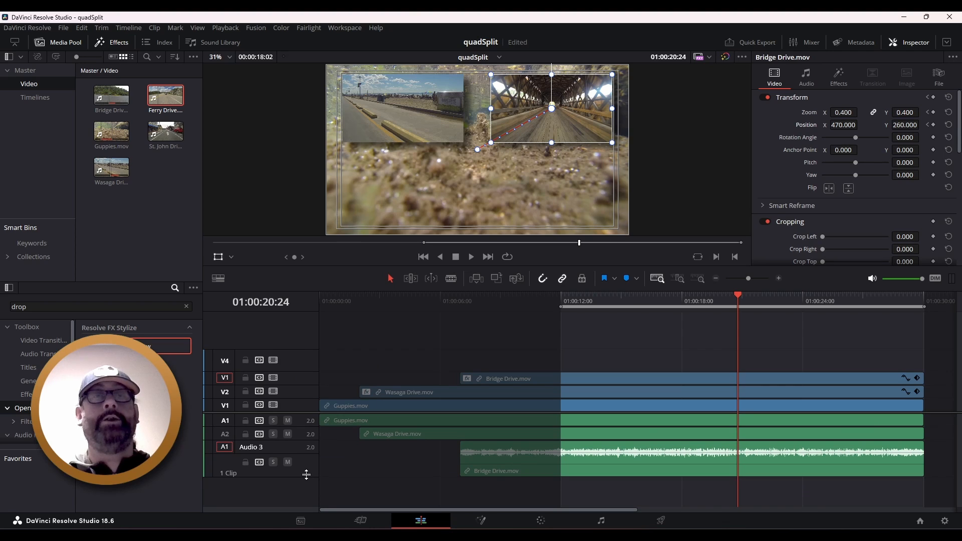
{"action": "left_click_drag", "start_coordinate": [306, 475], "coordinate": [305, 436]}
Step: Add a stereo fourth audio track at minimum height, and set audio track 4 and video track 4 as edit destinations
{"action": "right_click", "coordinate": [277, 464]}
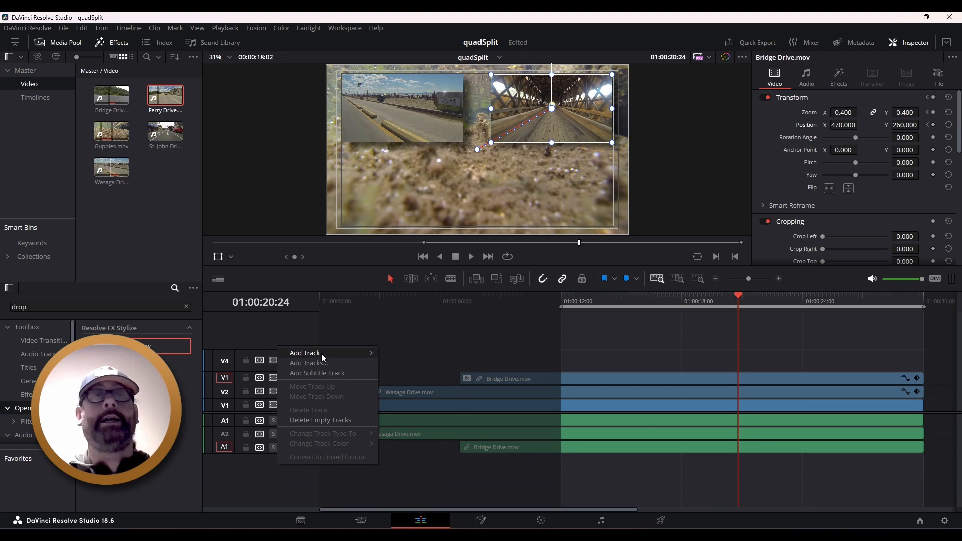
{"action": "mouse_move", "coordinate": [320, 354]}
{"action": "left_click", "coordinate": [406, 354]}
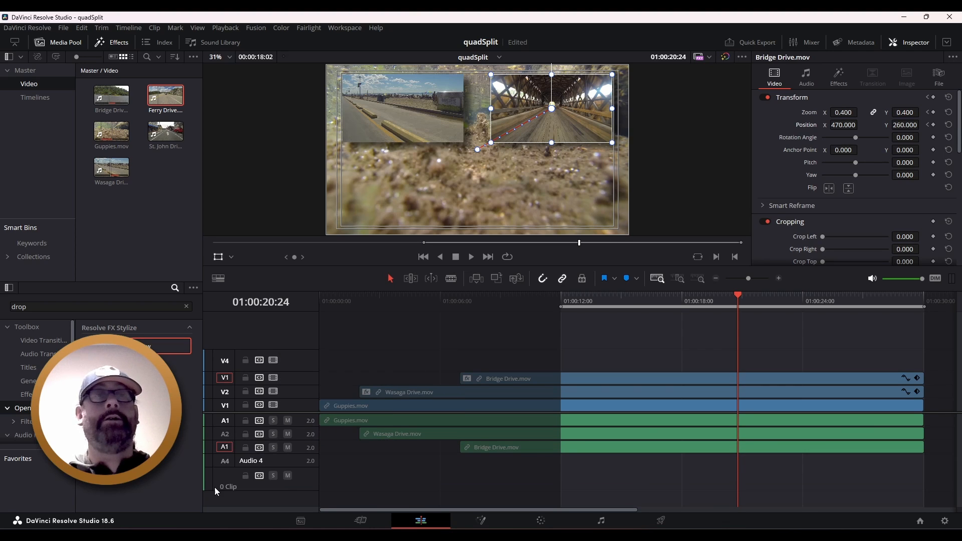
{"action": "left_click", "coordinate": [226, 462]}
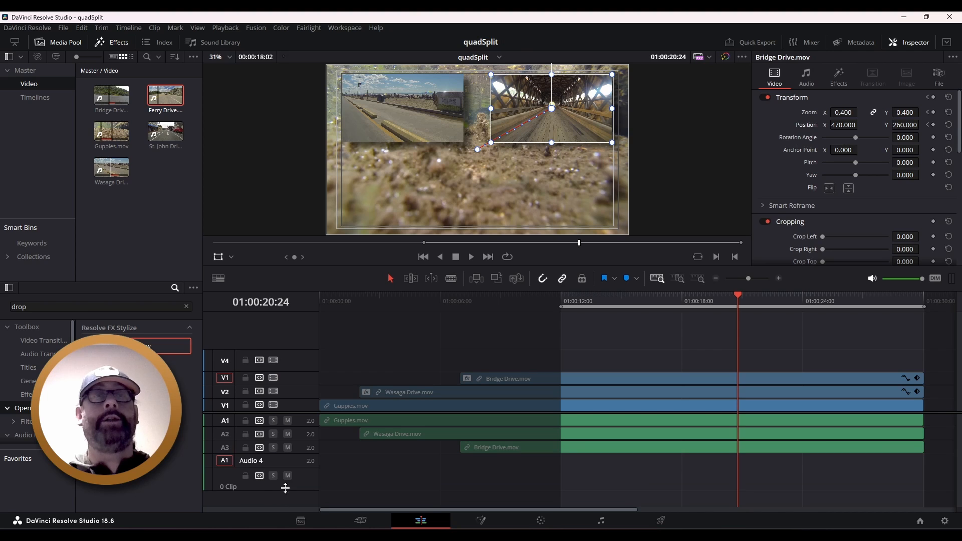
{"action": "left_click_drag", "start_coordinate": [285, 488], "coordinate": [285, 467]}
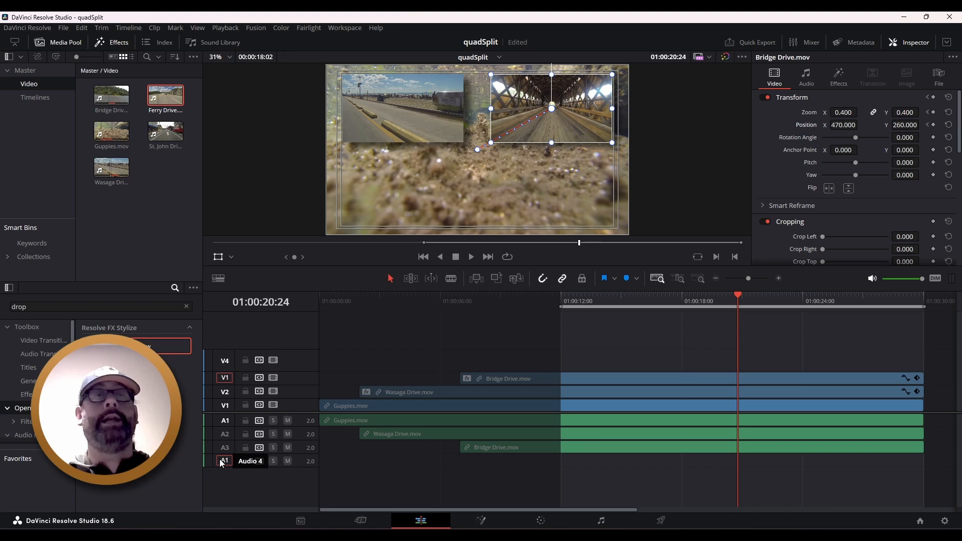
{"action": "left_click", "coordinate": [225, 361]}
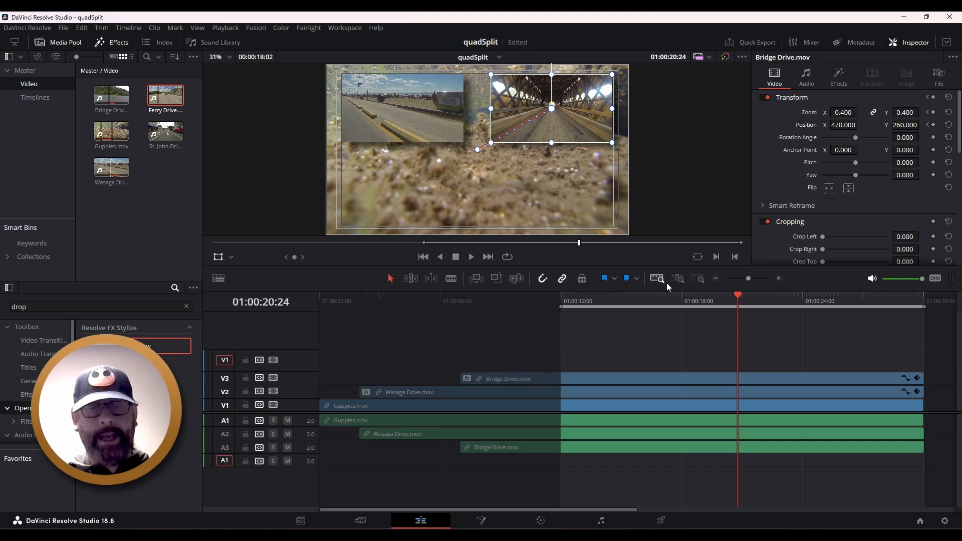
Step: Overwrite Ferry Drive.mov into the marked range on video track 4, and give it a short fade-in
{"action": "left_click", "coordinate": [166, 99]}
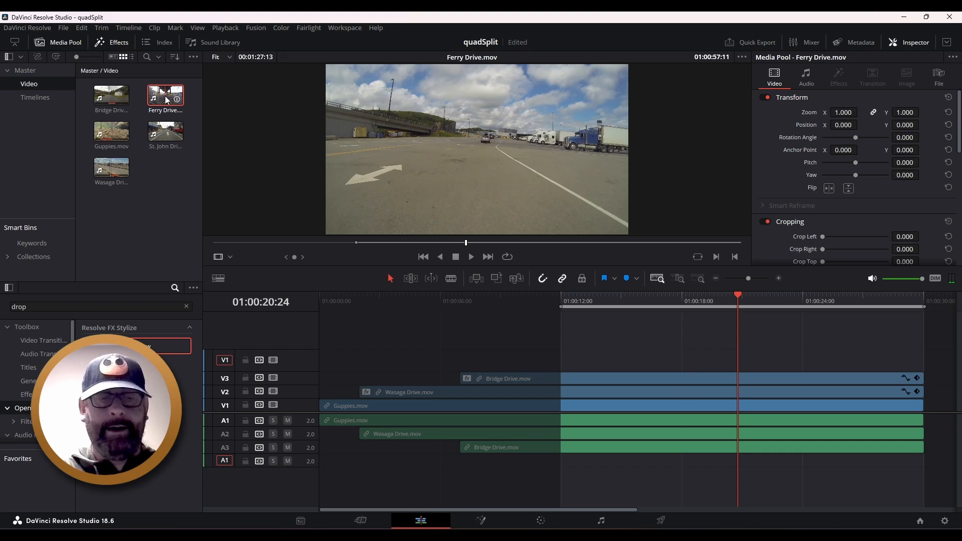
{"action": "key", "text": "F10"}
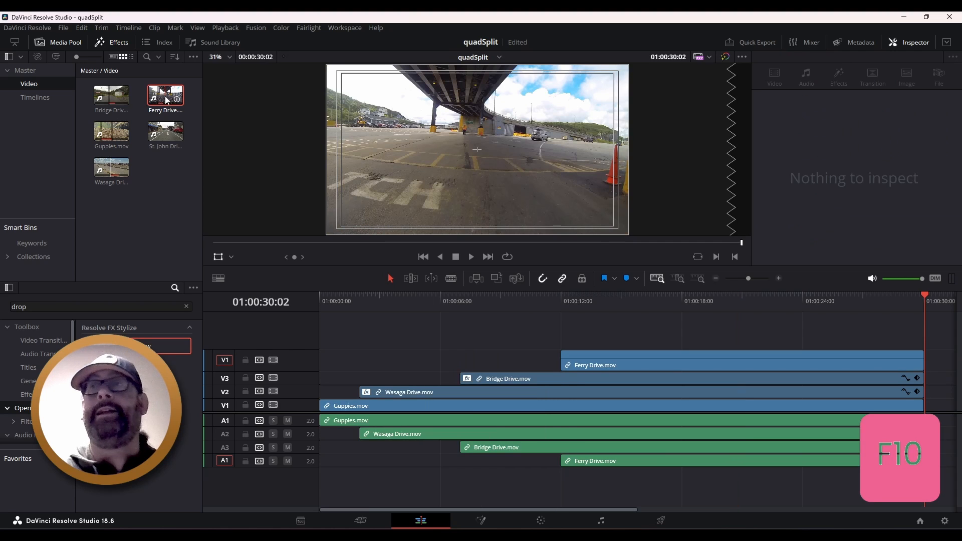
{"action": "left_click_drag", "start_coordinate": [655, 303], "coordinate": [666, 299]}
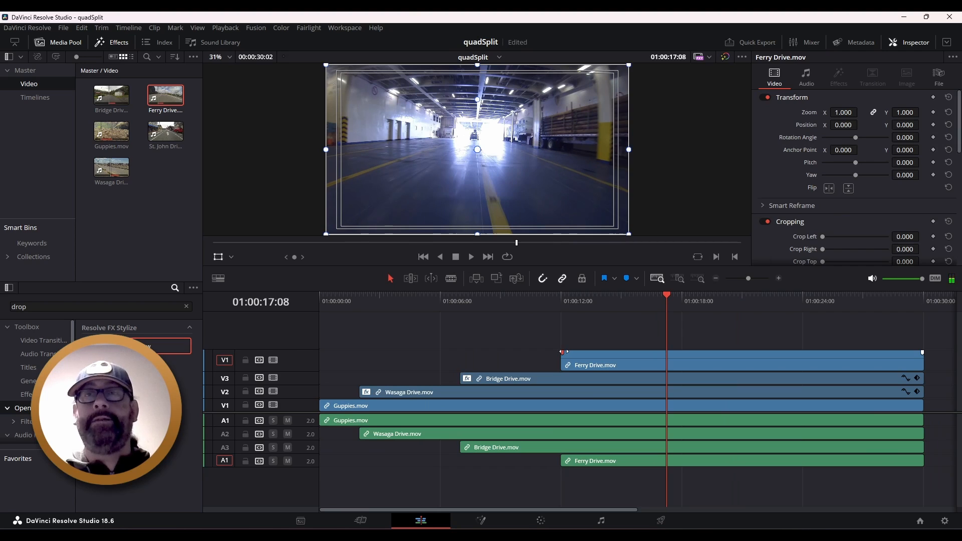
{"action": "left_click_drag", "start_coordinate": [562, 352], "coordinate": [572, 352]}
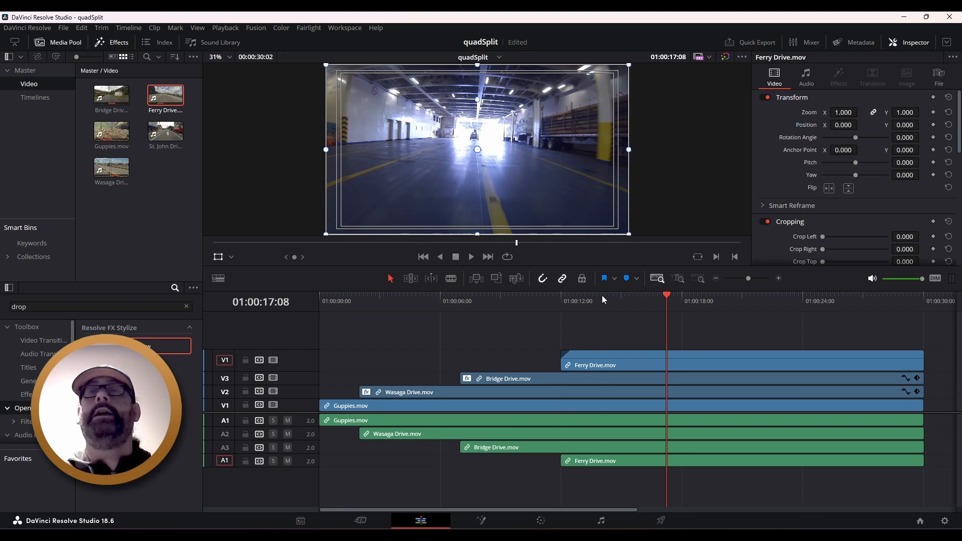
Step: Add zoom and position keyframes to Ferry Drive.mov at 01:00:14:00
{"action": "left_click_drag", "start_coordinate": [583, 297], "coordinate": [566, 296]}
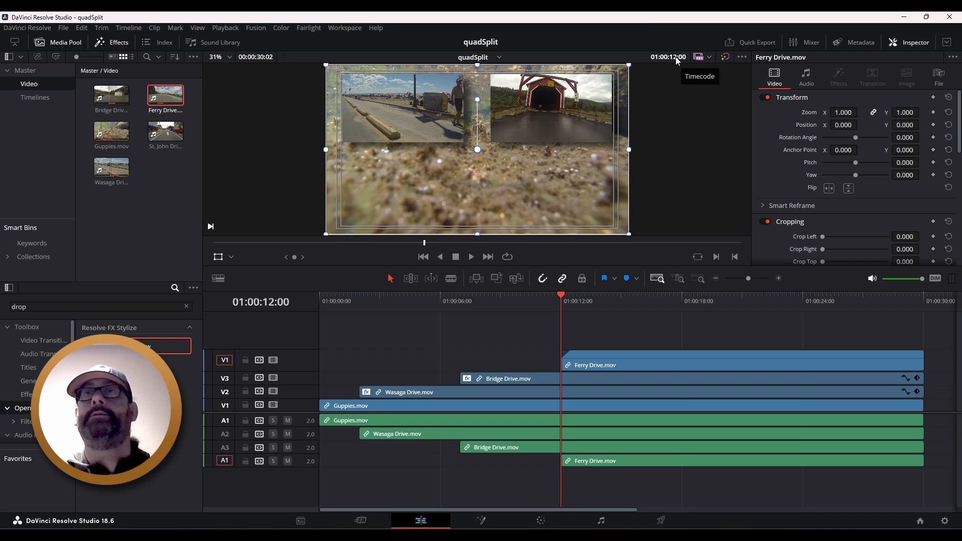
{"action": "left_click", "coordinate": [676, 56]}
{"action": "type", "text": "1400"}
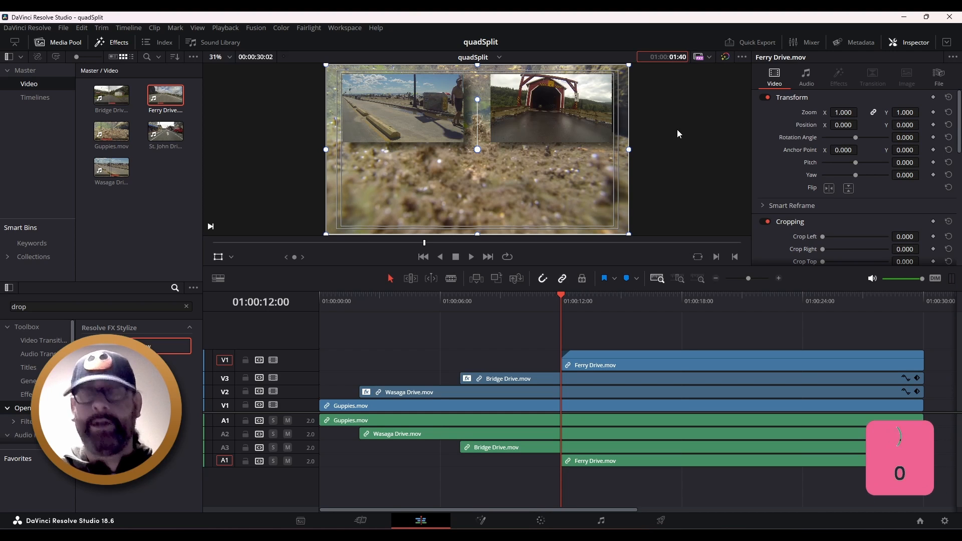
{"action": "key", "text": "Return"}
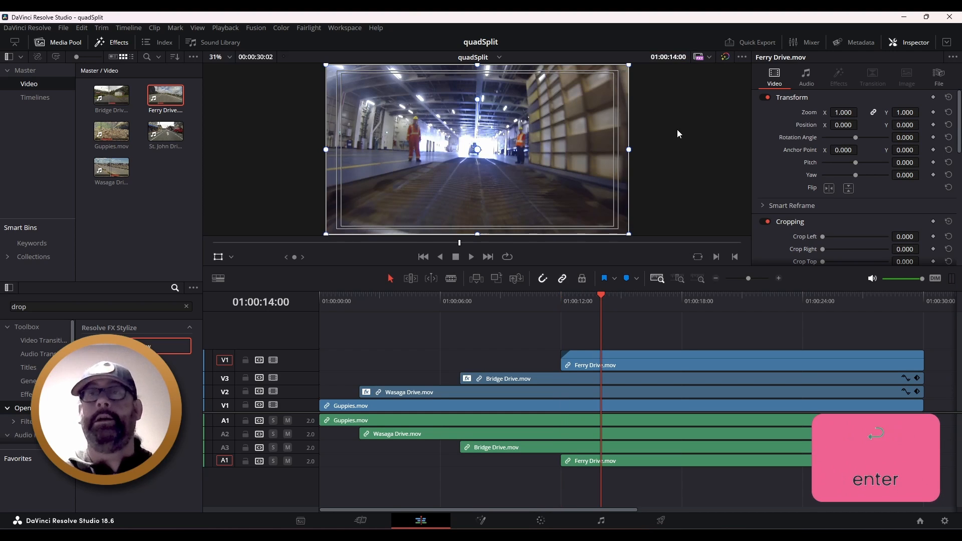
{"action": "left_click", "coordinate": [630, 361]}
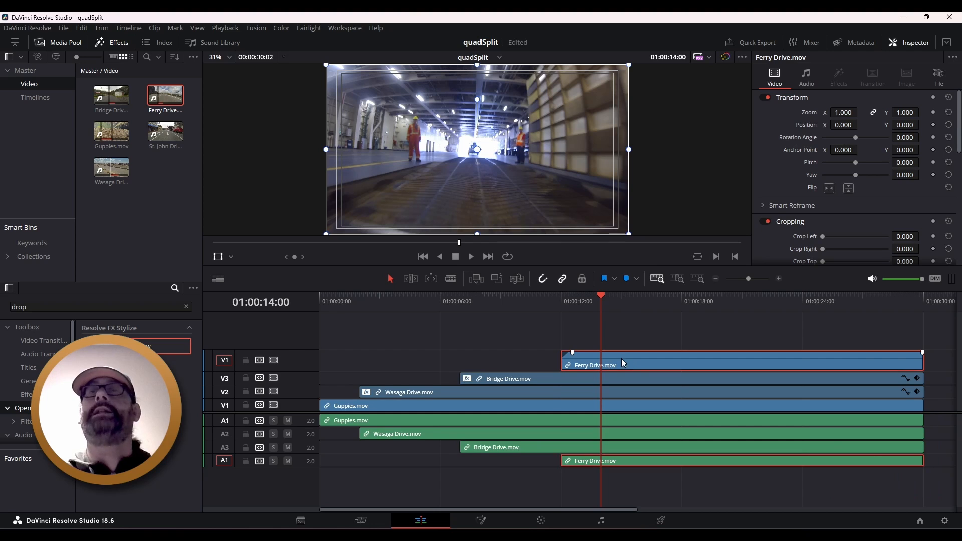
{"action": "left_click", "coordinate": [933, 111]}
{"action": "left_click", "coordinate": [933, 125]}
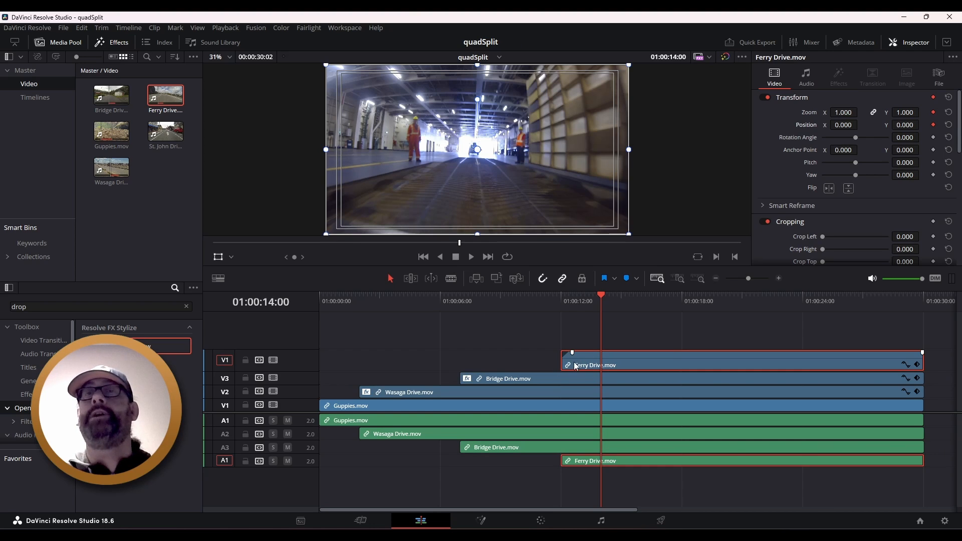
Step: Try a +2:00 timecode offset with Ferry Drive.mov selected, and undo the resulting clip move
{"action": "left_click", "coordinate": [672, 57]}
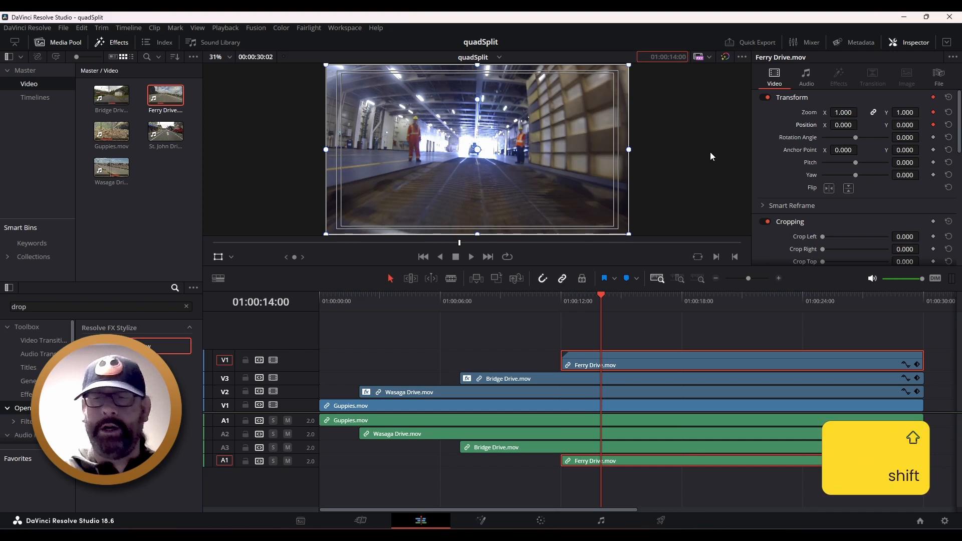
{"action": "type", "text": "+200"}
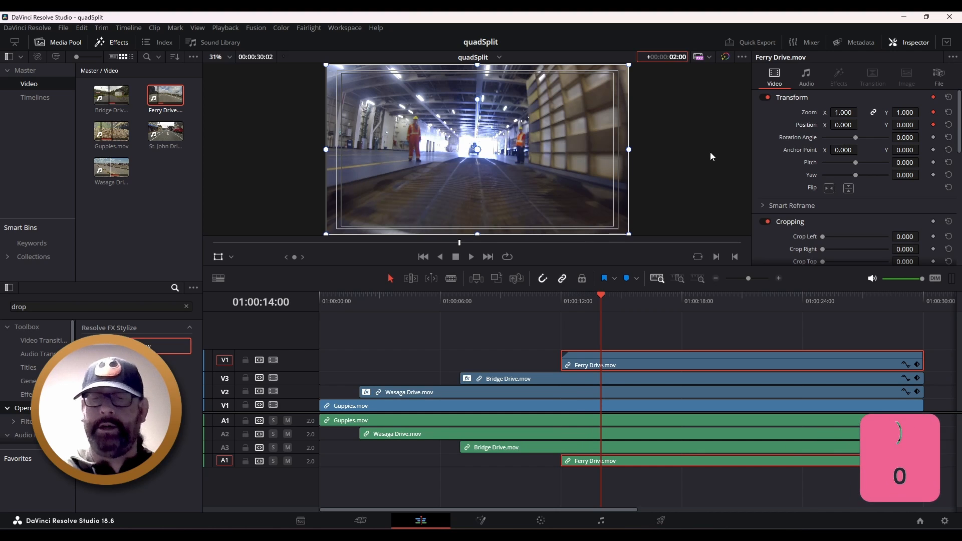
{"action": "key", "text": "Return"}
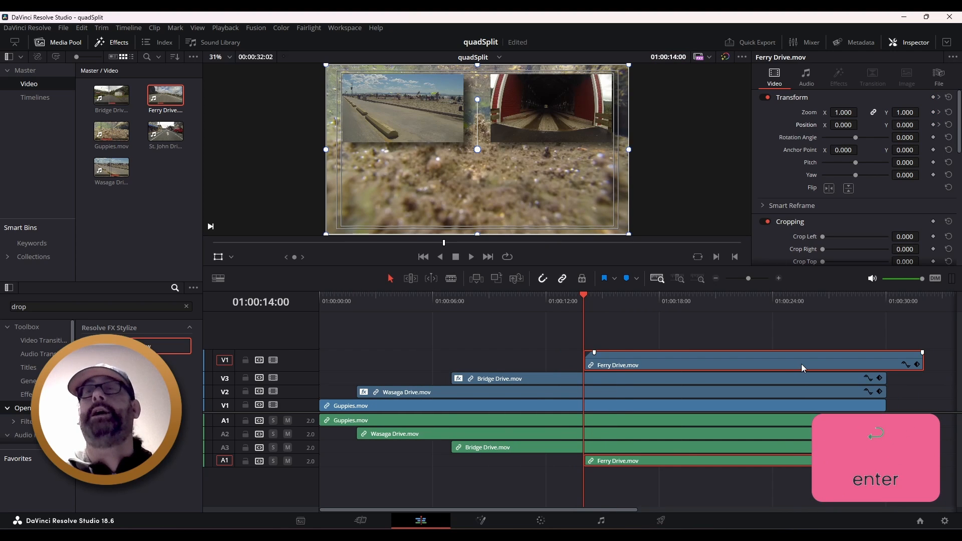
{"action": "key", "text": "ctrl+z"}
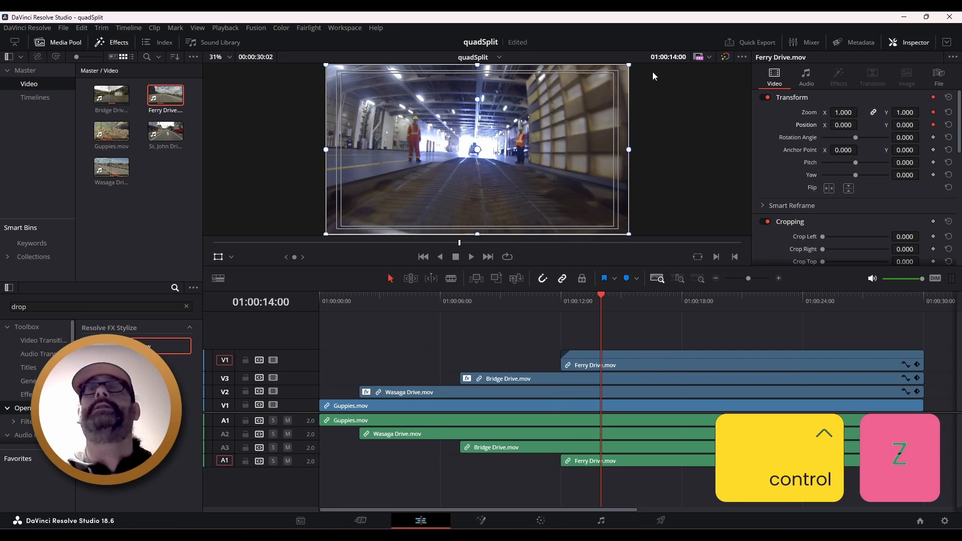
Step: Add zoom and position keyframes to Ferry Drive.mov at 01:00:16:00
{"action": "key", "text": "ctrl+z"}
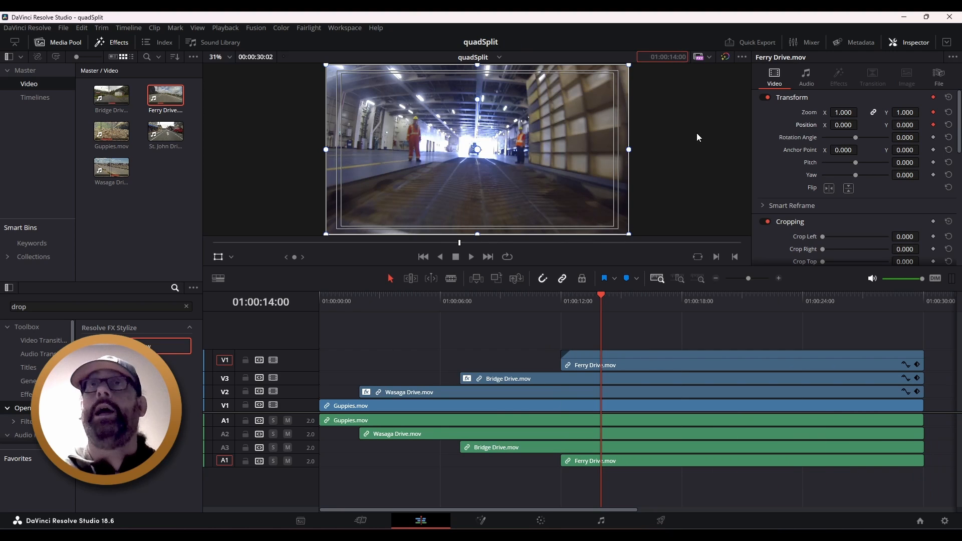
{"action": "type", "text": "1600"}
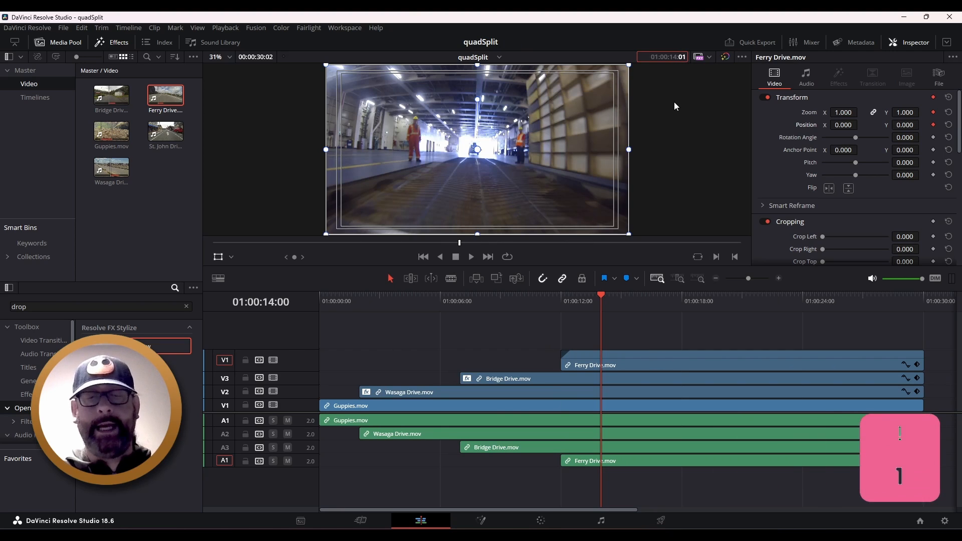
{"action": "key", "text": "Return"}
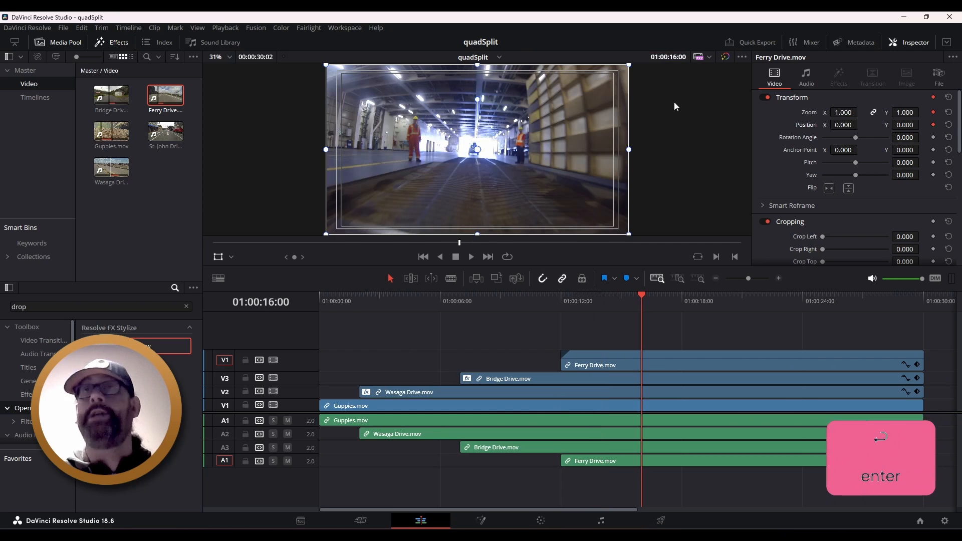
{"action": "left_click", "coordinate": [918, 365]}
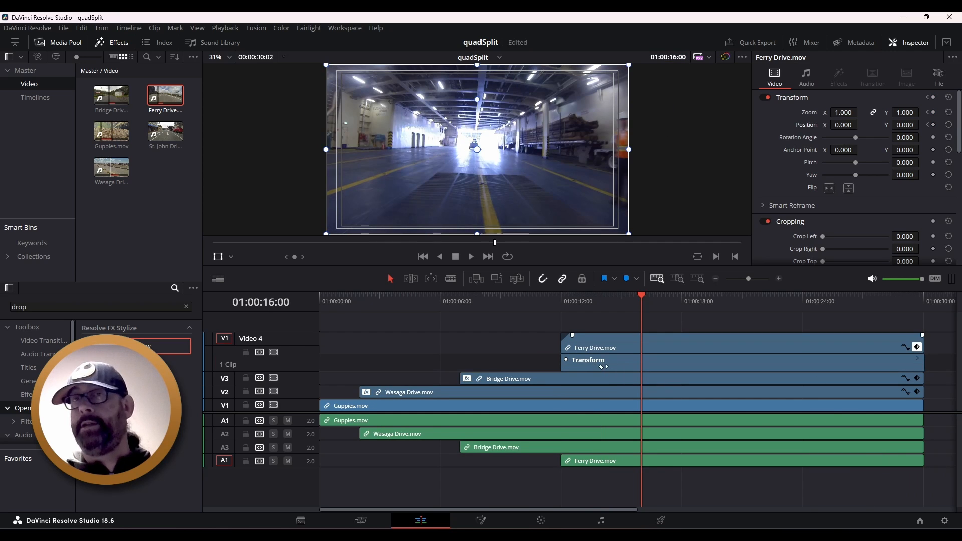
{"action": "left_click", "coordinate": [933, 125]}
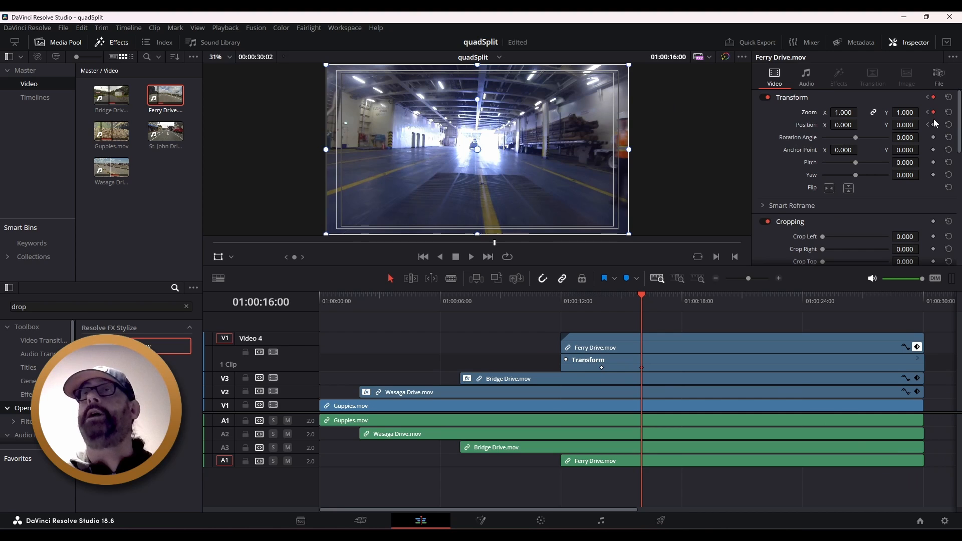
{"action": "left_click", "coordinate": [934, 113]}
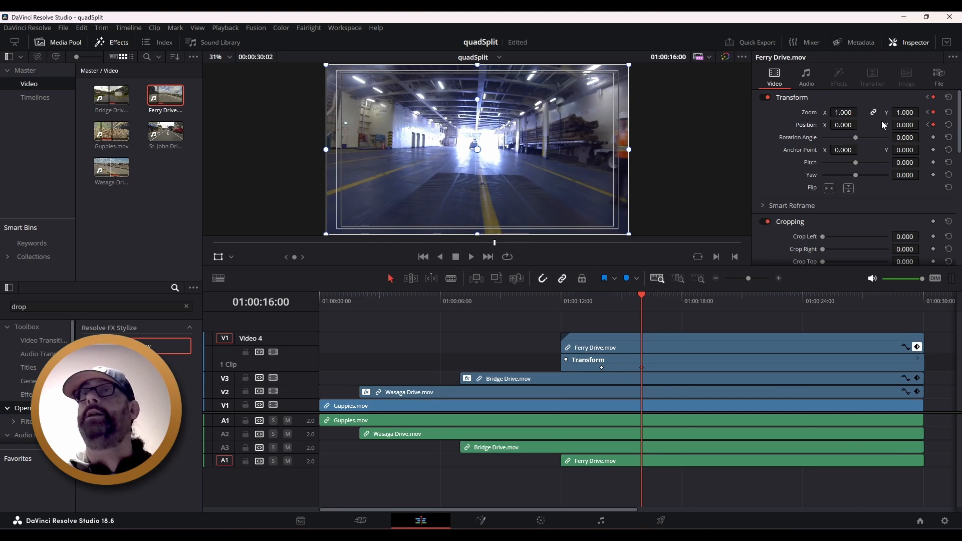
Step: At the 01:00:16:00 keyframes, set Ferry Drive.mov's zoom to 0.4 and its position to X -470, Y -260
{"action": "left_click", "coordinate": [845, 113]}
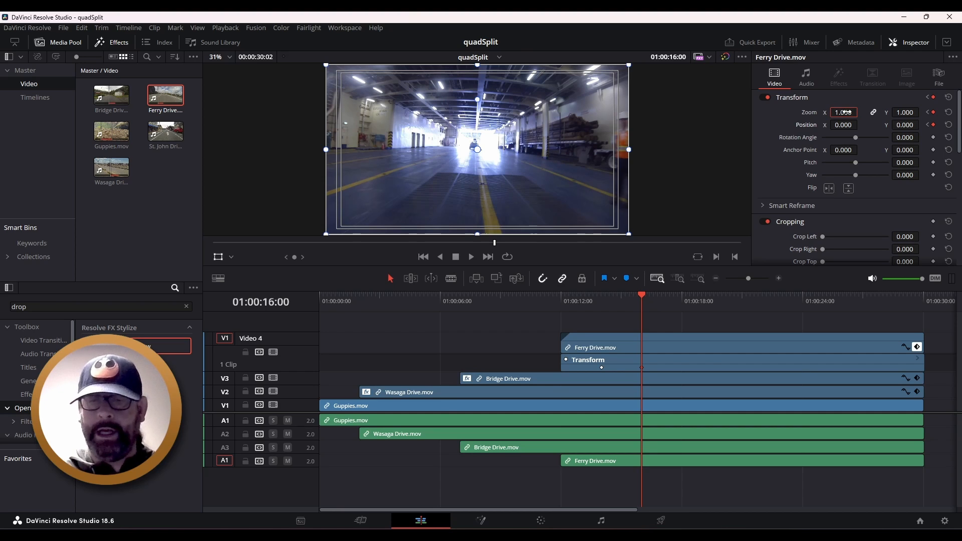
{"action": "type", "text": ".4"}
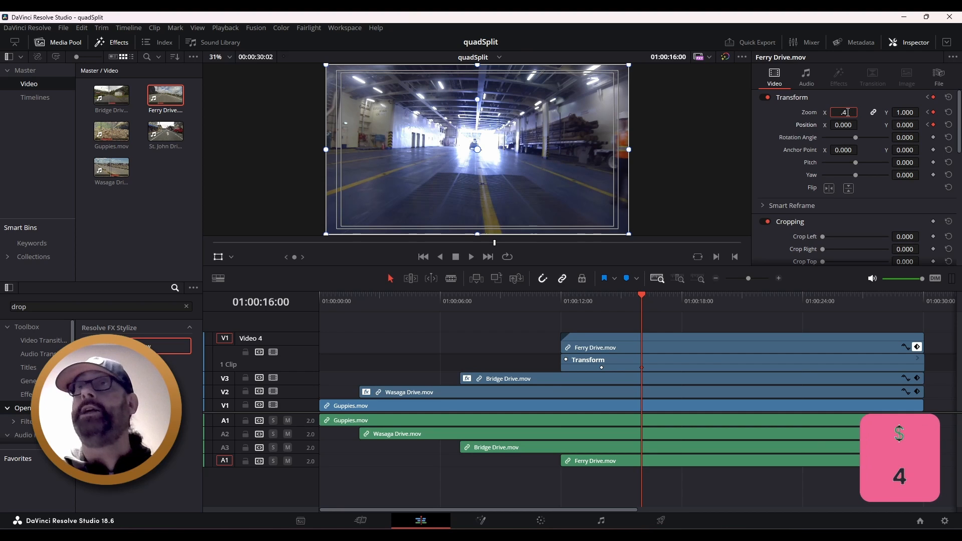
{"action": "key", "text": "Return"}
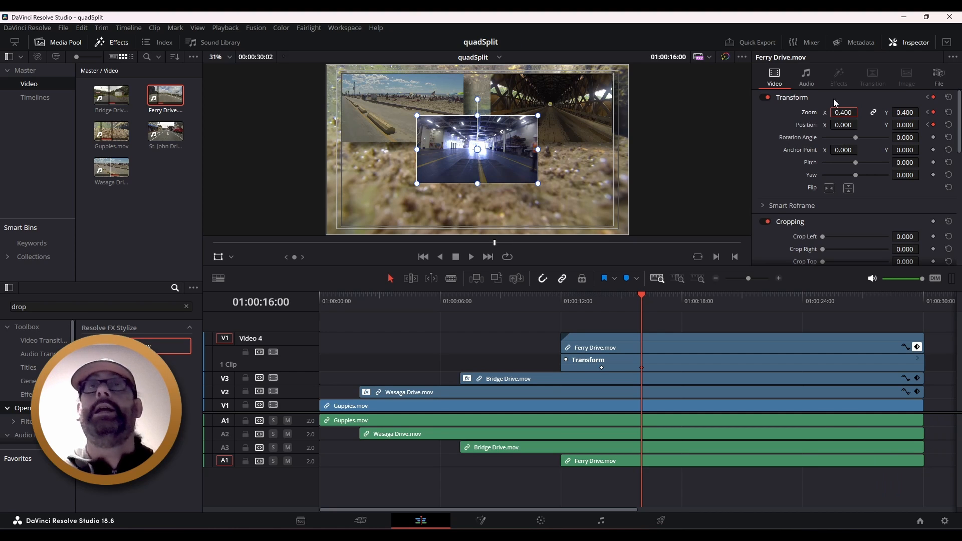
{"action": "left_click", "coordinate": [846, 125]}
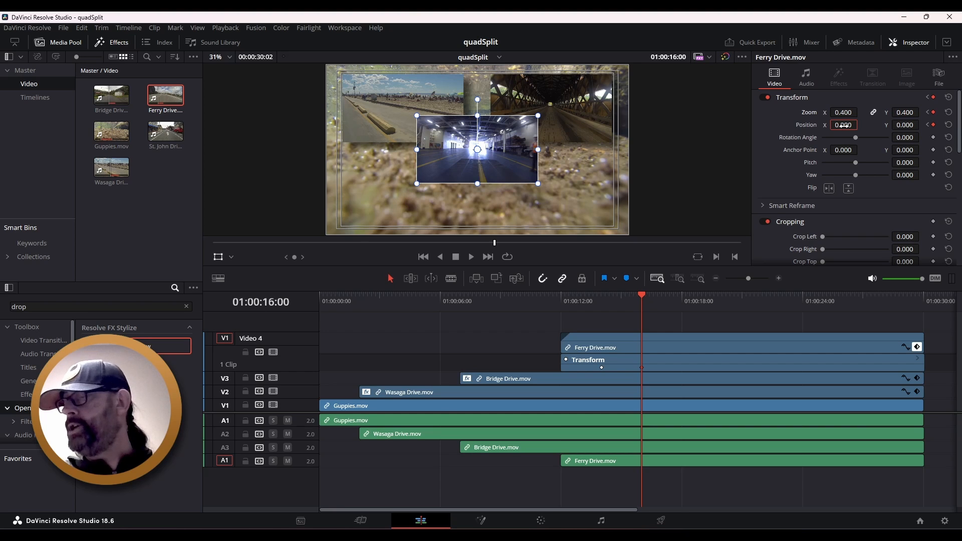
{"action": "type", "text": "-470"}
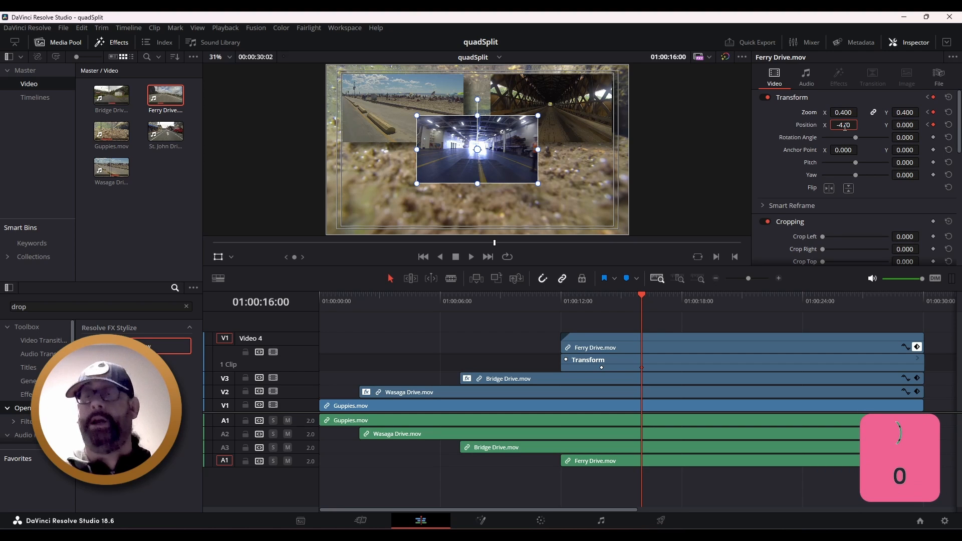
{"action": "key", "text": "Return"}
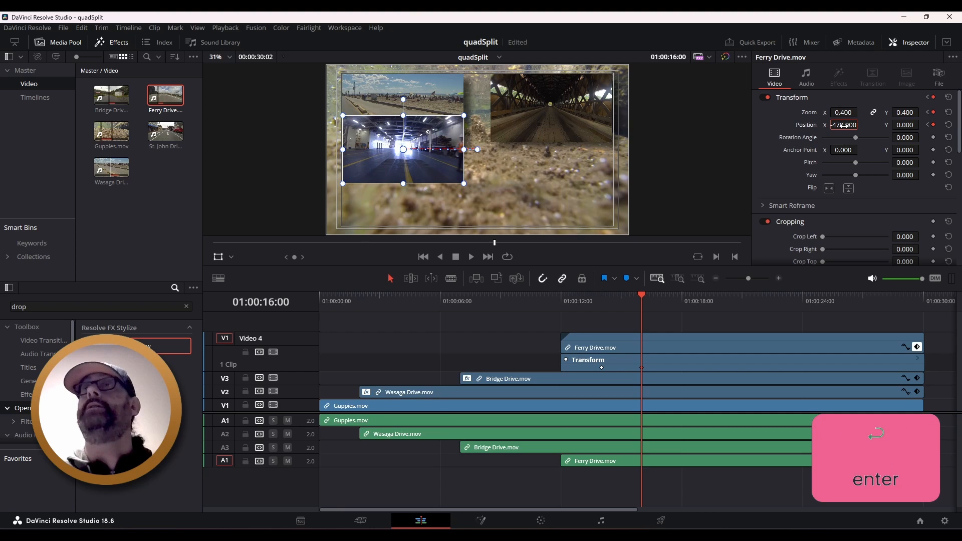
{"action": "left_click", "coordinate": [905, 125]}
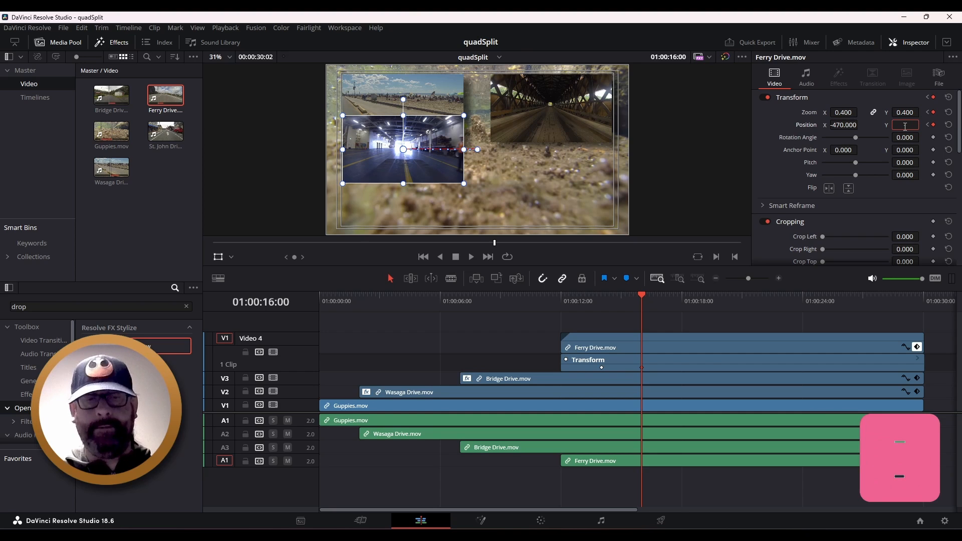
{"action": "type", "text": "-260"}
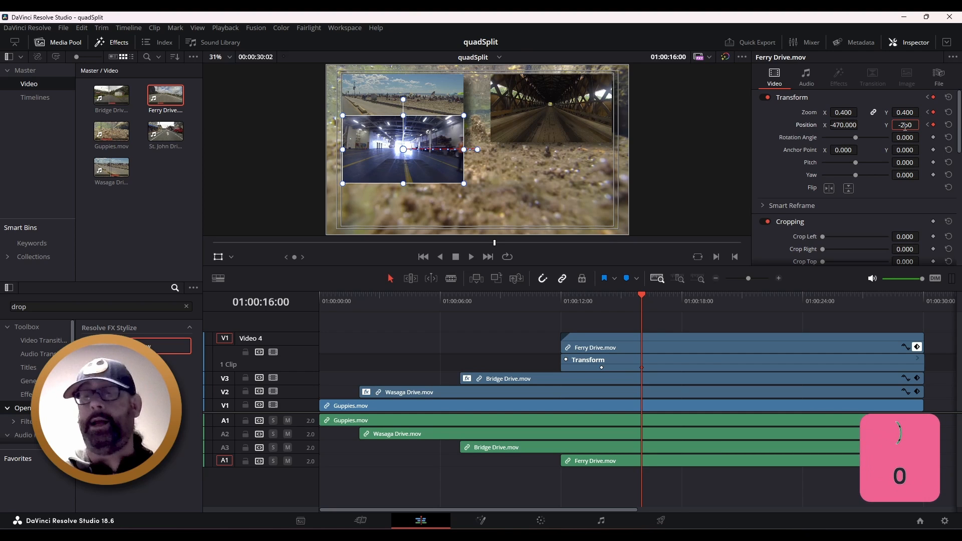
{"action": "key", "text": "Return"}
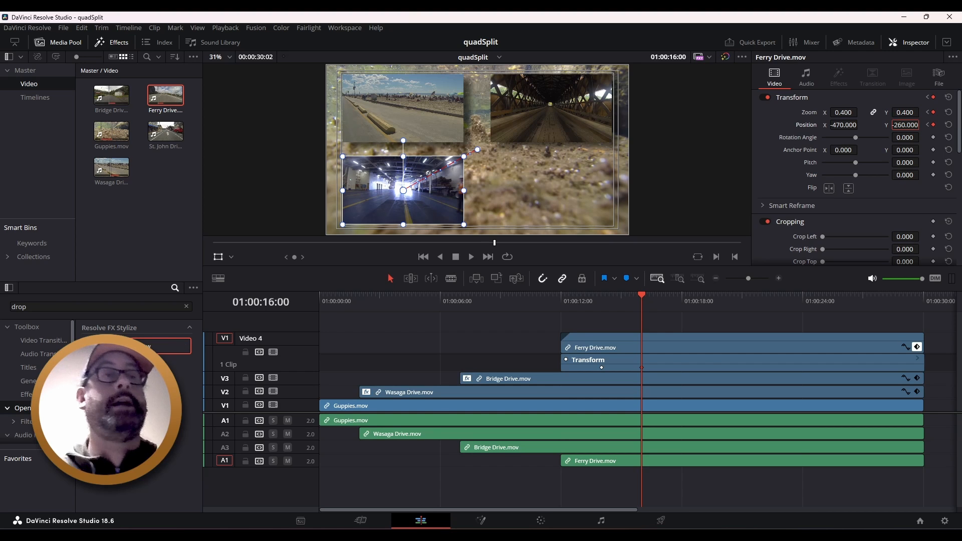
Step: Apply the Drop Shadow effect to Ferry Drive.mov with a shadow strength of 0.6
{"action": "left_click_drag", "start_coordinate": [150, 346], "coordinate": [623, 345]}
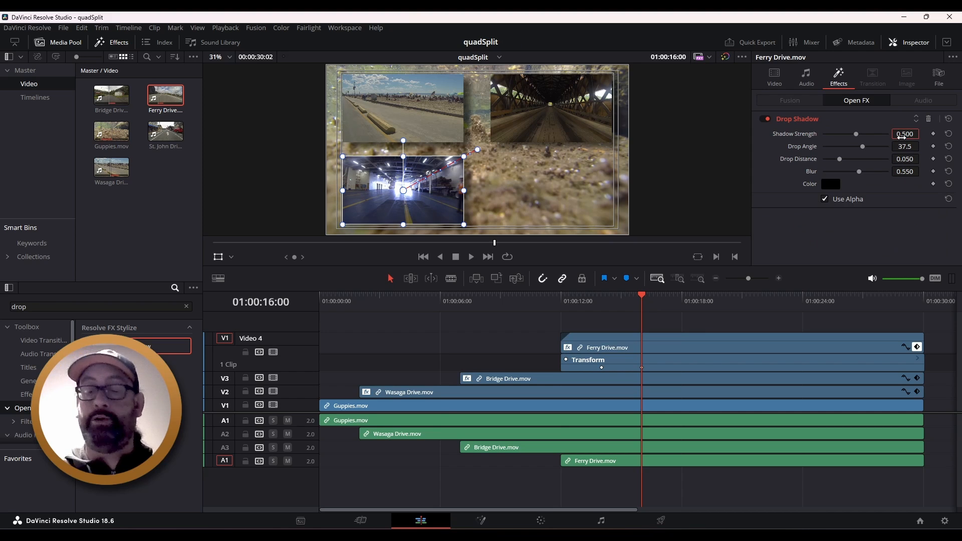
{"action": "double_click", "coordinate": [902, 135]}
{"action": "type", "text": "6"}
{"action": "key", "text": "Return"}
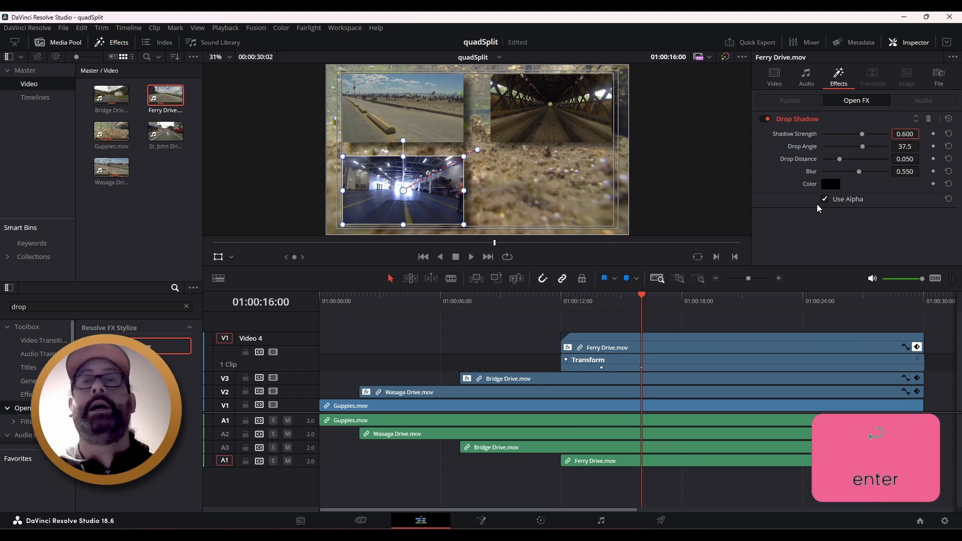
Step: Play the timeline from the start of Ferry Drive.mov to review its move into the corner
{"action": "left_click", "coordinate": [603, 301]}
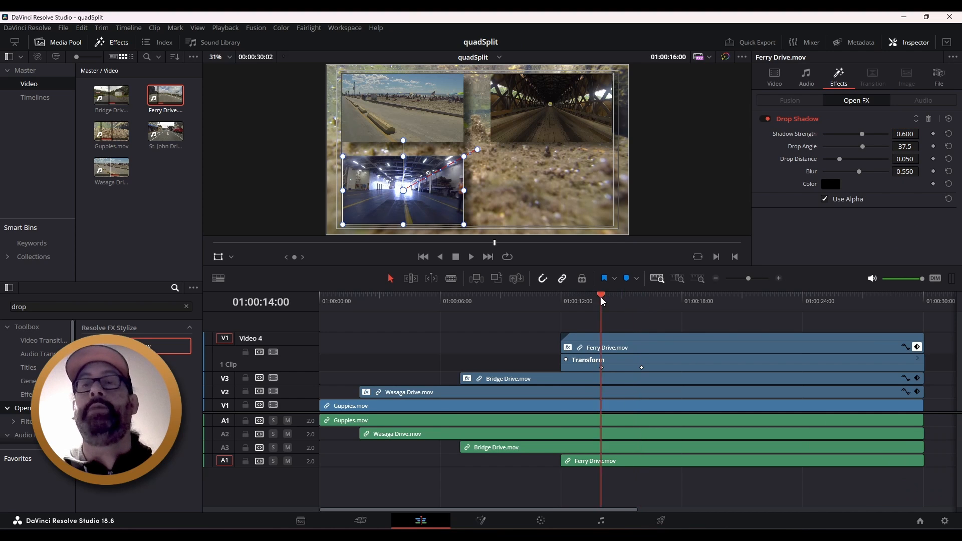
{"action": "left_click", "coordinate": [561, 300]}
{"action": "key", "text": "space"}
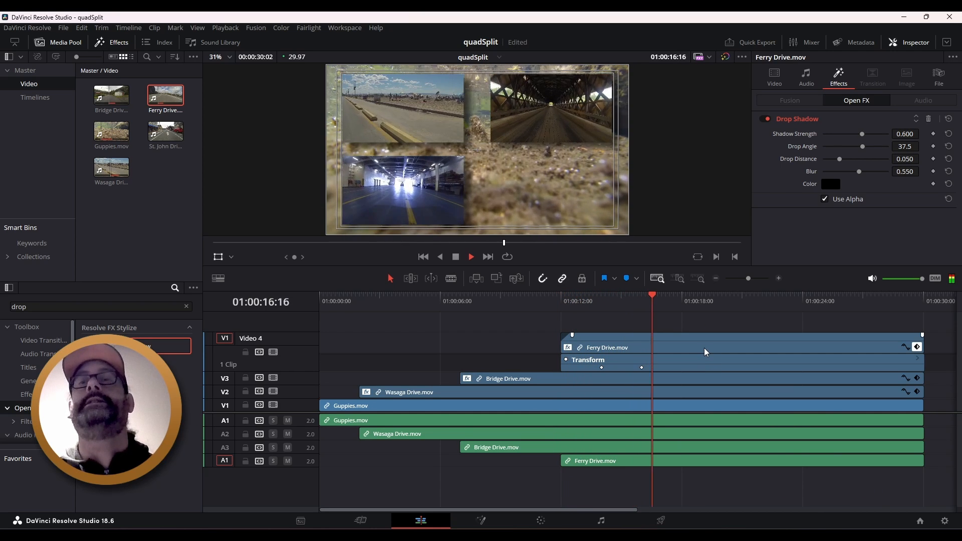
{"action": "key", "text": "space"}
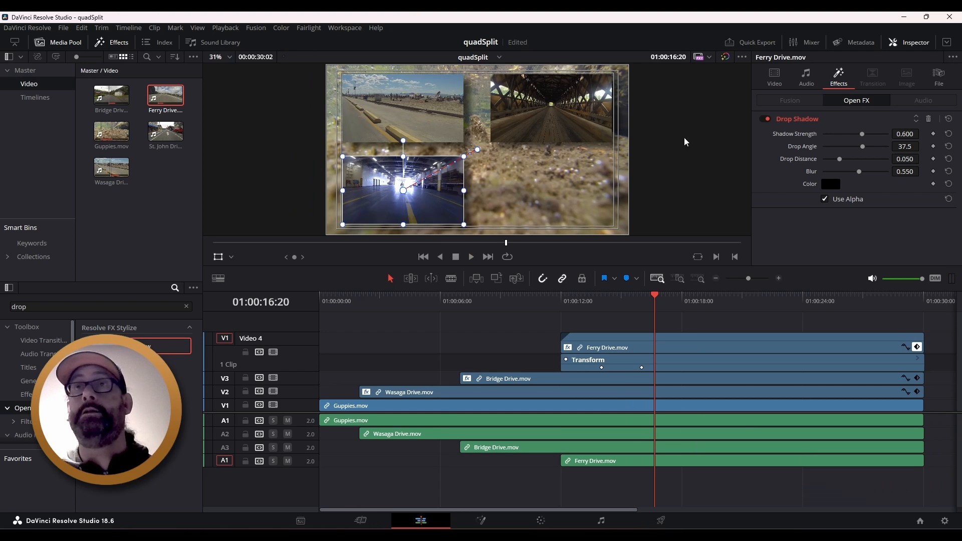
Step: Mark an in-to-out range from 01:00:17:00 to the end of the stacked clips
{"action": "left_click", "coordinate": [675, 56]}
{"action": "type", "text": "1700"}
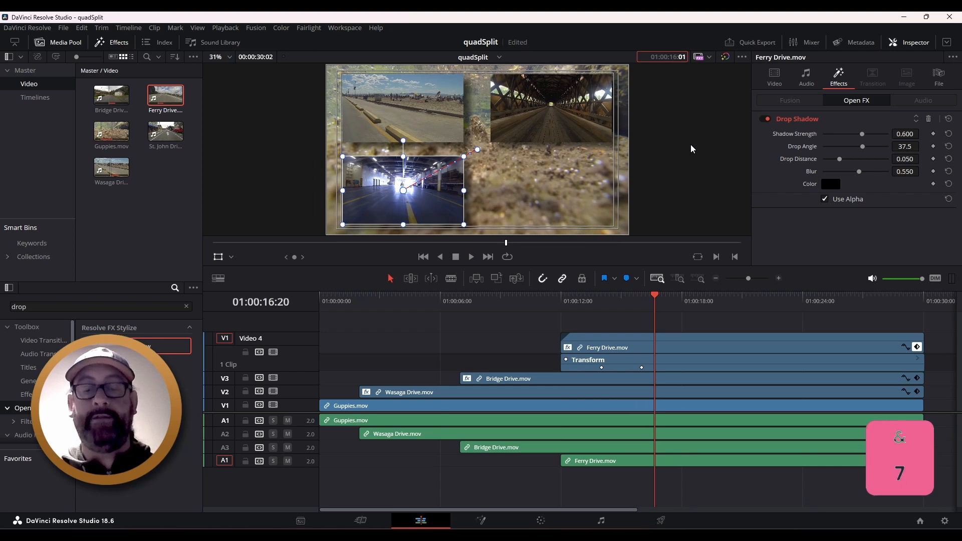
{"action": "key", "text": "Return"}
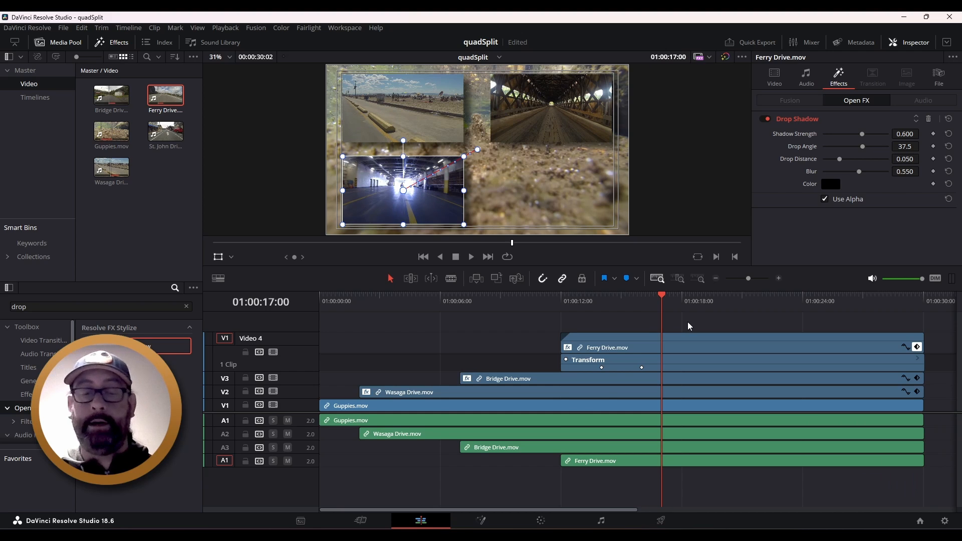
{"action": "key", "text": "i"}
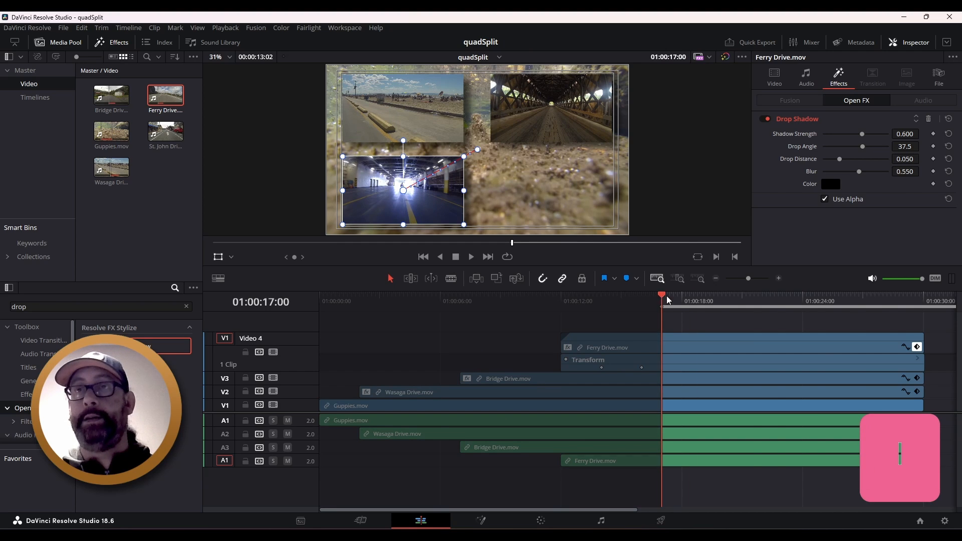
{"action": "left_click_drag", "start_coordinate": [662, 298], "coordinate": [787, 294]}
{"action": "key", "text": "o"}
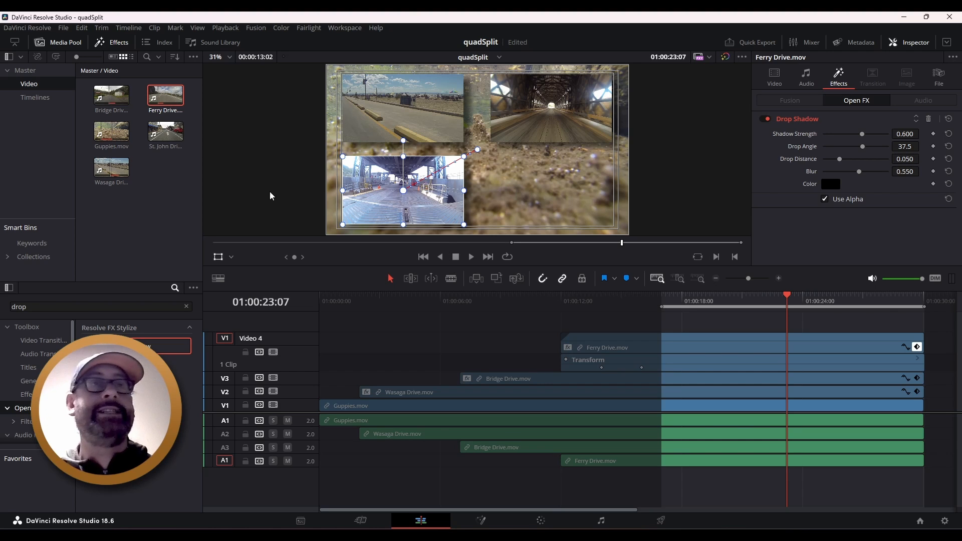
Step: Select the stray transform keyframe on Ferry Drive.mov at 01:00:23:07
{"action": "left_click_drag", "start_coordinate": [270, 193], "coordinate": [245, 192]}
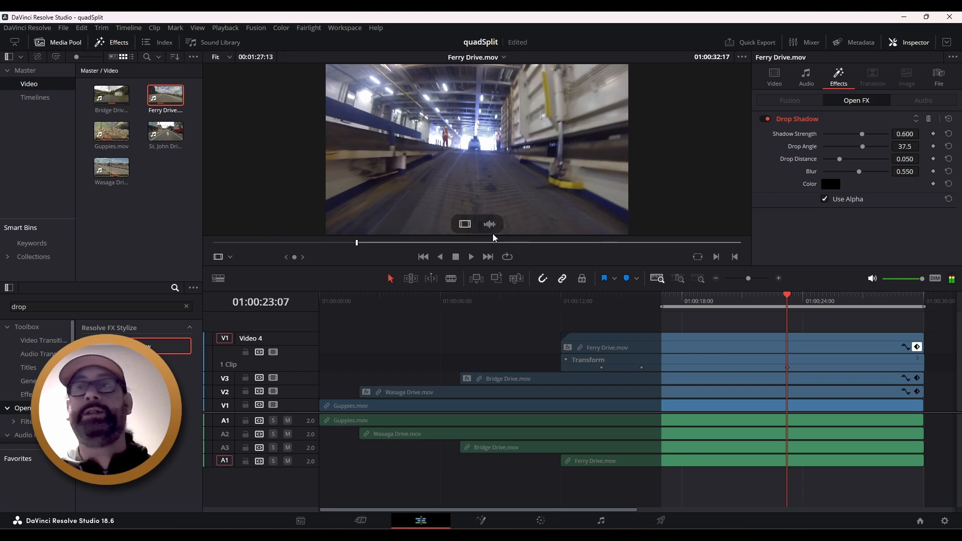
{"action": "mouse_move", "coordinate": [736, 296]}
{"action": "left_mouse_down"}
{"action": "mouse_move", "coordinate": [762, 297]}
{"action": "mouse_move", "coordinate": [682, 296]}
{"action": "mouse_move", "coordinate": [787, 298]}
{"action": "mouse_move", "coordinate": [736, 298]}
{"action": "left_mouse_up"}
{"action": "left_click", "coordinate": [788, 366]}
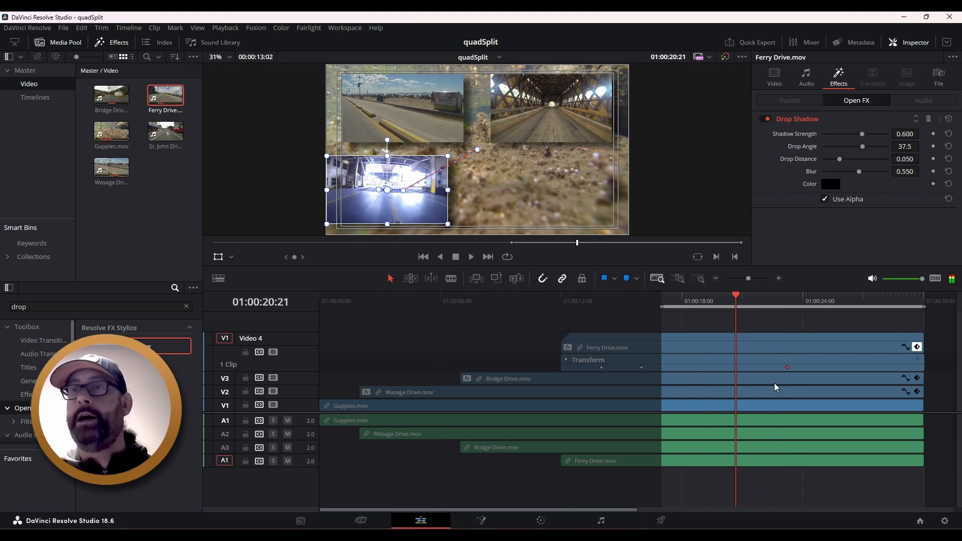
Step: Delete the last Transform keyframe on the Ferry Drive.mov clip, near 01:00:23, and move the playhead back to 01:00:16:00
{"action": "left_click", "coordinate": [791, 370]}
{"action": "left_click", "coordinate": [789, 368]}
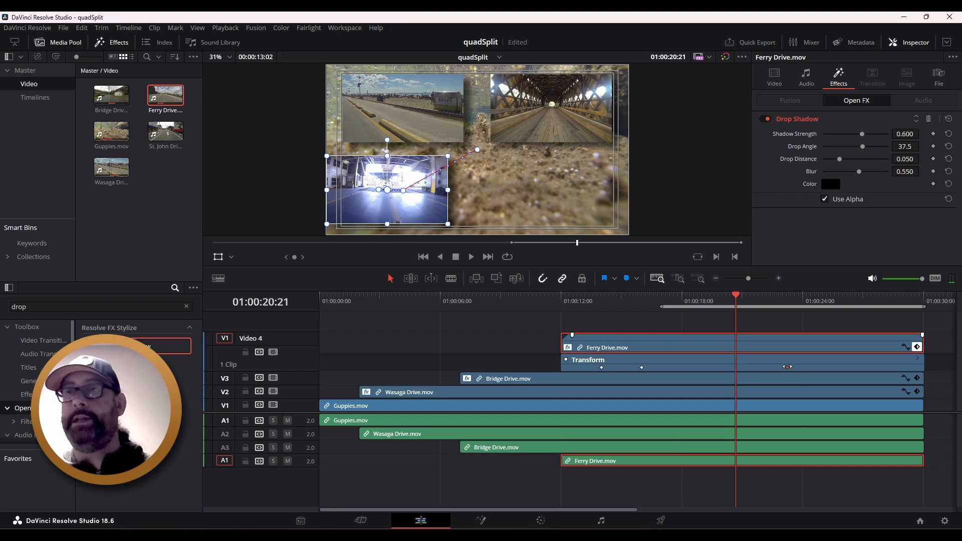
{"action": "key", "text": "BackSpace"}
{"action": "left_click_drag", "start_coordinate": [739, 299], "coordinate": [709, 299]}
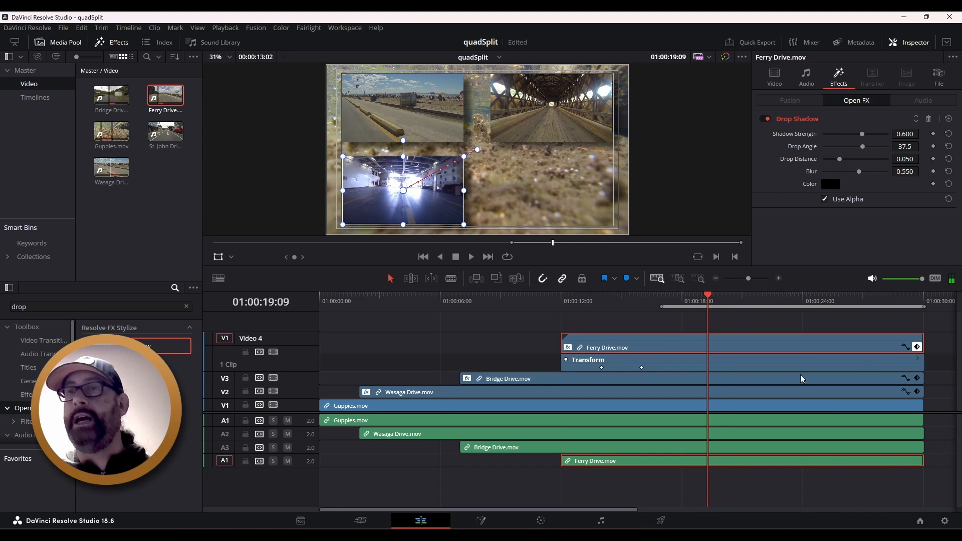
{"action": "left_click_drag", "start_coordinate": [709, 299], "coordinate": [642, 300]}
{"action": "left_click", "coordinate": [673, 331]}
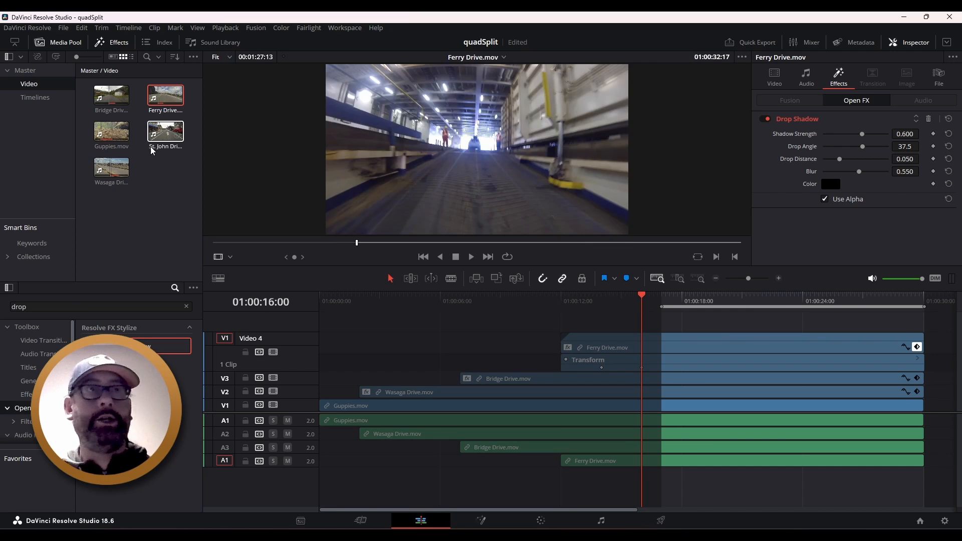
Step: Load St. John Drive.mov from the media pool into the source viewer and mark its In point at 01:00:25:05
{"action": "left_click", "coordinate": [161, 133]}
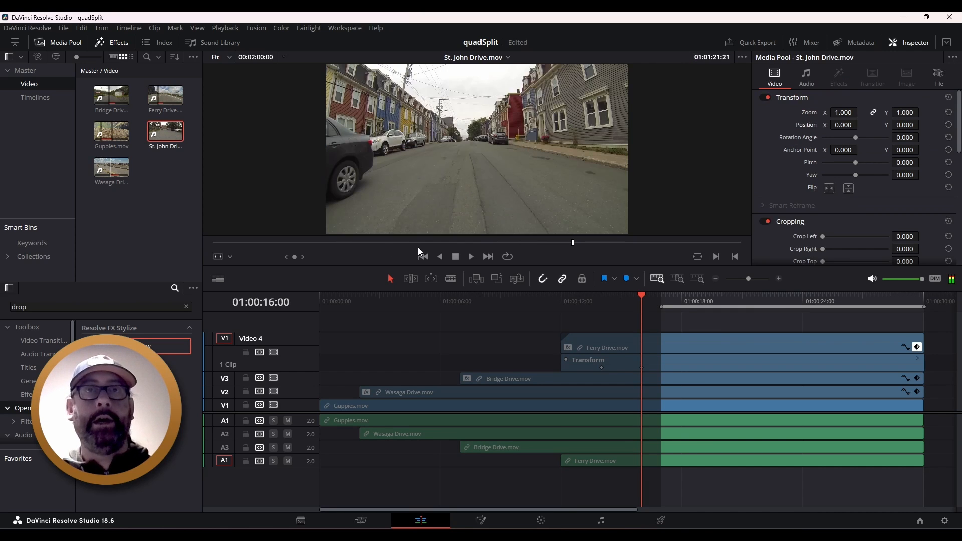
{"action": "left_click_drag", "start_coordinate": [413, 243], "coordinate": [324, 244]}
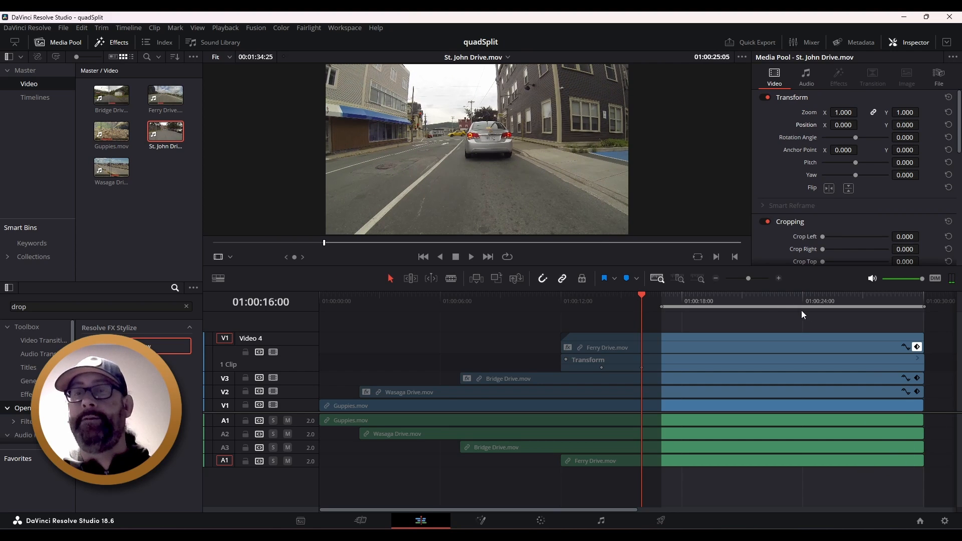
Step: Add a stereo audio track and a new video track to the timeline as destinations for the next clip
{"action": "left_click", "coordinate": [287, 332]}
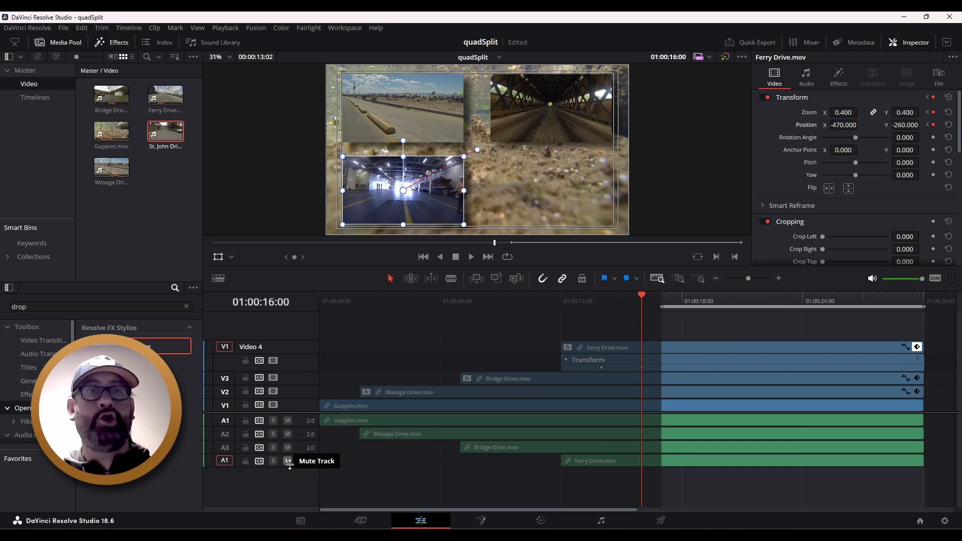
{"action": "right_click", "coordinate": [272, 488]}
{"action": "mouse_move", "coordinate": [315, 375]}
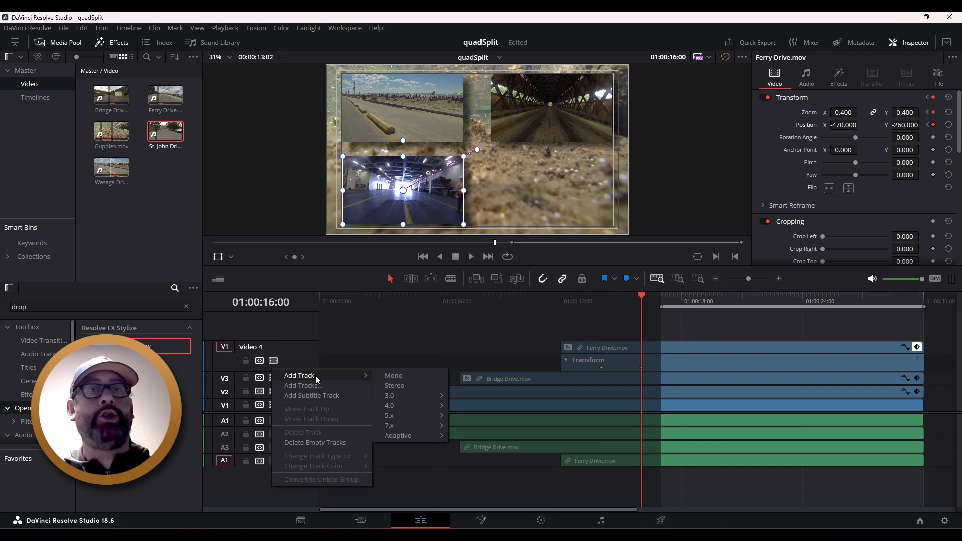
{"action": "left_click", "coordinate": [410, 385]}
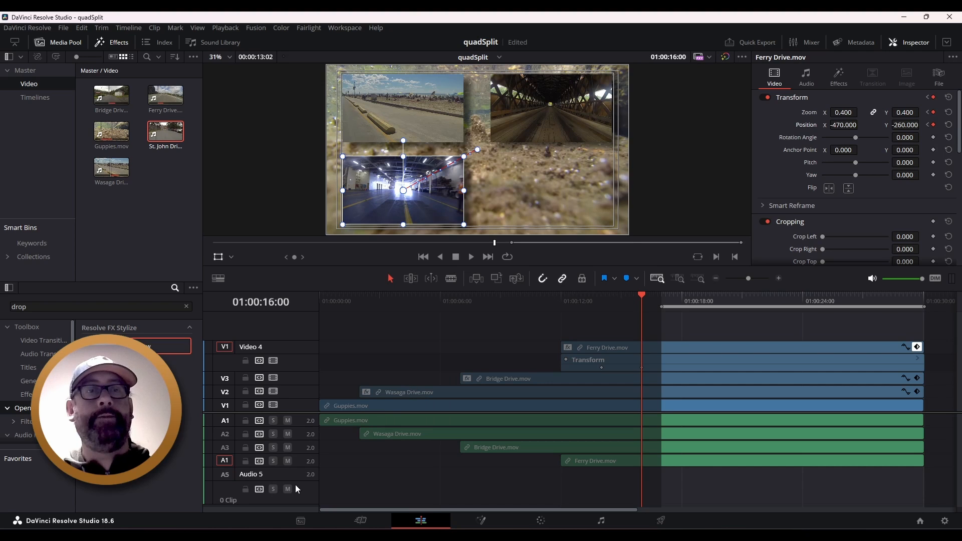
{"action": "right_click", "coordinate": [238, 323]}
{"action": "left_click", "coordinate": [259, 330]}
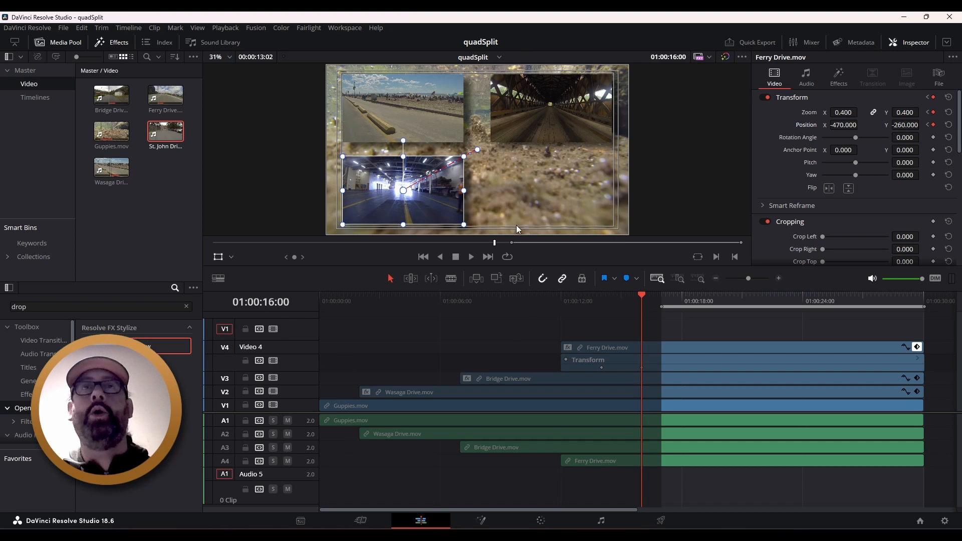
Step: Overwrite St. John Drive.mov into the marked timeline range on the new tracks and add a short video fade-in at its start
{"action": "left_click", "coordinate": [160, 133]}
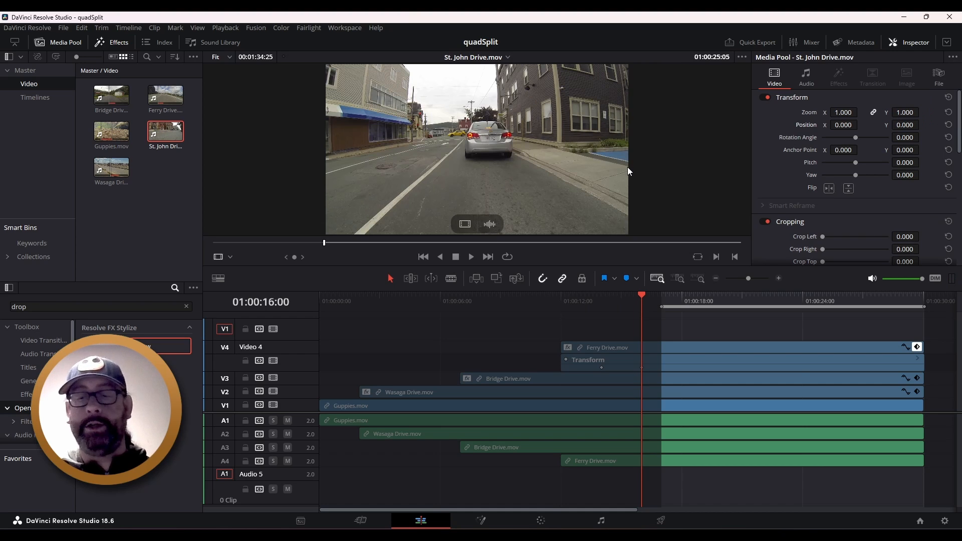
{"action": "key", "text": "F10"}
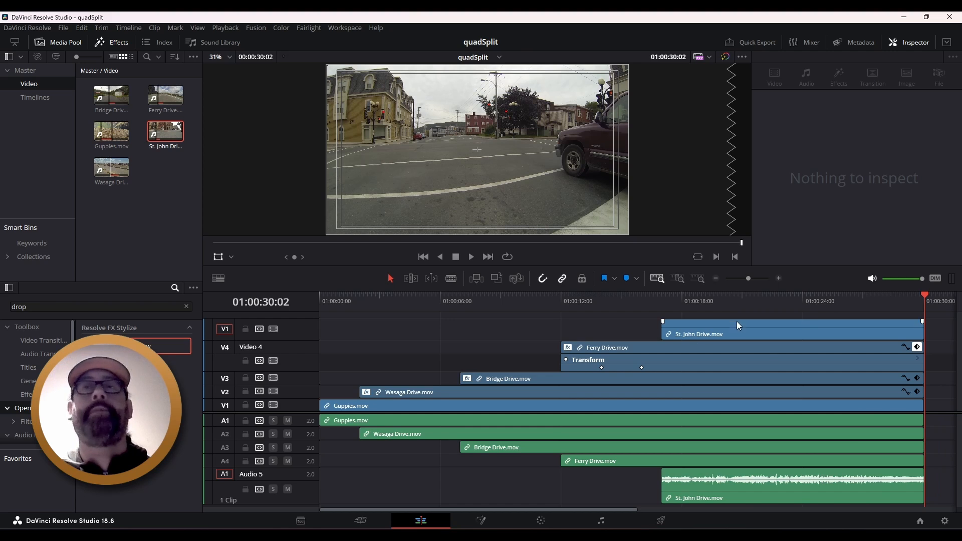
{"action": "left_click_drag", "start_coordinate": [778, 300], "coordinate": [664, 296]}
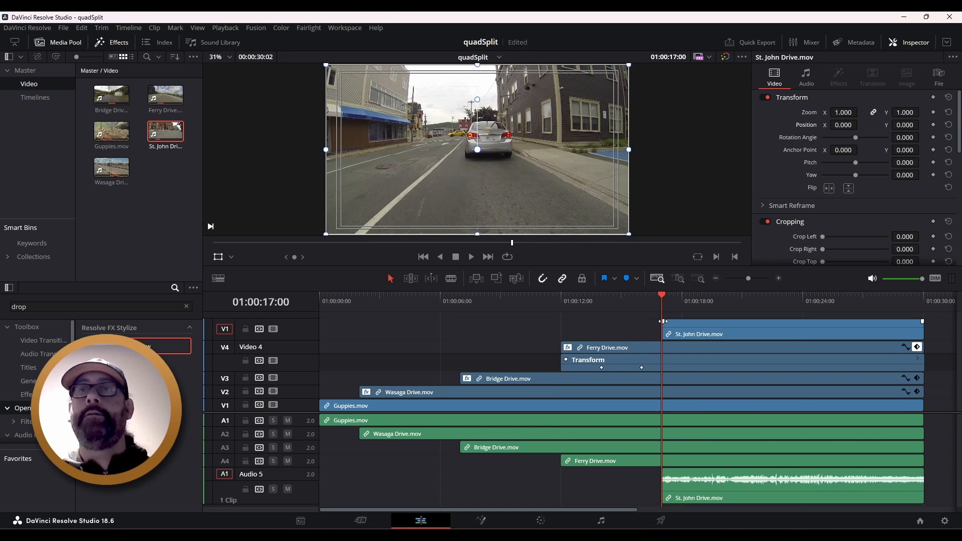
{"action": "left_click_drag", "start_coordinate": [663, 321], "coordinate": [674, 321]}
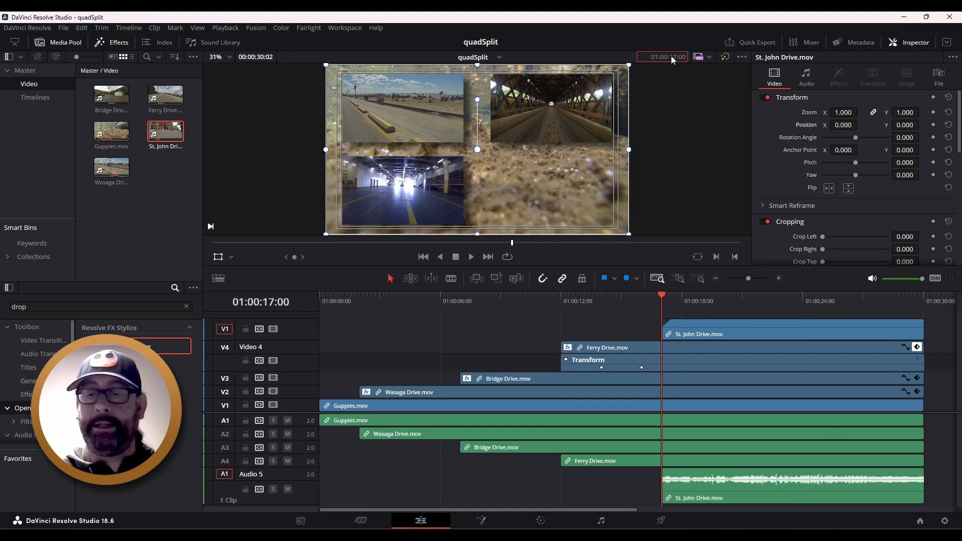
Step: Advance the playhead two seconds to 01:00:19:00 and add Zoom and Position keyframes to the St. John Drive.mov clip
{"action": "type", "text": "+200"}
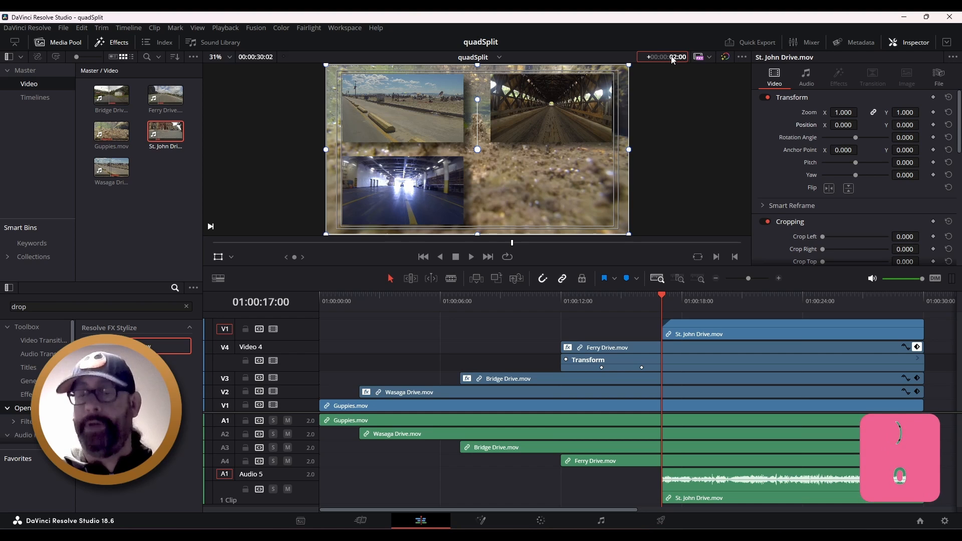
{"action": "key", "text": "Return"}
{"action": "left_click", "coordinate": [769, 331]}
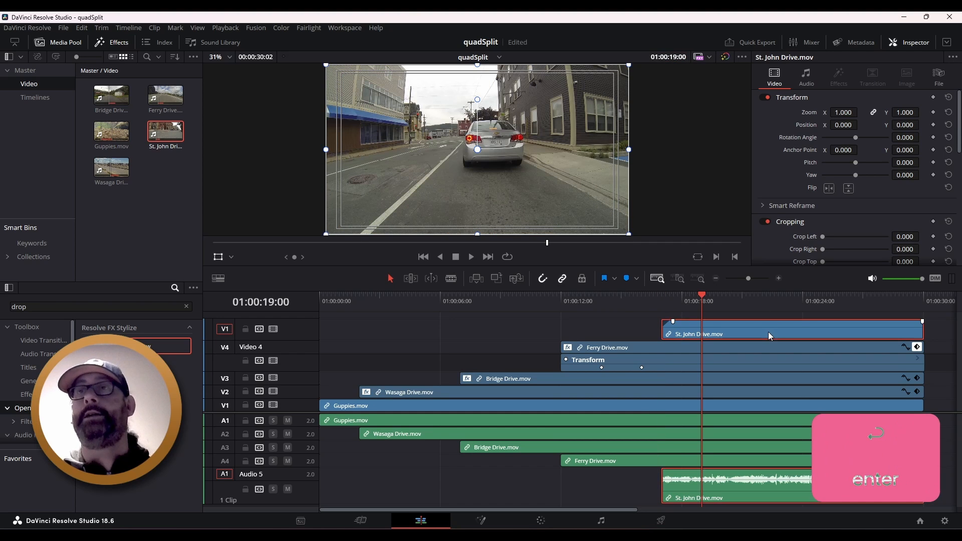
{"action": "left_click", "coordinate": [934, 111]}
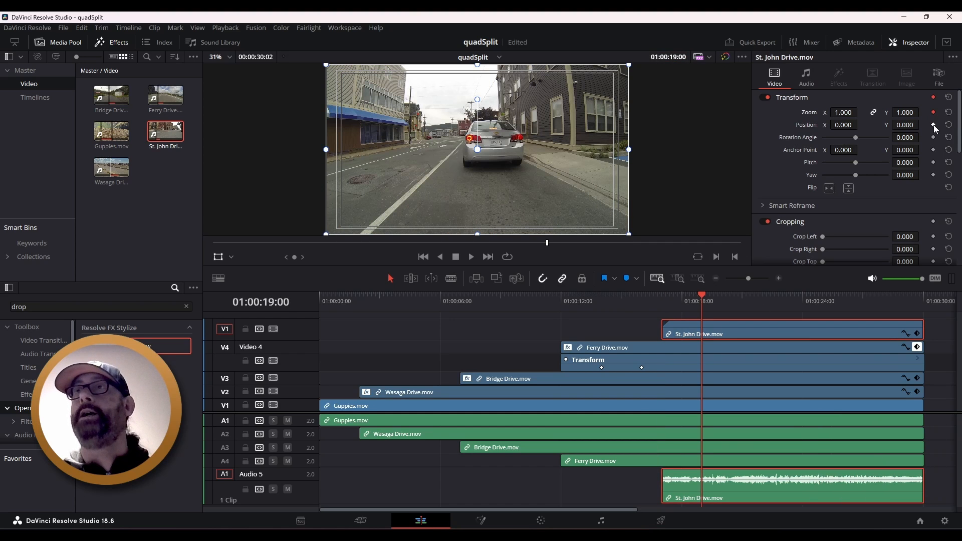
{"action": "left_click", "coordinate": [934, 125]}
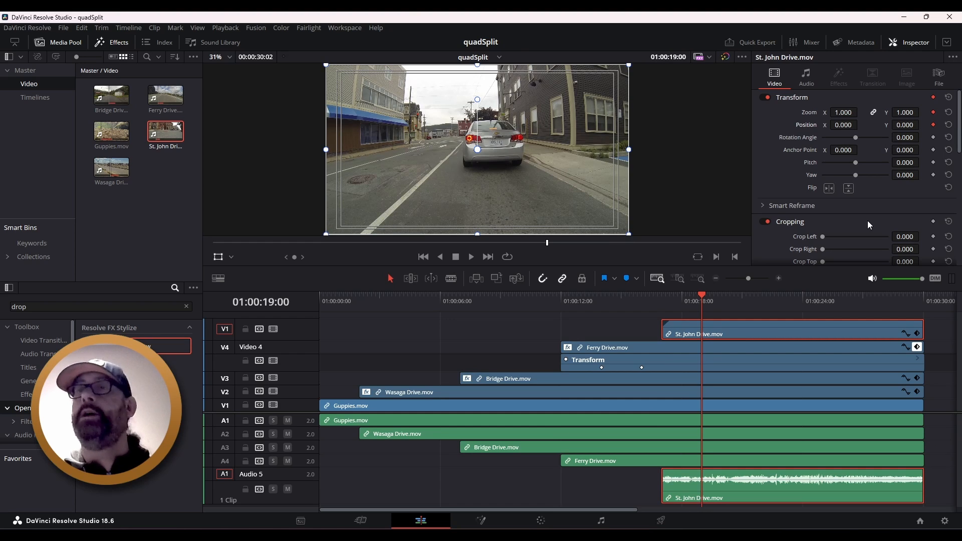
{"action": "left_click", "coordinate": [675, 56]}
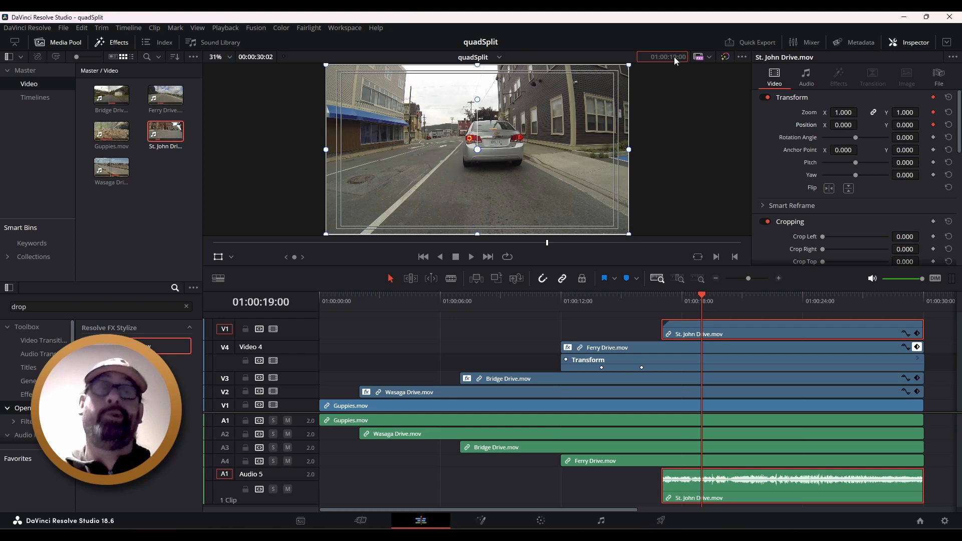
{"action": "type", "text": "+200"}
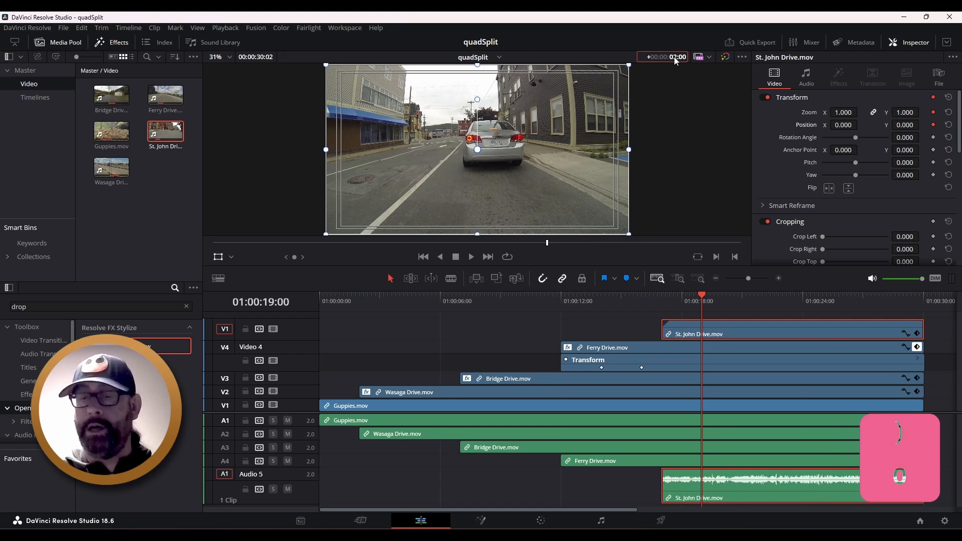
{"action": "key", "text": "Return"}
{"action": "key", "text": "ctrl+z"}
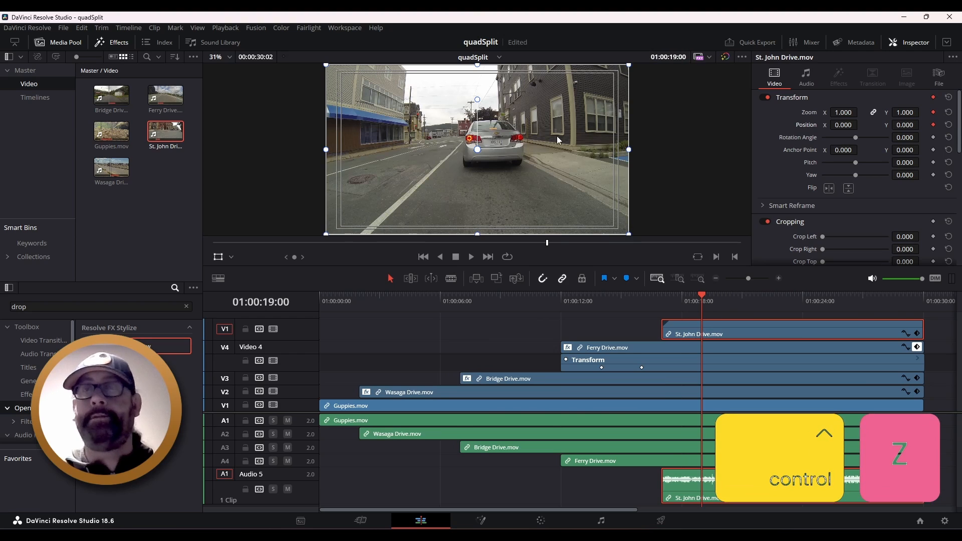
{"action": "left_click", "coordinate": [632, 329]}
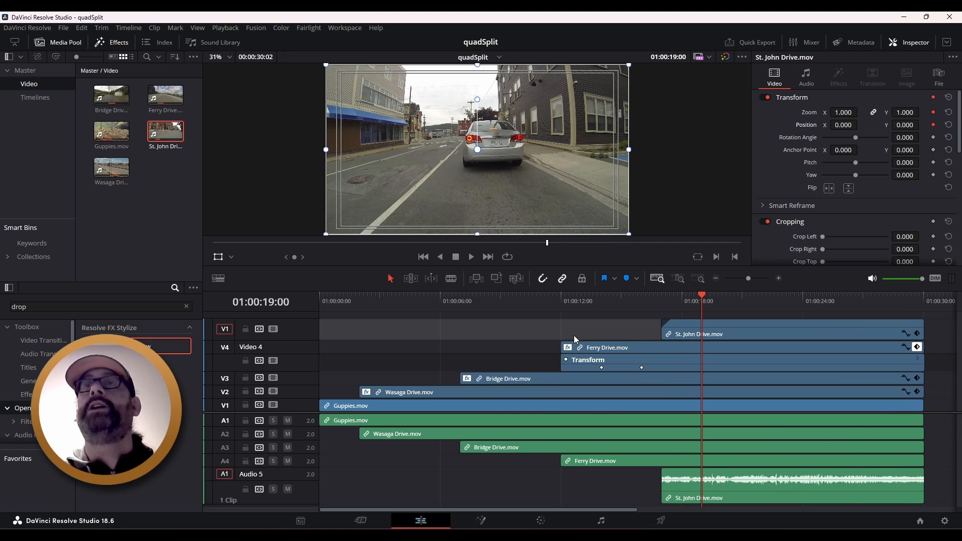
{"action": "left_click", "coordinate": [716, 312]}
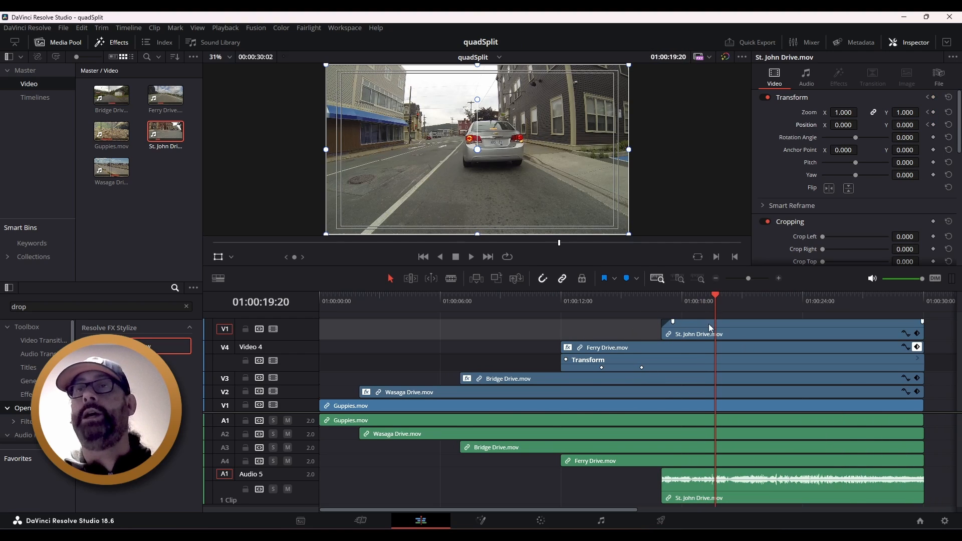
{"action": "left_click", "coordinate": [678, 57]}
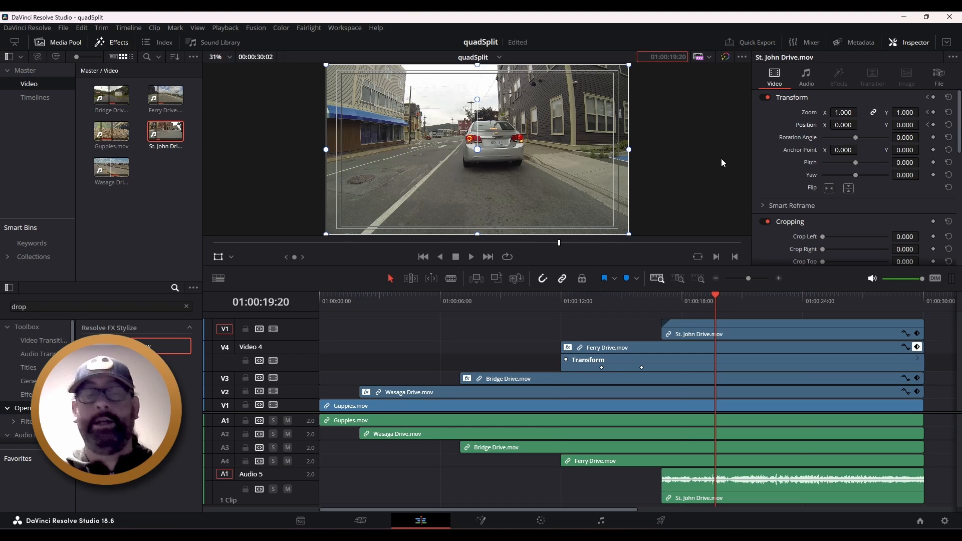
{"action": "type", "text": "1900"}
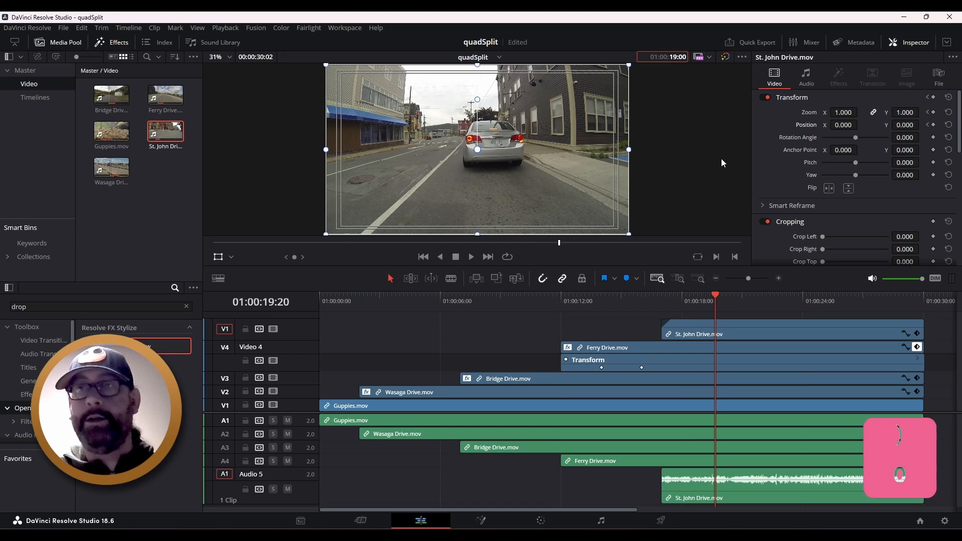
{"action": "key", "text": "Return"}
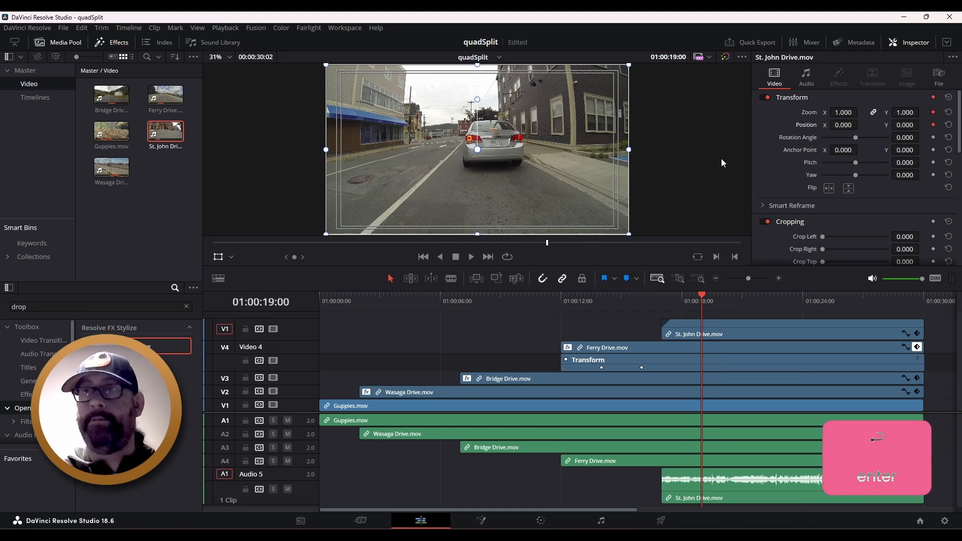
Step: Collapse the keyframe lane of the Ferry Drive.mov clip and expand the one for the St. John Drive.mov clip
{"action": "left_click", "coordinate": [916, 346]}
{"action": "left_click", "coordinate": [919, 350]}
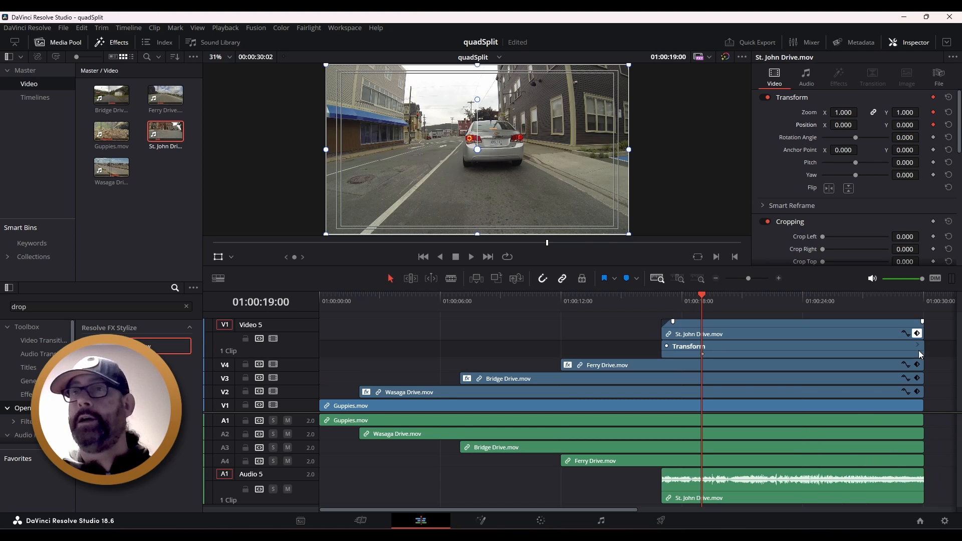
Step: Two seconds further at 01:00:21:00, set the St. John Drive.mov clip's Zoom to 0.4 and its Position X to 470
{"action": "left_click", "coordinate": [669, 58]}
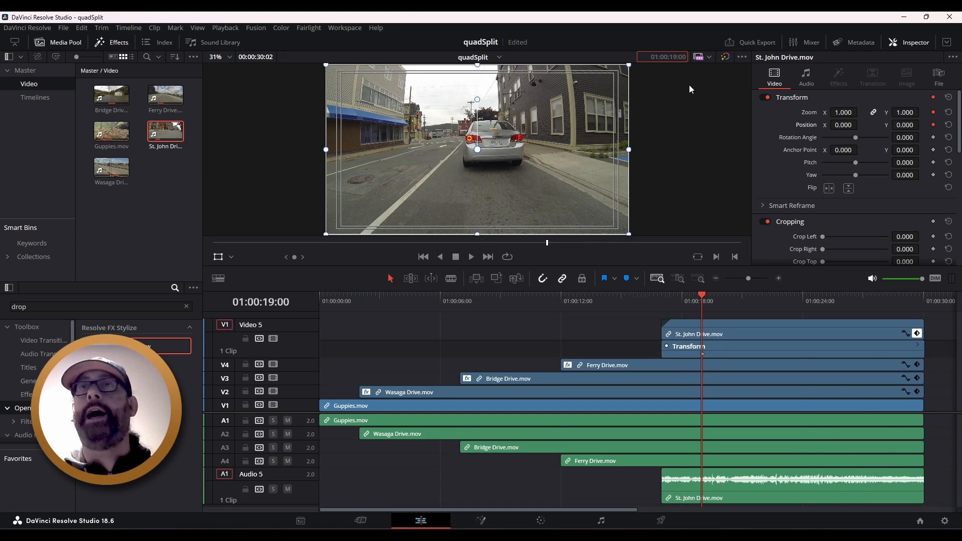
{"action": "type", "text": "+200"}
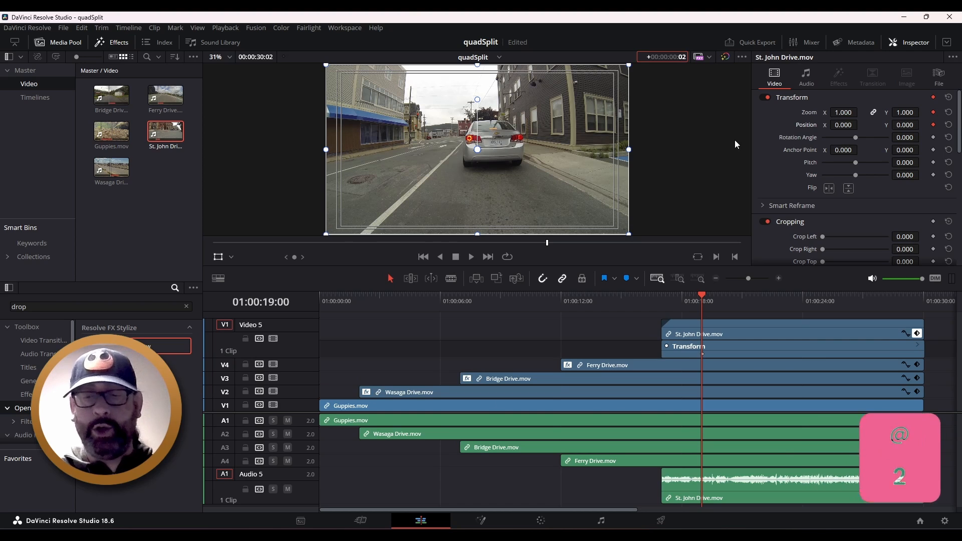
{"action": "key", "text": "Return"}
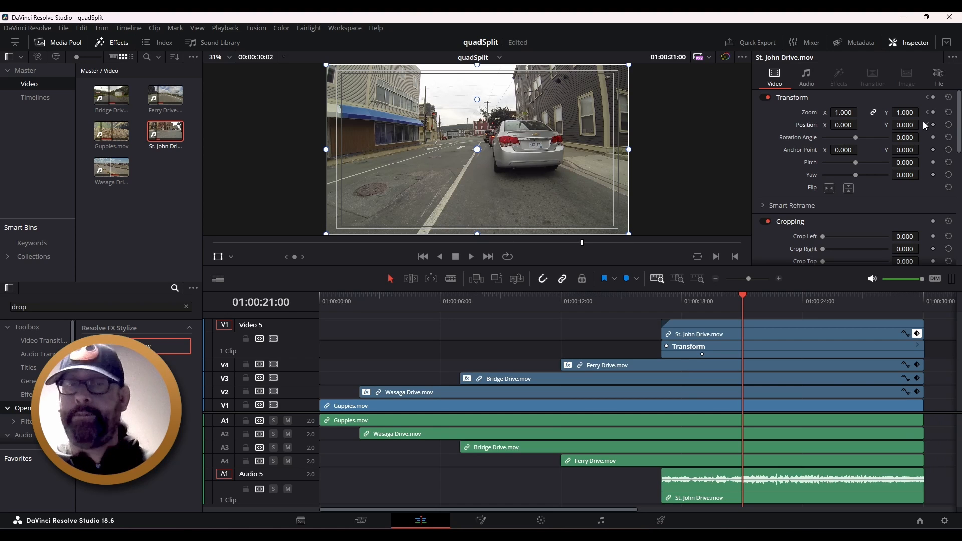
{"action": "left_click", "coordinate": [844, 112]}
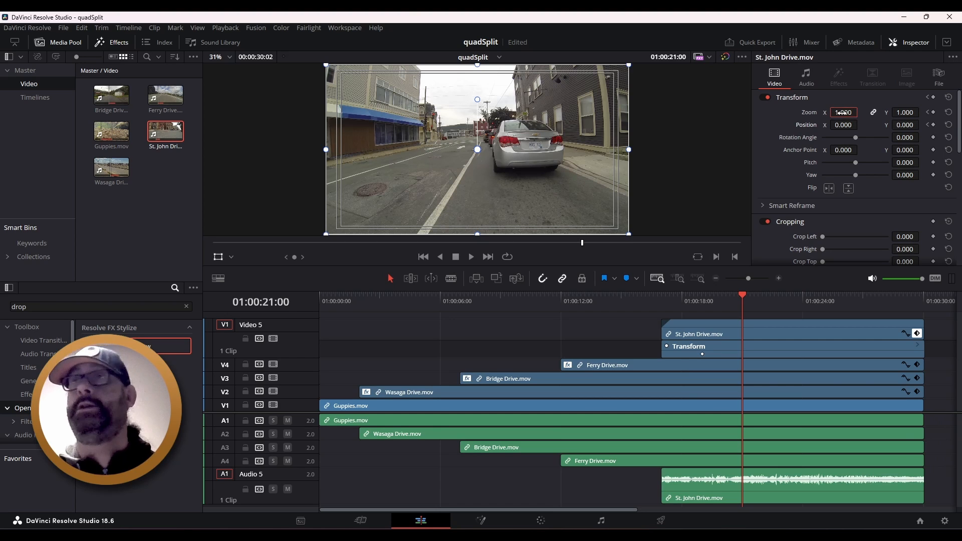
{"action": "type", "text": ".4"}
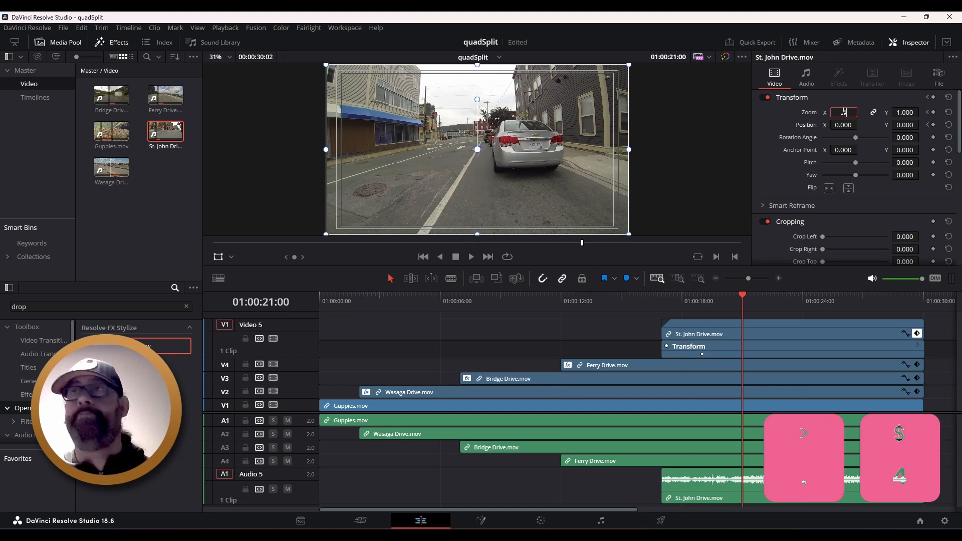
{"action": "key", "text": "Tab"}
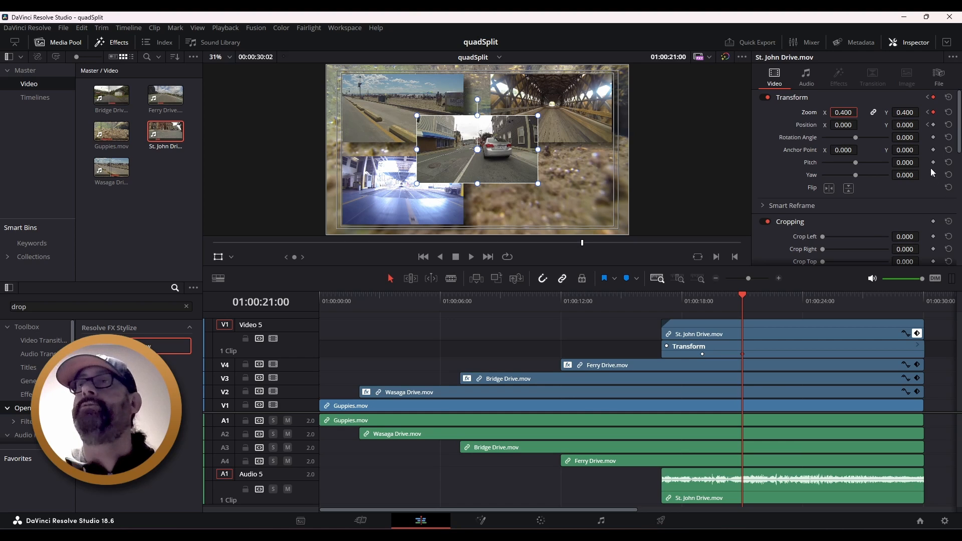
{"action": "left_click", "coordinate": [846, 125]}
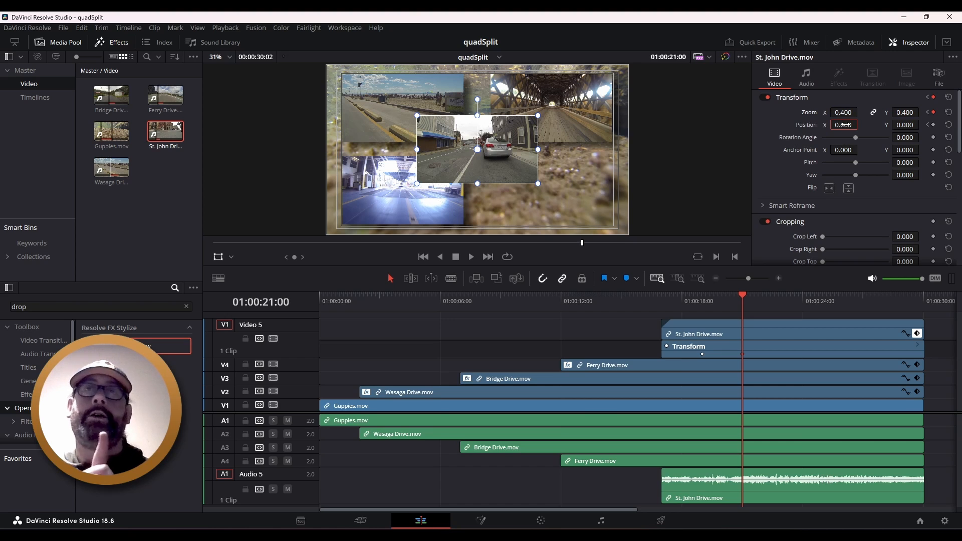
{"action": "type", "text": "470"}
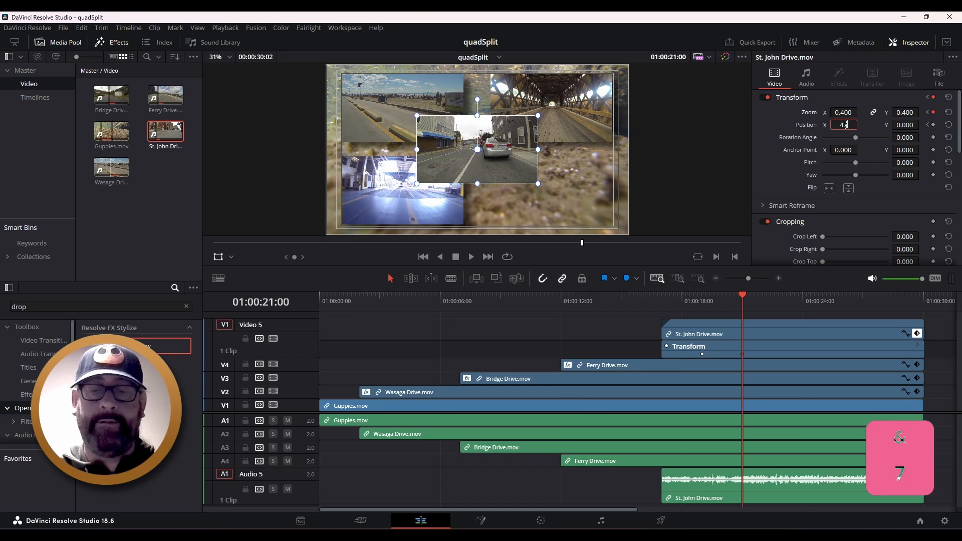
{"action": "key", "text": "Return"}
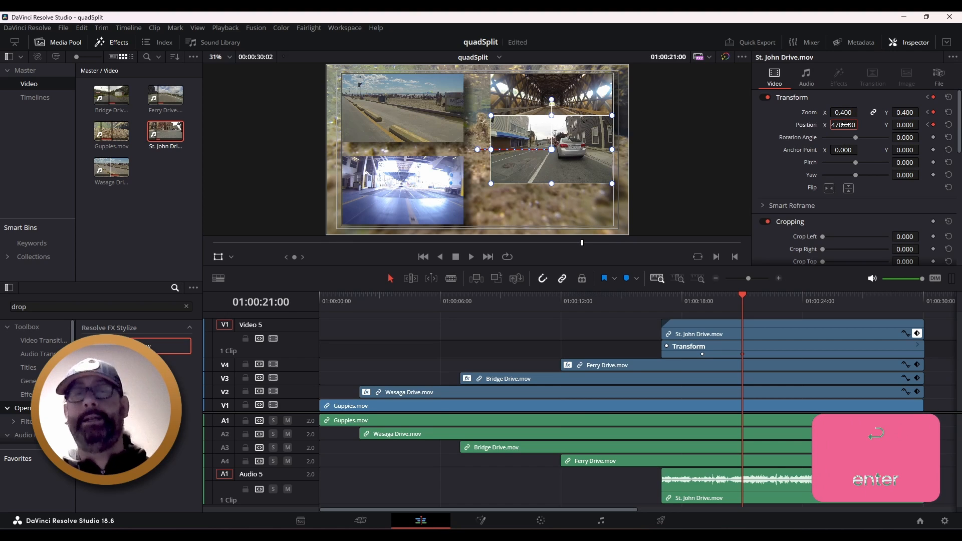
Step: Save the project
{"action": "key", "text": "ctrl+s"}
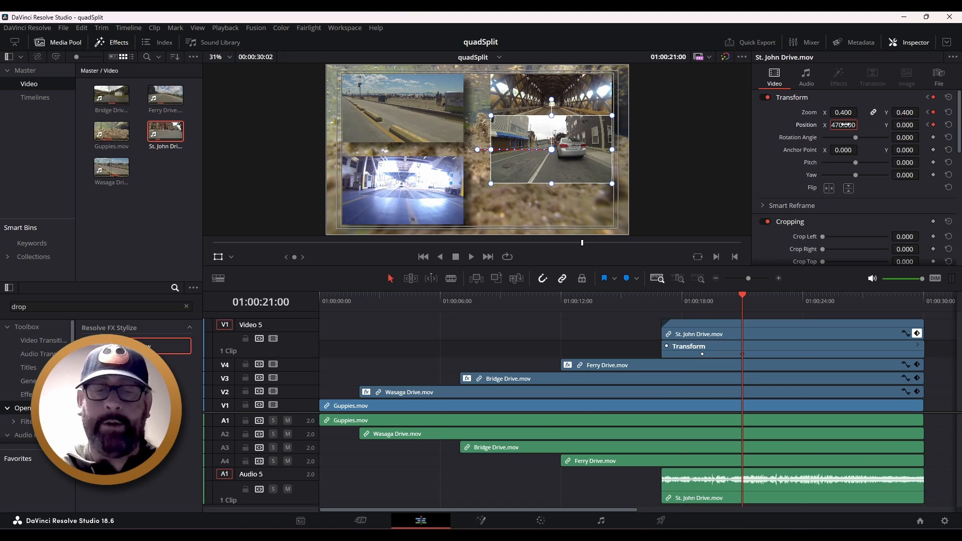
{"action": "left_click", "coordinate": [846, 125]}
{"action": "type", "text": "-260"}
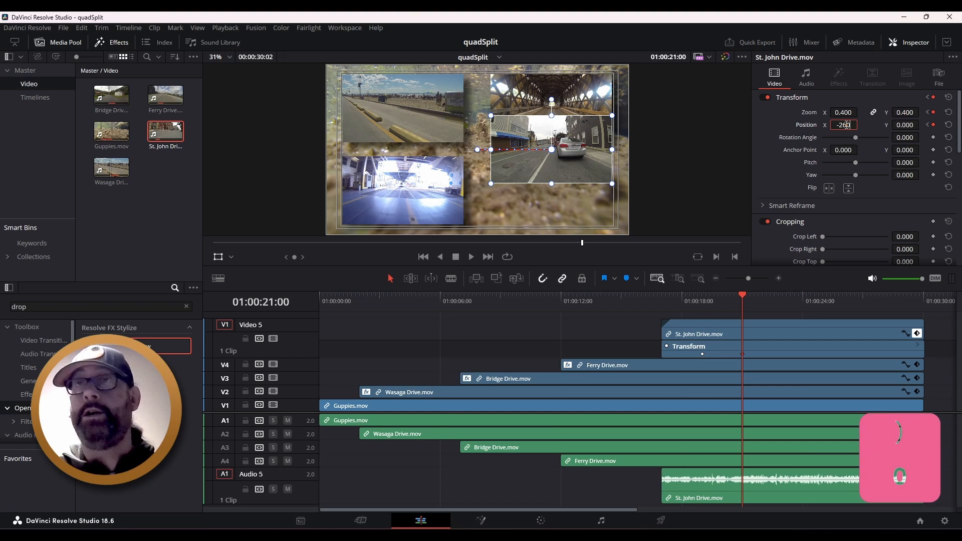
{"action": "key", "text": "Return"}
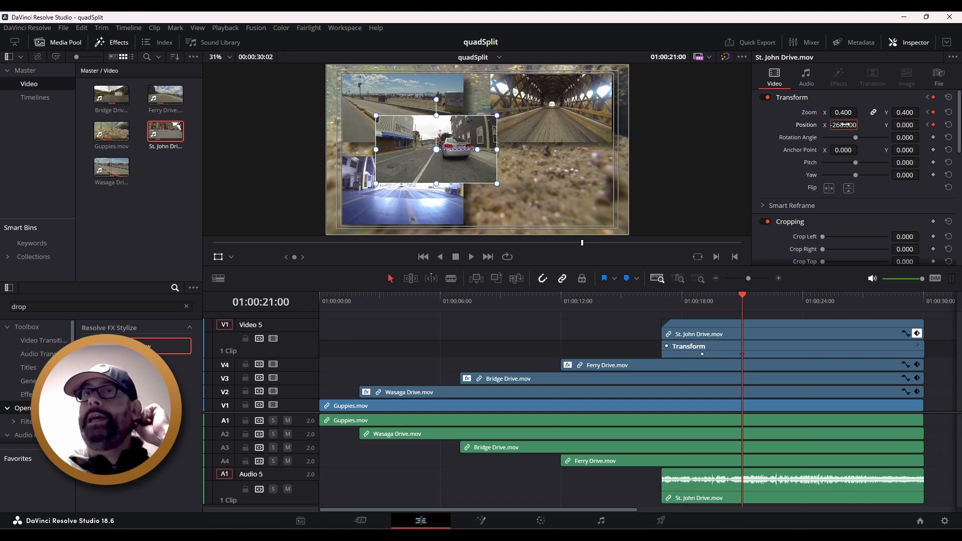
{"action": "key", "text": "ctrl+z"}
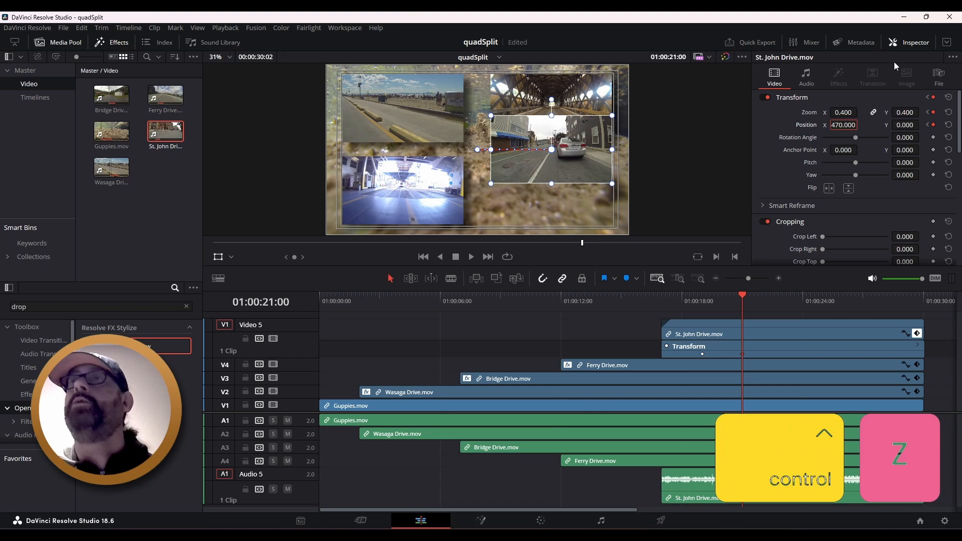
Step: Set the St. John Drive.mov clip's Position Y to -260 at 01:00:21:00
{"action": "left_click", "coordinate": [906, 125]}
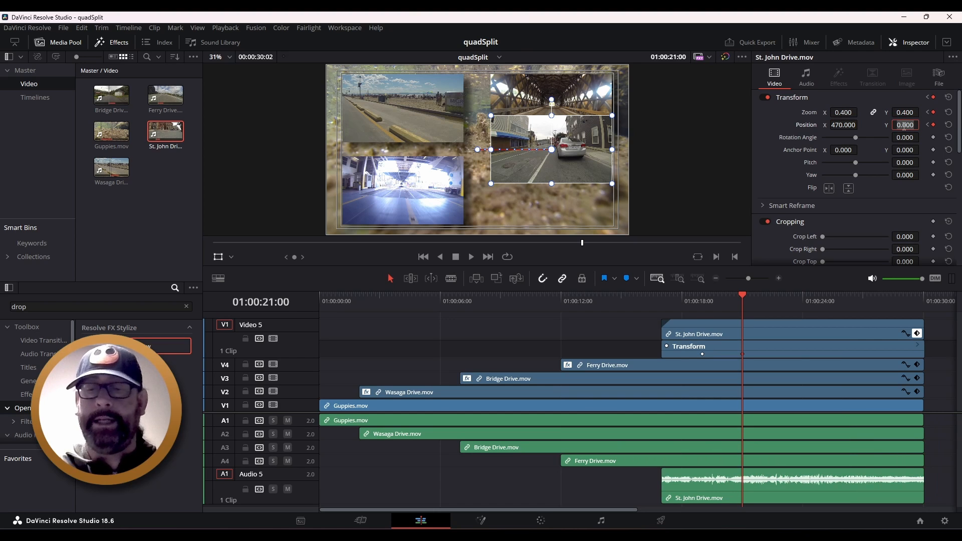
{"action": "key", "text": "BackSpace"}
{"action": "type", "text": "-260"}
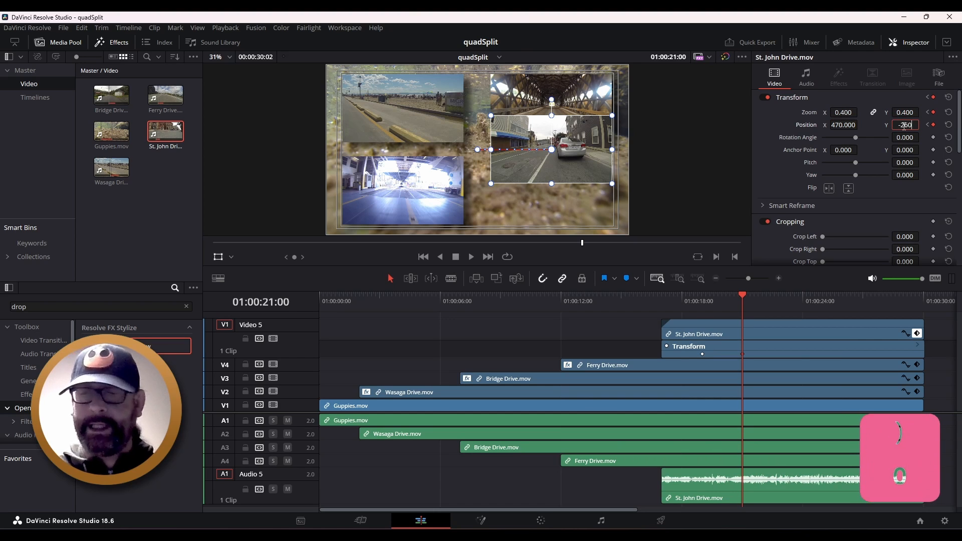
{"action": "key", "text": "Return"}
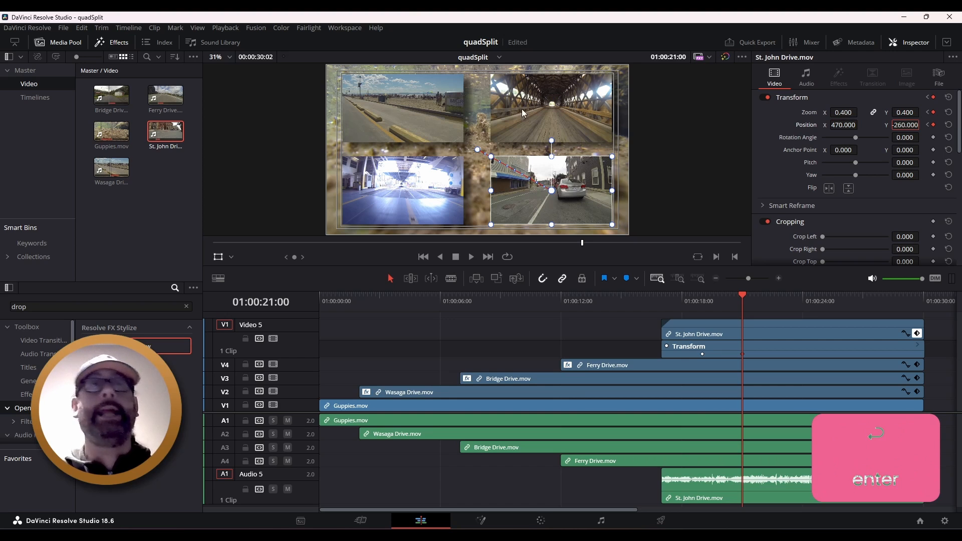
Step: Apply the Drop Shadow effect to the St. John Drive.mov clip and set its Shadow Strength to 0.6
{"action": "left_click_drag", "start_coordinate": [166, 345], "coordinate": [691, 333]}
{"action": "left_click", "coordinate": [905, 134]}
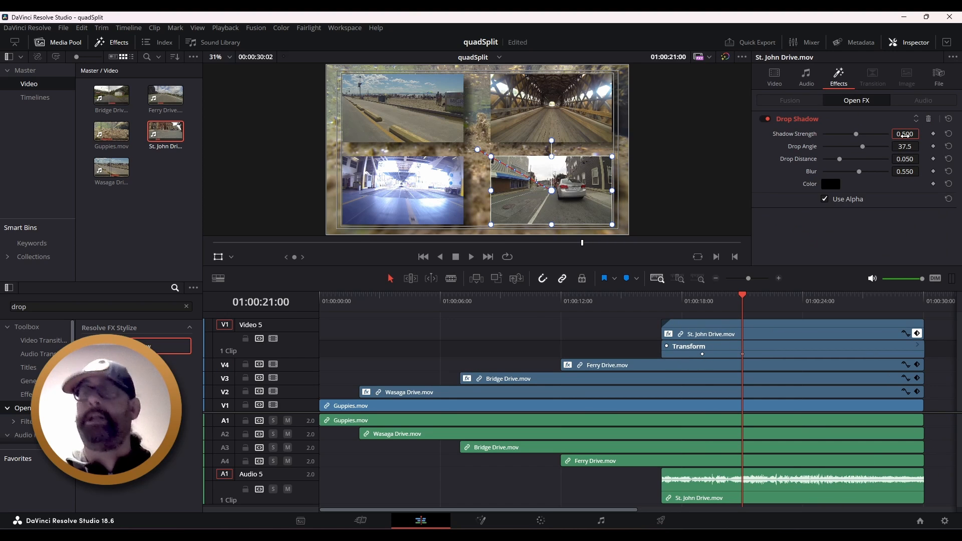
{"action": "key", "text": "BackSpace"}
{"action": "type", "text": "0.6"}
{"action": "key", "text": "Return"}
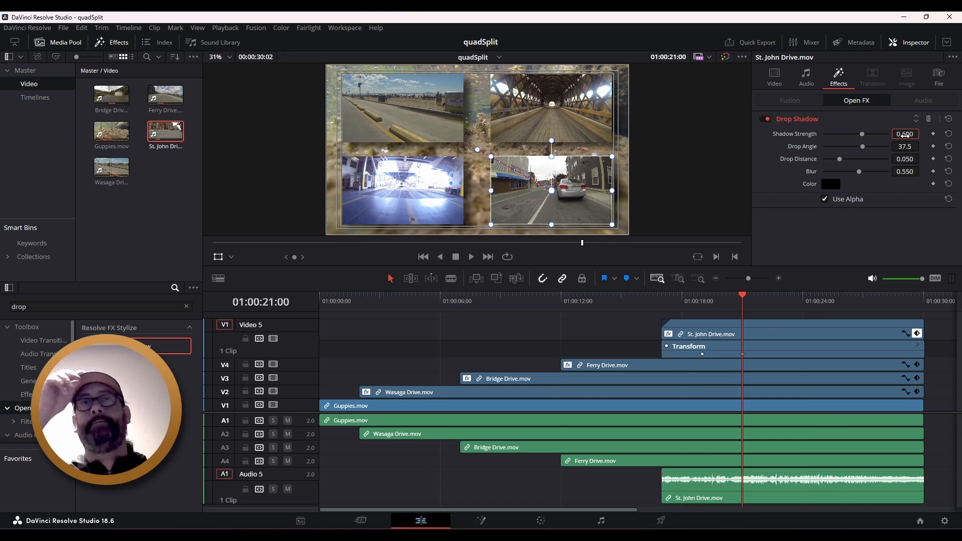
Step: Preview the timeline from its start and around the St. John Drive.mov clip's first Transform keyframe
{"action": "left_click_drag", "start_coordinate": [742, 297], "coordinate": [321, 296]}
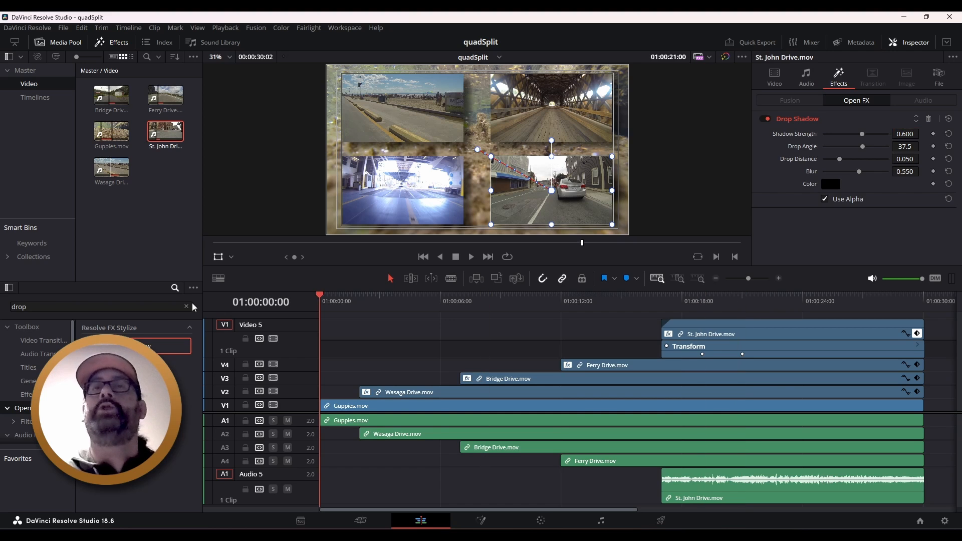
{"action": "key", "text": "space"}
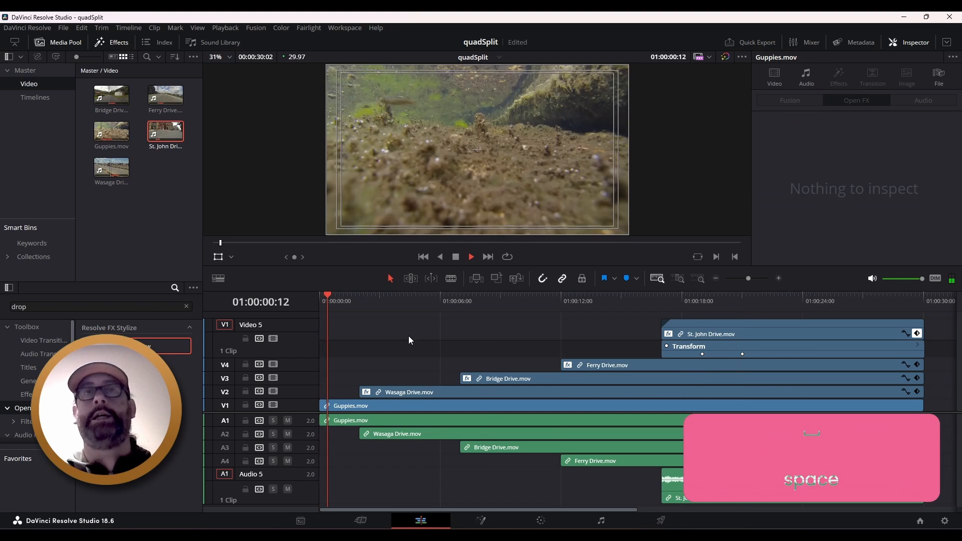
{"action": "left_click", "coordinate": [694, 299]}
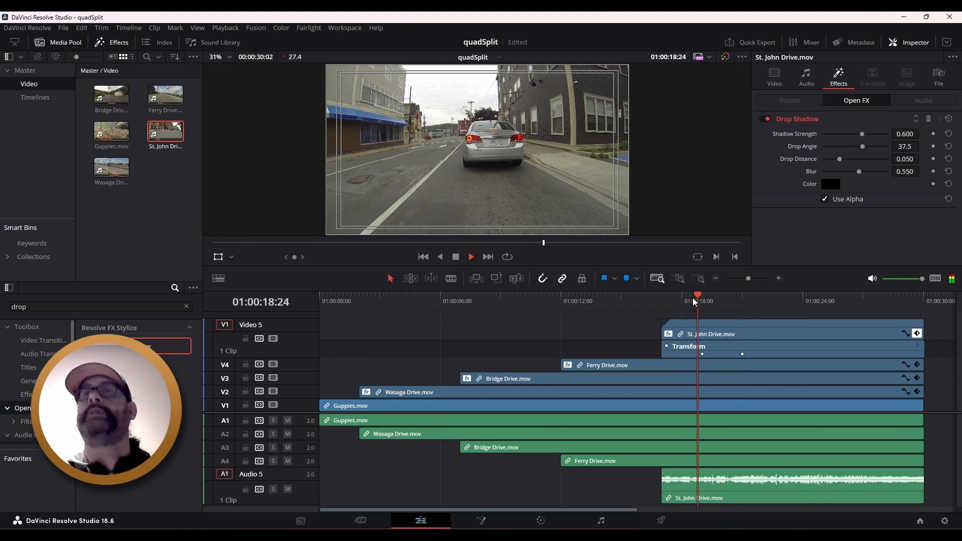
{"action": "key", "text": "space"}
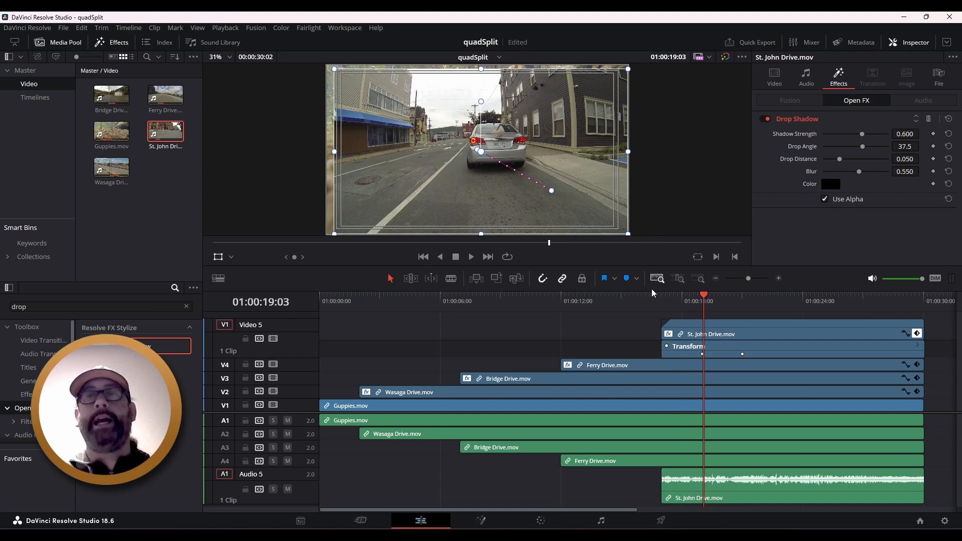
Step: Enlarge the timeline area and give the video tracks more vertical room above the audio tracks
{"action": "left_click_drag", "start_coordinate": [652, 291], "coordinate": [653, 240]}
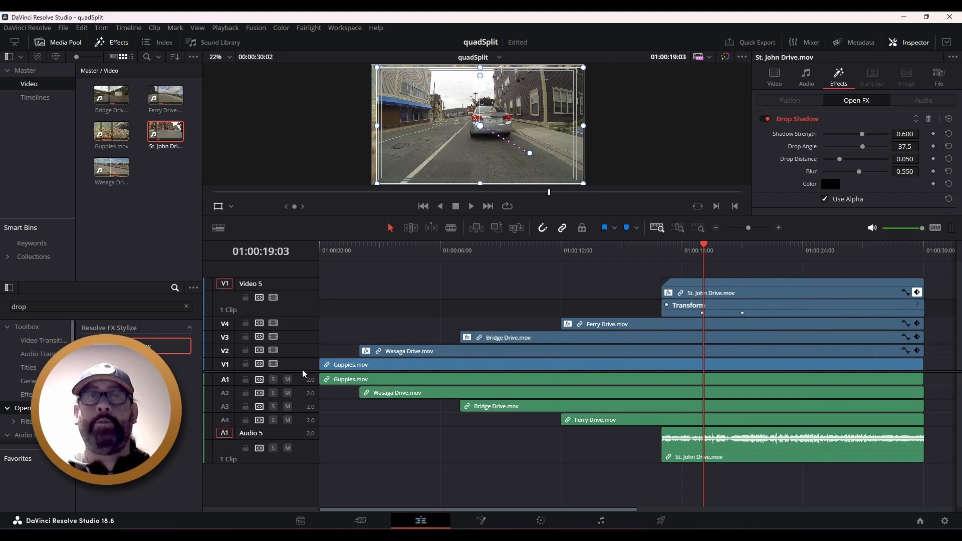
{"action": "left_click_drag", "start_coordinate": [303, 373], "coordinate": [300, 408]}
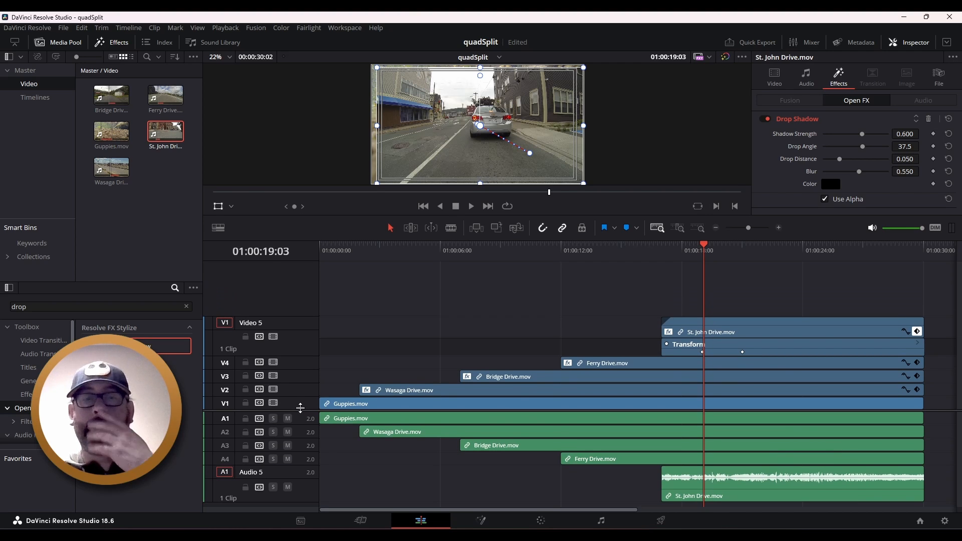
{"action": "left_click_drag", "start_coordinate": [301, 408], "coordinate": [300, 408]}
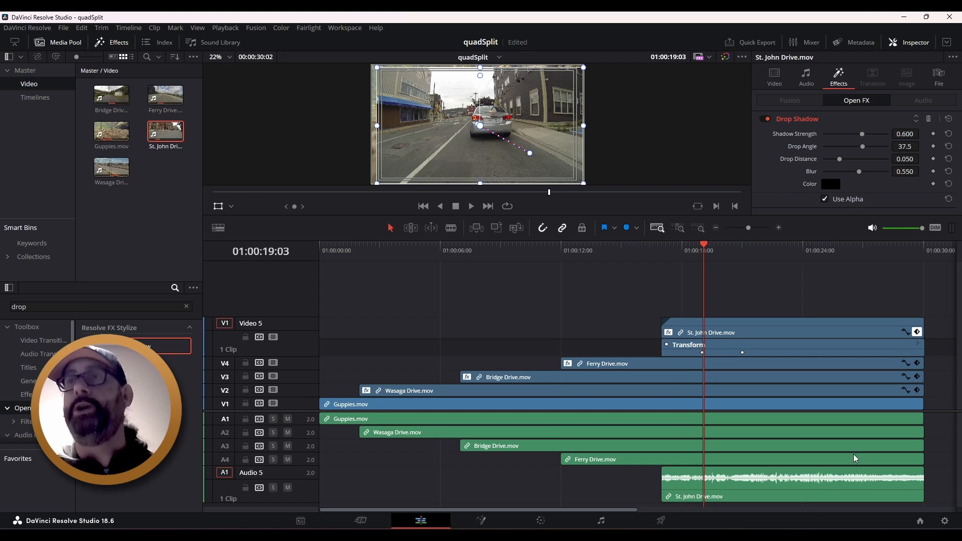
Step: Expand the keyframe lanes of the Ferry Drive.mov, Bridge Drive.mov and Wasaga Drive.mov clips
{"action": "left_click", "coordinate": [919, 366]}
{"action": "left_click", "coordinate": [923, 381]}
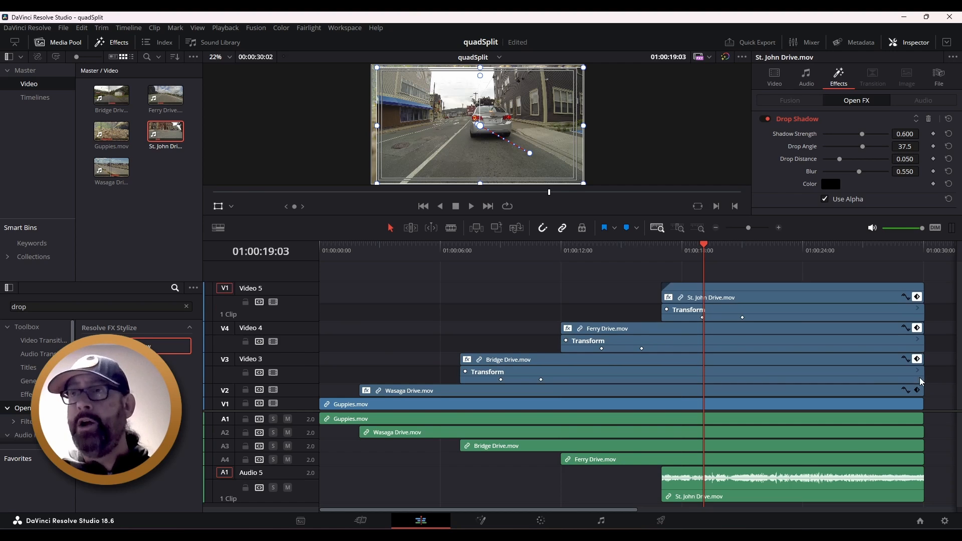
{"action": "left_click", "coordinate": [922, 396]}
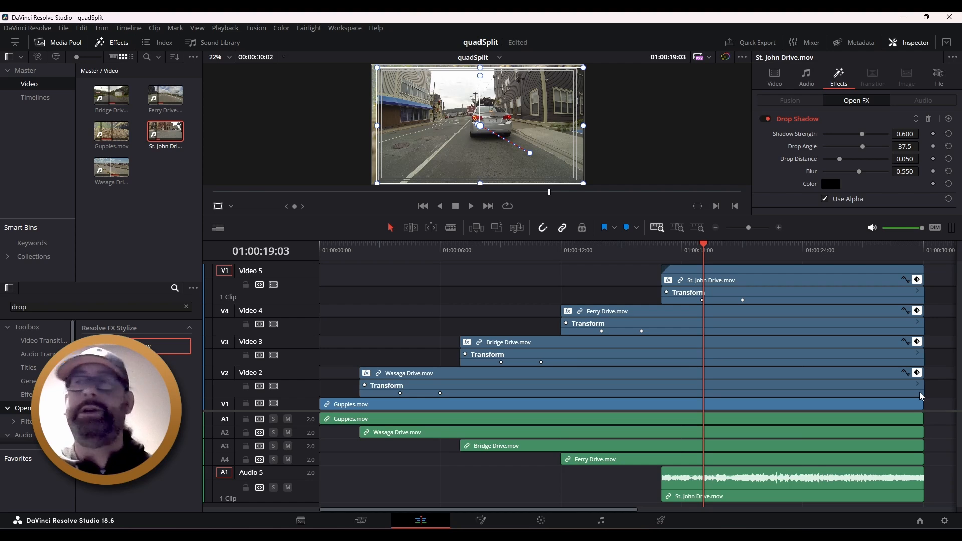
Step: Collapse the keyframe lanes of all four keyframed clips and expand them again
{"action": "left_click", "coordinate": [918, 373]}
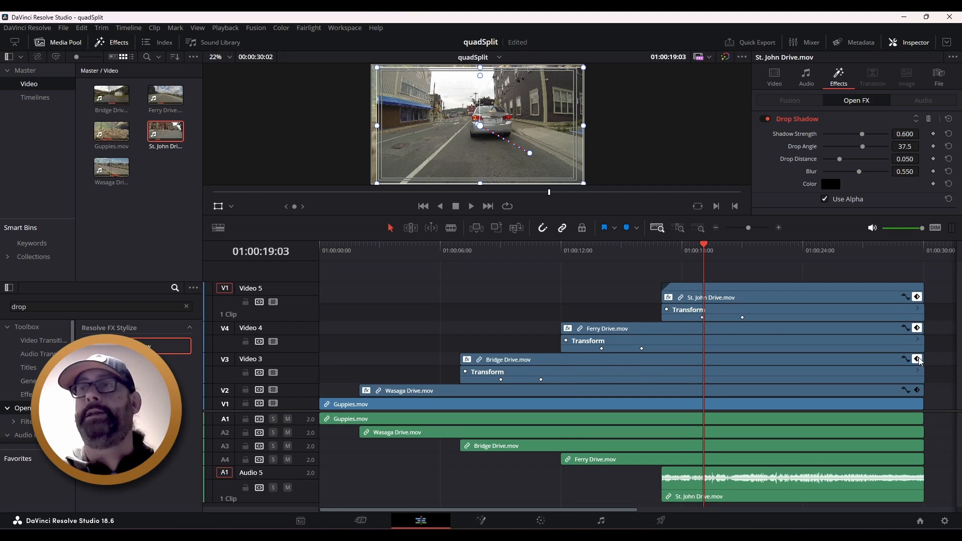
{"action": "left_click", "coordinate": [918, 360]}
{"action": "left_click", "coordinate": [917, 346]}
{"action": "left_click", "coordinate": [919, 332]}
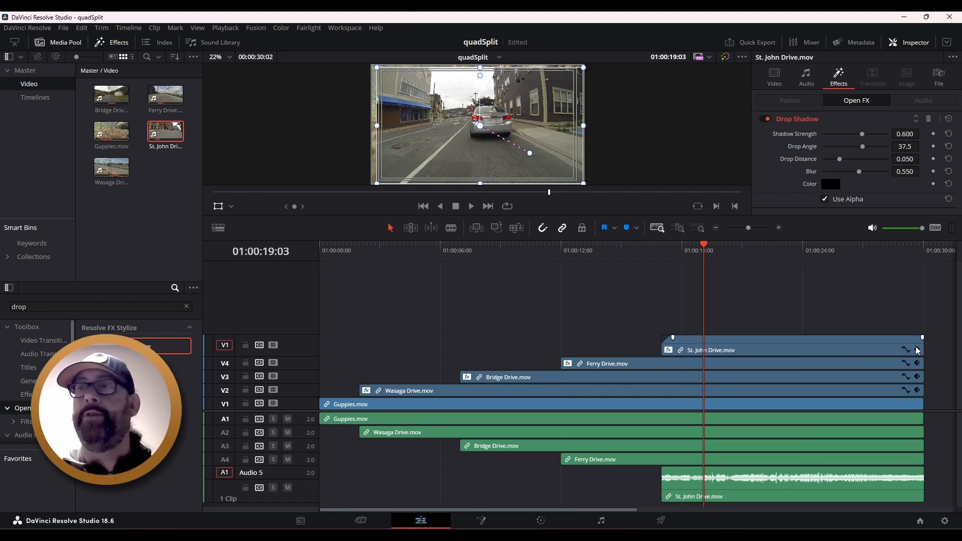
{"action": "left_click", "coordinate": [918, 350]}
{"action": "left_click", "coordinate": [918, 363]}
{"action": "left_click", "coordinate": [918, 376]}
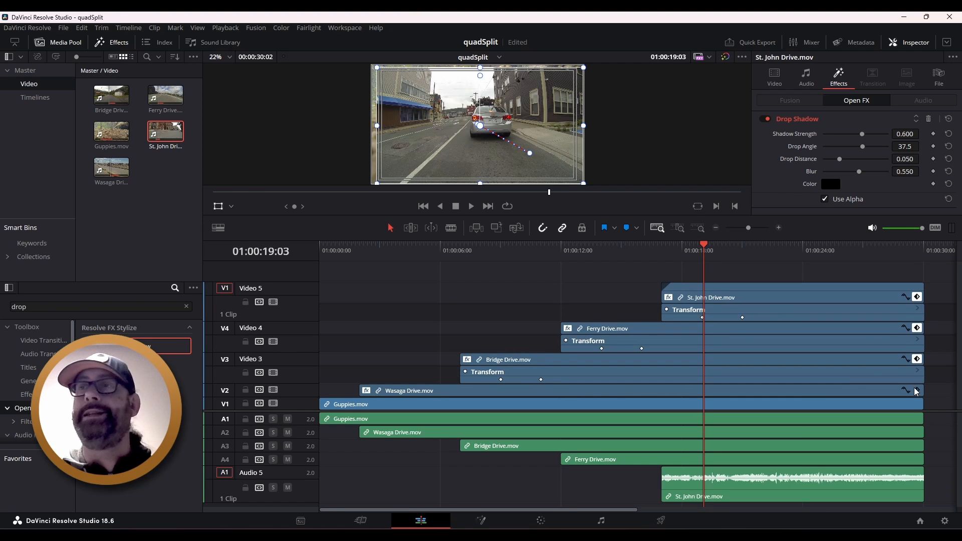
{"action": "left_click", "coordinate": [918, 390]}
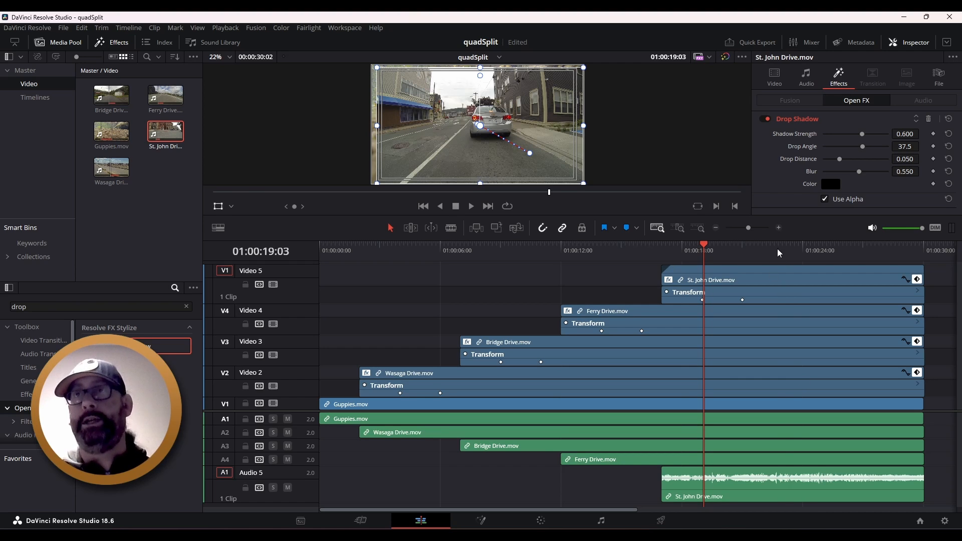
Step: Move the playhead to 01:00:23:00
{"action": "left_click_drag", "start_coordinate": [783, 253], "coordinate": [809, 253]}
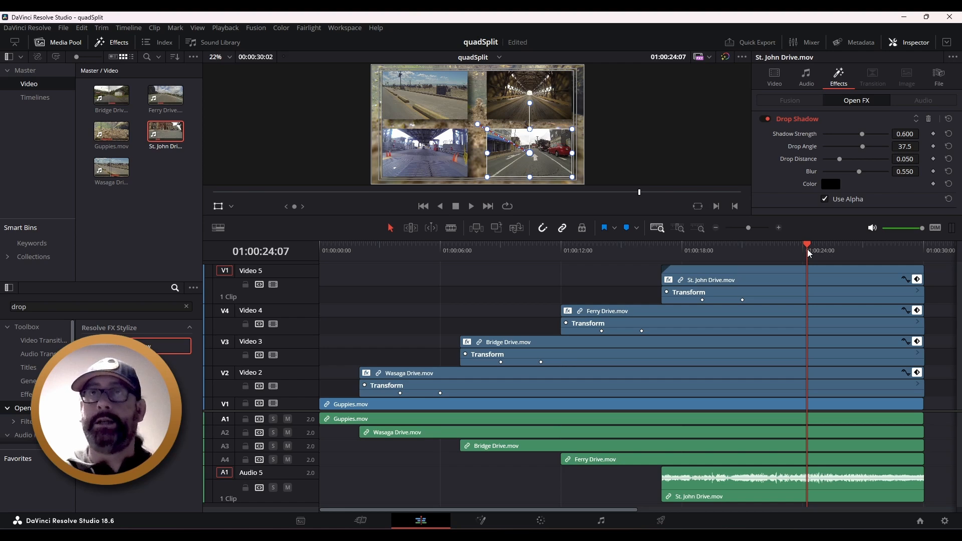
{"action": "left_click", "coordinate": [636, 280]}
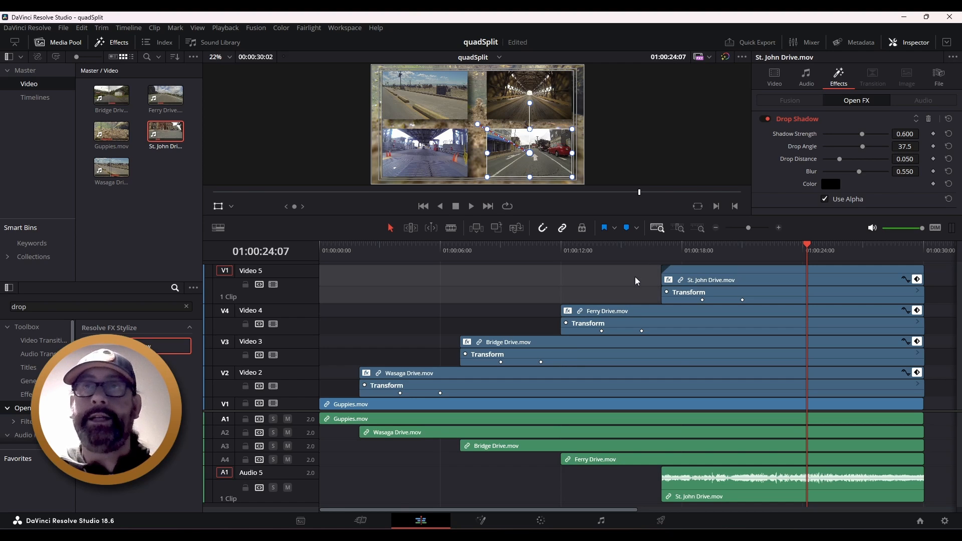
{"action": "left_click", "coordinate": [678, 61]}
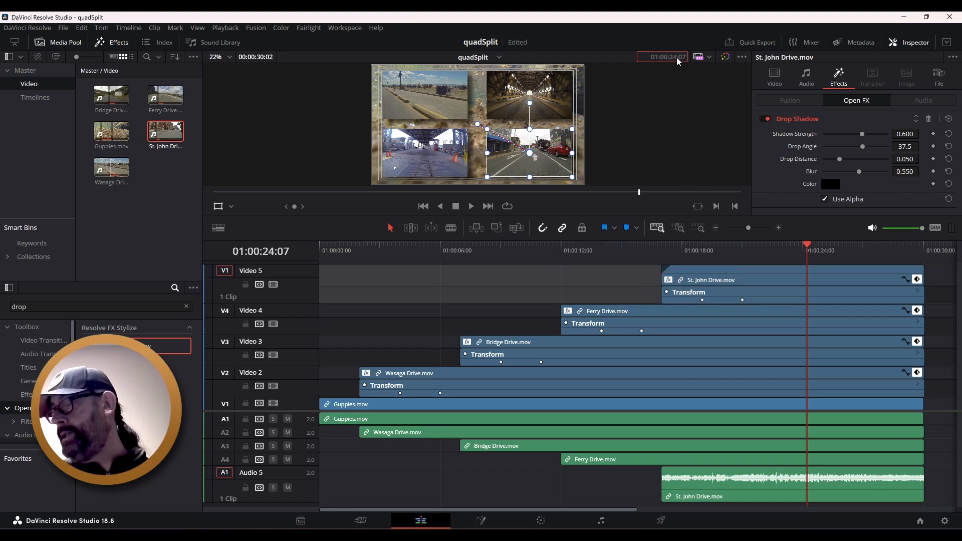
{"action": "type", "text": "2300"}
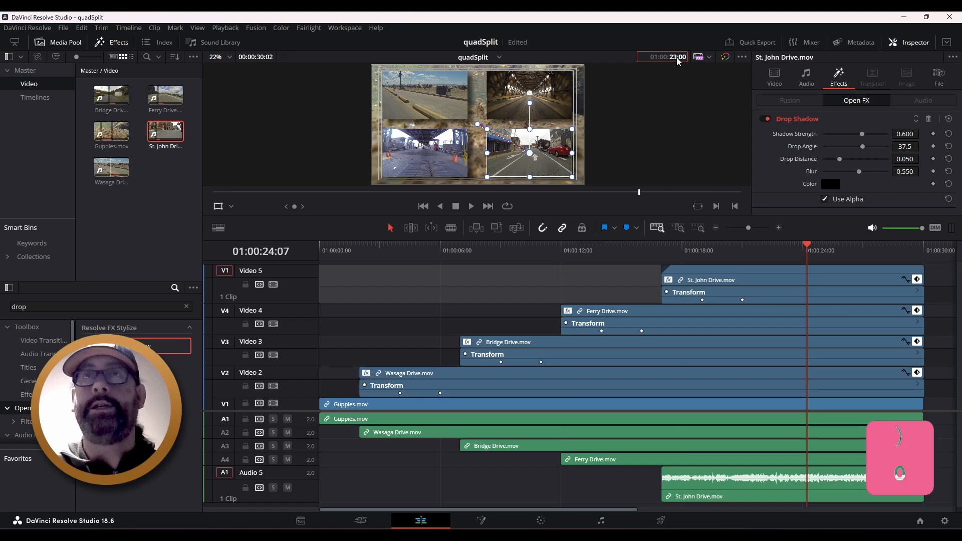
{"action": "key", "text": "Return"}
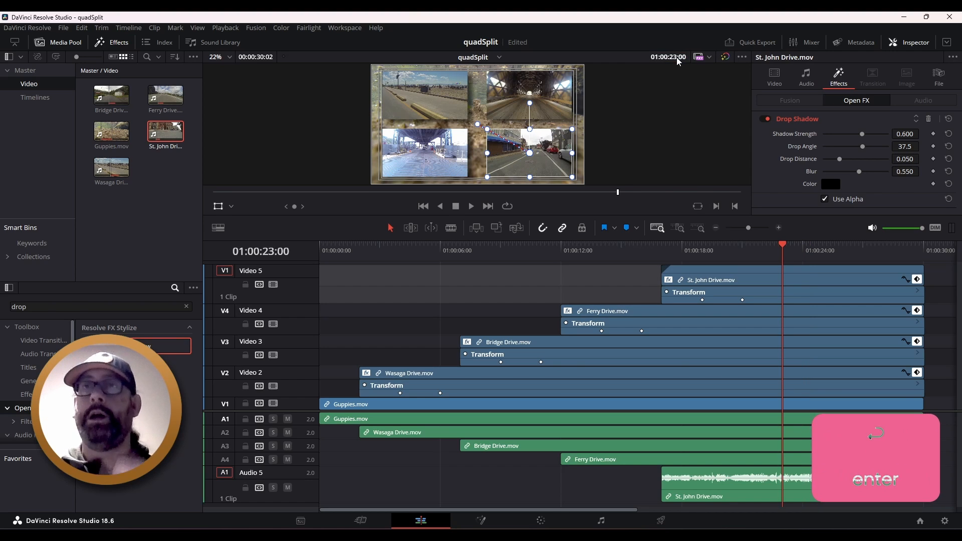
Step: Add Zoom and Position keyframes to the St. John Drive.mov clip at 01:00:23:00
{"action": "left_click", "coordinate": [793, 281]}
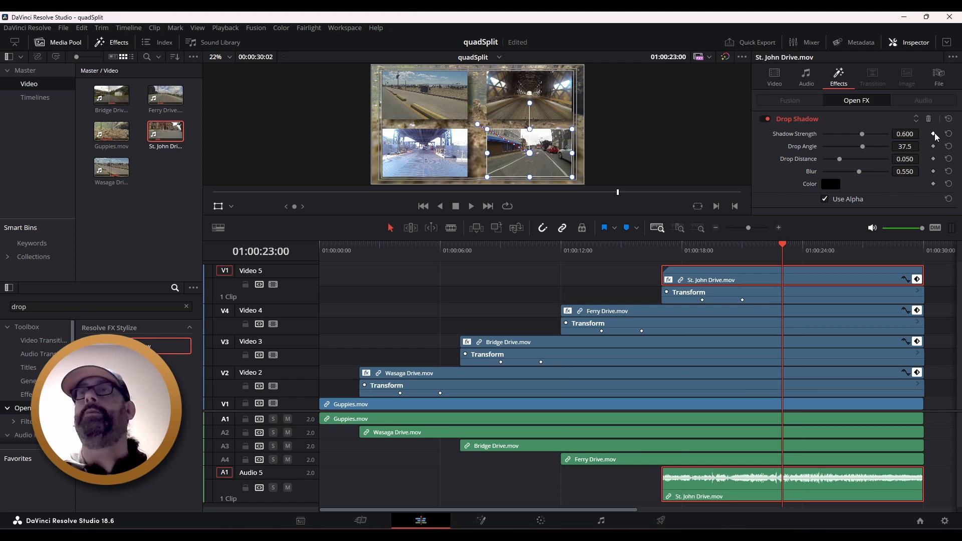
{"action": "left_click", "coordinate": [775, 75]}
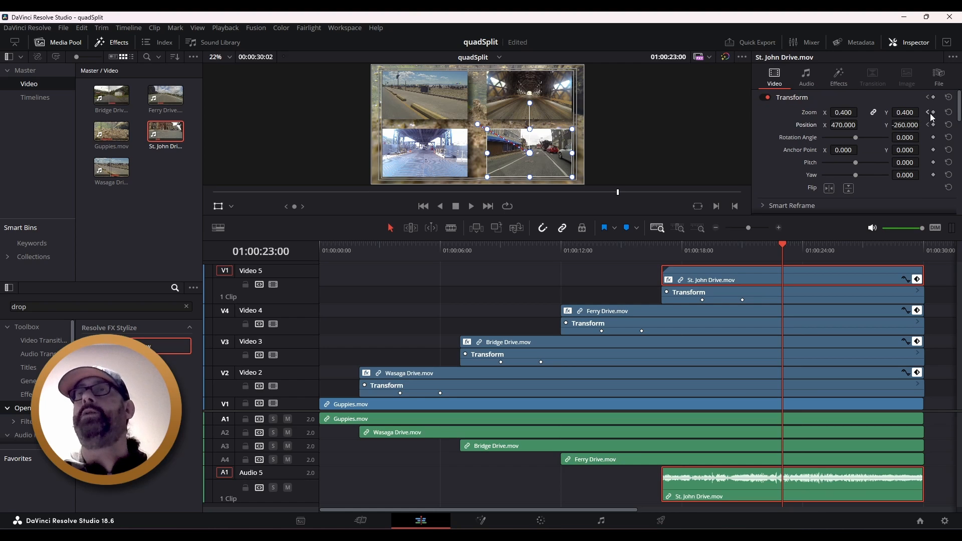
{"action": "left_click", "coordinate": [933, 113]}
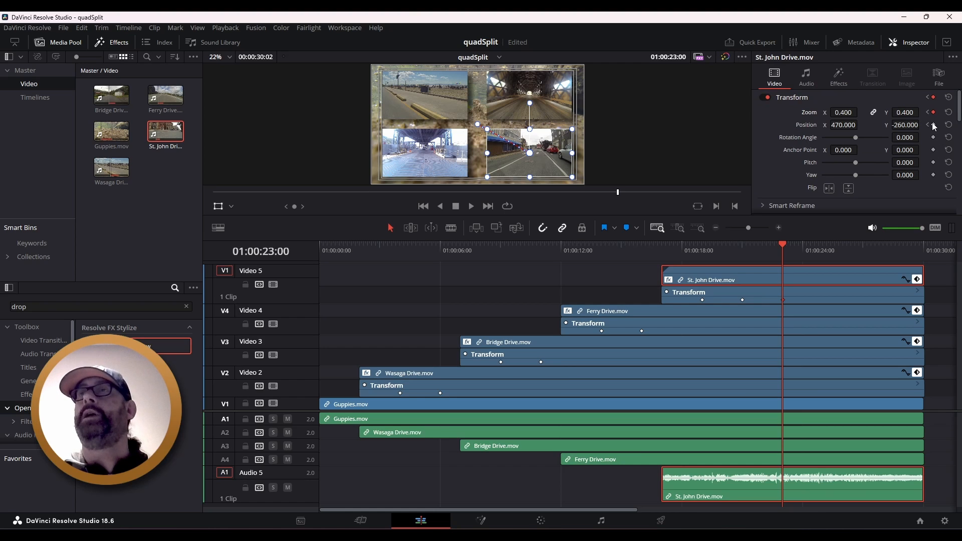
{"action": "left_click", "coordinate": [933, 125]}
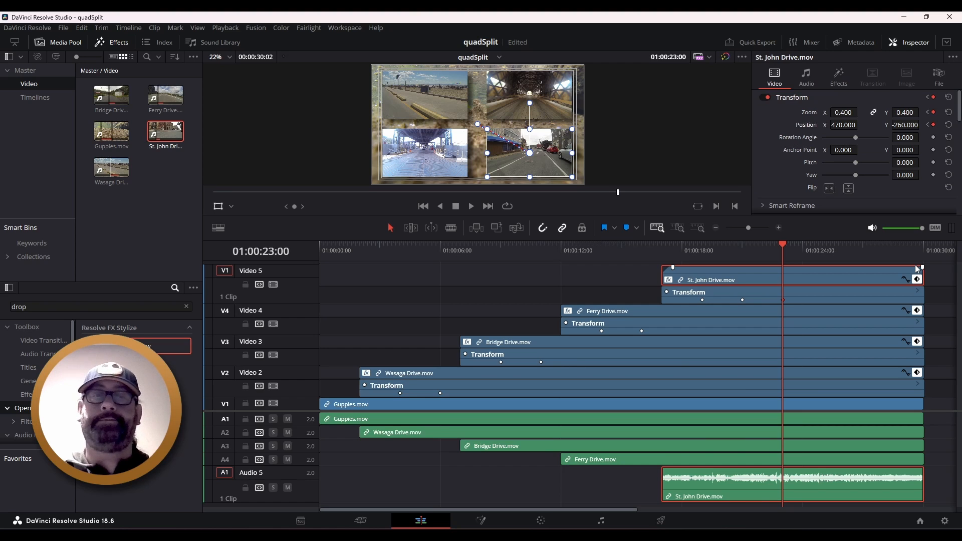
Step: Keyframe the St. John Drive.mov clip's whole Transform group, clear those keyframes and re-add only the Zoom and Position ones
{"action": "left_click", "coordinate": [934, 98]}
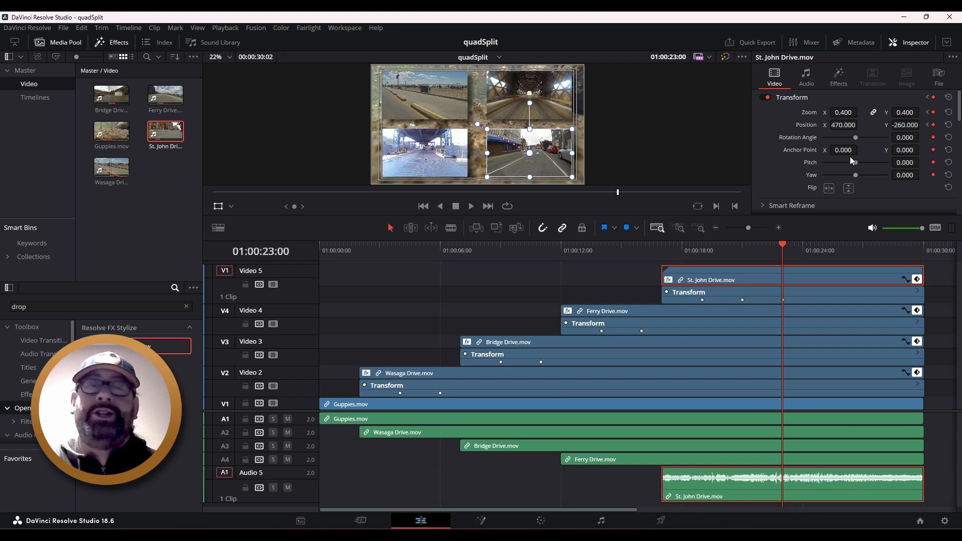
{"action": "left_click", "coordinate": [933, 97]}
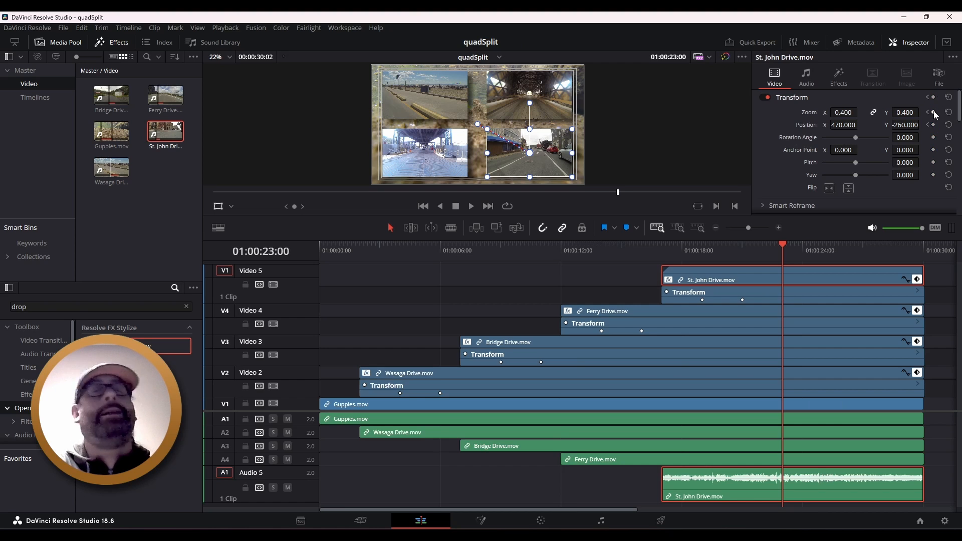
{"action": "left_click", "coordinate": [933, 111]}
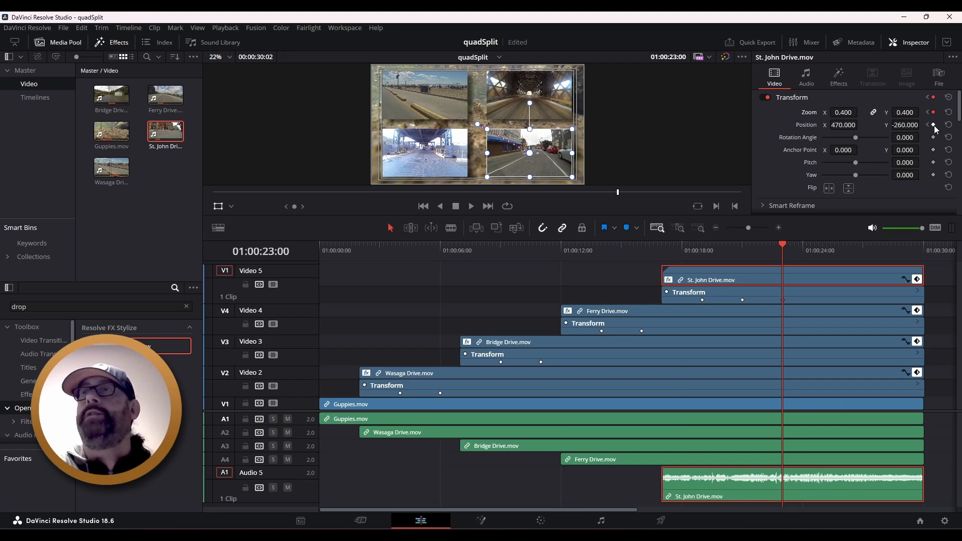
{"action": "left_click", "coordinate": [934, 125]}
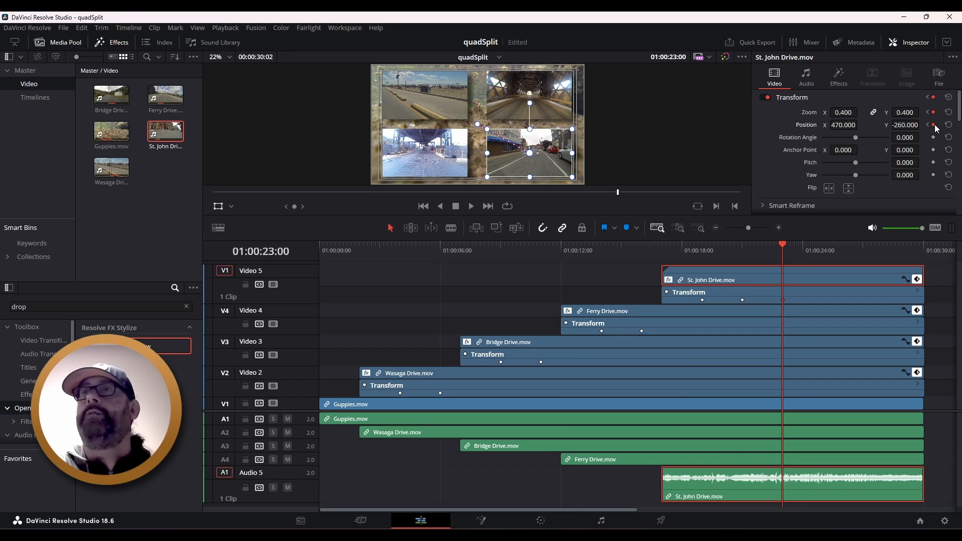
Step: Add Zoom and Position keyframes at 01:00:23:00 to the Ferry Drive.mov, Bridge Drive.mov and Wasaga Drive.mov clips
{"action": "left_click", "coordinate": [782, 300]}
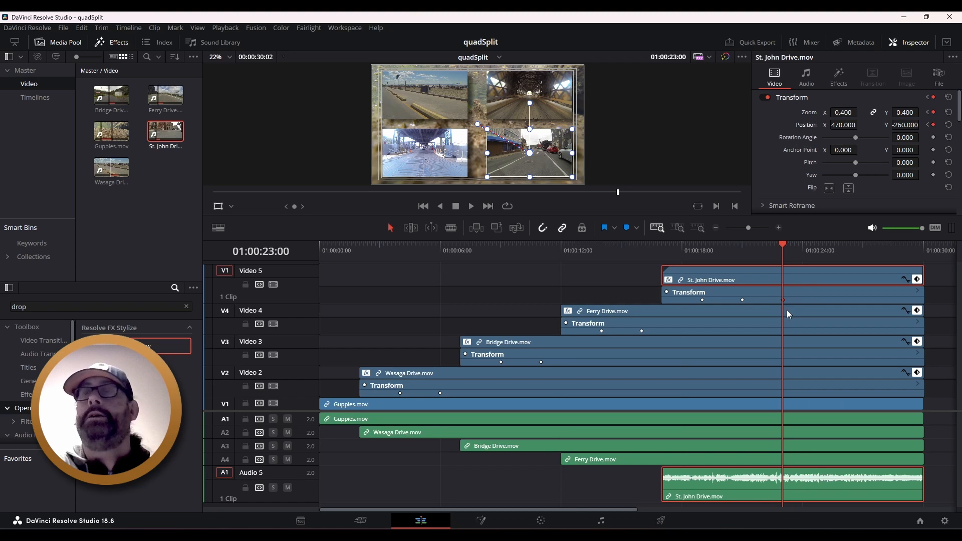
{"action": "left_click", "coordinate": [787, 314]}
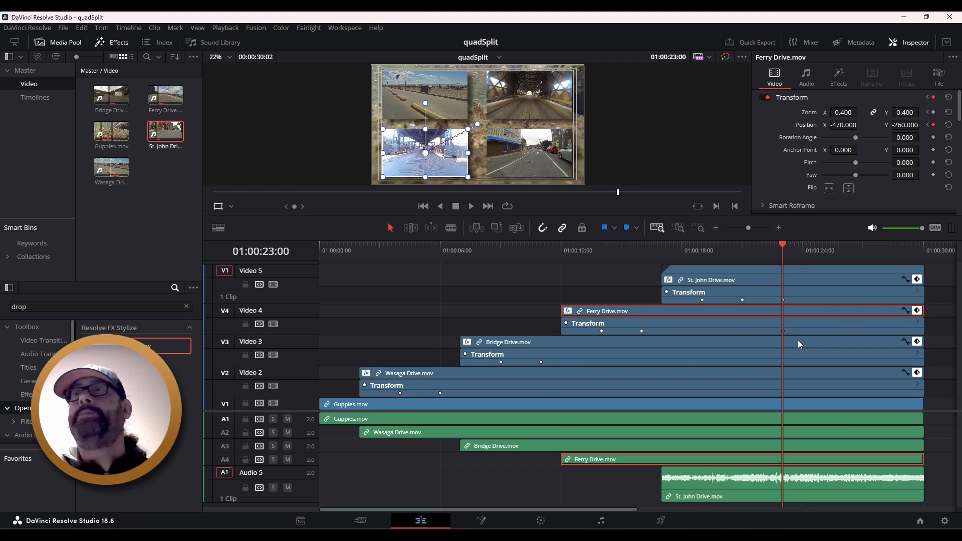
{"action": "left_click", "coordinate": [934, 112]}
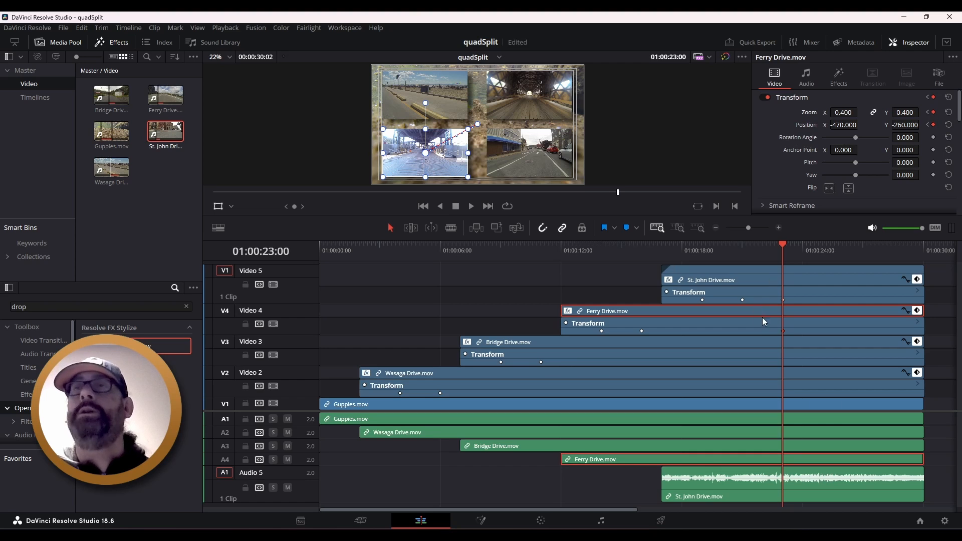
{"action": "left_click", "coordinate": [774, 342]}
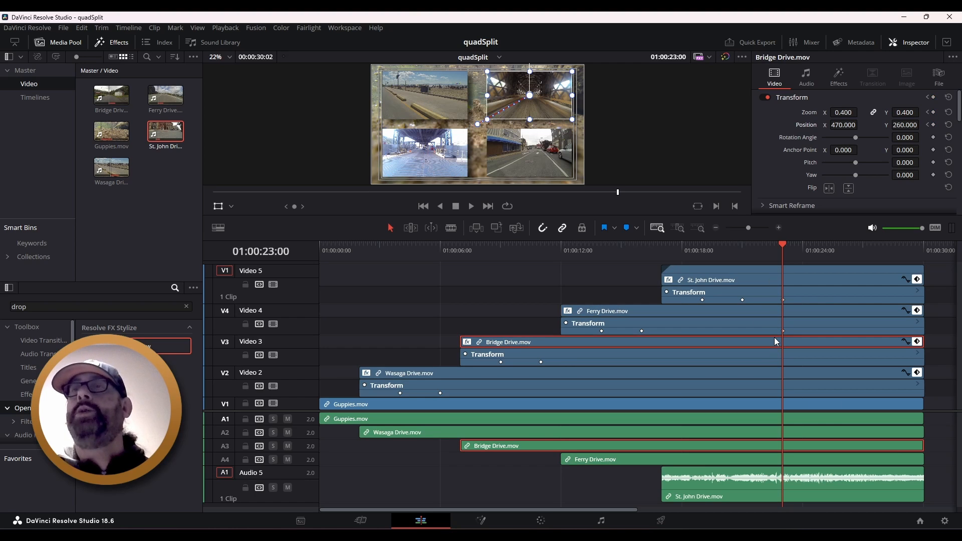
{"action": "left_click", "coordinate": [933, 113]}
{"action": "left_click", "coordinate": [934, 125]}
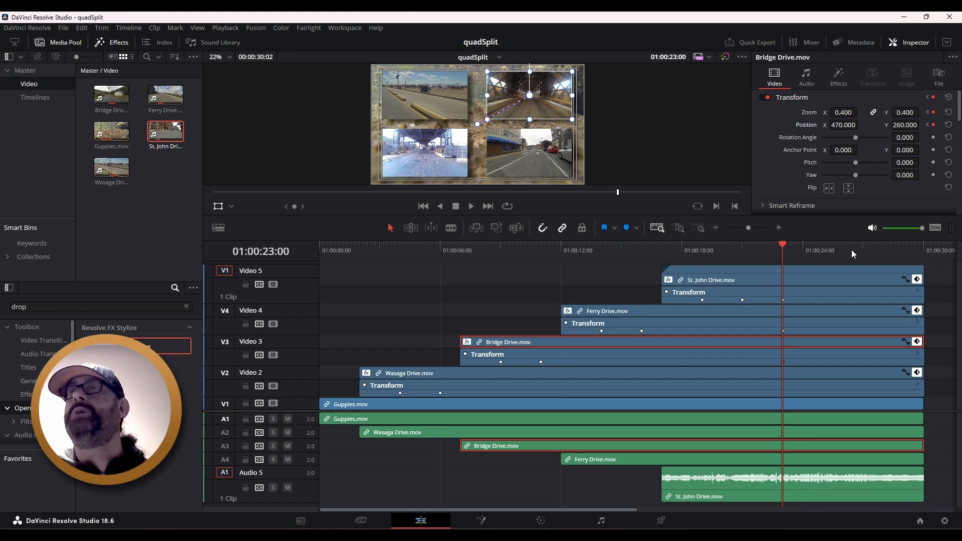
{"action": "left_click", "coordinate": [781, 374]}
{"action": "left_click", "coordinate": [934, 113]}
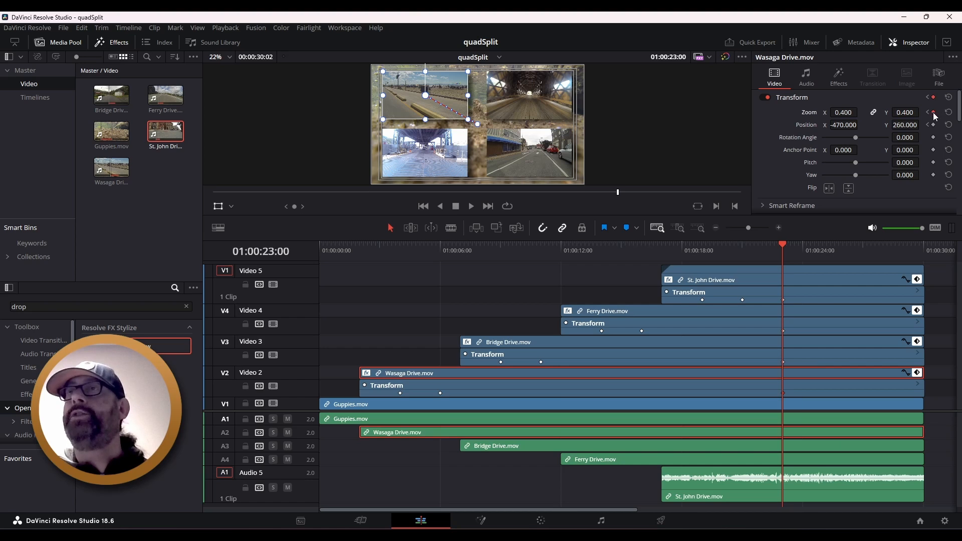
{"action": "left_click", "coordinate": [934, 124]}
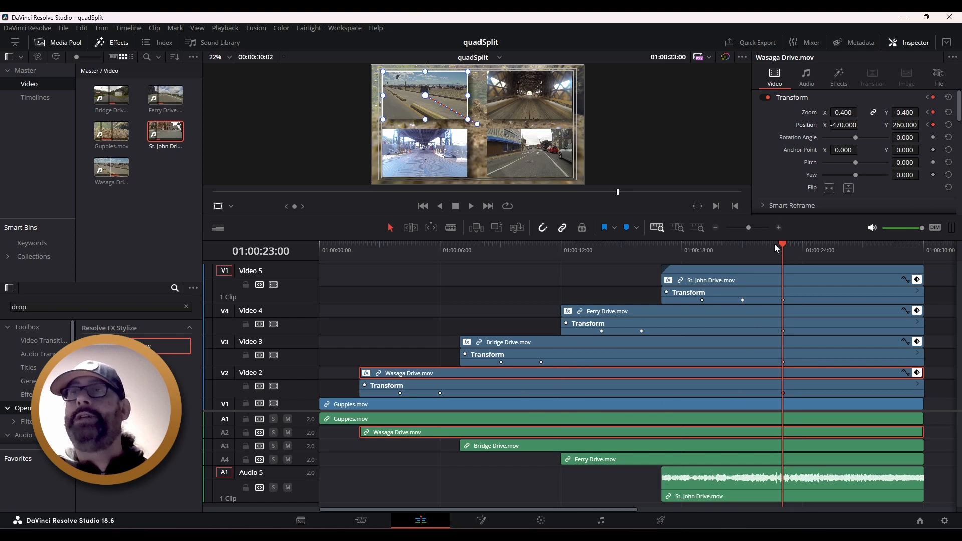
Step: Scrub and play the section from 01:00:21:00 to 01:00:23:00, returning the playhead to 01:00:23:00
{"action": "left_click_drag", "start_coordinate": [784, 245], "coordinate": [754, 245]}
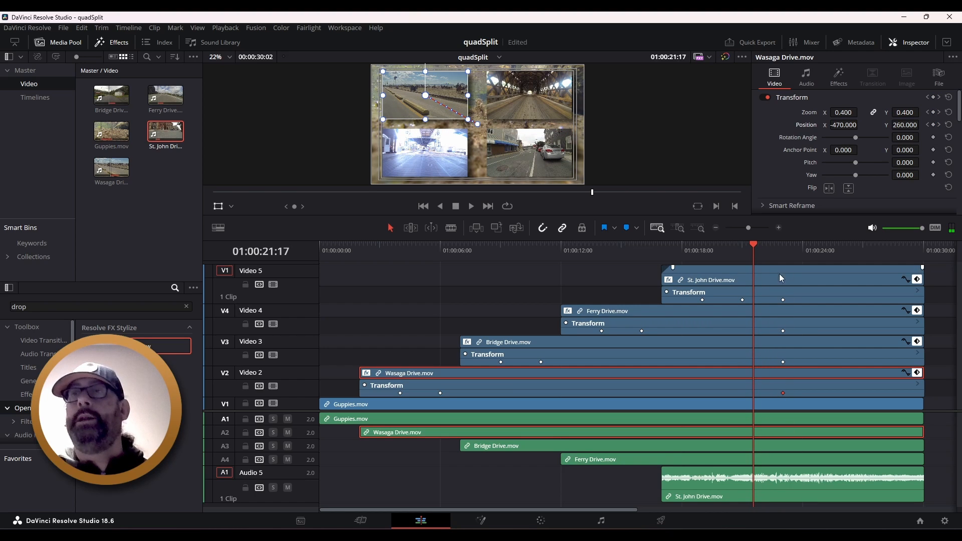
{"action": "left_click_drag", "start_coordinate": [754, 245], "coordinate": [780, 242]}
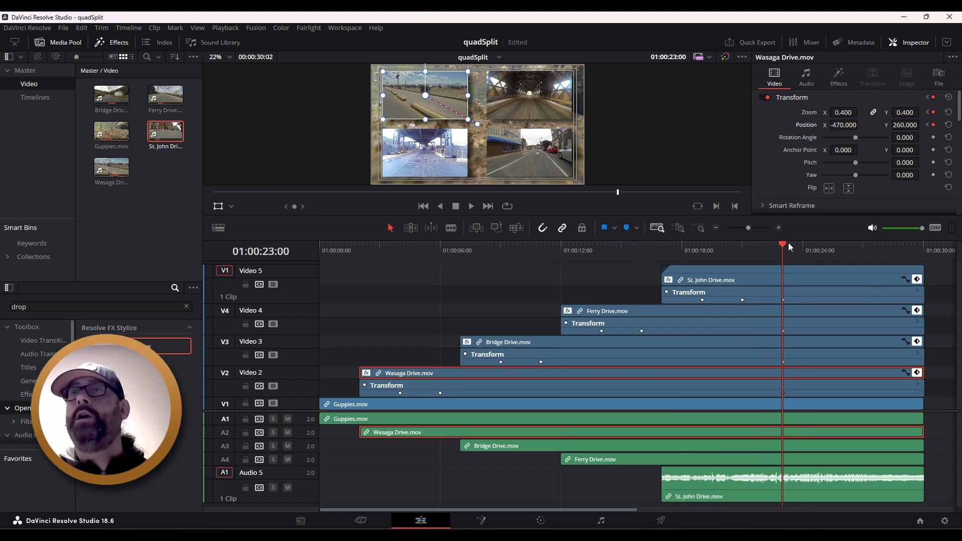
{"action": "left_click_drag", "start_coordinate": [785, 245], "coordinate": [746, 253]}
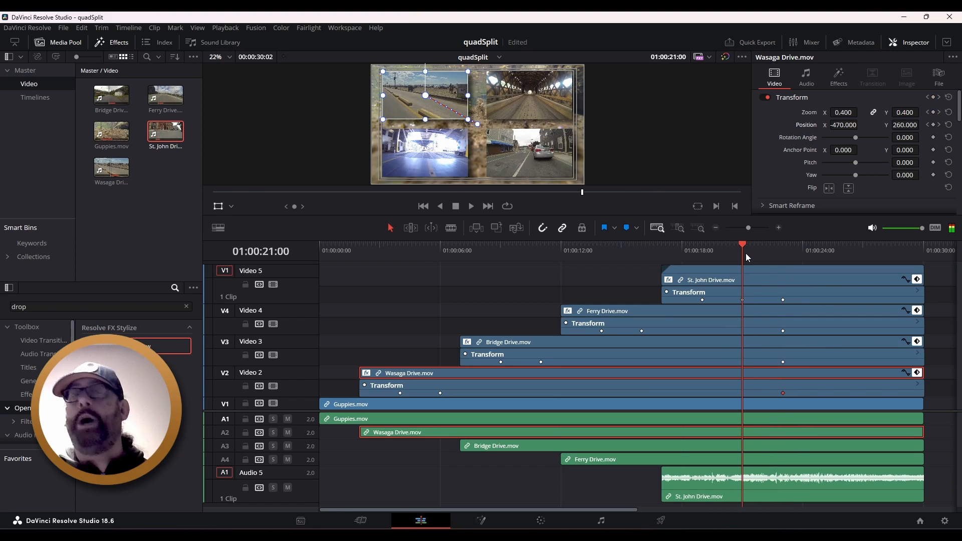
{"action": "key", "text": "space"}
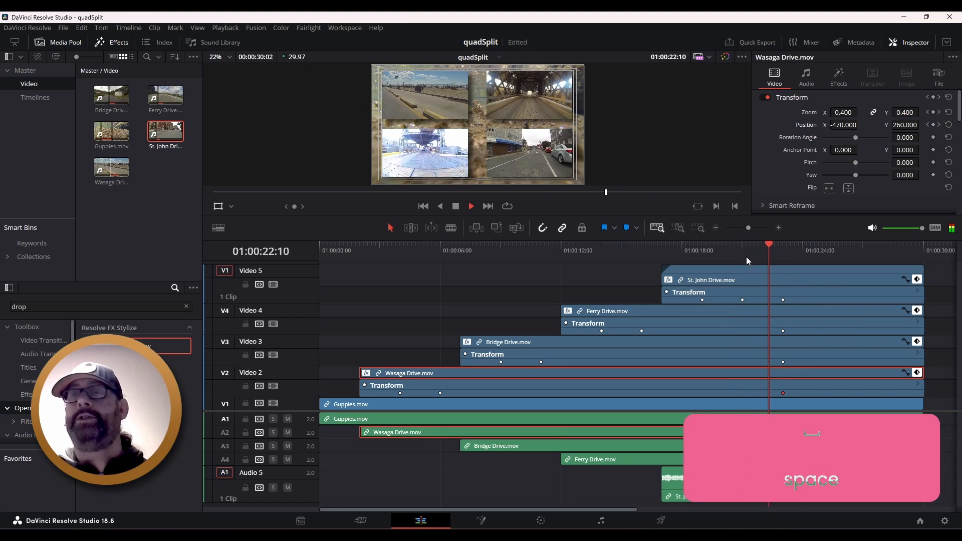
{"action": "key", "text": "space"}
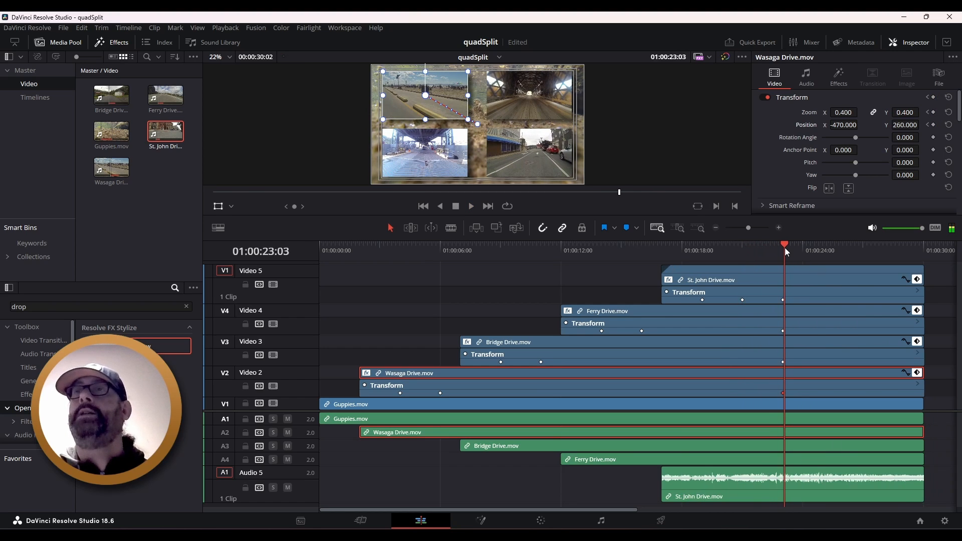
{"action": "left_click_drag", "start_coordinate": [784, 245], "coordinate": [782, 244]}
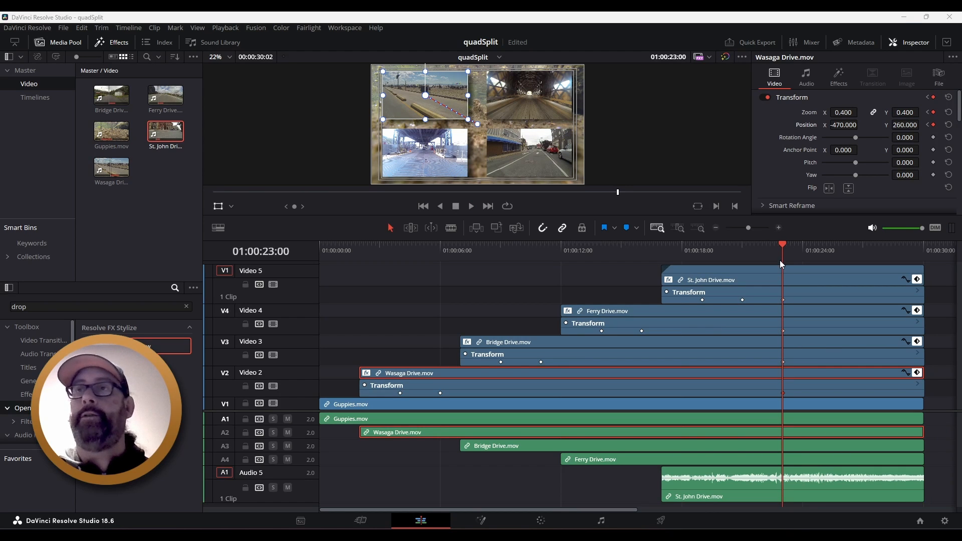
{"action": "mouse_move", "coordinate": [787, 242]}
{"action": "left_mouse_down"}
{"action": "mouse_move", "coordinate": [742, 250]}
{"action": "mouse_move", "coordinate": [780, 257]}
{"action": "left_mouse_up"}
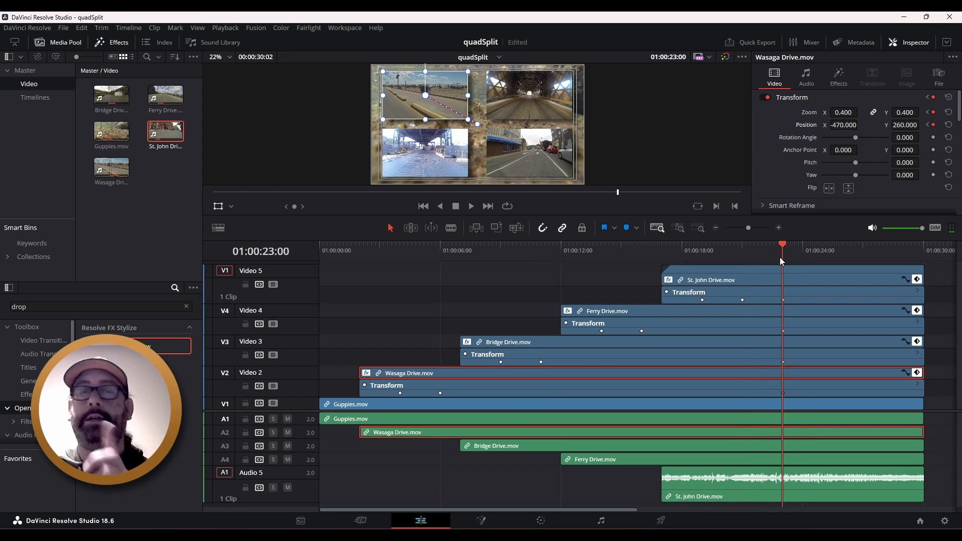
{"action": "mouse_move", "coordinate": [780, 258]}
{"action": "left_mouse_down"}
{"action": "mouse_move", "coordinate": [818, 255]}
{"action": "mouse_move", "coordinate": [787, 251]}
{"action": "left_mouse_up"}
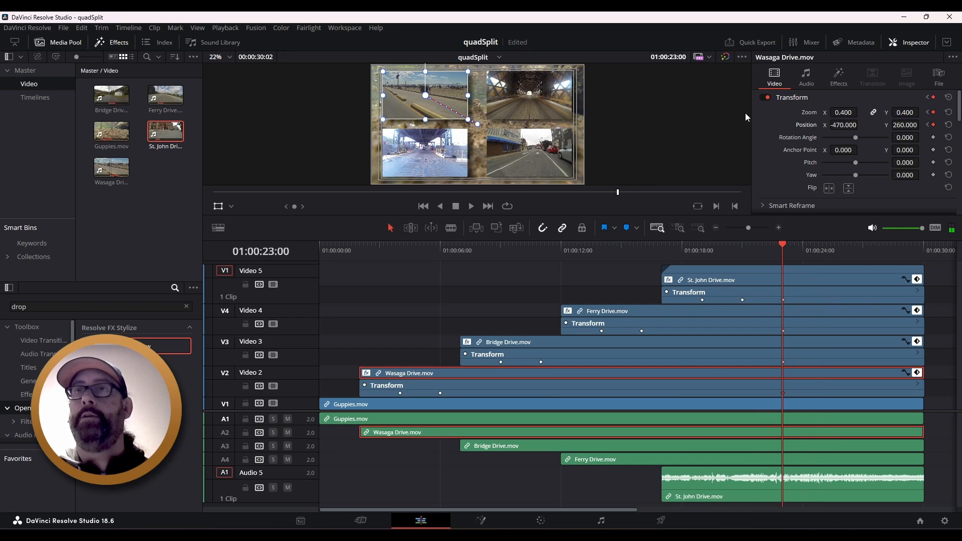
{"action": "left_click", "coordinate": [672, 58]}
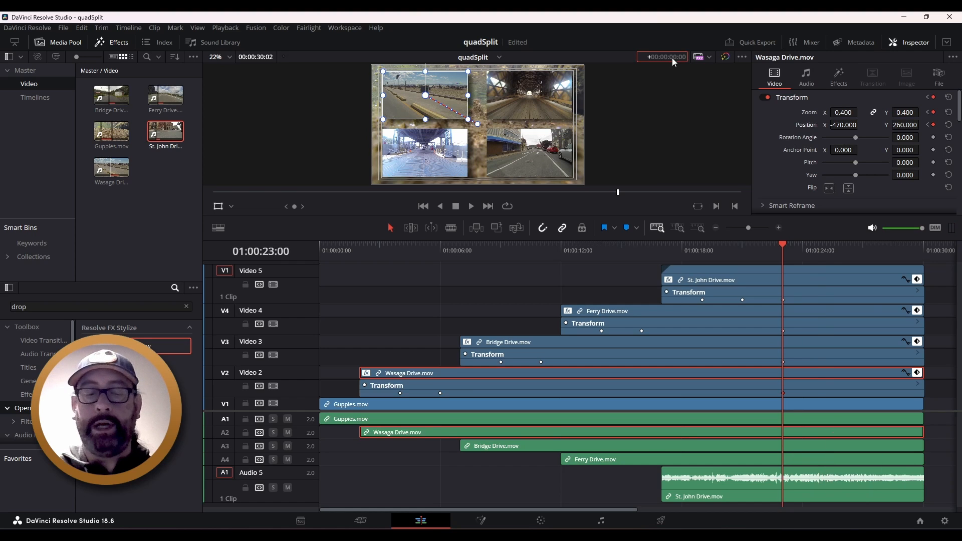
{"action": "type", "text": "2"}
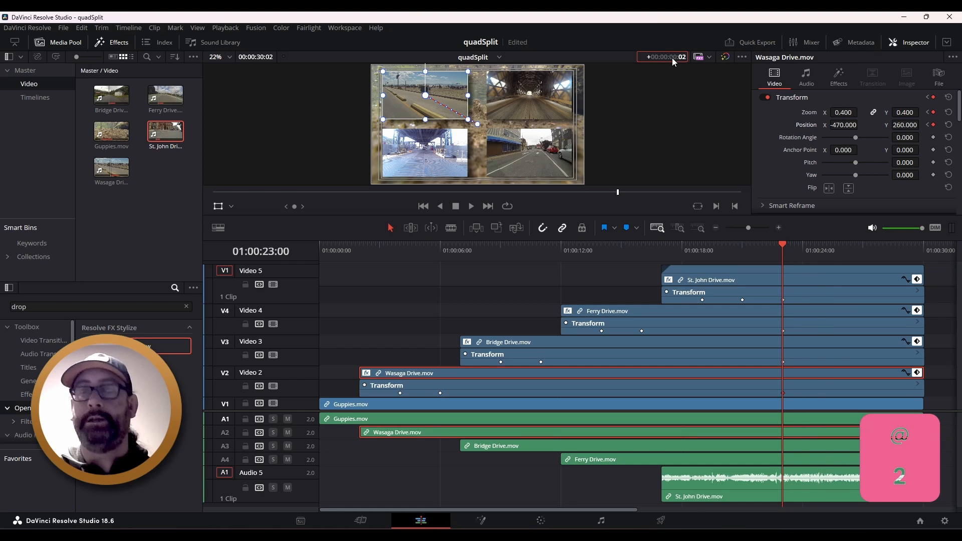
{"action": "type", "text": ":00"}
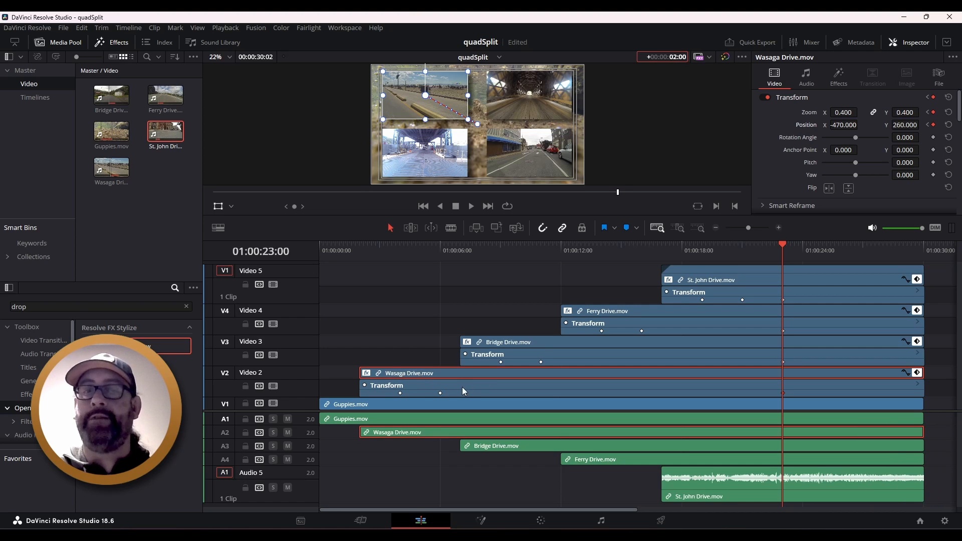
{"action": "left_click", "coordinate": [580, 281]}
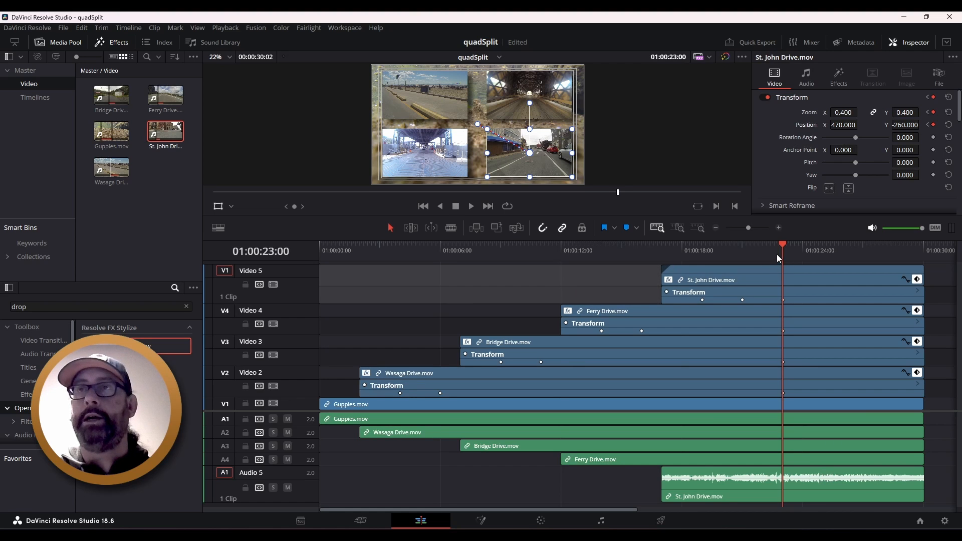
Step: Advance the playhead by two seconds to 01:00:25:00 using a relative timecode entry
{"action": "left_click", "coordinate": [673, 55]}
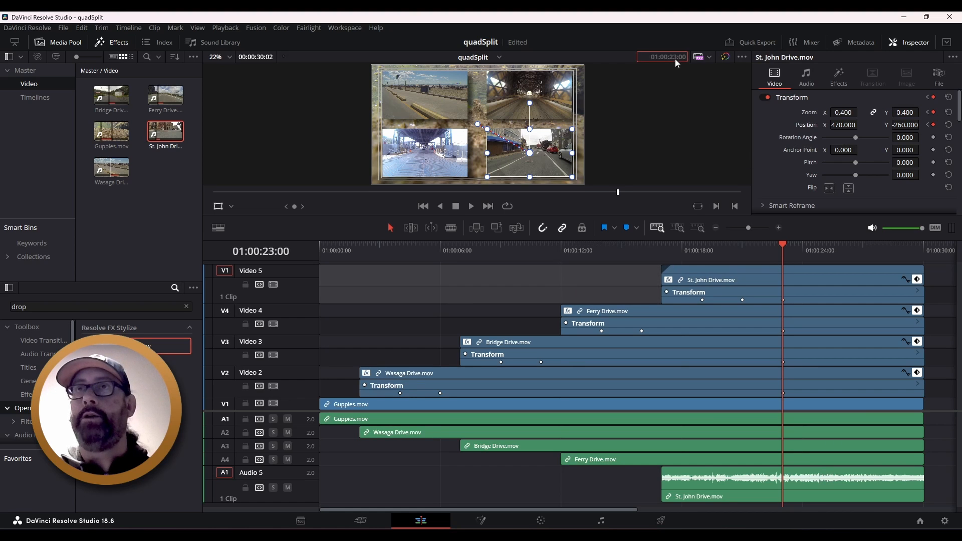
{"action": "type", "text": "+200"}
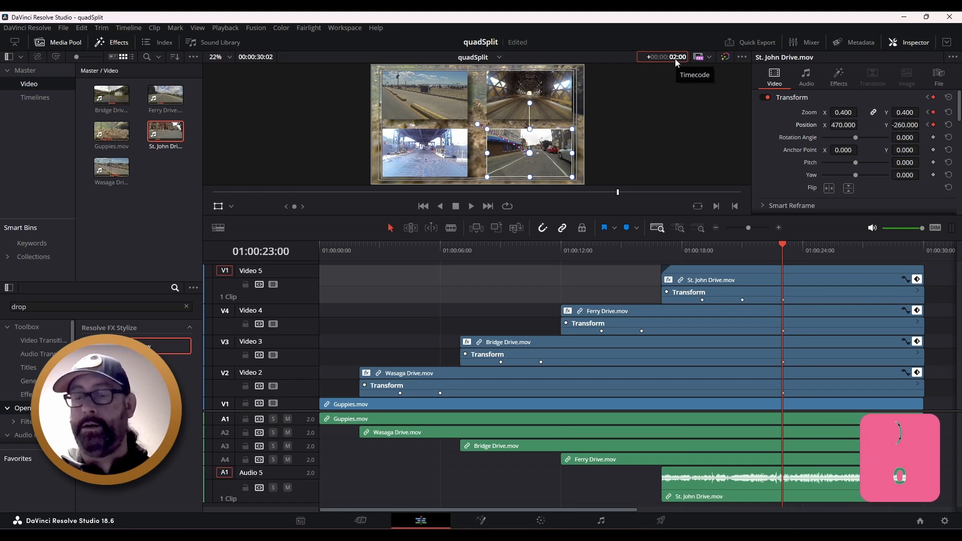
{"action": "key", "text": "Return"}
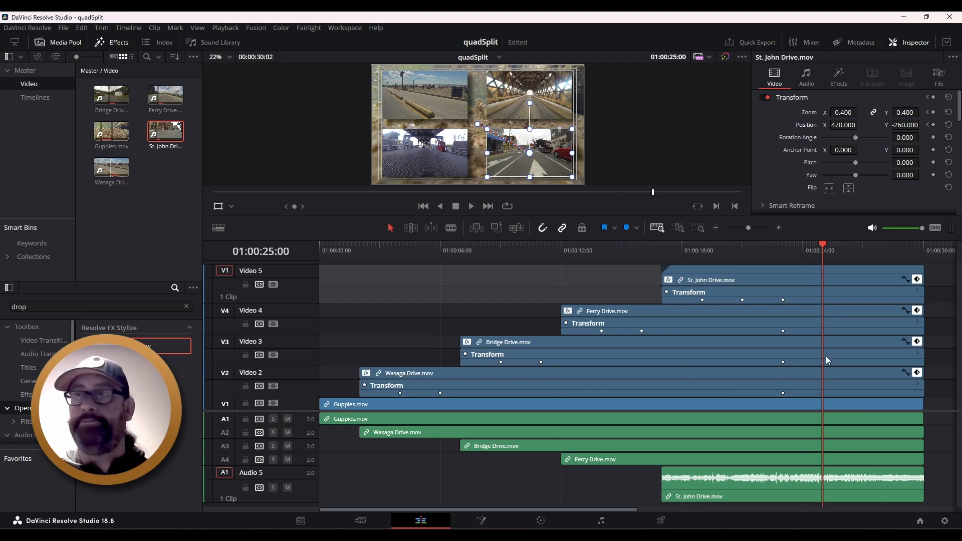
Step: Add Zoom and Position keyframes at 01:00:25:00 to the St. John Drive.mov, Ferry Drive.mov, Bridge Drive.mov and Wasaga Drive.mov clips
{"action": "left_click", "coordinate": [831, 270]}
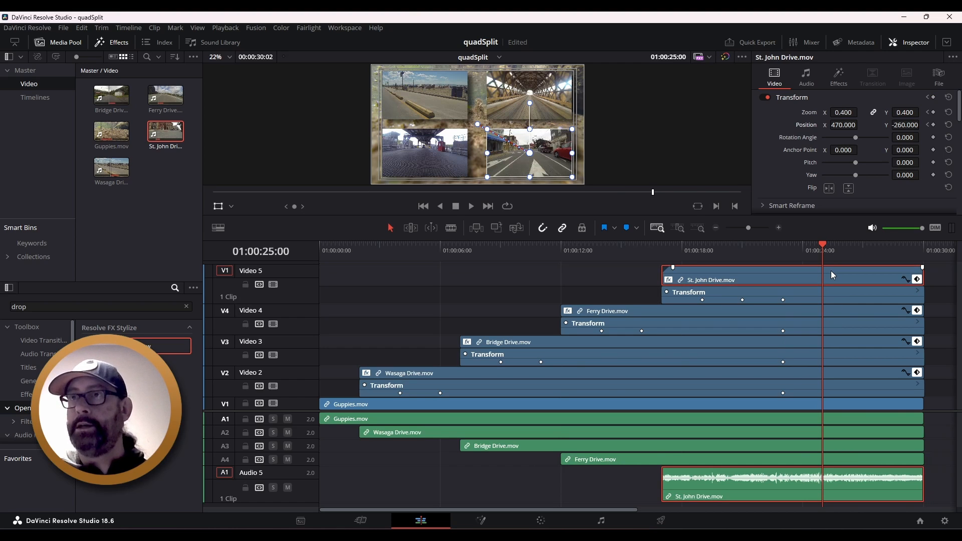
{"action": "left_click", "coordinate": [934, 112]}
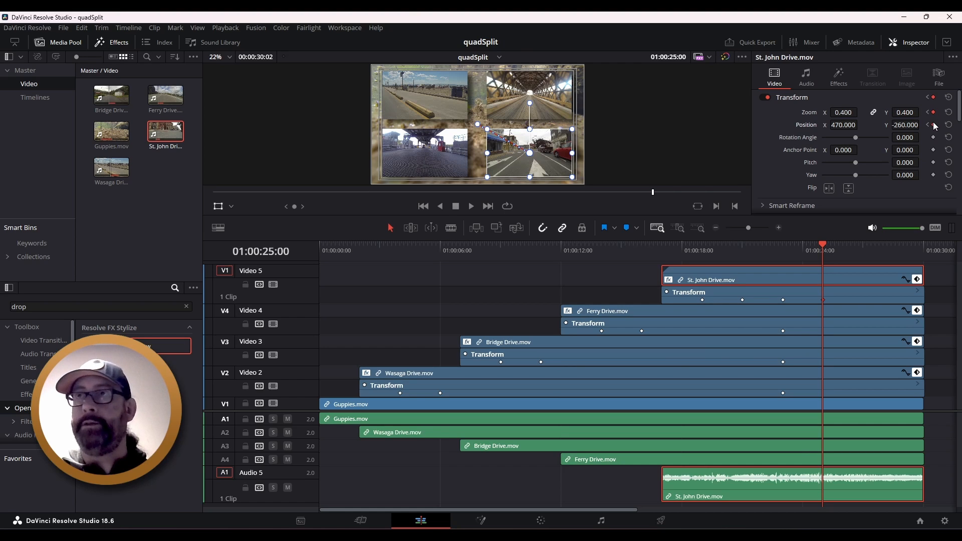
{"action": "left_click", "coordinate": [934, 124]}
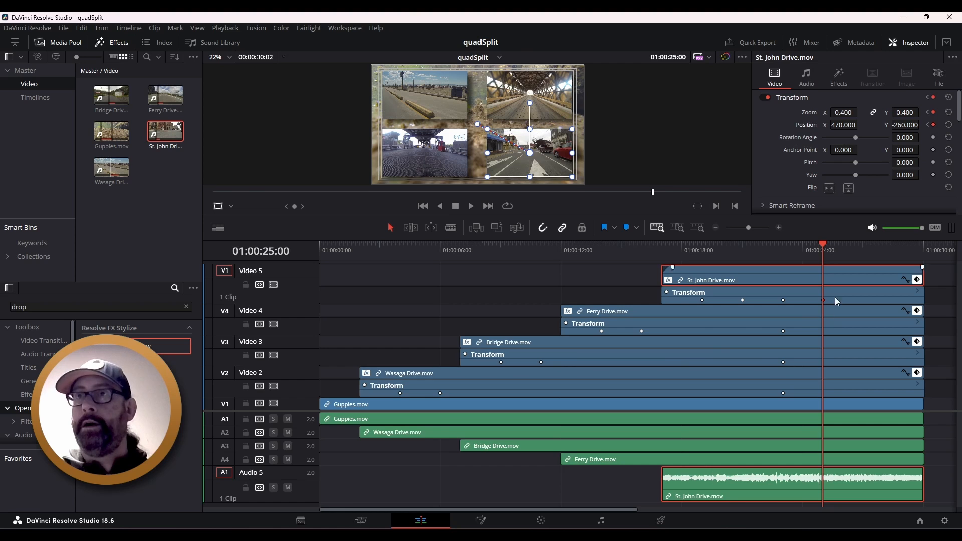
{"action": "left_click", "coordinate": [802, 310]}
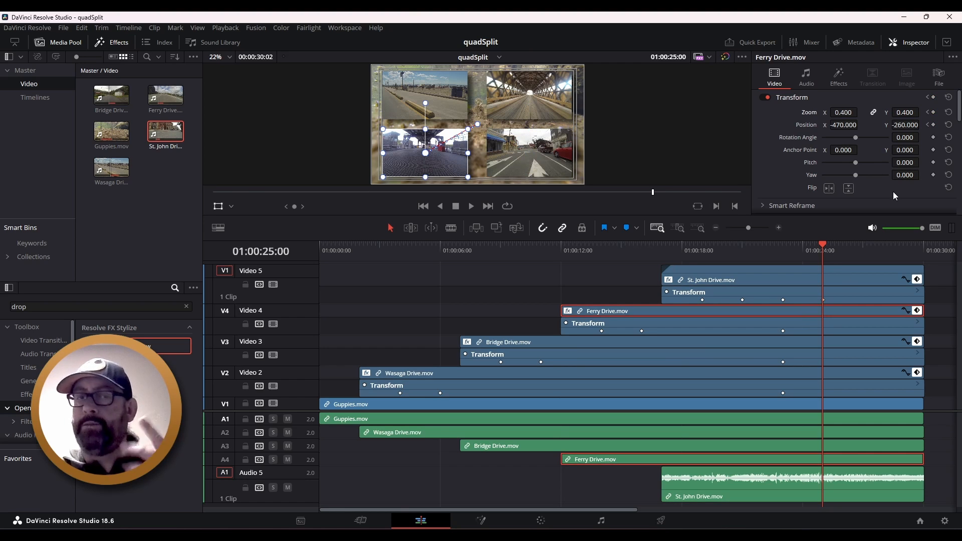
{"action": "left_click", "coordinate": [933, 124]}
{"action": "left_click", "coordinate": [745, 343]}
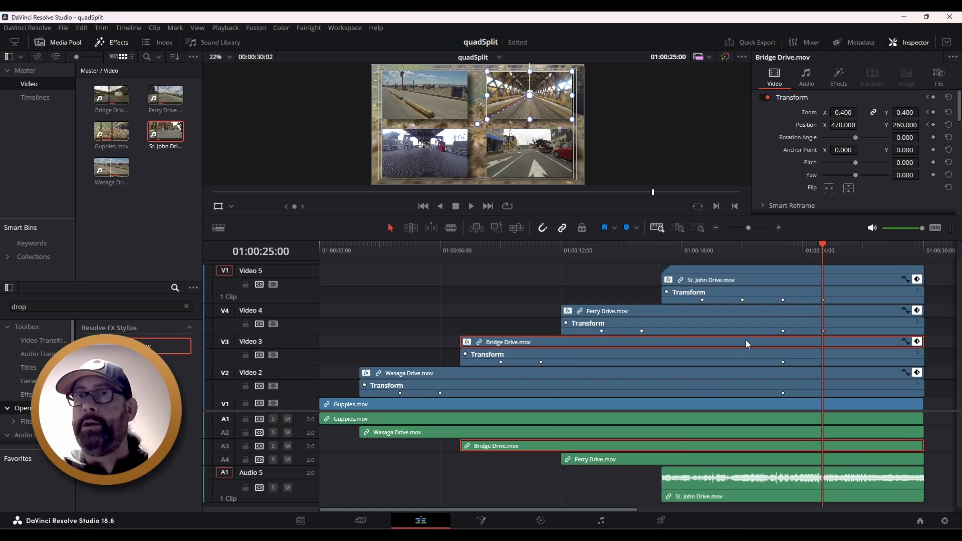
{"action": "left_click", "coordinate": [933, 114]}
{"action": "left_click", "coordinate": [933, 125]}
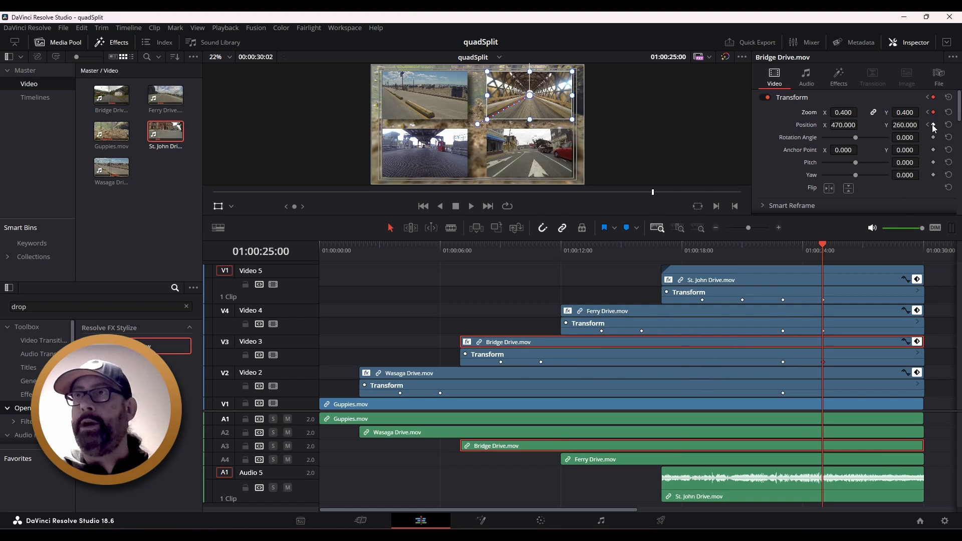
{"action": "left_click", "coordinate": [751, 368]}
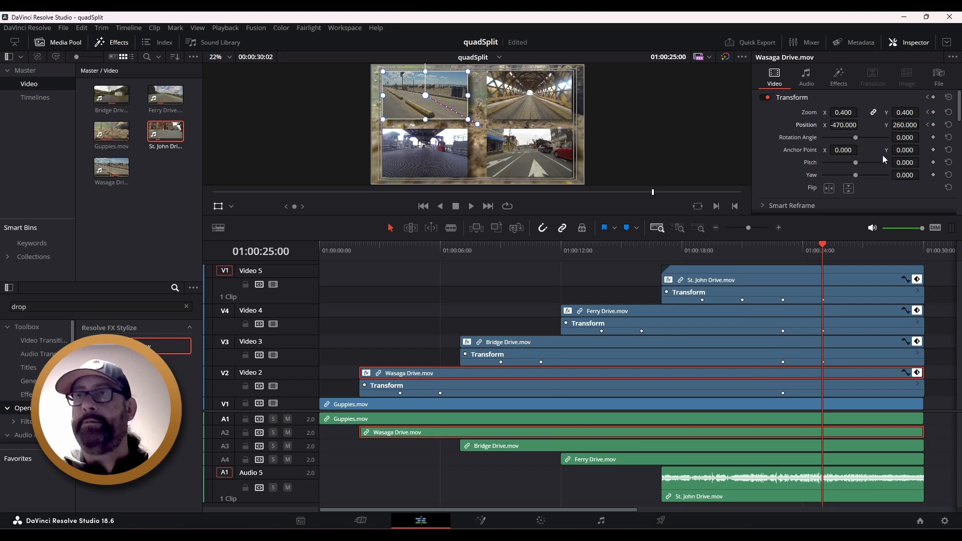
{"action": "left_click", "coordinate": [932, 112]}
{"action": "left_click", "coordinate": [932, 124]}
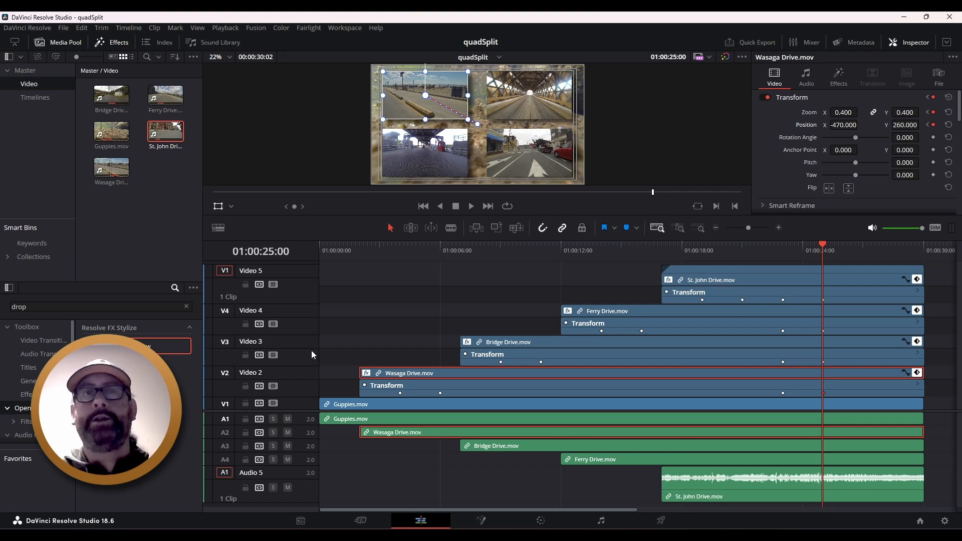
Step: Disable the Video 2, Video 3 and Video 4 tracks, leaving the St. John Drive.mov picture over the background
{"action": "left_click", "coordinate": [273, 387]}
{"action": "left_click", "coordinate": [273, 355]}
{"action": "left_click", "coordinate": [273, 325]}
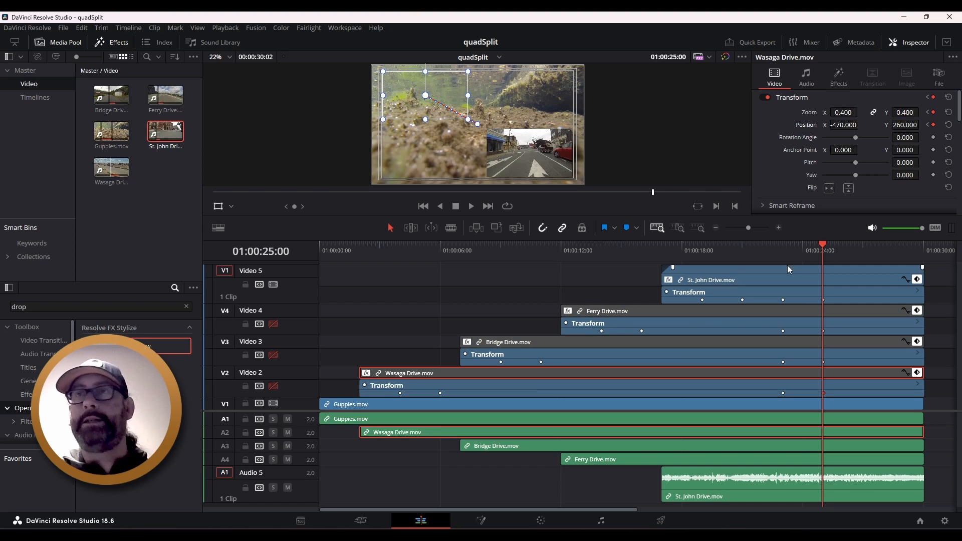
Step: Set the St. John Drive.mov clip's Position X to -470 at its 01:00:25:00 keyframe
{"action": "left_click", "coordinate": [813, 272]}
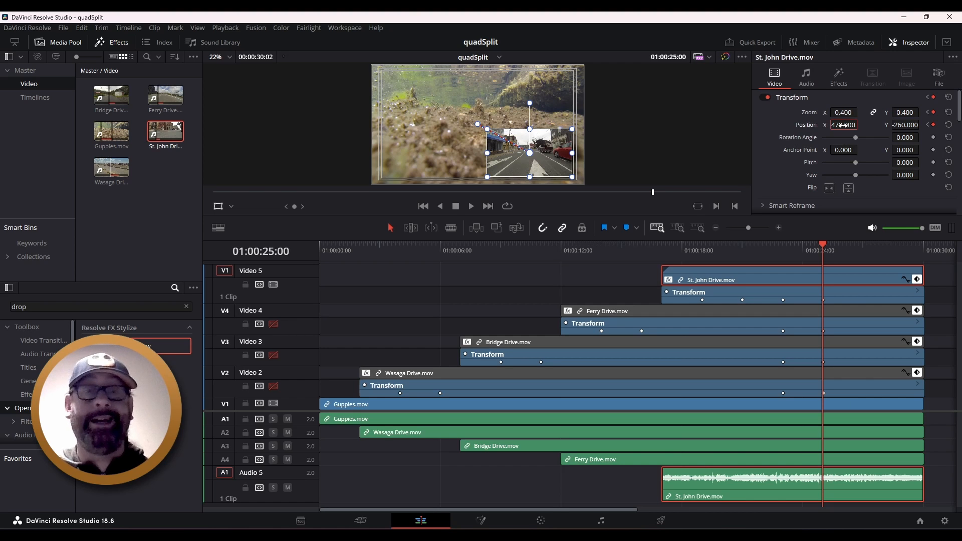
{"action": "left_click", "coordinate": [843, 126]}
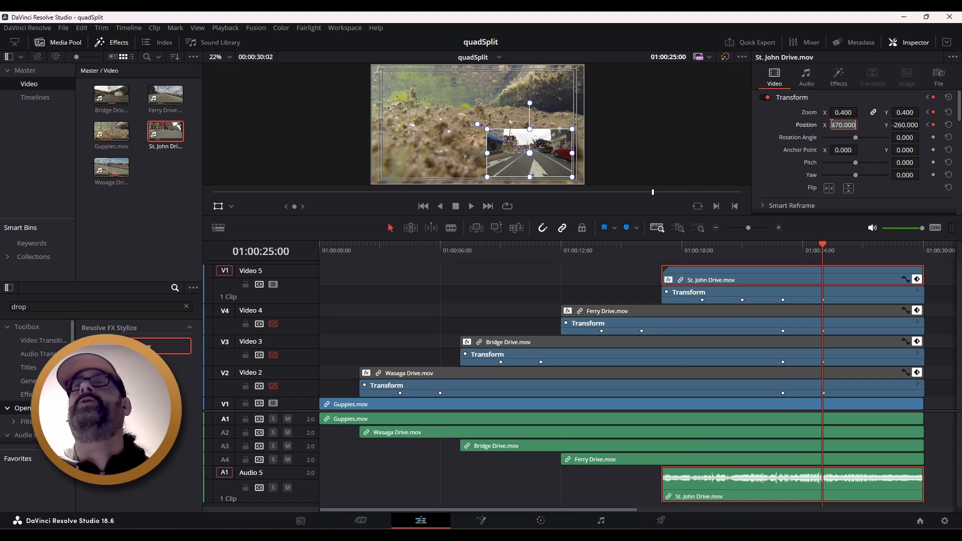
{"action": "left_click", "coordinate": [832, 124]}
{"action": "type", "text": "-"}
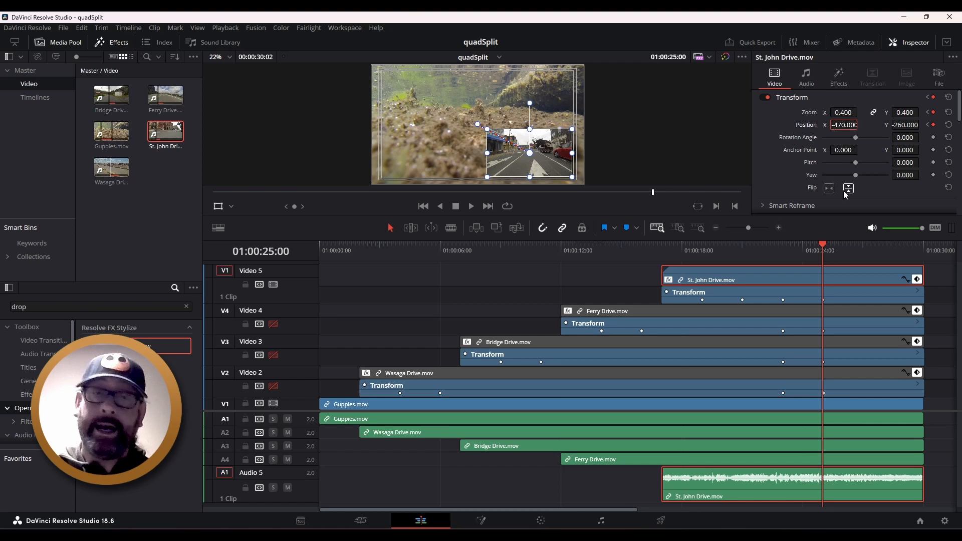
{"action": "key", "text": "Return"}
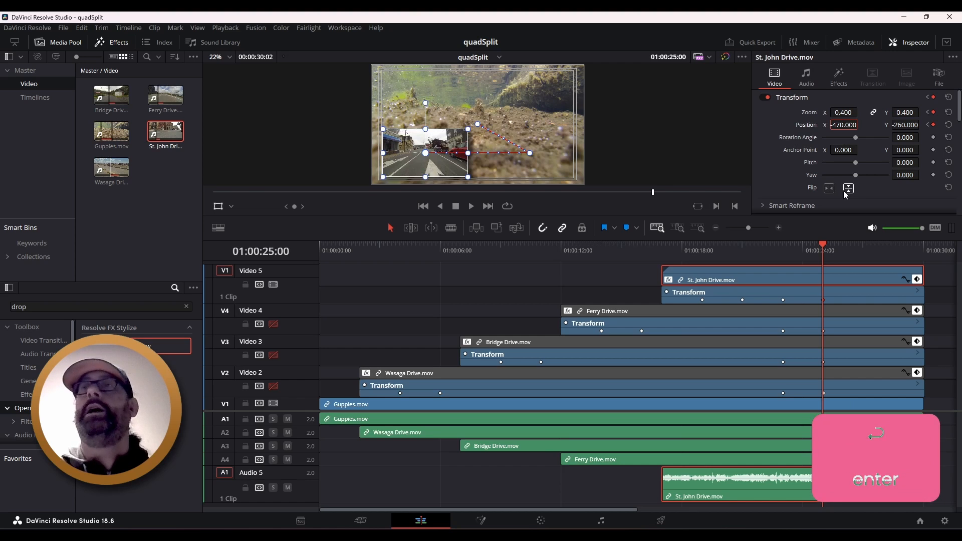
Step: Set the St. John Drive.mov clip's Position Y to 260 at its 01:00:25:00 keyframe and preview the move
{"action": "left_click", "coordinate": [903, 125]}
{"action": "left_click", "coordinate": [895, 125]}
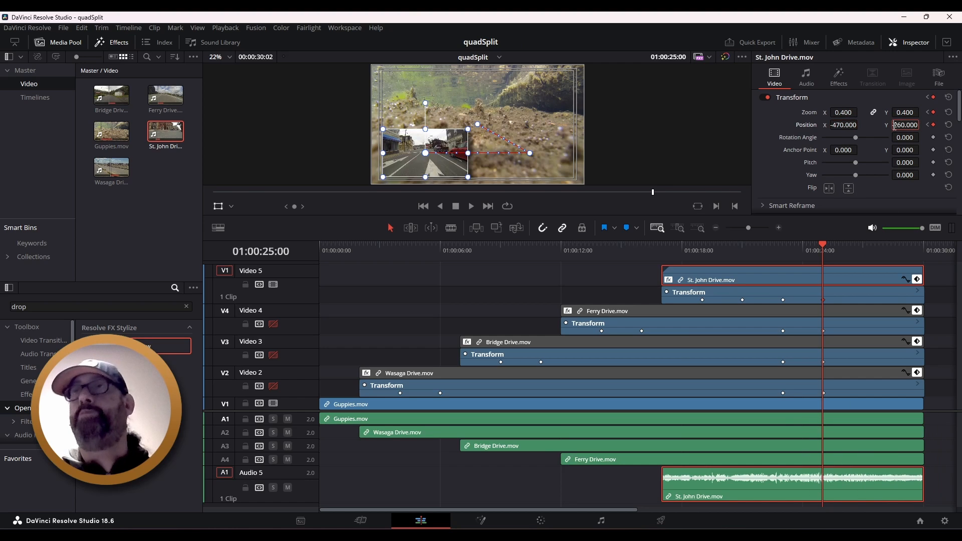
{"action": "type", "text": "-"}
{"action": "key", "text": "BackSpace"}
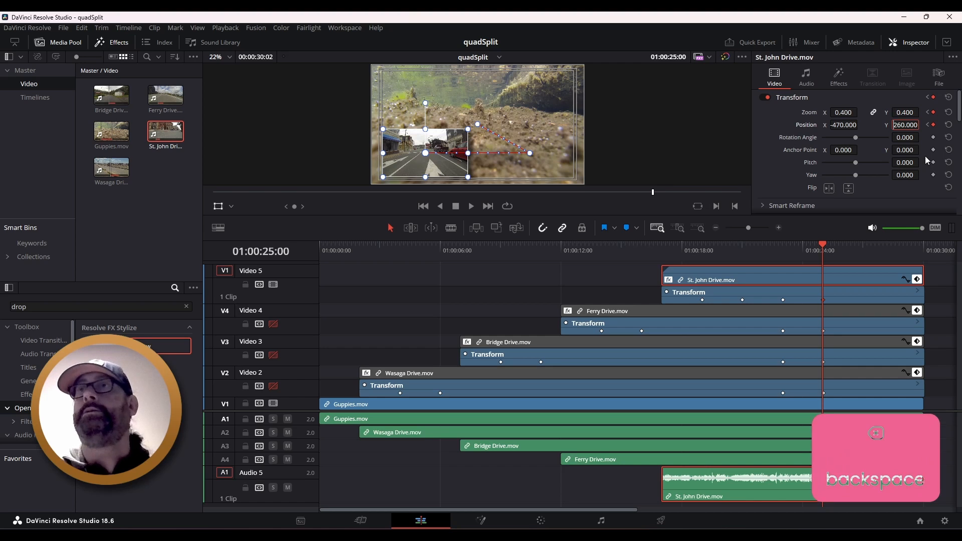
{"action": "key", "text": "Return"}
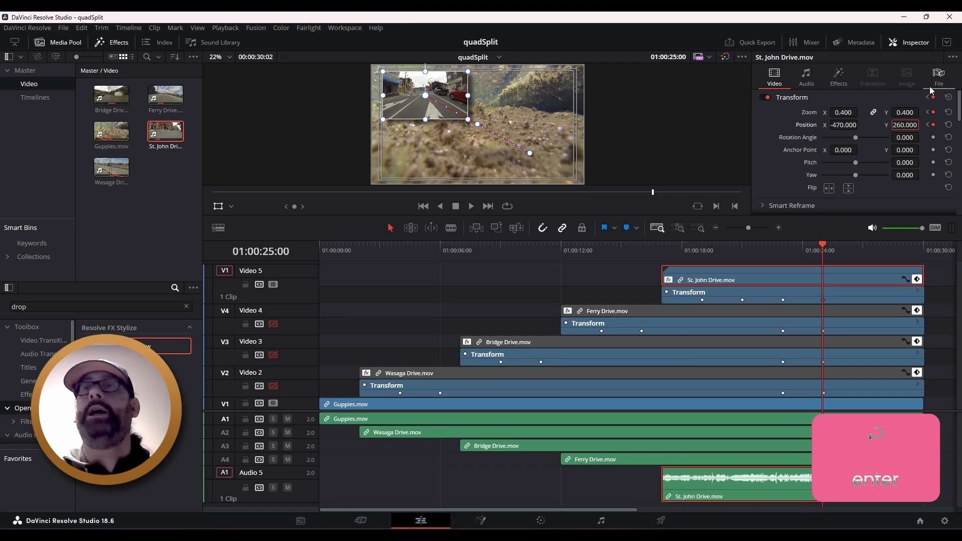
{"action": "mouse_move", "coordinate": [824, 245]}
{"action": "left_mouse_down"}
{"action": "mouse_move", "coordinate": [781, 248]}
{"action": "mouse_move", "coordinate": [872, 248]}
{"action": "mouse_move", "coordinate": [795, 253]}
{"action": "mouse_move", "coordinate": [820, 253]}
{"action": "left_mouse_up"}
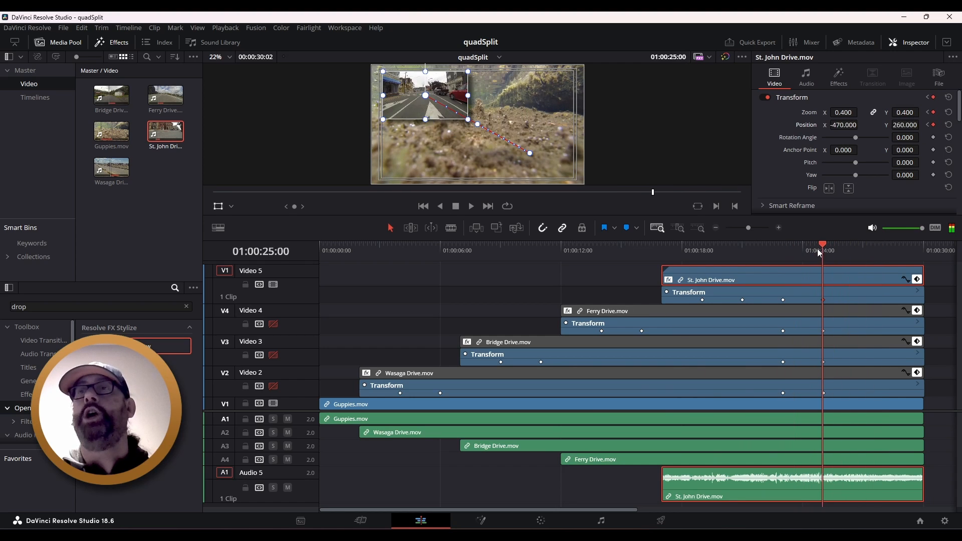
Step: Disable Video 5, enable Video 4, and set the Ferry Drive.mov clip's Position to X 470, Y 260 at its 01:00:25:00 keyframe
{"action": "left_click", "coordinate": [273, 285]}
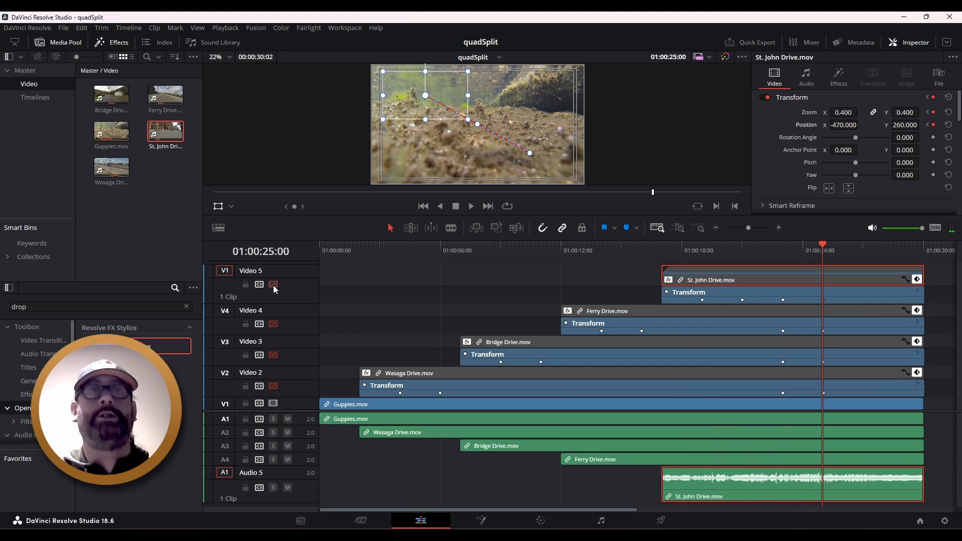
{"action": "left_click", "coordinate": [274, 324]}
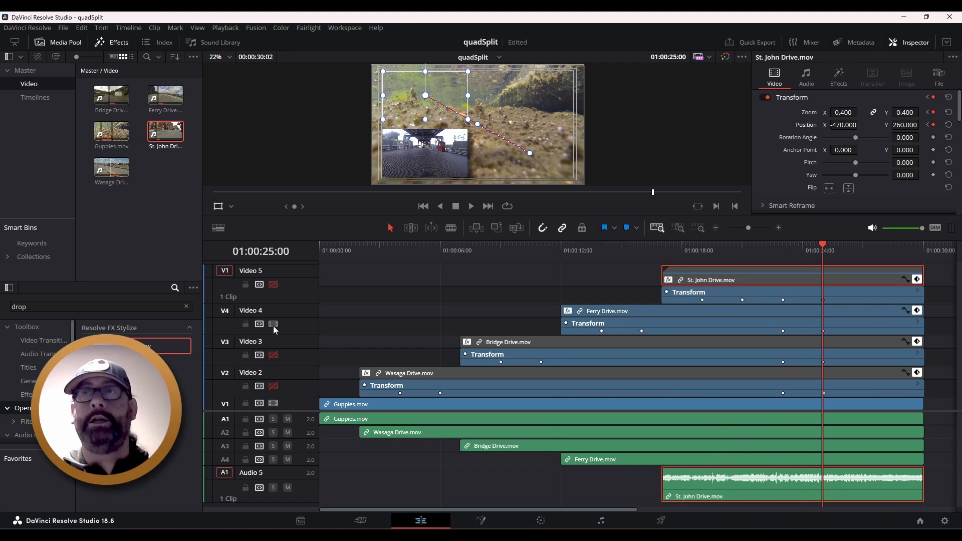
{"action": "left_click_drag", "start_coordinate": [795, 245], "coordinate": [823, 247]}
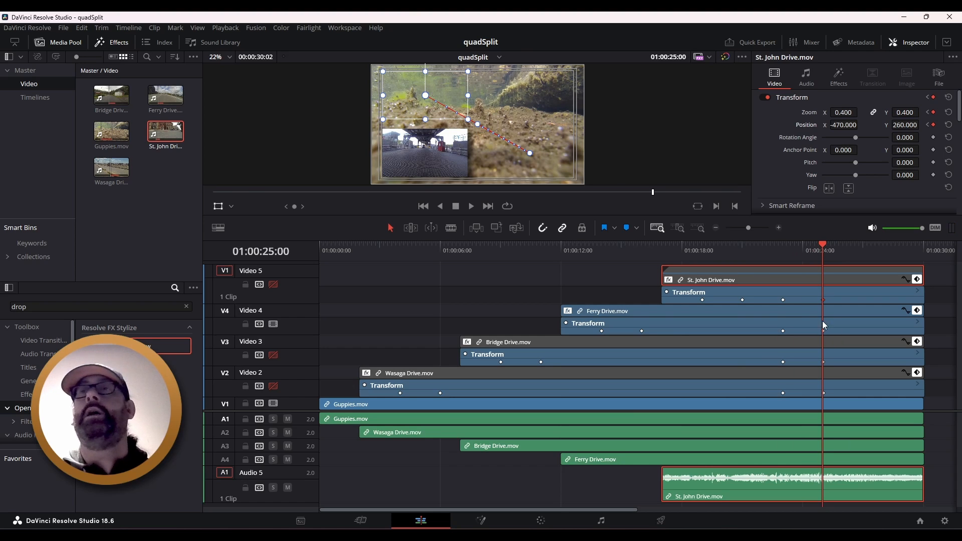
{"action": "left_click", "coordinate": [807, 312]}
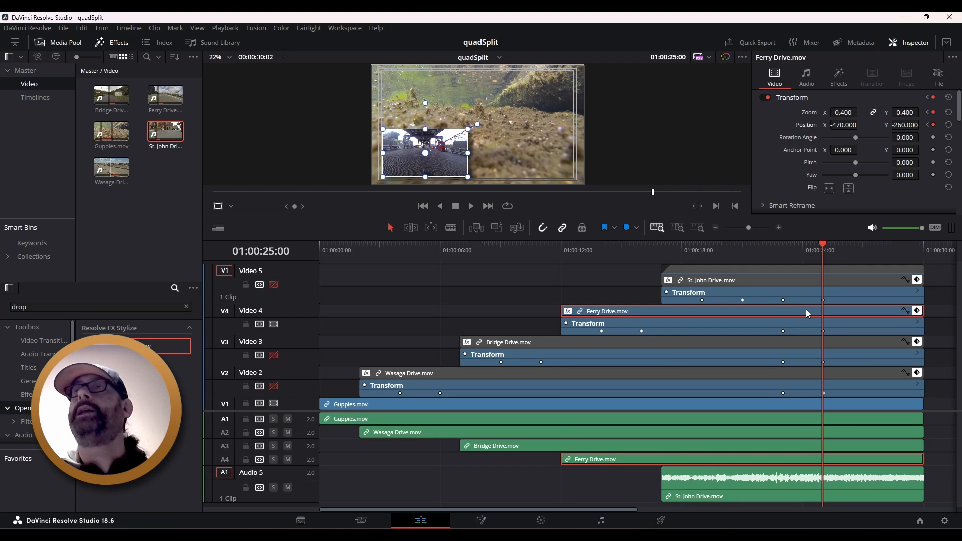
{"action": "left_click", "coordinate": [838, 126]}
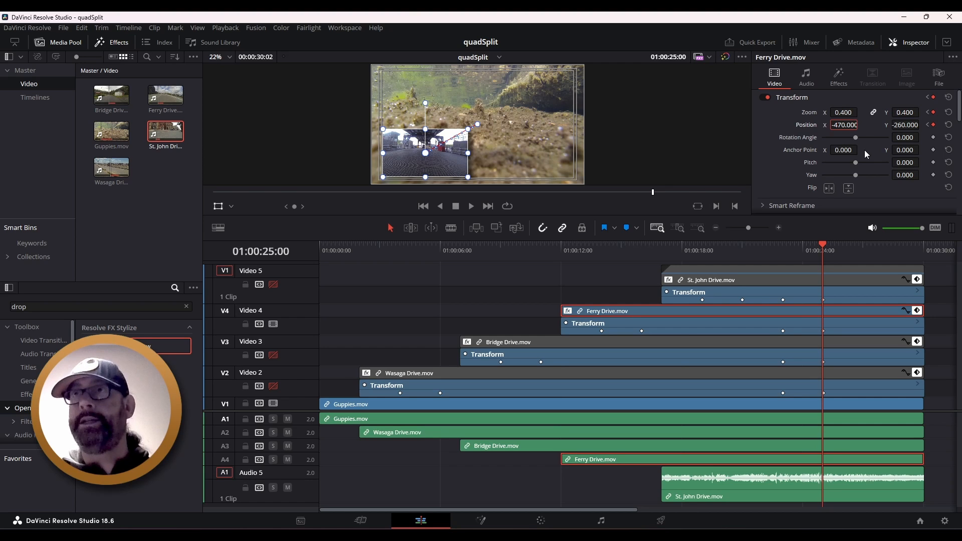
{"action": "key", "text": "shift+Right"}
{"action": "key", "text": "BackSpace"}
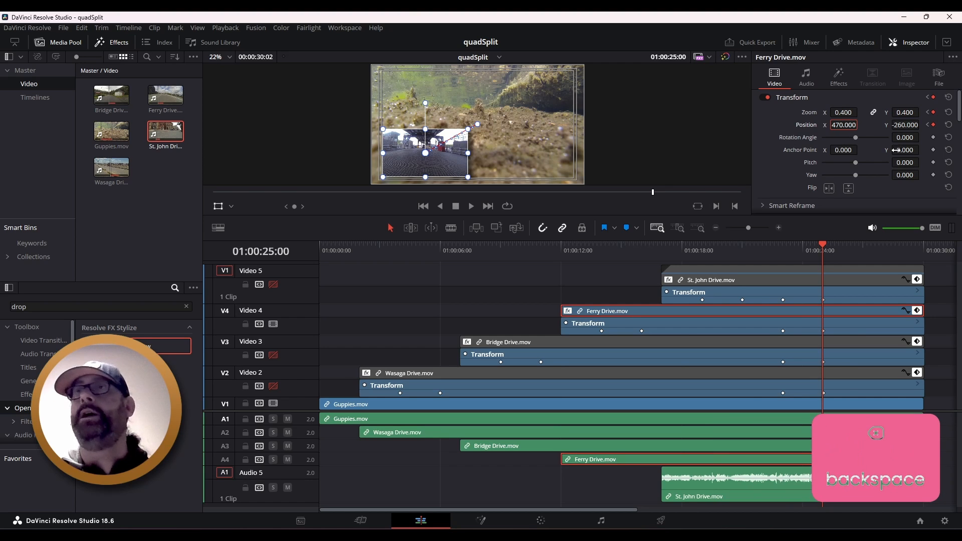
{"action": "left_click", "coordinate": [897, 125]}
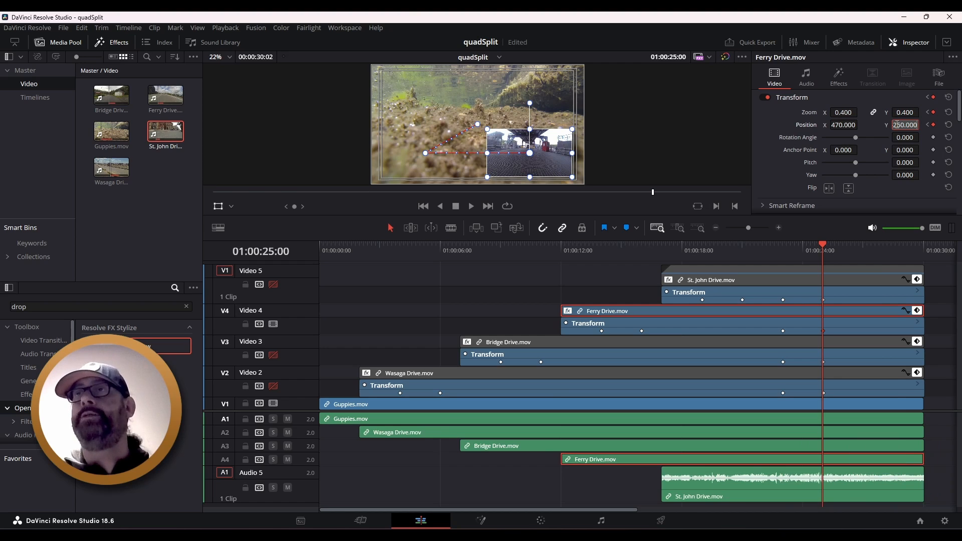
{"action": "type", "text": "-26"}
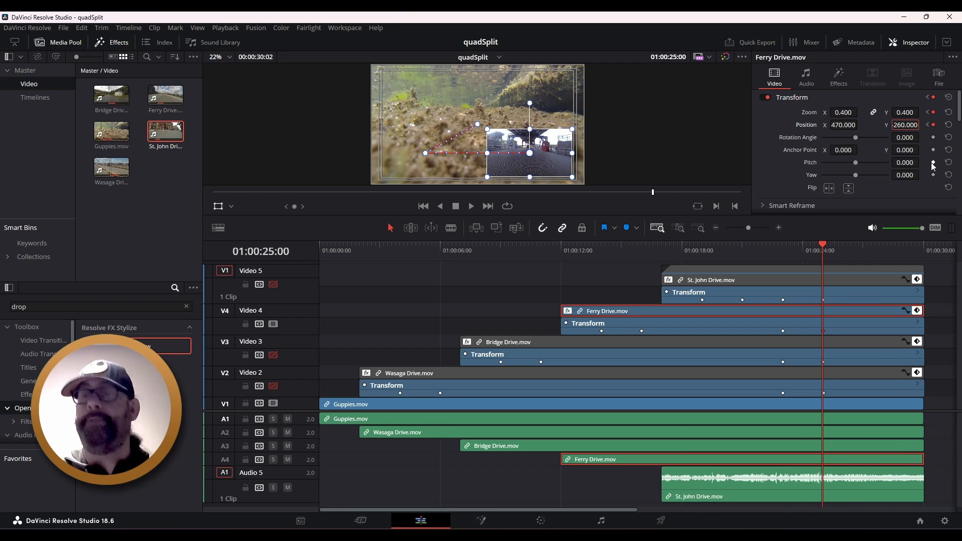
{"action": "key", "text": "Return"}
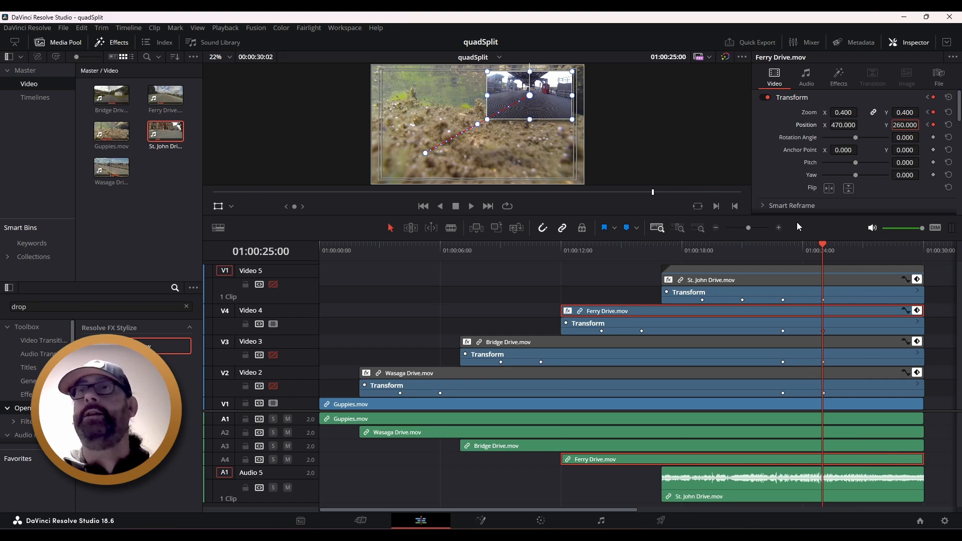
{"action": "mouse_move", "coordinate": [815, 245]}
{"action": "left_mouse_down"}
{"action": "mouse_move", "coordinate": [784, 244]}
{"action": "mouse_move", "coordinate": [819, 242]}
{"action": "mouse_move", "coordinate": [788, 253]}
{"action": "mouse_move", "coordinate": [822, 244]}
{"action": "left_mouse_up"}
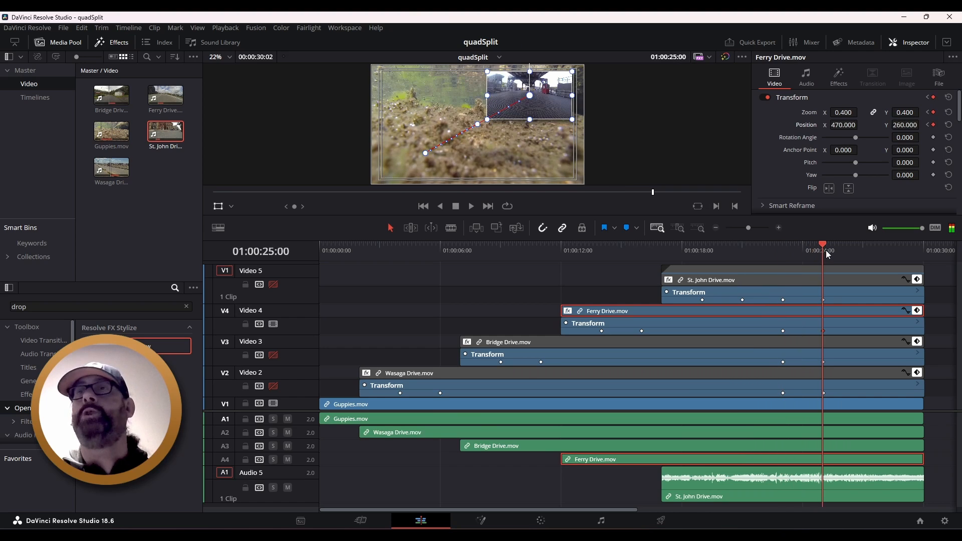
Step: Disable Video 4, enable Video 3, and set the Bridge Drive.mov clip's Position to X -470, Y -260 at its 01:00:25:00 keyframe
{"action": "left_click", "coordinate": [269, 325]}
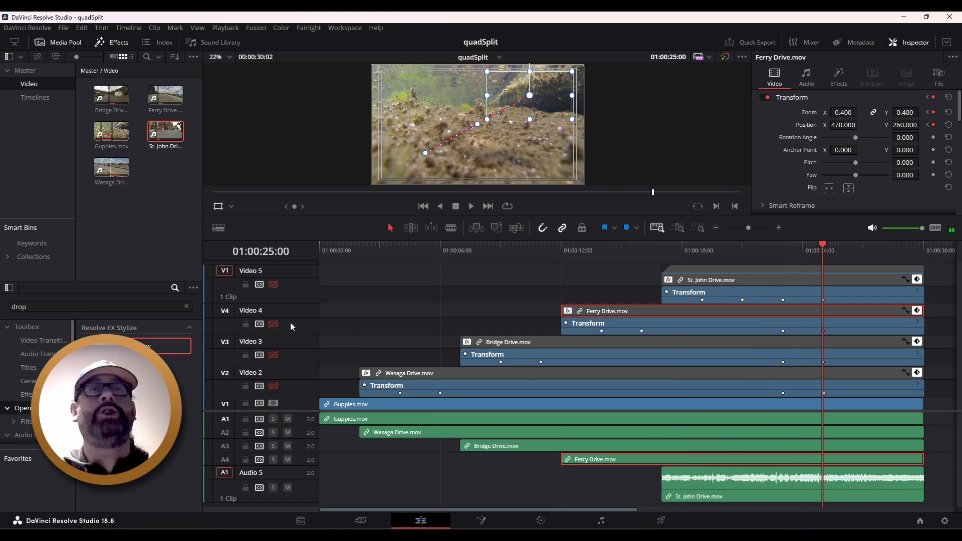
{"action": "left_click", "coordinate": [273, 355]}
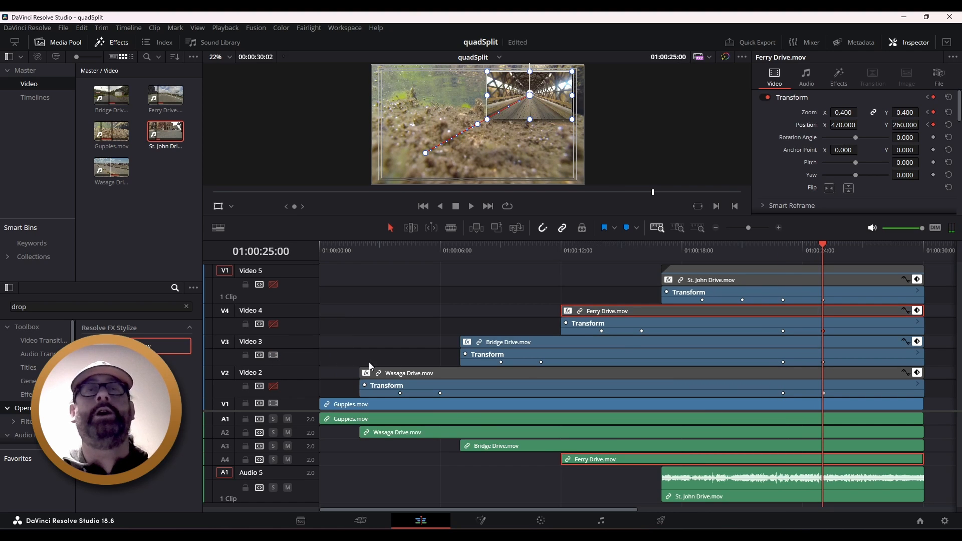
{"action": "left_click", "coordinate": [627, 343]}
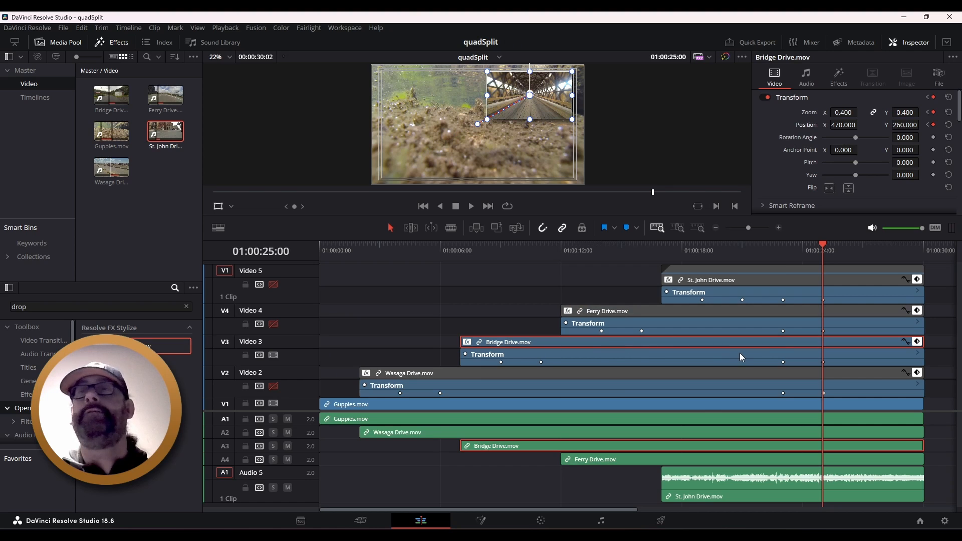
{"action": "mouse_move", "coordinate": [826, 245]}
{"action": "left_mouse_down"}
{"action": "mouse_move", "coordinate": [838, 246]}
{"action": "mouse_move", "coordinate": [827, 246]}
{"action": "left_mouse_up"}
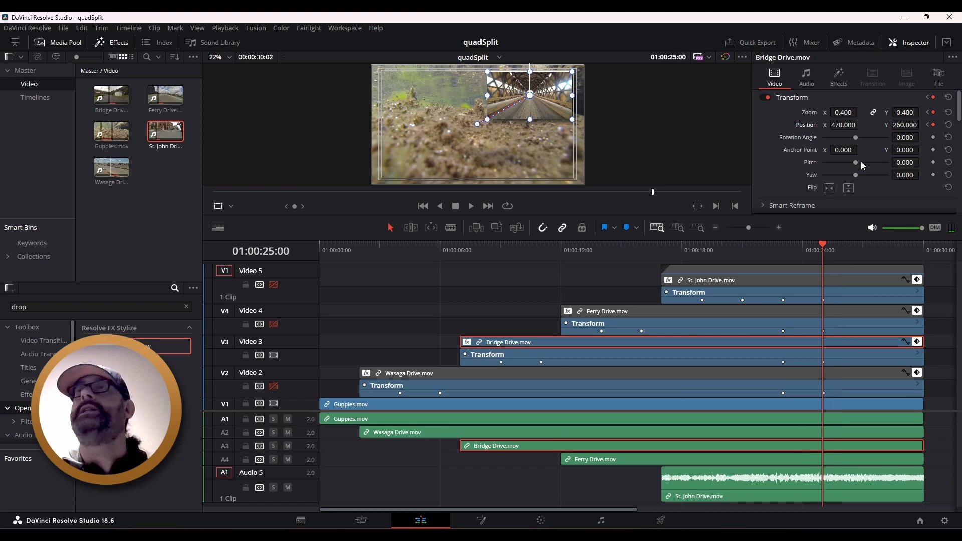
{"action": "left_click", "coordinate": [832, 125]}
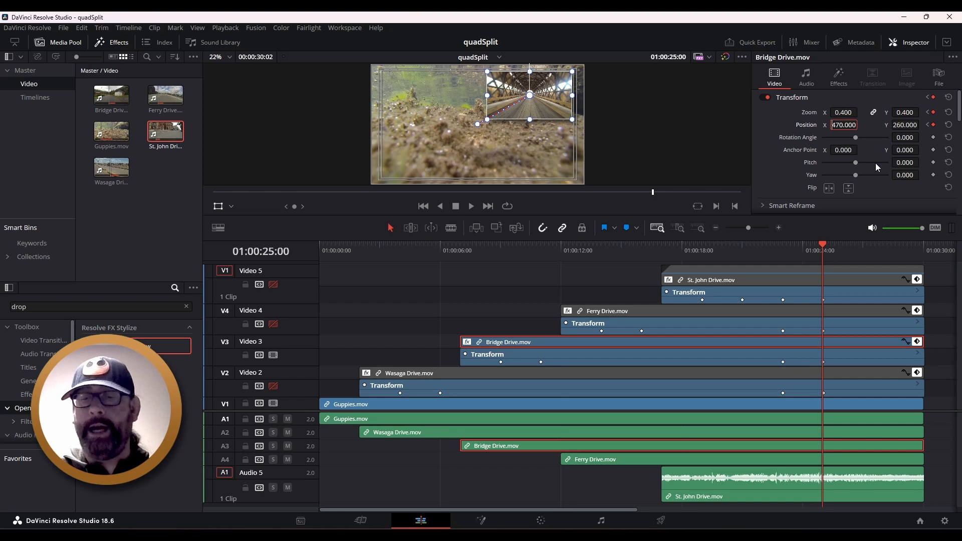
{"action": "type", "text": "-"}
{"action": "key", "text": "Return"}
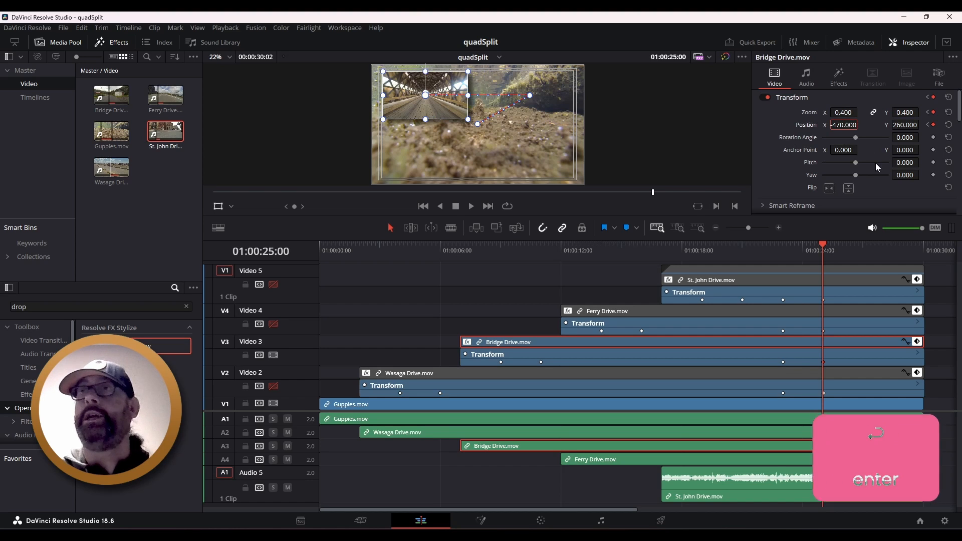
{"action": "left_click", "coordinate": [895, 124]}
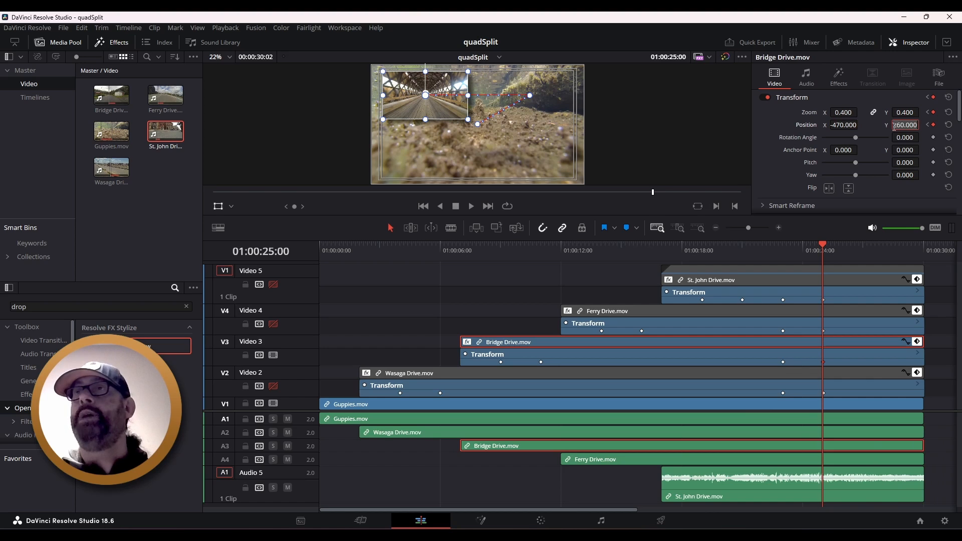
{"action": "type", "text": "-"}
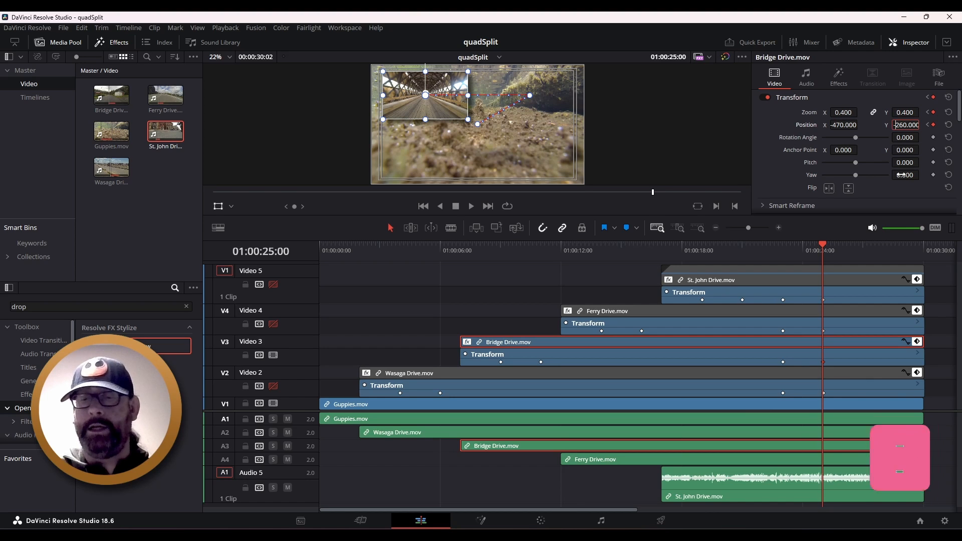
{"action": "key", "text": "Return"}
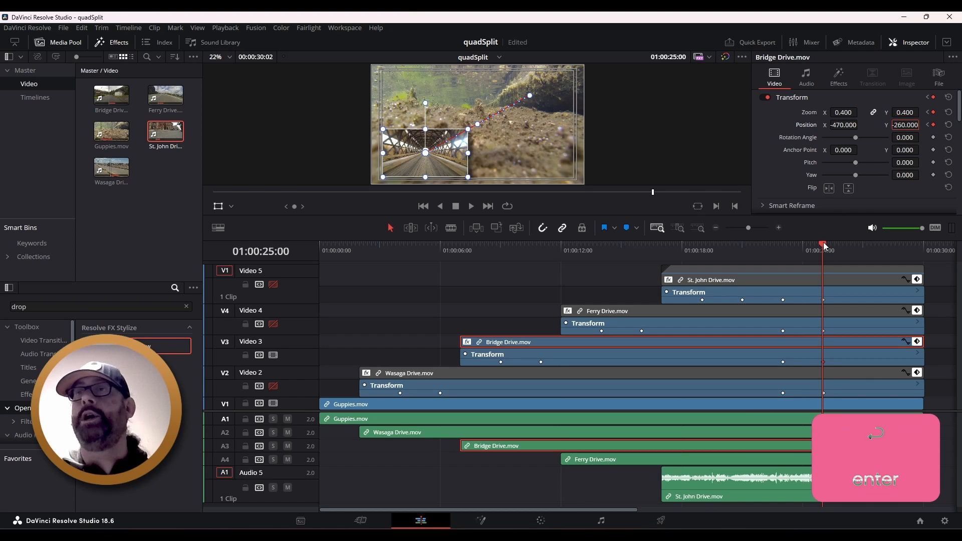
{"action": "mouse_move", "coordinate": [825, 246]}
{"action": "left_mouse_down"}
{"action": "mouse_move", "coordinate": [787, 246]}
{"action": "mouse_move", "coordinate": [820, 245]}
{"action": "left_mouse_up"}
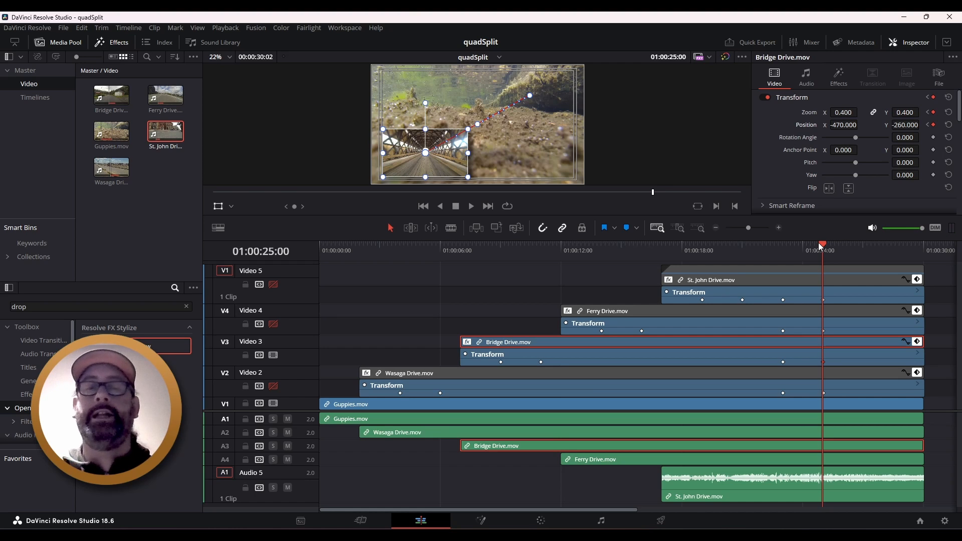
Step: Disable Video 3, enable Video 2, and set the Wasaga Drive.mov clip's Position to X 470, Y -260 at its 01:00:25:00 keyframe
{"action": "left_click", "coordinate": [273, 355]}
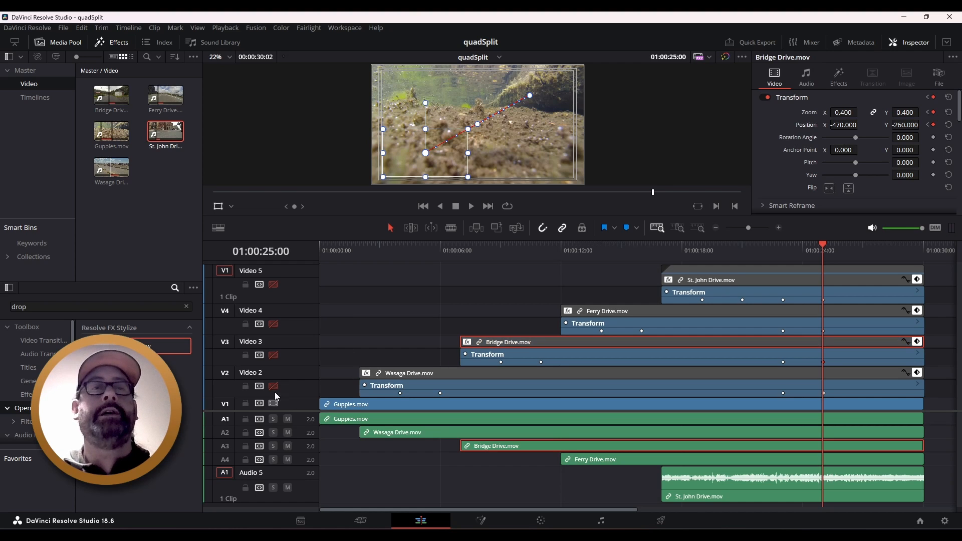
{"action": "left_click", "coordinate": [273, 386]}
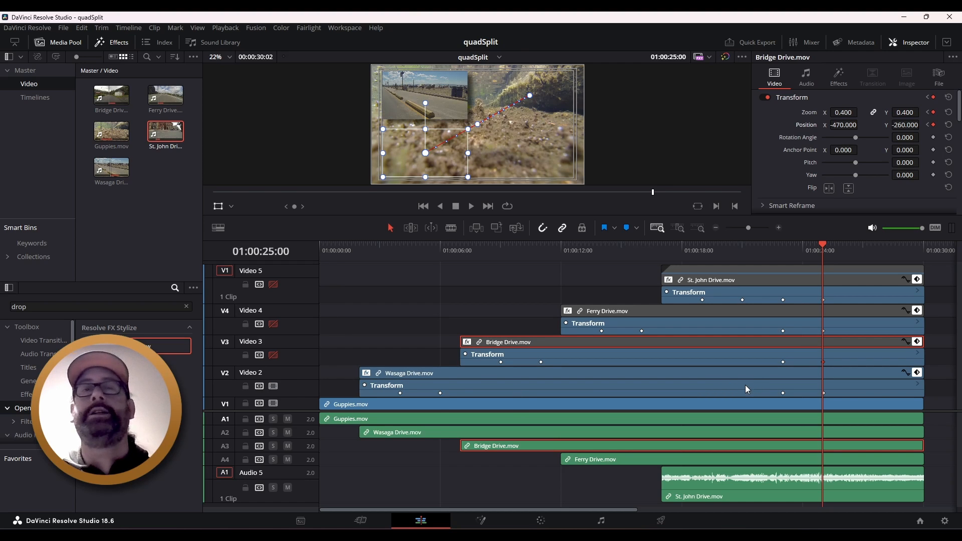
{"action": "left_click", "coordinate": [752, 372]}
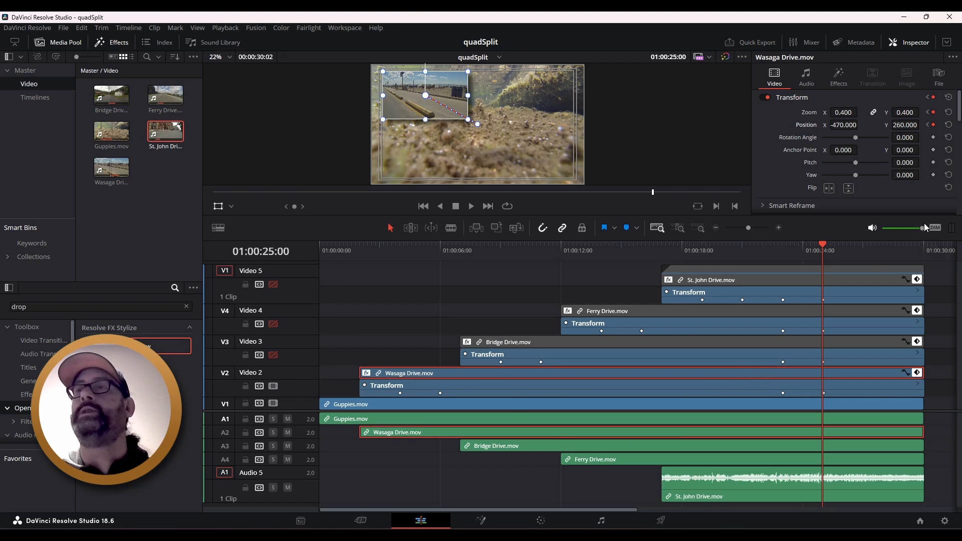
{"action": "double_click", "coordinate": [839, 125]}
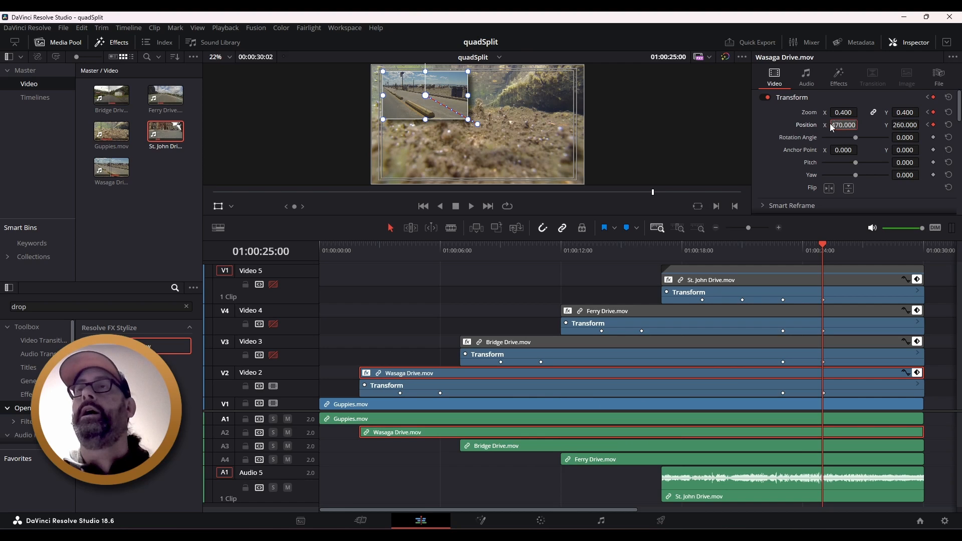
{"action": "type", "text": "-"}
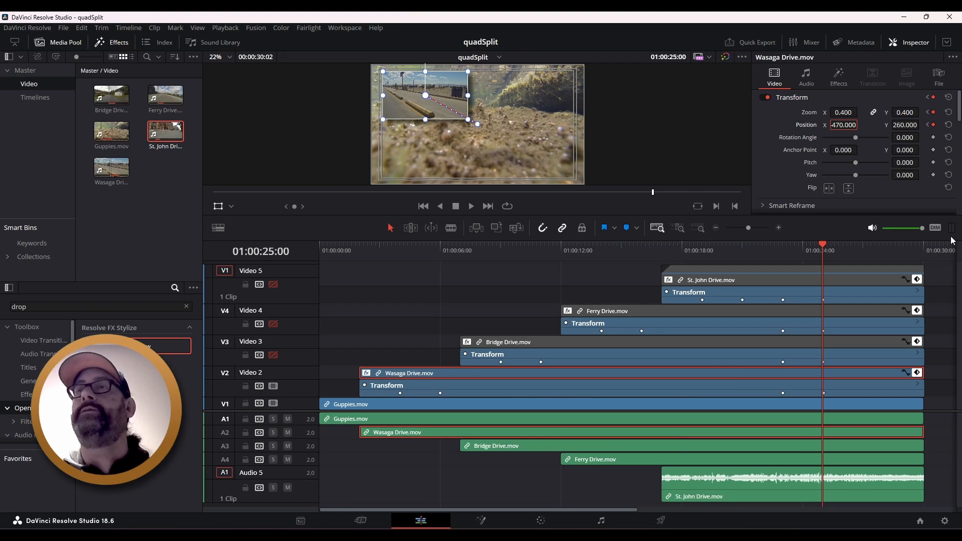
{"action": "key", "text": "Return"}
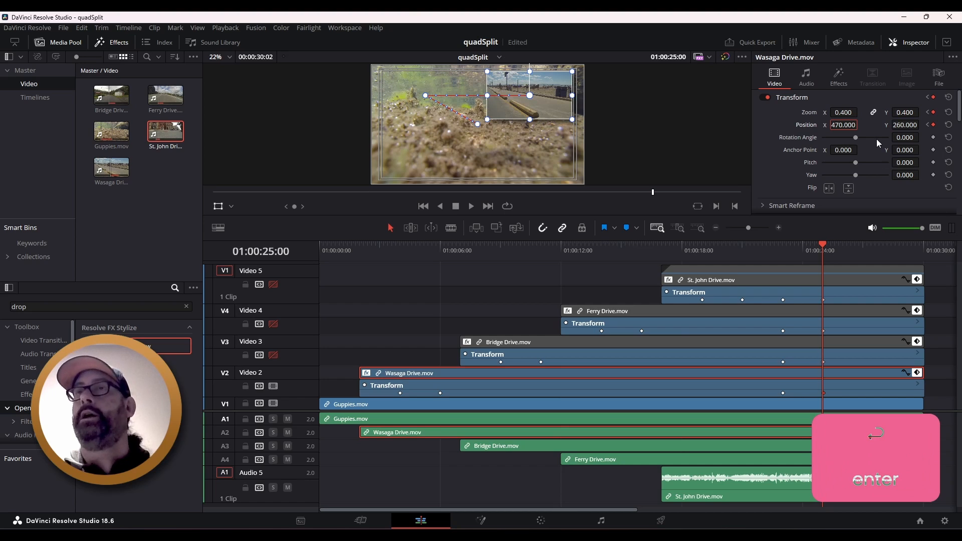
{"action": "double_click", "coordinate": [906, 126]}
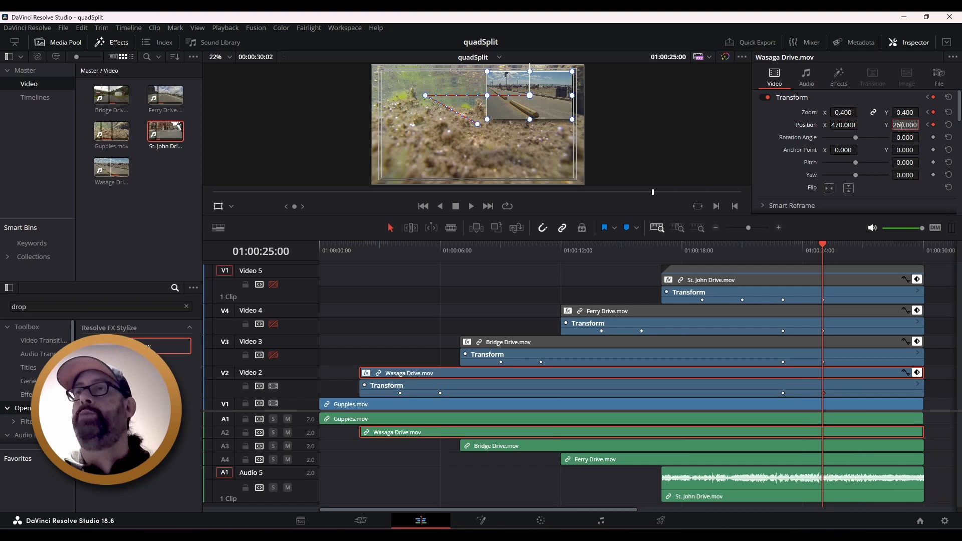
{"action": "left_click", "coordinate": [895, 125]}
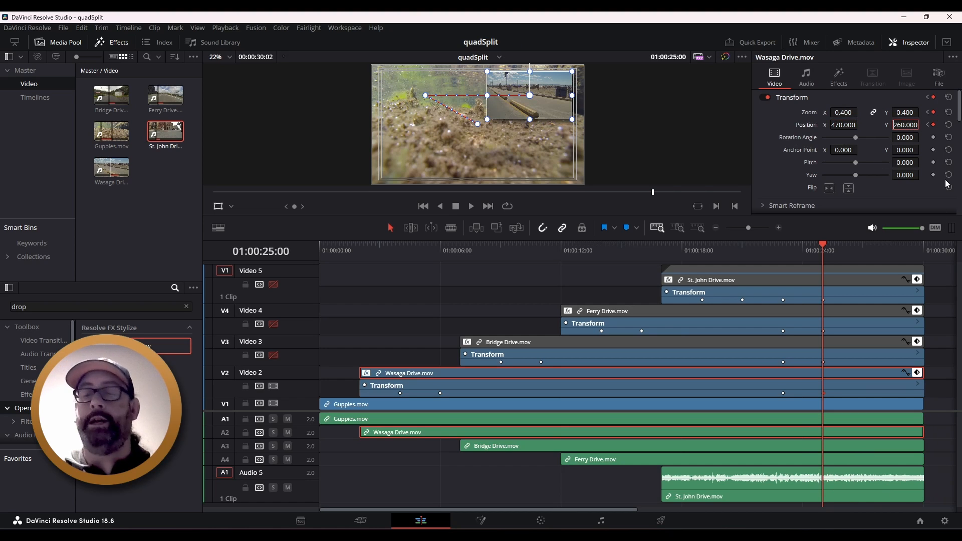
{"action": "type", "text": "-"}
{"action": "key", "text": "Return"}
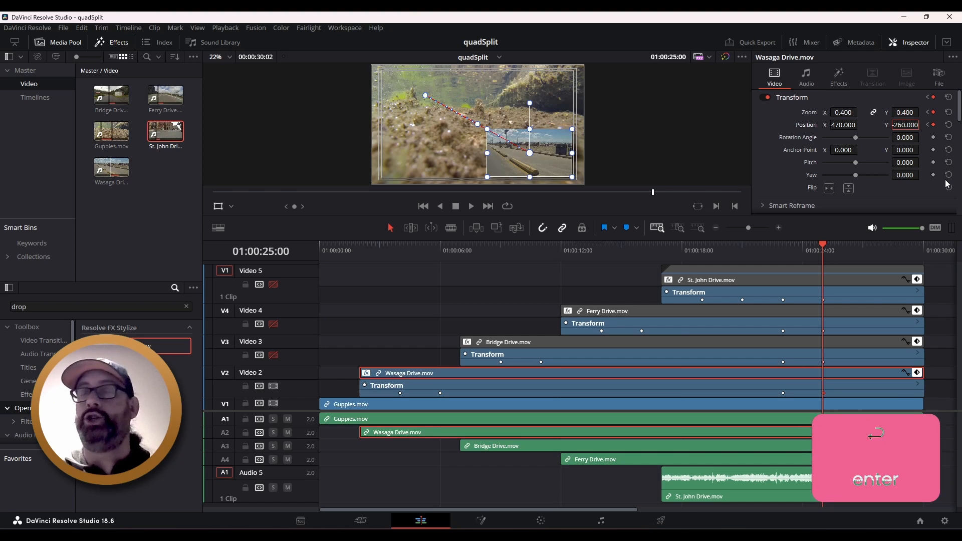
Step: Enable the Video 3, Video 4 and Video 5 tracks to show all four pictures over the background
{"action": "left_click", "coordinate": [273, 355]}
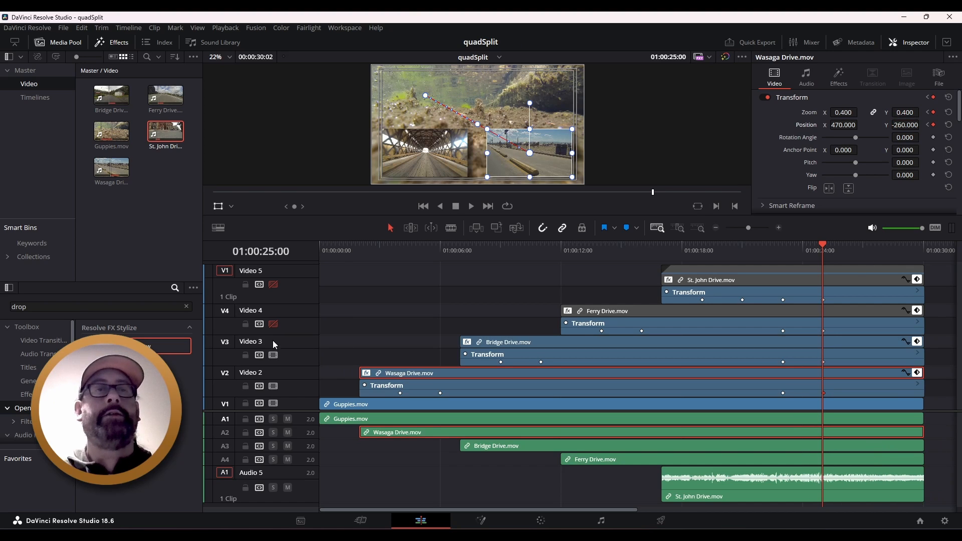
{"action": "left_click", "coordinate": [273, 324]}
{"action": "left_click", "coordinate": [273, 285]}
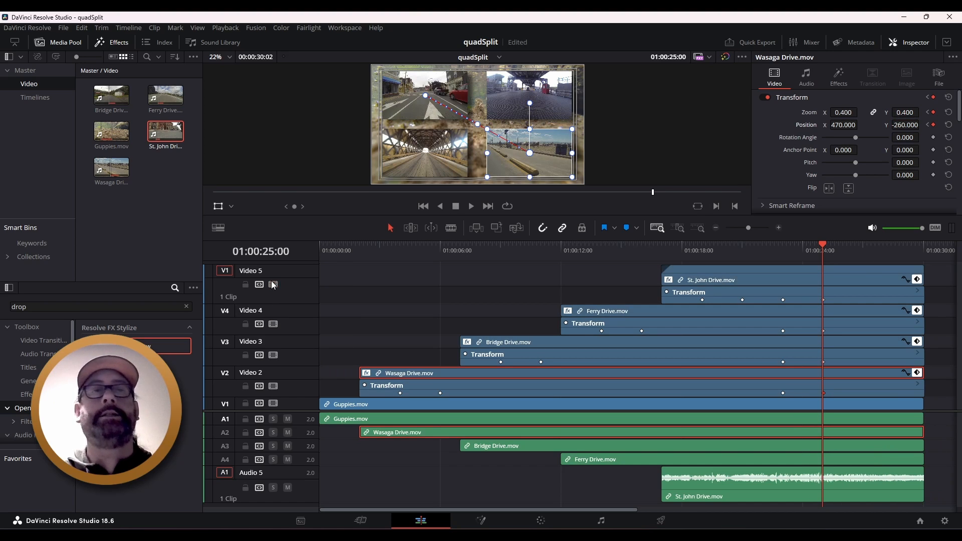
Step: Play the timeline through the 01:00:23:00 to 01:00:25:00 section to review the four pictures swapping corners
{"action": "left_click_drag", "start_coordinate": [823, 243], "coordinate": [747, 242]}
{"action": "key", "text": "space"}
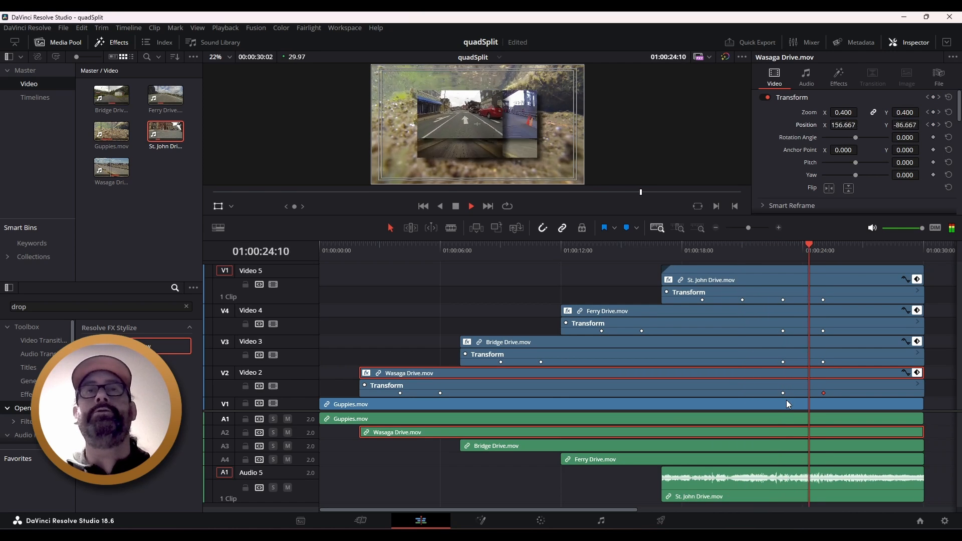
{"action": "key", "text": "space"}
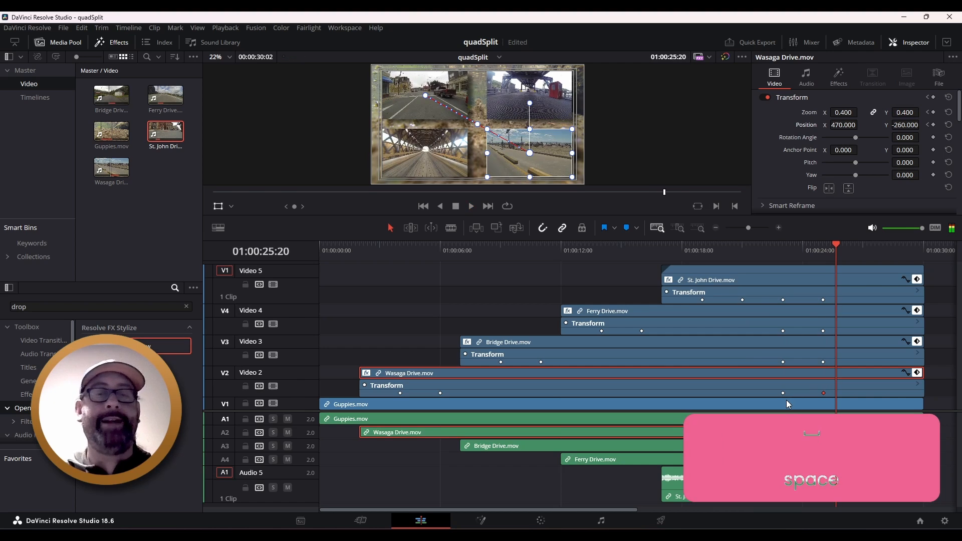
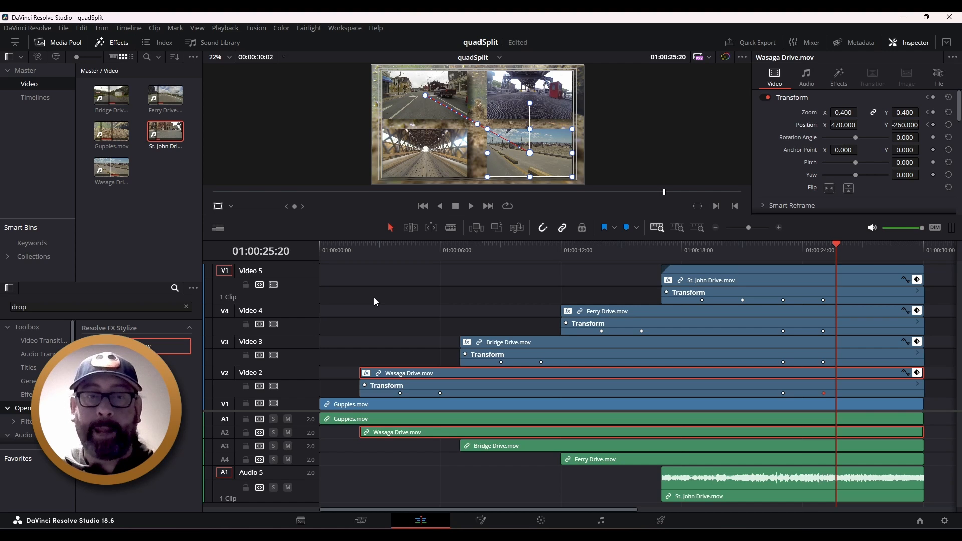
Step: Compare the picture layouts at the 01:00:25:00 and 01:00:23:00 keyframes, replay the swap between them, and return to 01:00:25:00
{"action": "left_click_drag", "start_coordinate": [839, 248], "coordinate": [832, 243]}
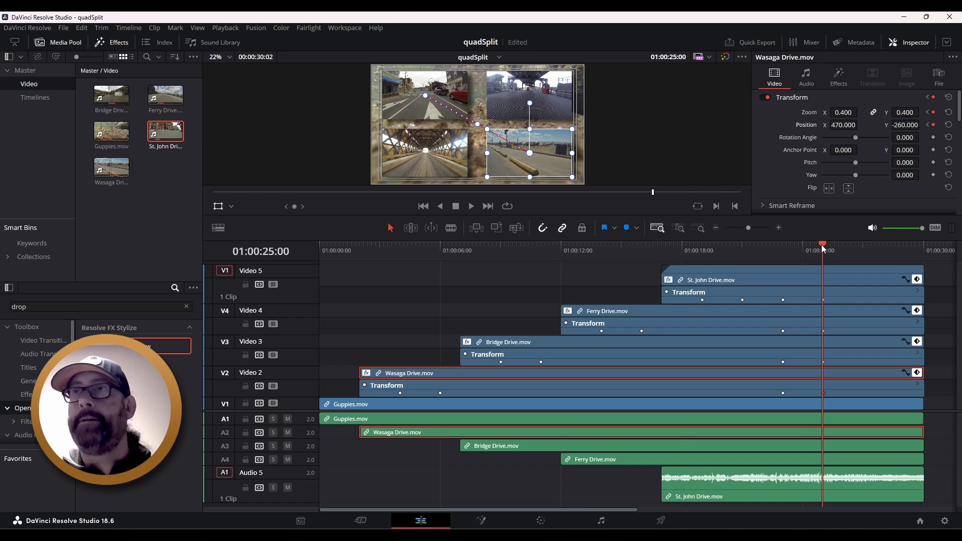
{"action": "left_click_drag", "start_coordinate": [822, 245], "coordinate": [784, 245]}
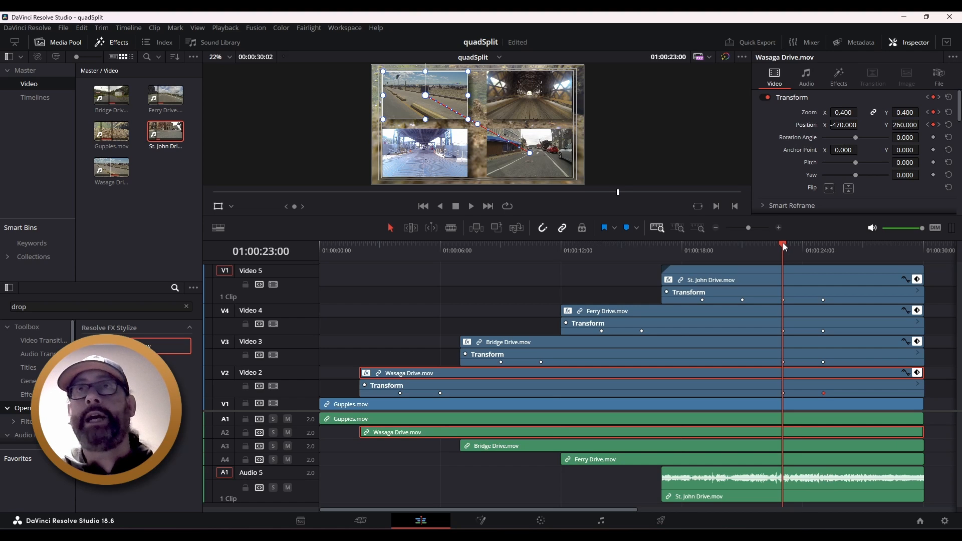
{"action": "mouse_move", "coordinate": [784, 244]}
{"action": "left_mouse_down"}
{"action": "mouse_move", "coordinate": [823, 245]}
{"action": "mouse_move", "coordinate": [793, 247]}
{"action": "left_mouse_up"}
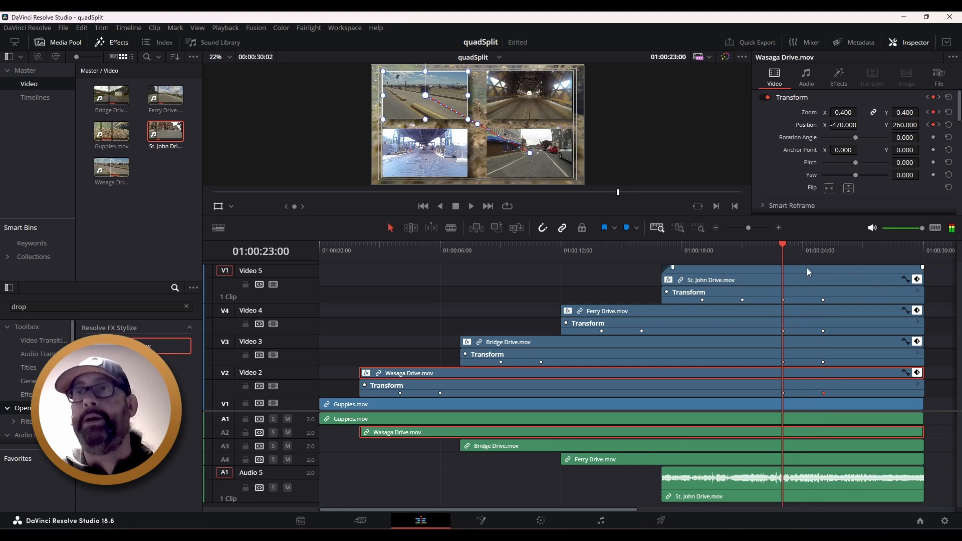
{"action": "key", "text": "space"}
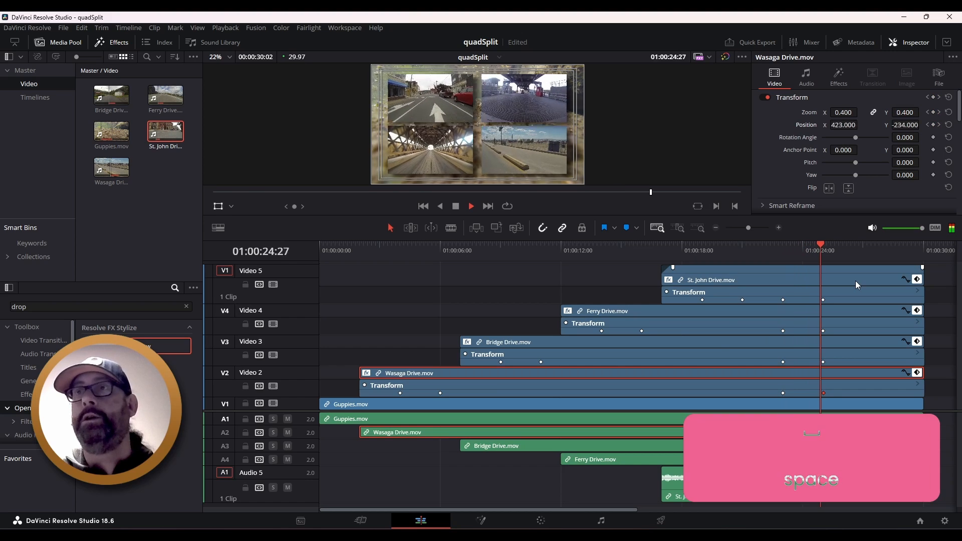
{"action": "key", "text": "space"}
{"action": "left_click", "coordinate": [824, 245]}
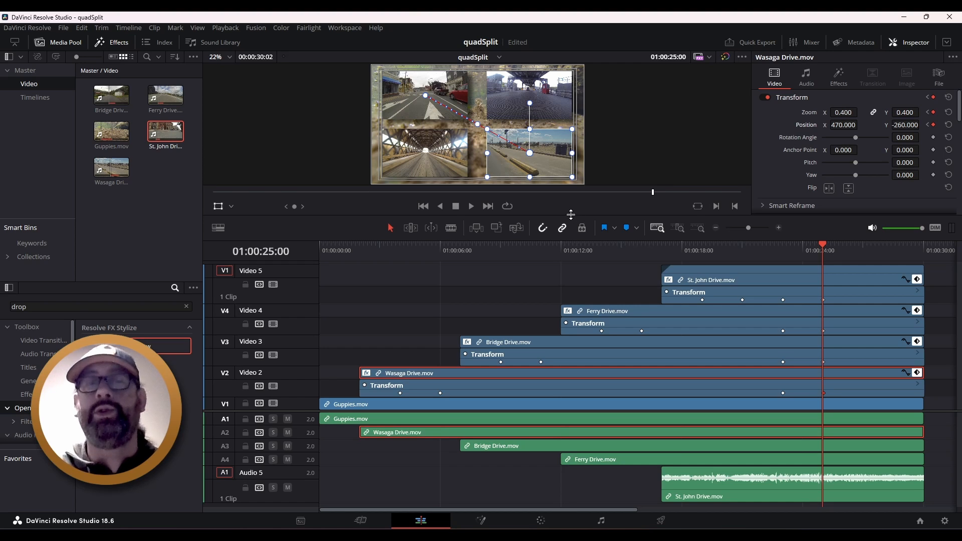
Step: Go to 01:00:27:00 and add Zoom and Position keyframes to the St. John Drive.mov clip
{"action": "left_click", "coordinate": [672, 58]}
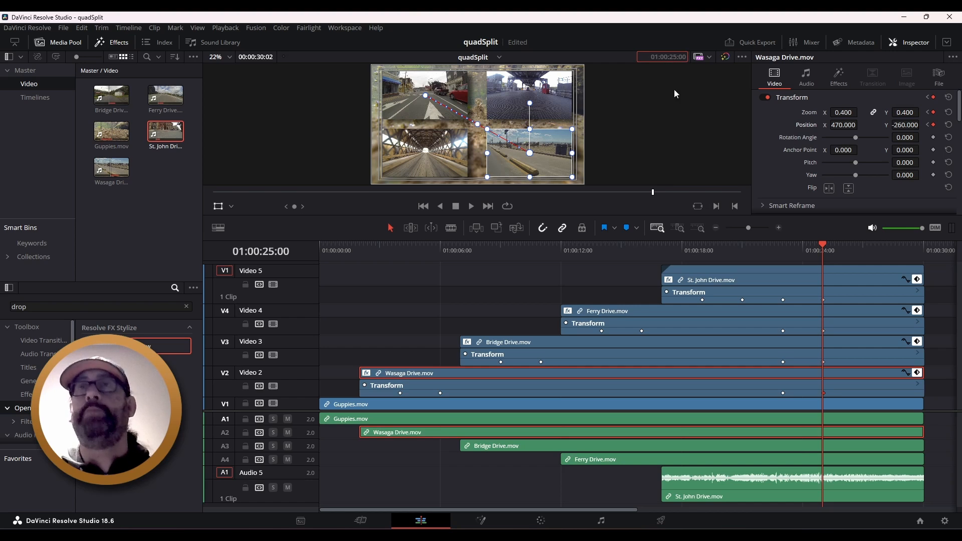
{"action": "type", "text": "2700"}
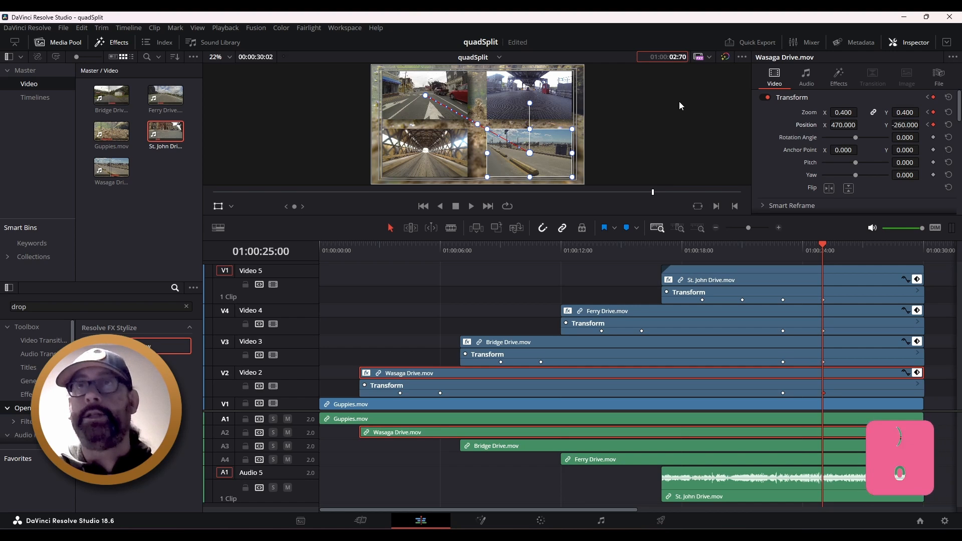
{"action": "key", "text": "Return"}
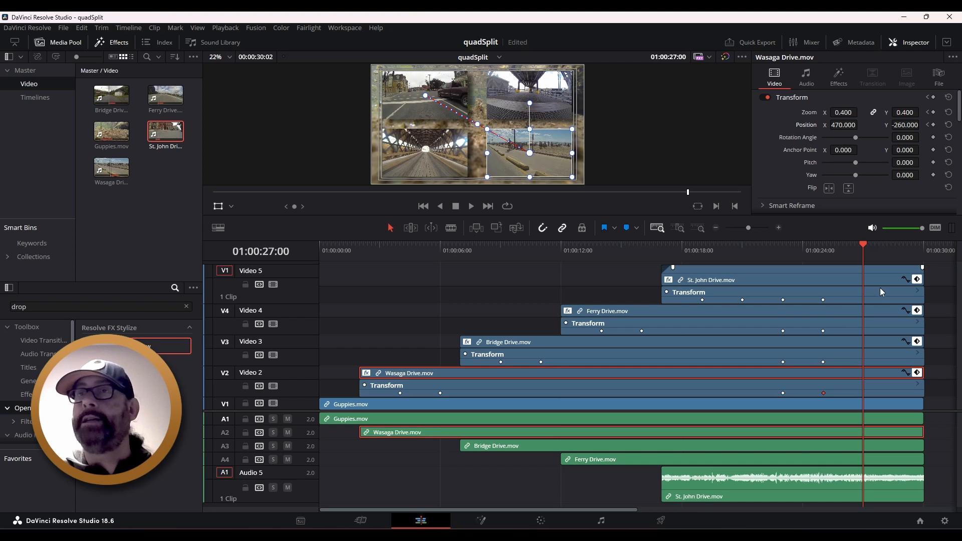
{"action": "left_click", "coordinate": [877, 269]}
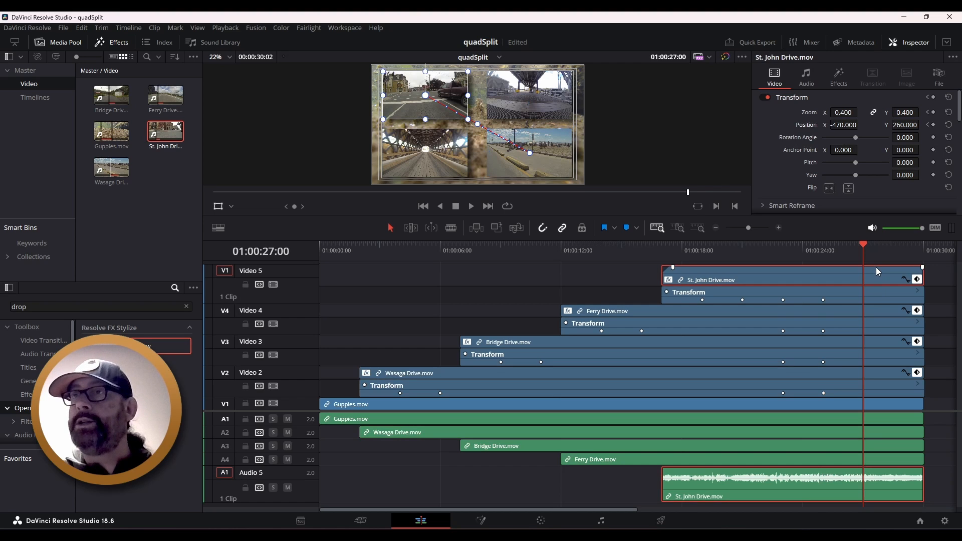
{"action": "left_click", "coordinate": [934, 113]}
{"action": "left_click", "coordinate": [933, 124]}
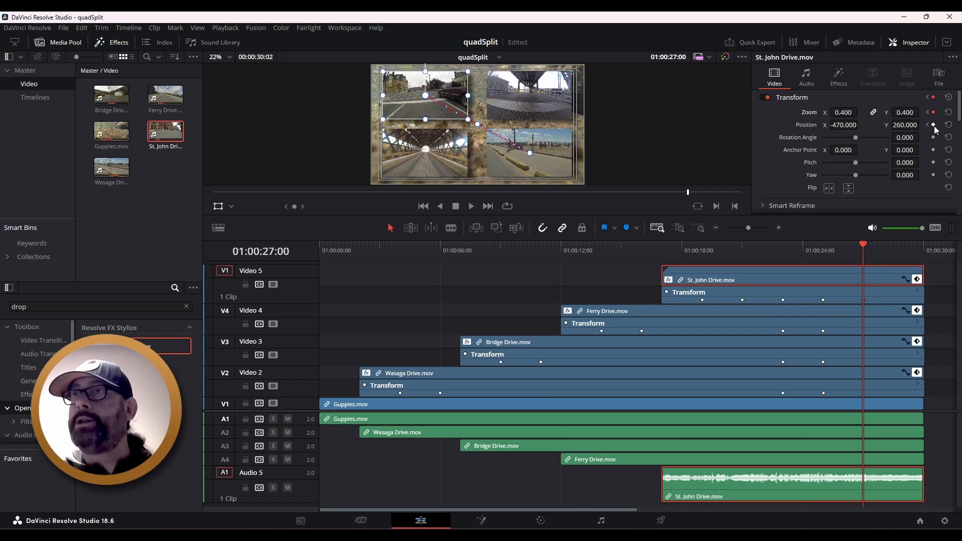
Step: Add Zoom and Position keyframes to the Ferry Drive.mov clip at 01:00:27:00
{"action": "left_click", "coordinate": [875, 310]}
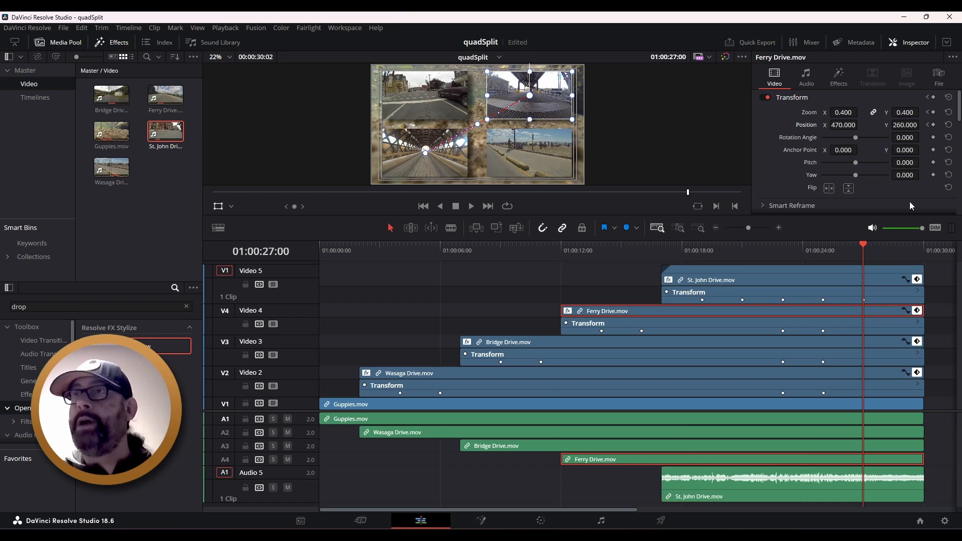
{"action": "left_click", "coordinate": [933, 113]}
{"action": "left_click", "coordinate": [934, 125]}
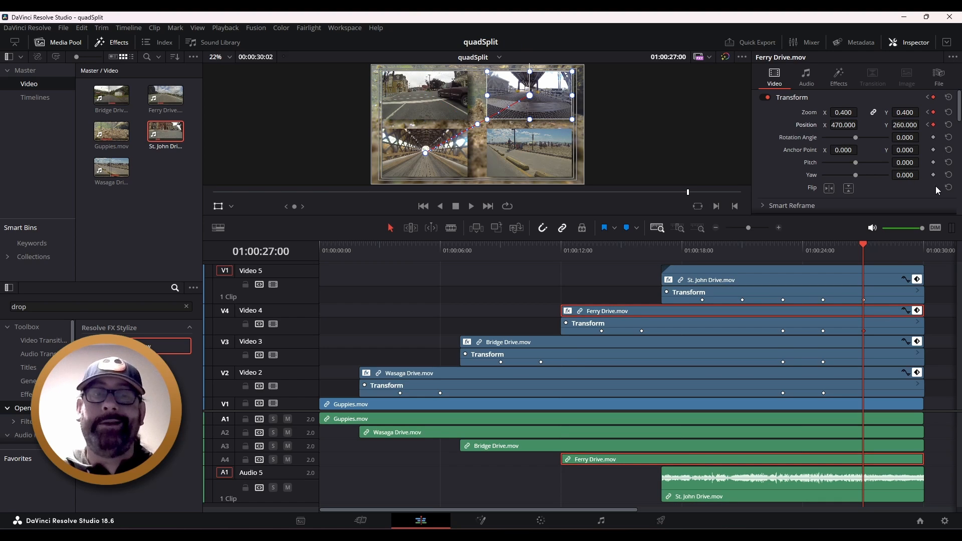
Step: Add Zoom and Position keyframes to the Bridge Drive.mov and Wasaga Drive.mov clips at 01:00:27:00
{"action": "left_click", "coordinate": [882, 339]}
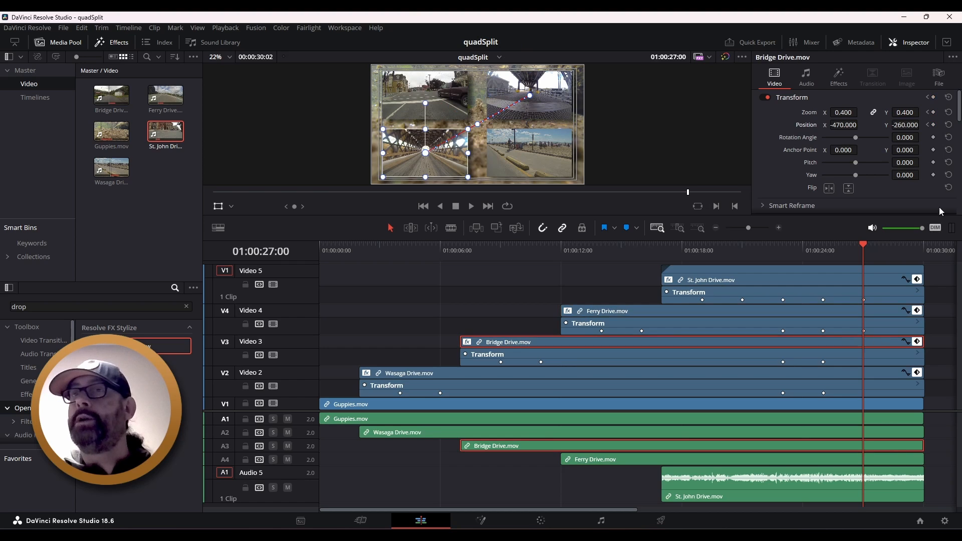
{"action": "left_click", "coordinate": [934, 125]}
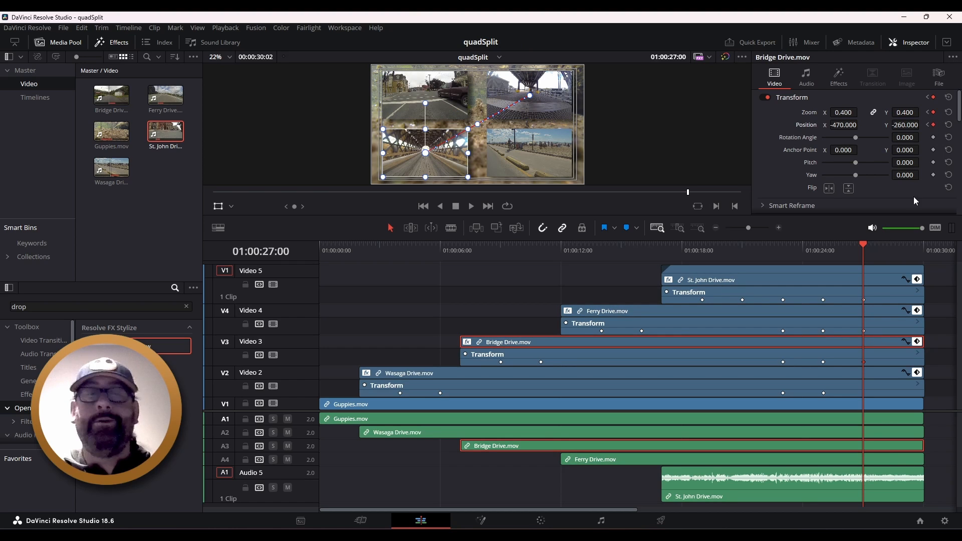
{"action": "left_click", "coordinate": [873, 373]}
{"action": "left_click", "coordinate": [934, 124]}
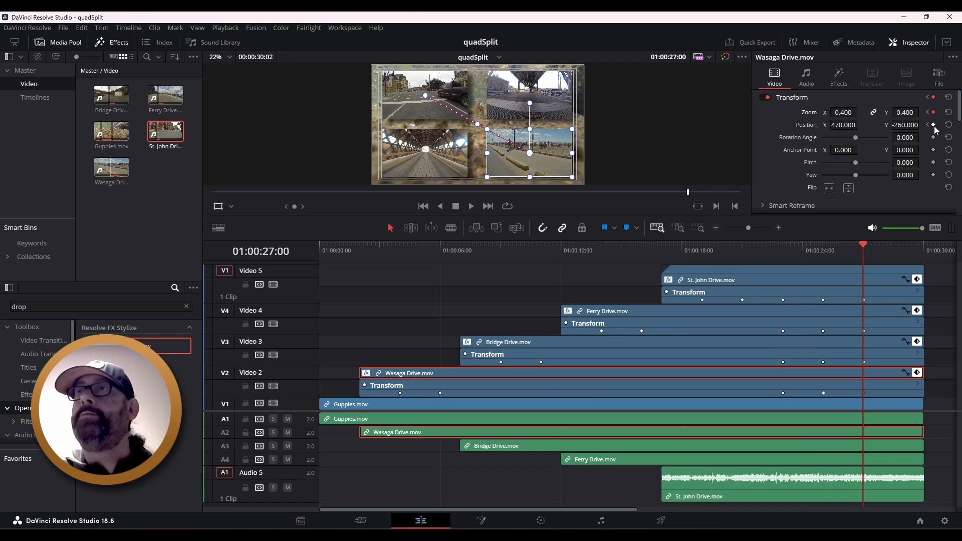
Step: Check the clips' 01:00:27:00 keyframes in the Inspector and play from 01:00:25:00 to review the hold between keyframes
{"action": "left_click", "coordinate": [874, 354]}
{"action": "left_click", "coordinate": [875, 323]}
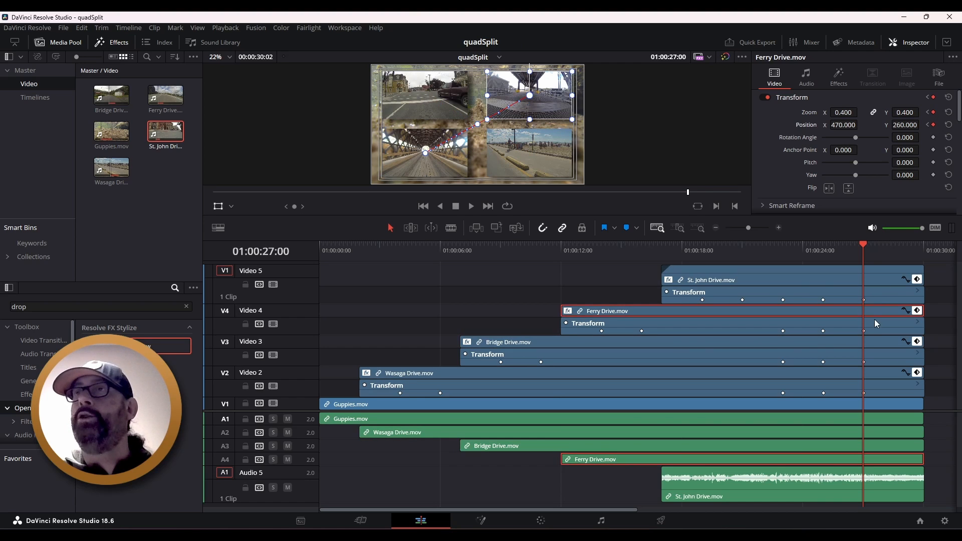
{"action": "left_click", "coordinate": [879, 271]}
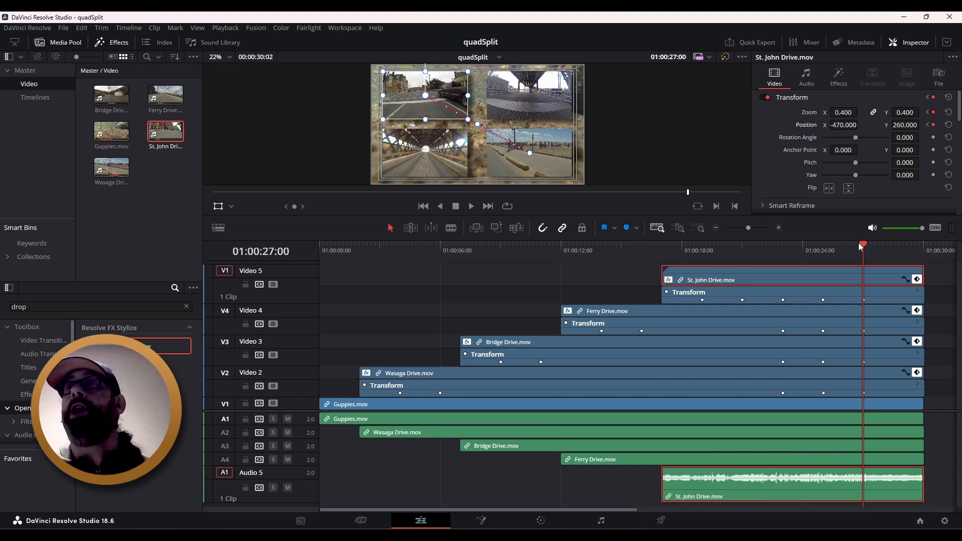
{"action": "left_click_drag", "start_coordinate": [861, 242], "coordinate": [826, 252]}
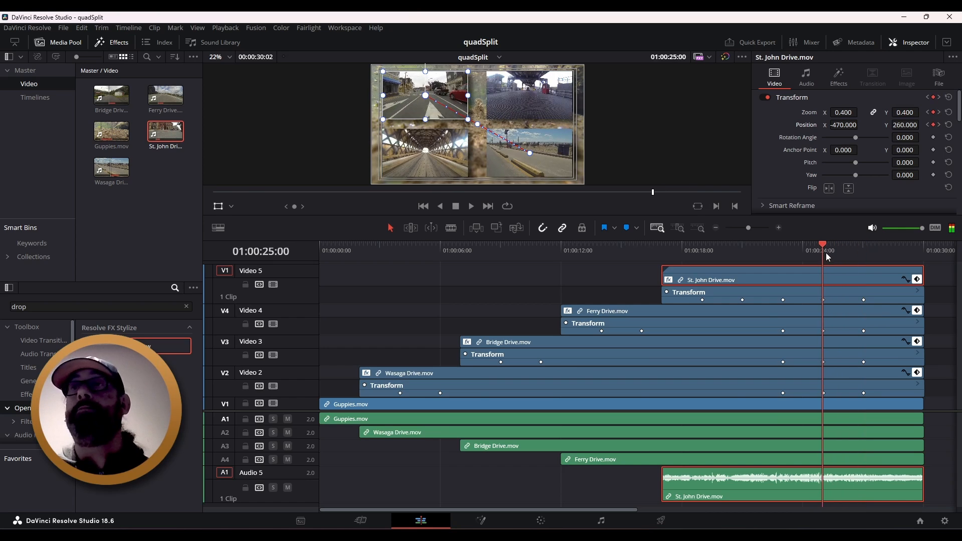
{"action": "key", "text": "space"}
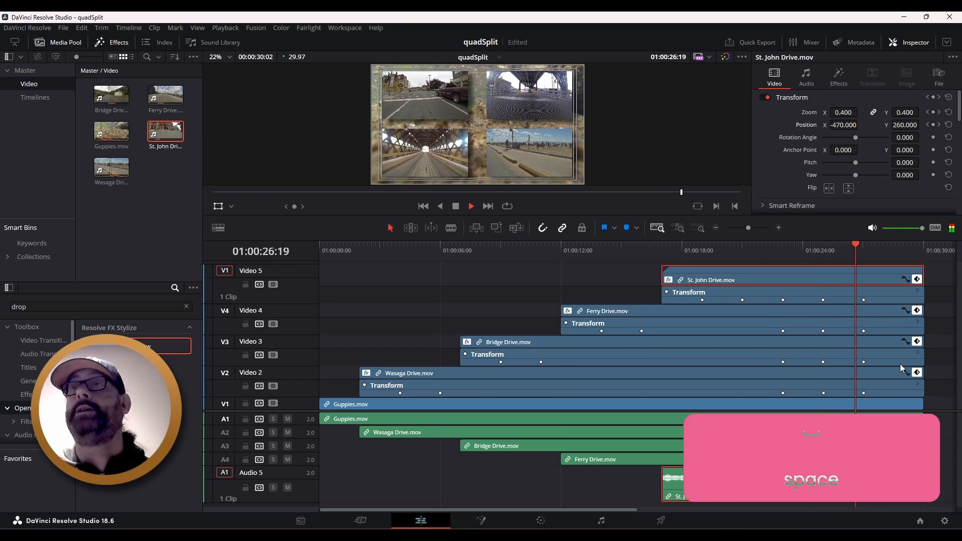
{"action": "key", "text": "space"}
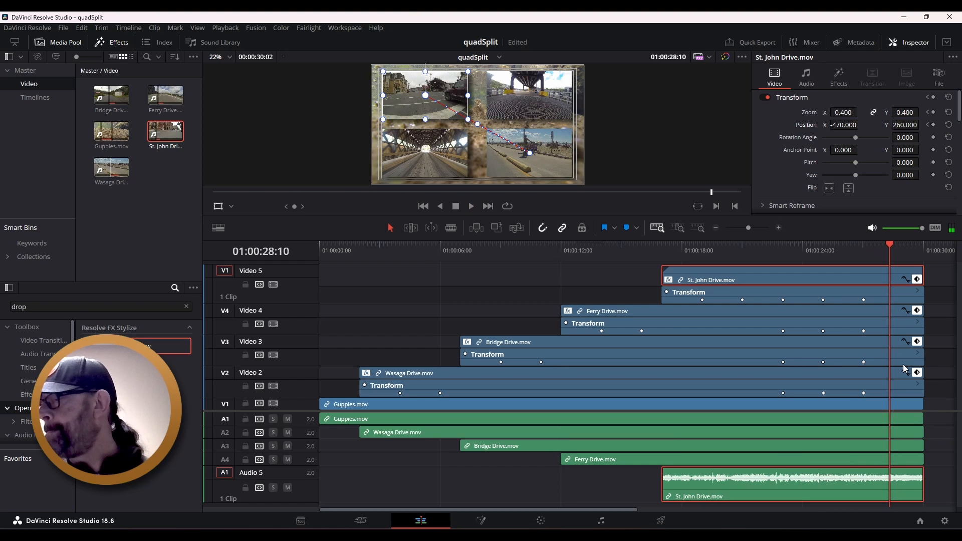
Step: Return the playhead to 01:00:27:00 and zoom the viewer out to 14% to expose space around the frame
{"action": "left_click_drag", "start_coordinate": [886, 242], "coordinate": [869, 245]}
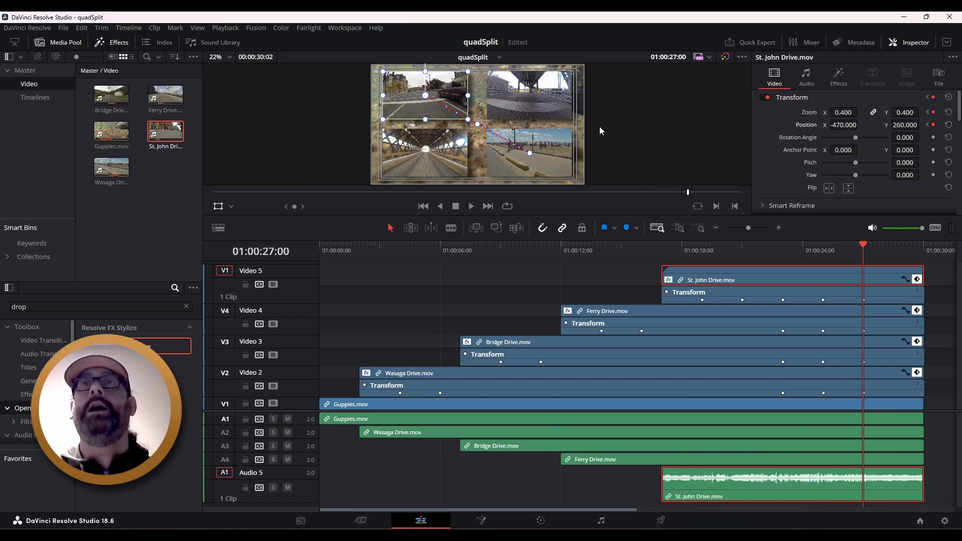
{"action": "scroll", "coordinate": [599, 126], "scroll_direction": "up", "scroll_amount": 1}
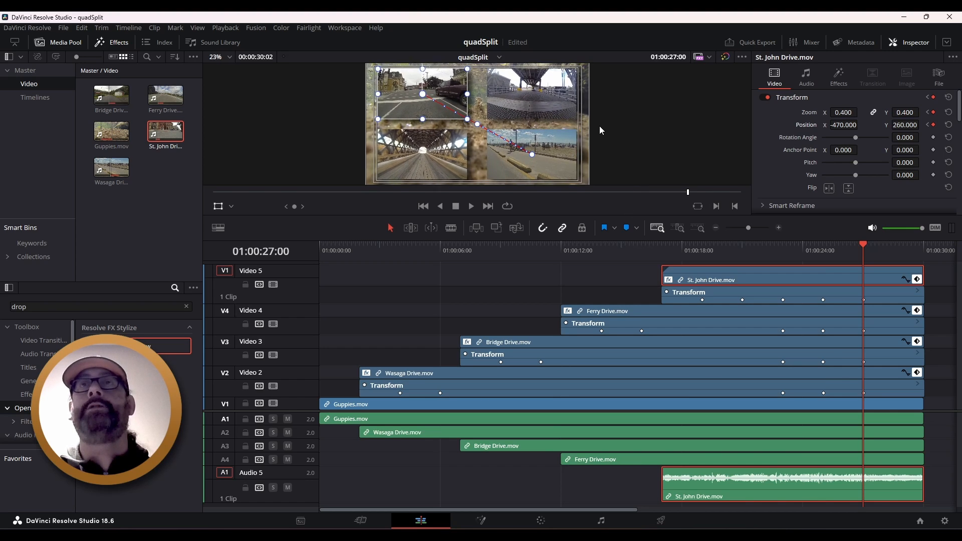
{"action": "scroll", "coordinate": [601, 129], "scroll_direction": "down", "scroll_amount": 8}
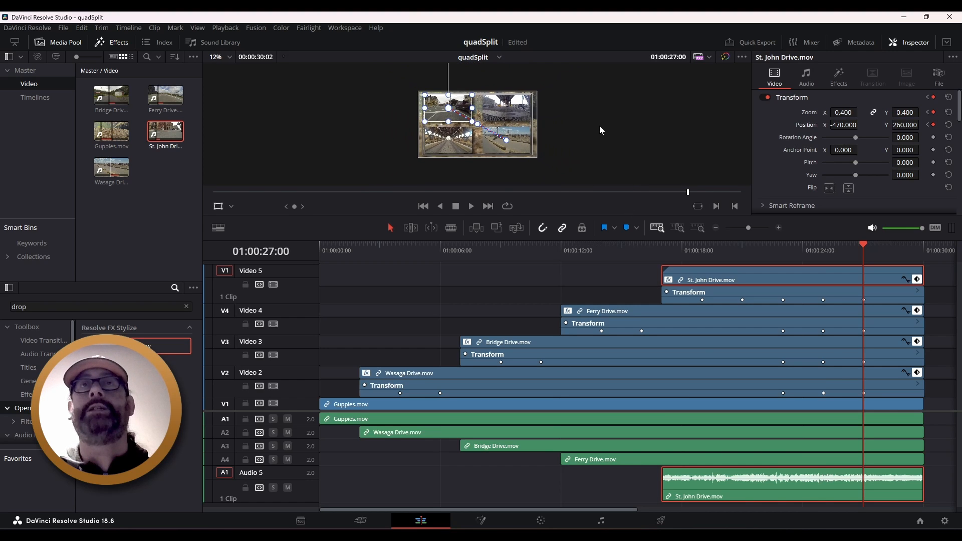
{"action": "scroll", "coordinate": [600, 130], "scroll_direction": "up", "scroll_amount": 2}
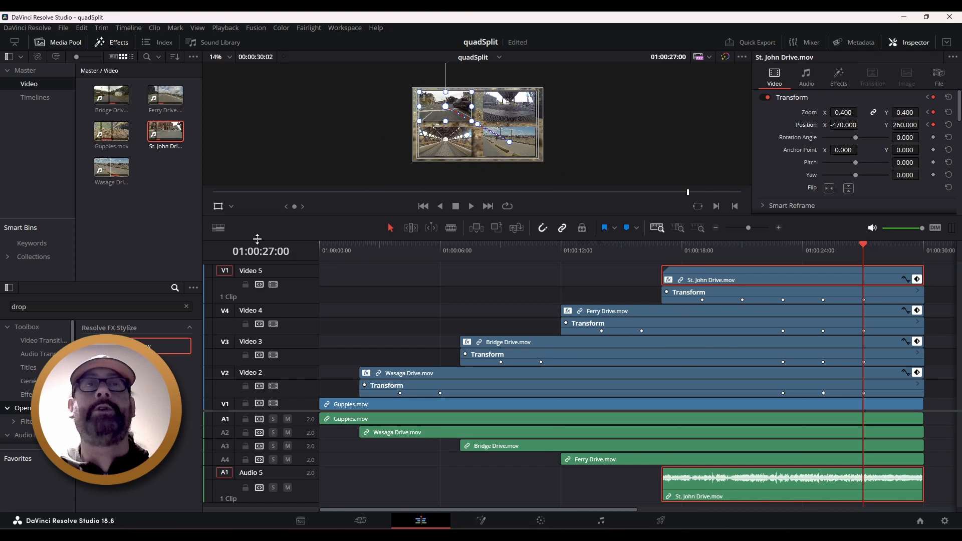
Step: Enlarge the viewer area, give the video tracks more room above the audio tracks, and set the viewer zoom to 19%
{"action": "left_click_drag", "start_coordinate": [260, 246], "coordinate": [246, 282]}
{"action": "scroll", "coordinate": [411, 327], "scroll_direction": "up", "scroll_amount": 1}
{"action": "scroll", "coordinate": [411, 327], "scroll_direction": "up", "scroll_amount": 2}
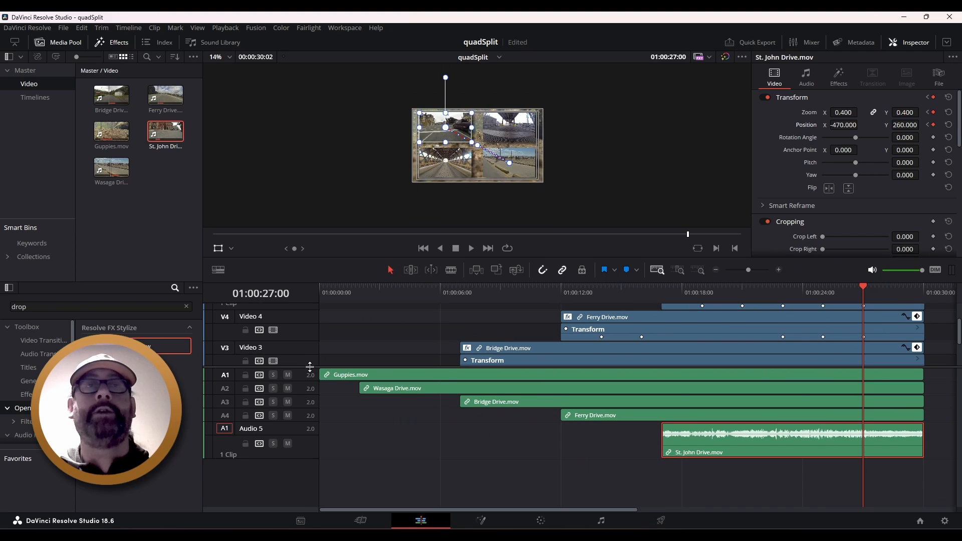
{"action": "left_click_drag", "start_coordinate": [310, 369], "coordinate": [313, 439]}
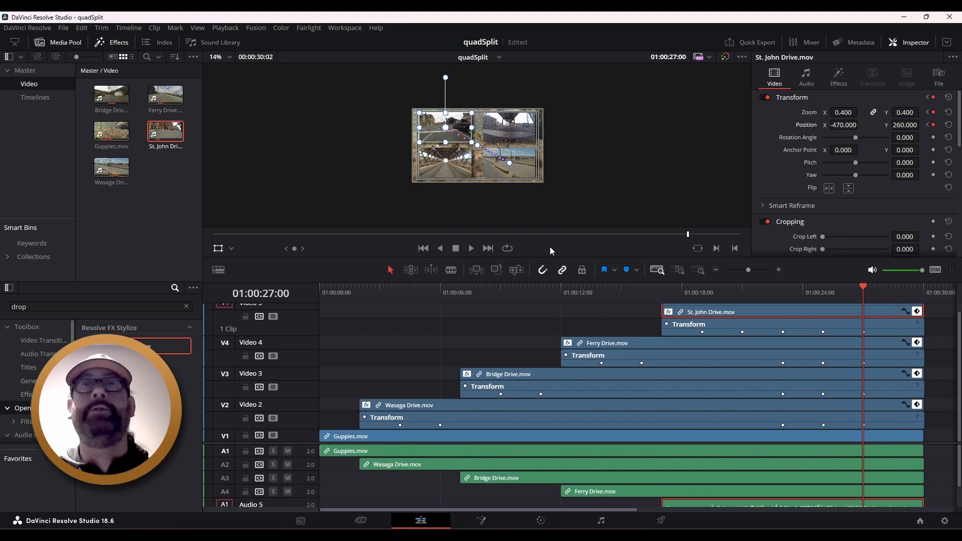
{"action": "scroll", "coordinate": [552, 156], "scroll_direction": "up", "scroll_amount": 2}
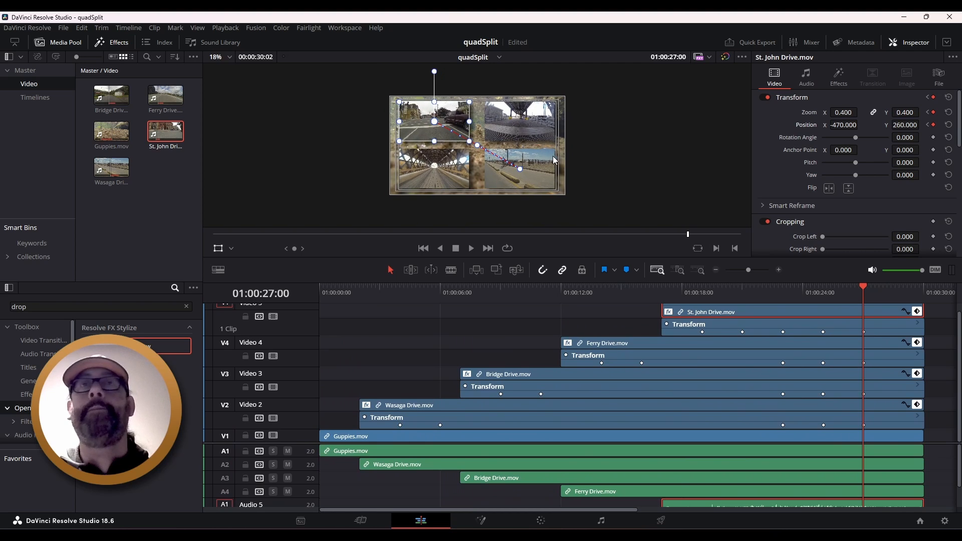
{"action": "scroll", "coordinate": [552, 156], "scroll_direction": "up", "scroll_amount": 1}
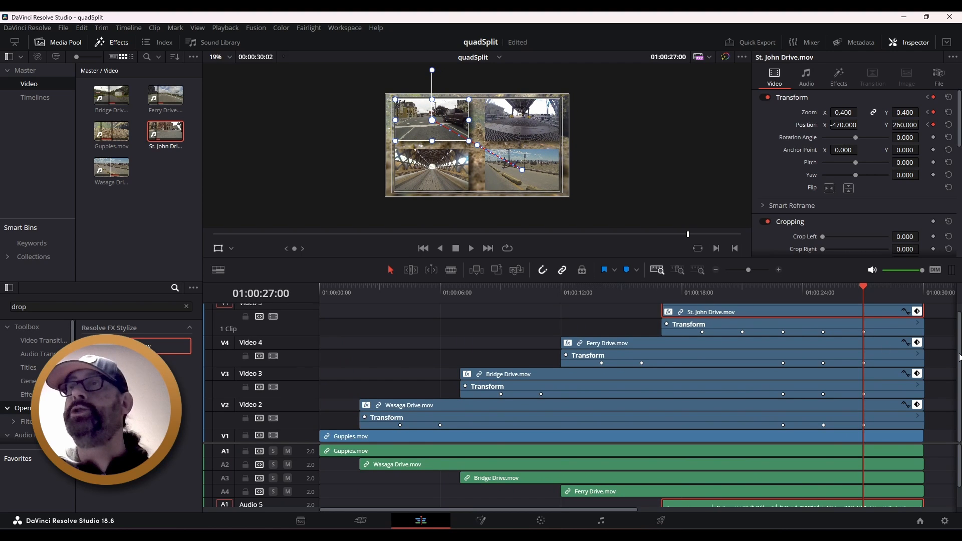
{"action": "scroll", "coordinate": [961, 337], "scroll_direction": "up", "scroll_amount": 1}
{"action": "scroll", "coordinate": [961, 337], "scroll_direction": "down", "scroll_amount": 1}
{"action": "scroll", "coordinate": [959, 324], "scroll_direction": "up", "scroll_amount": 1}
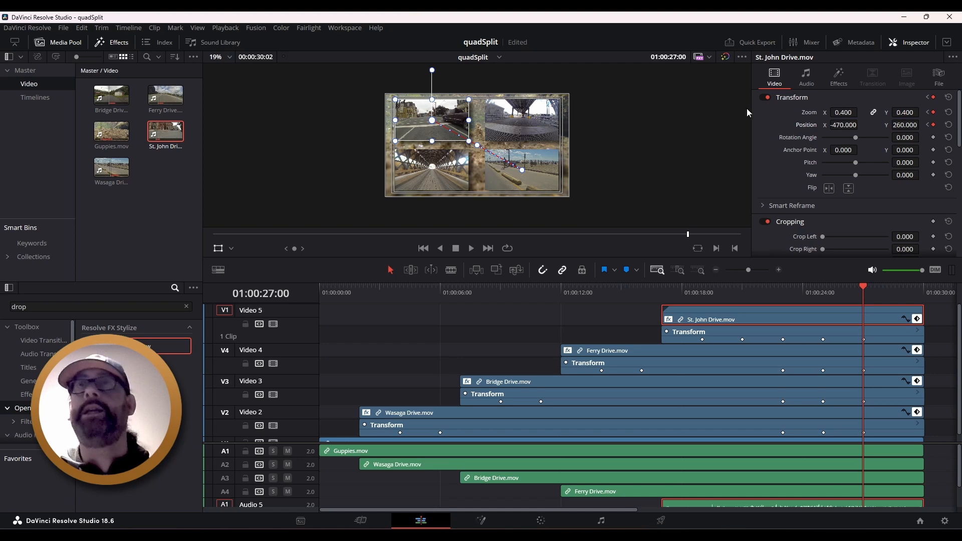
{"action": "left_click", "coordinate": [675, 58]}
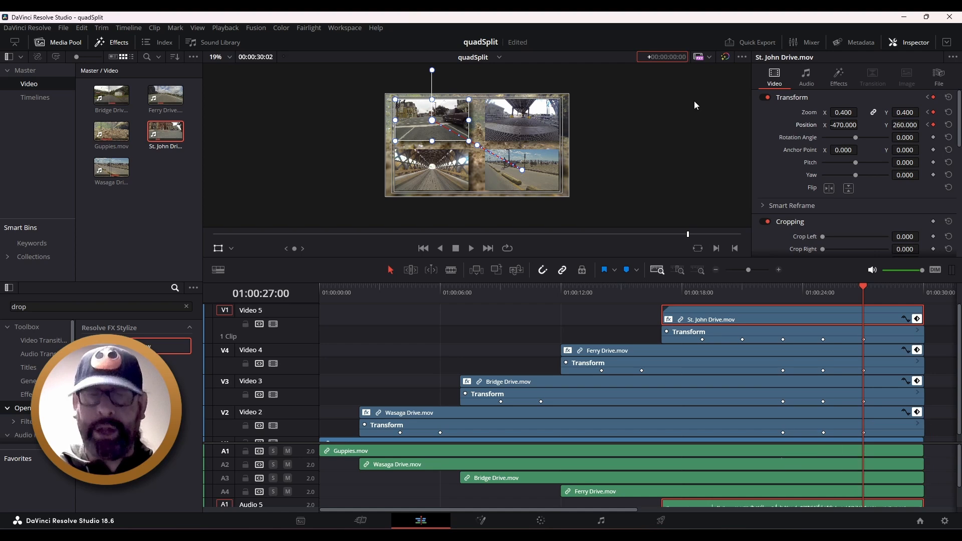
{"action": "type", "text": "+200"}
{"action": "key", "text": "Return"}
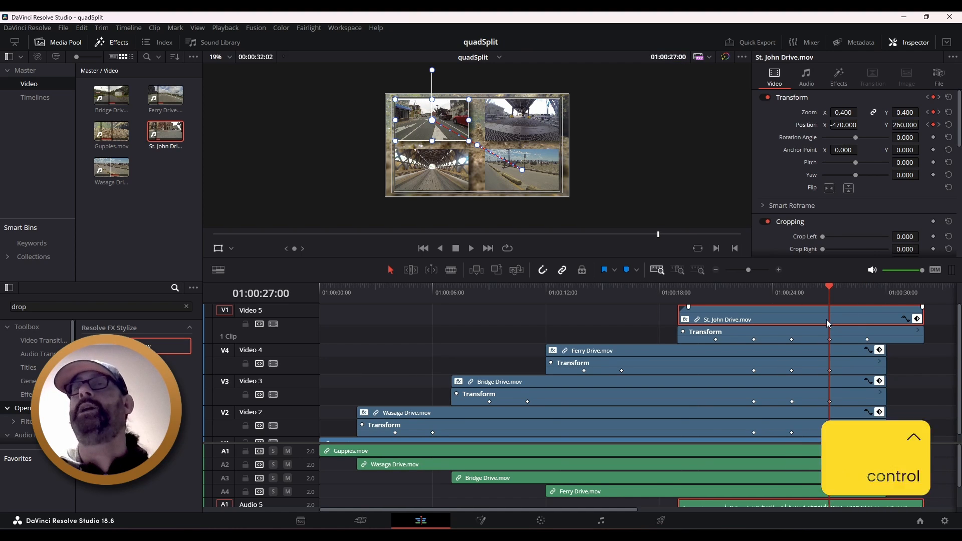
{"action": "key", "text": "ctrl+z"}
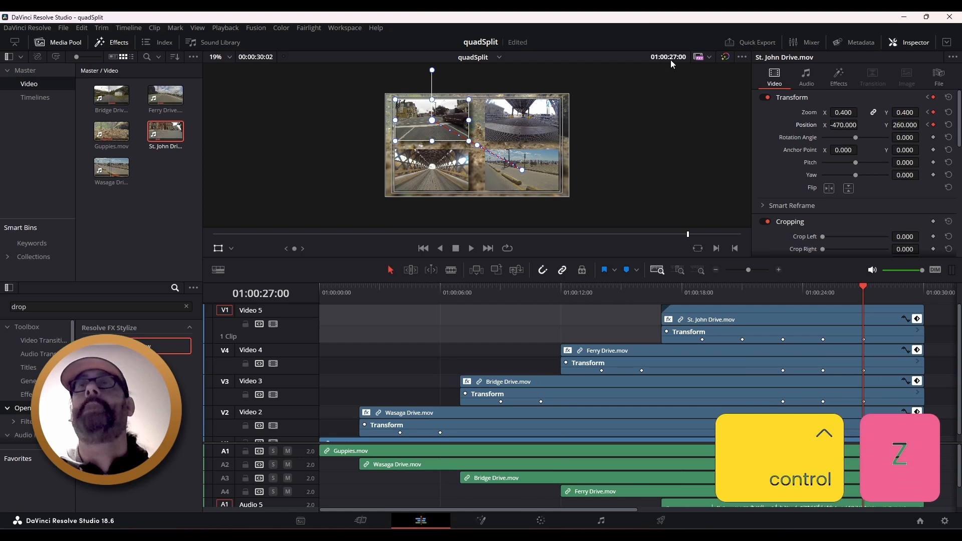
Step: At 01:00:29:00, move St. John Drive.mov off the frame's upper-left corner (about X -1354, Y 778) and Ferry Drive.mov off the upper-right (about X 1359, Y 773)
{"action": "left_click", "coordinate": [671, 57]}
{"action": "type", "text": "29:00"}
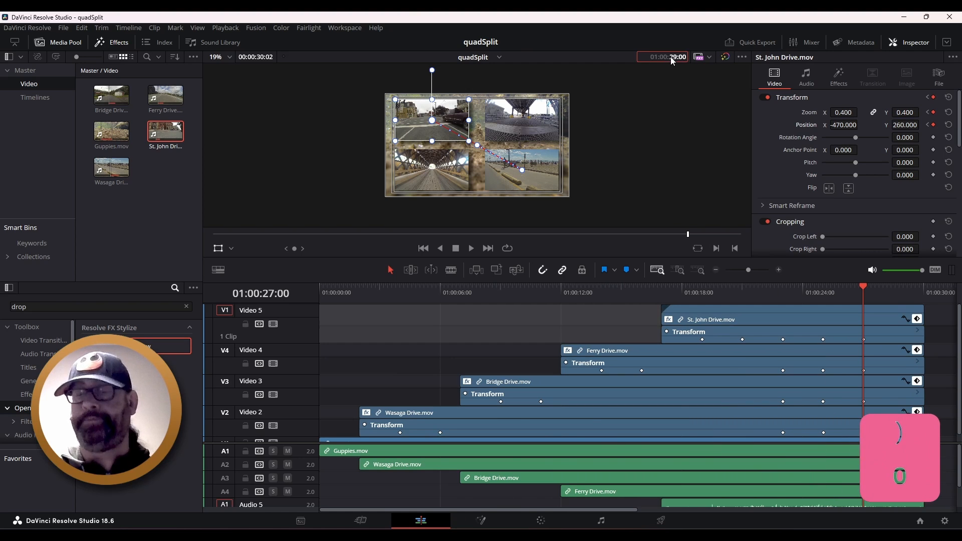
{"action": "key", "text": "Return"}
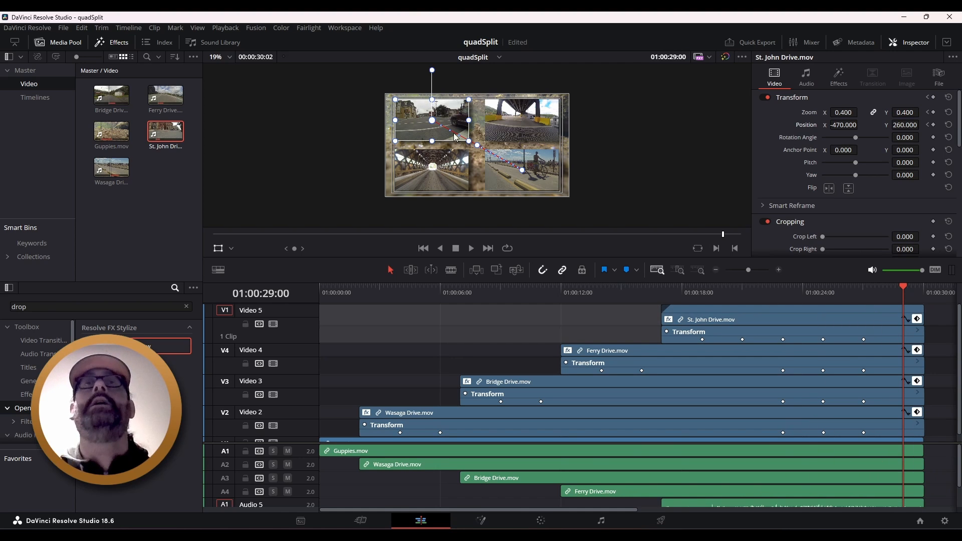
{"action": "left_click_drag", "start_coordinate": [446, 138], "coordinate": [358, 91]}
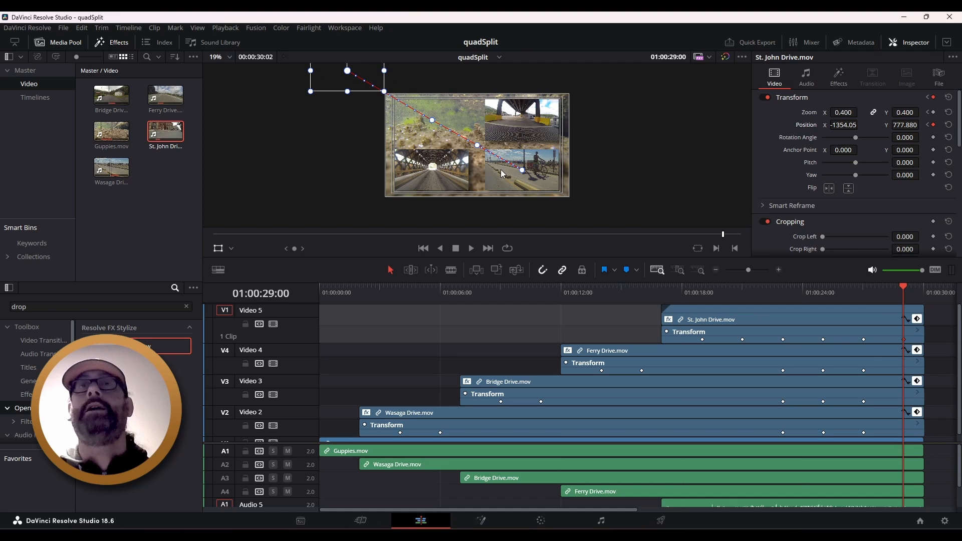
{"action": "left_click", "coordinate": [761, 350]}
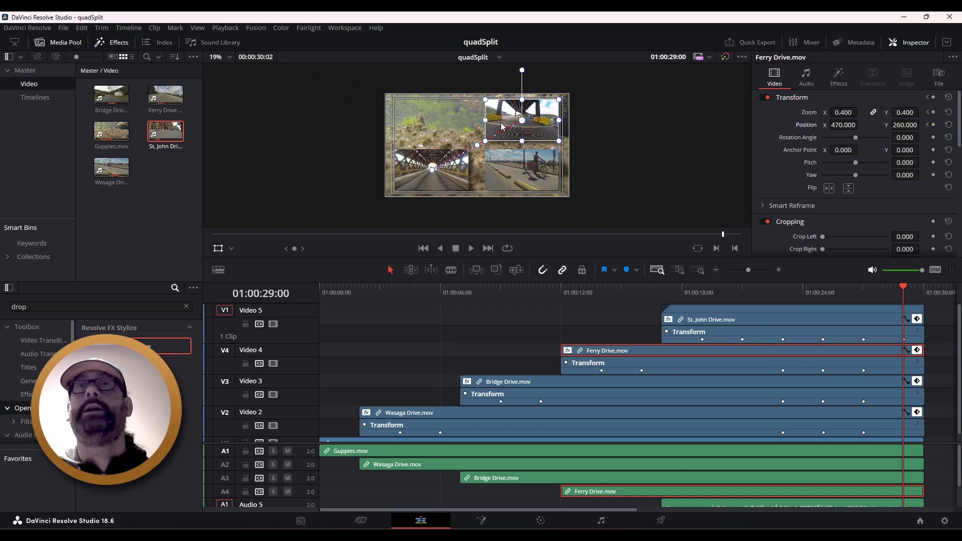
{"action": "left_click_drag", "start_coordinate": [503, 126], "coordinate": [598, 87]}
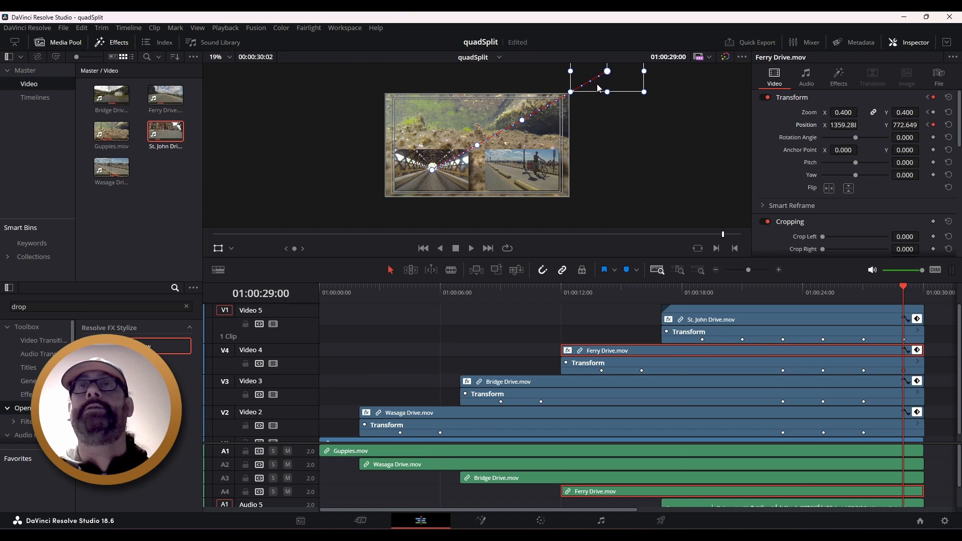
Step: At 01:00:29:00, move Bridge Drive.mov off the frame's lower-left corner (about X -1359, Y -773) and Wasaga Drive.mov off the lower-right (about X 1396, Y -799)
{"action": "left_click", "coordinate": [640, 383]}
{"action": "left_click_drag", "start_coordinate": [453, 157], "coordinate": [368, 206]}
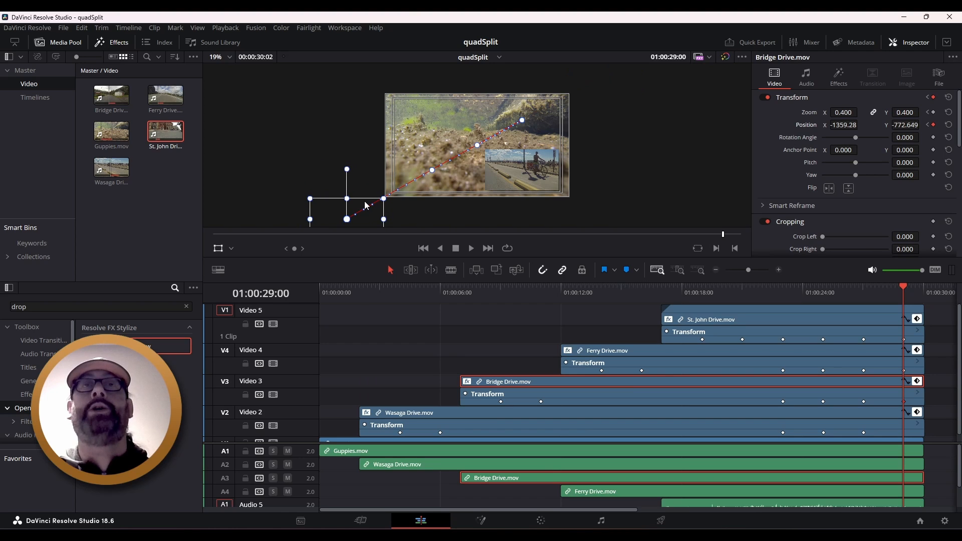
{"action": "left_click", "coordinate": [690, 410]}
{"action": "left_click_drag", "start_coordinate": [549, 155], "coordinate": [630, 200]}
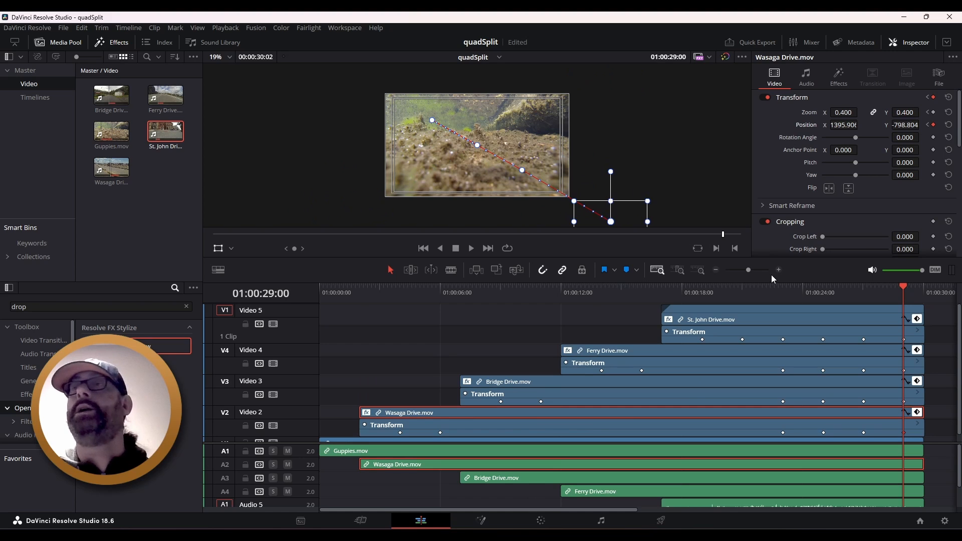
Step: Play from about 01:00:27:00 to review the four pictures moving out of the frame
{"action": "left_click_drag", "start_coordinate": [903, 287], "coordinate": [865, 294]}
{"action": "key", "text": "space"}
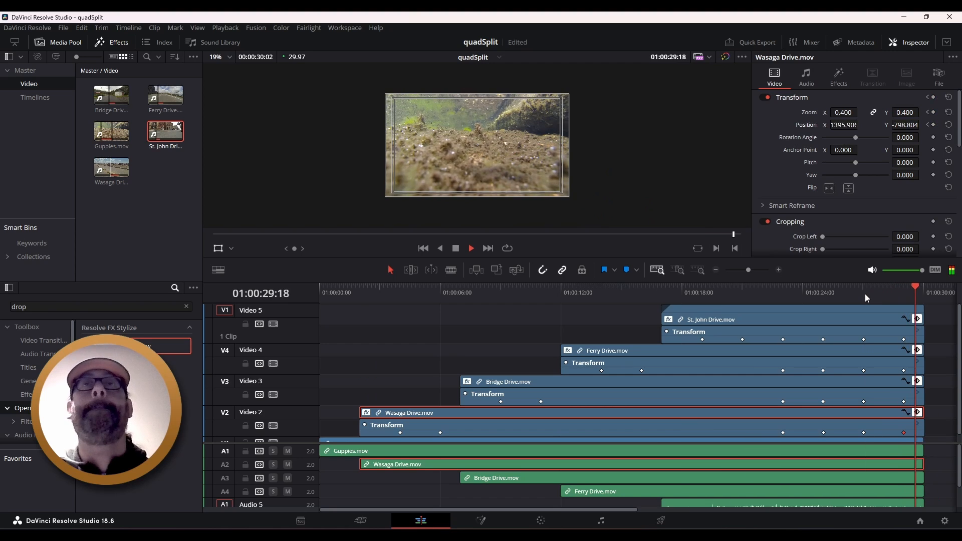
{"action": "key", "text": "space"}
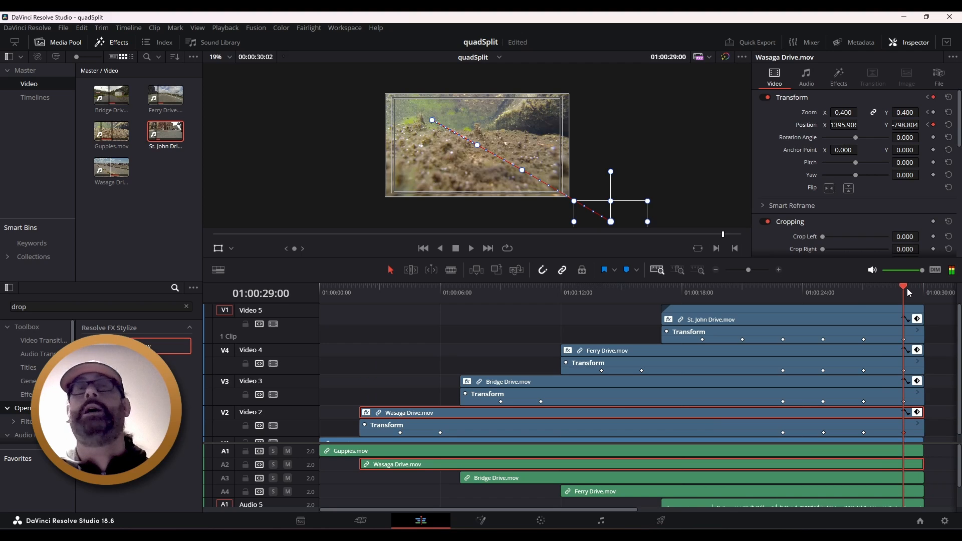
Step: Increase the height of the Video 1 track and fade out the end of Guppies.mov, starting at about 01:00:29:00
{"action": "left_click_drag", "start_coordinate": [908, 288], "coordinate": [879, 291]}
{"action": "left_click_drag", "start_coordinate": [807, 443], "coordinate": [810, 486]}
{"action": "left_click", "coordinate": [715, 482]}
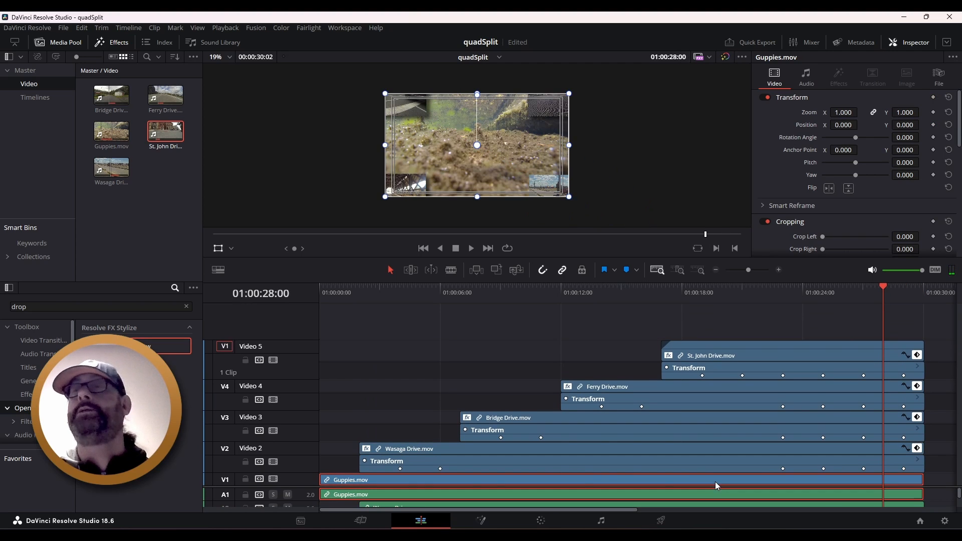
{"action": "left_click_drag", "start_coordinate": [312, 471], "coordinate": [311, 439]}
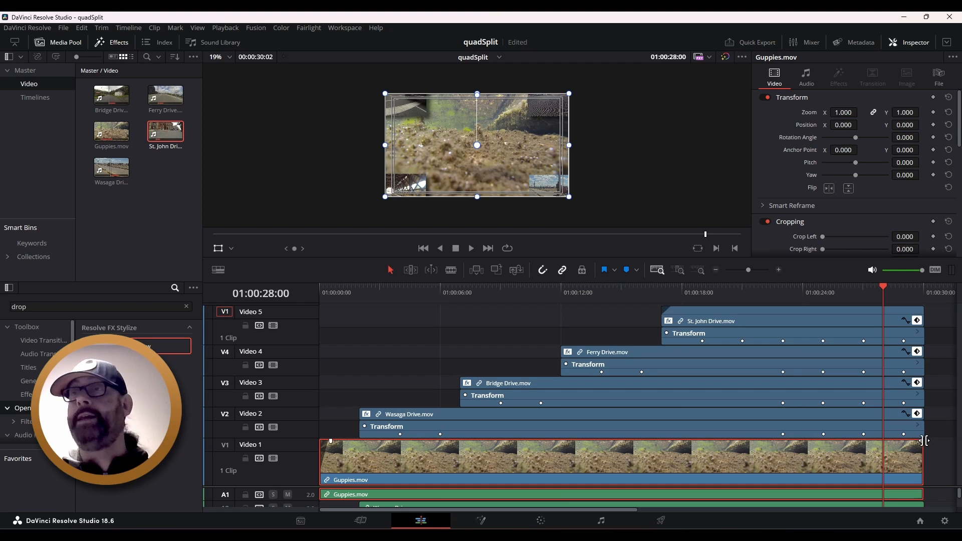
{"action": "left_click_drag", "start_coordinate": [924, 440], "coordinate": [902, 442]}
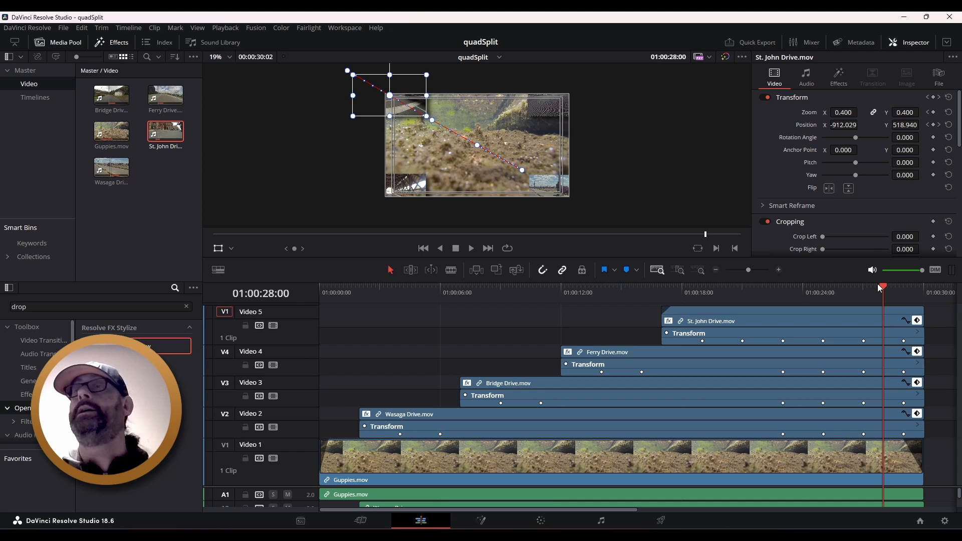
Step: Play the ending from 01:00:28:00 to review the background fade-out, and return the playhead to about 01:00:05:07
{"action": "key", "text": "space"}
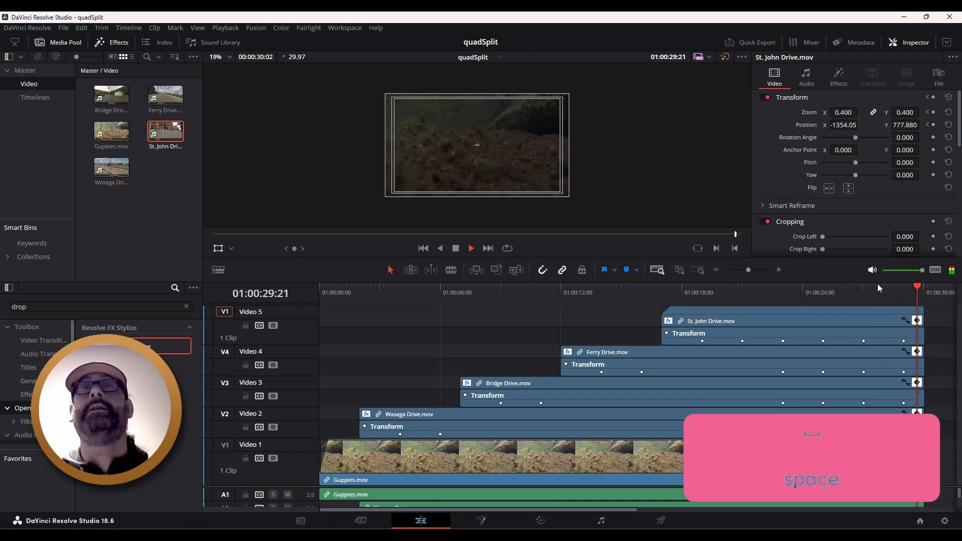
{"action": "left_click", "coordinate": [489, 314]}
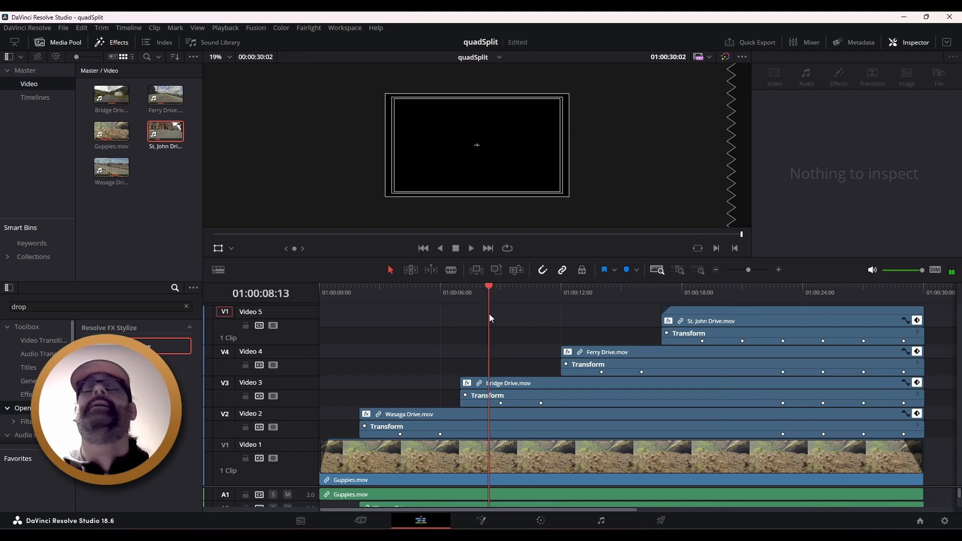
{"action": "left_click", "coordinate": [425, 318]}
{"action": "left_click", "coordinate": [63, 27]}
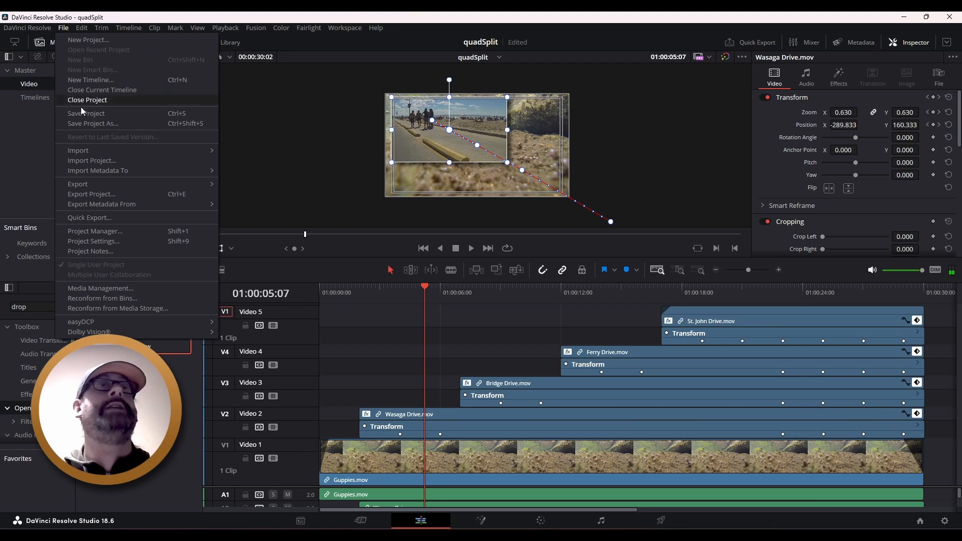
{"action": "left_click", "coordinate": [93, 123]}
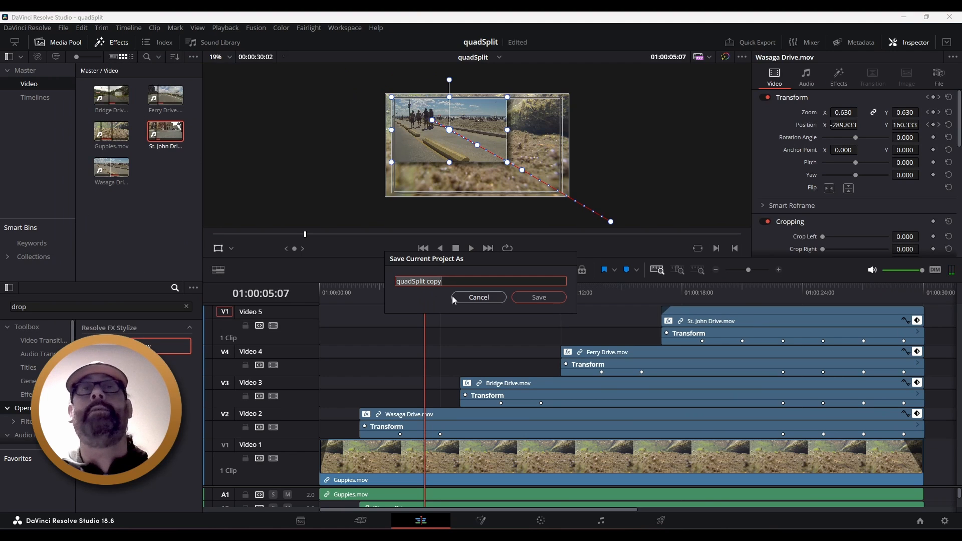
{"action": "left_click", "coordinate": [482, 298]}
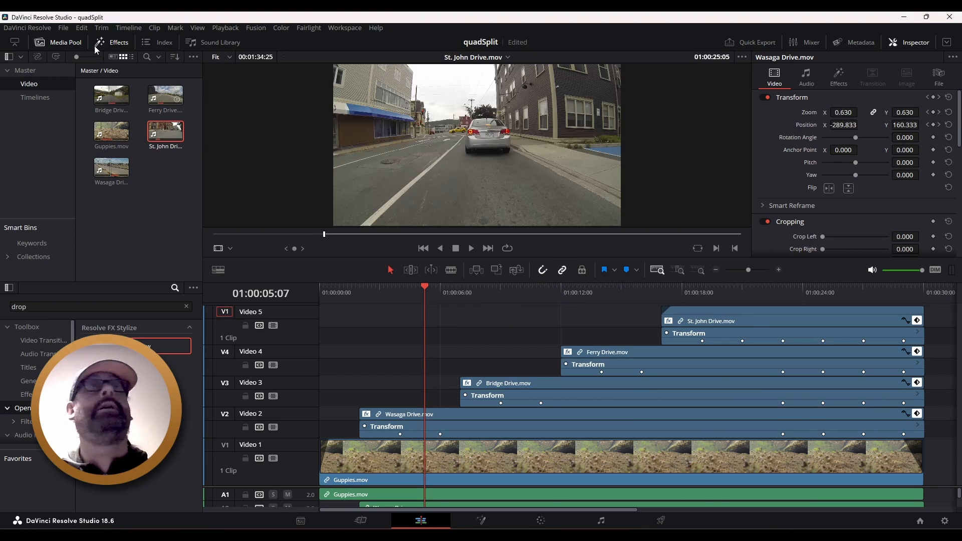
Step: Save the quadSplit project under its existing name
{"action": "left_click", "coordinate": [64, 29]}
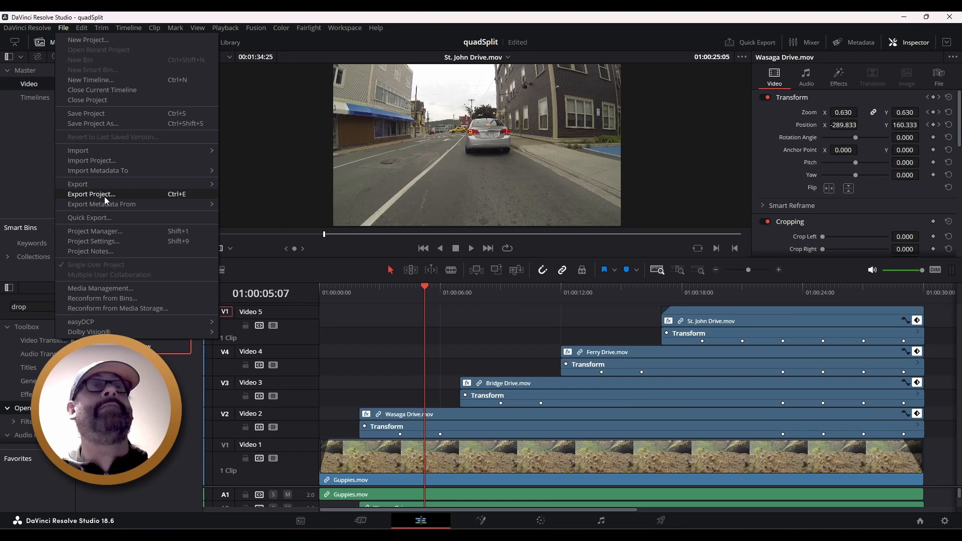
{"action": "left_click", "coordinate": [107, 113]}
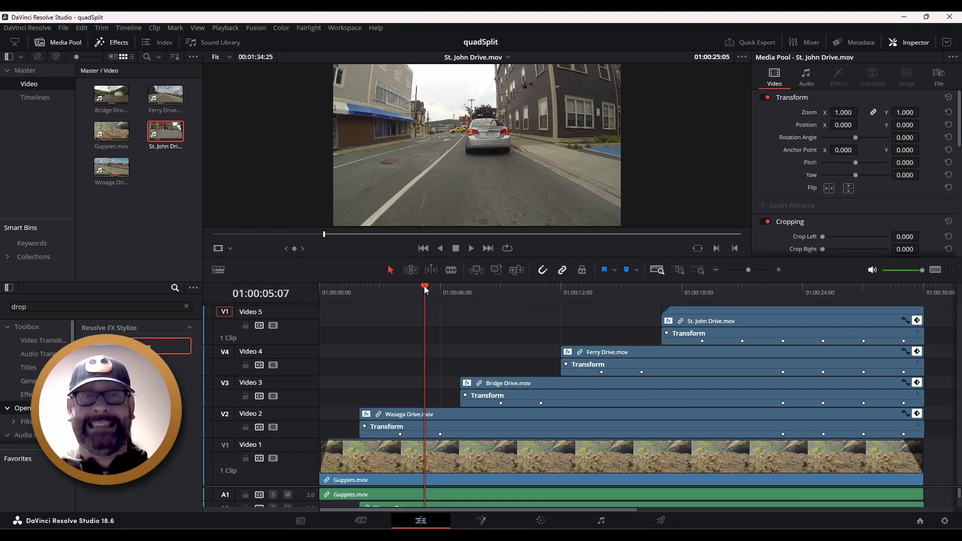
Step: Play the whole timeline from 01:00:00:00 to review the quad split animation, and return the playhead to the start
{"action": "left_click_drag", "start_coordinate": [424, 286], "coordinate": [317, 290]}
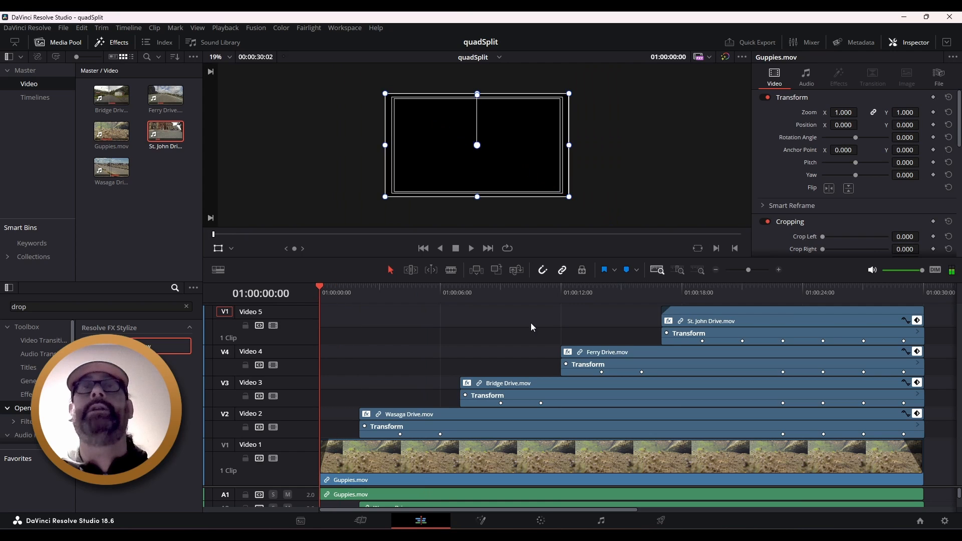
{"action": "key", "text": "space"}
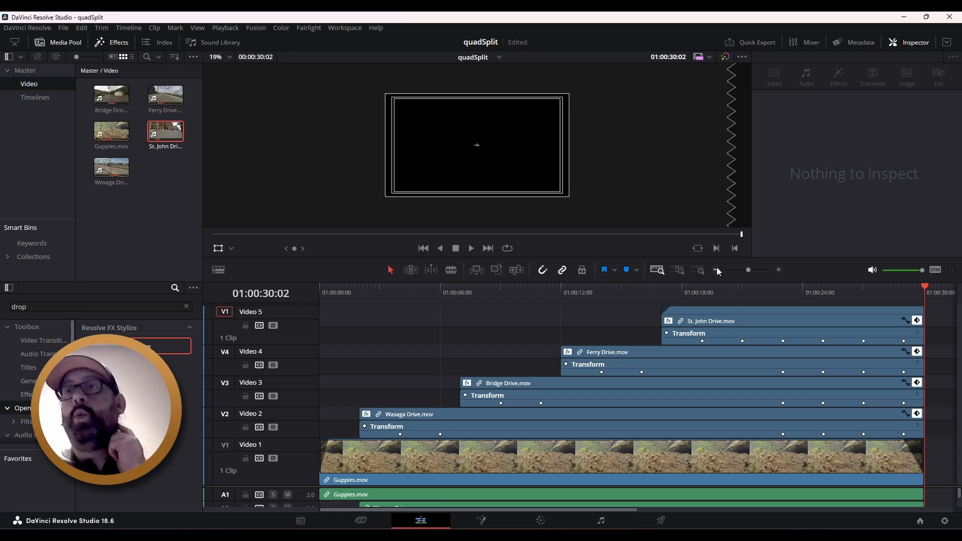
{"action": "left_click_drag", "start_coordinate": [844, 292], "coordinate": [363, 347]}
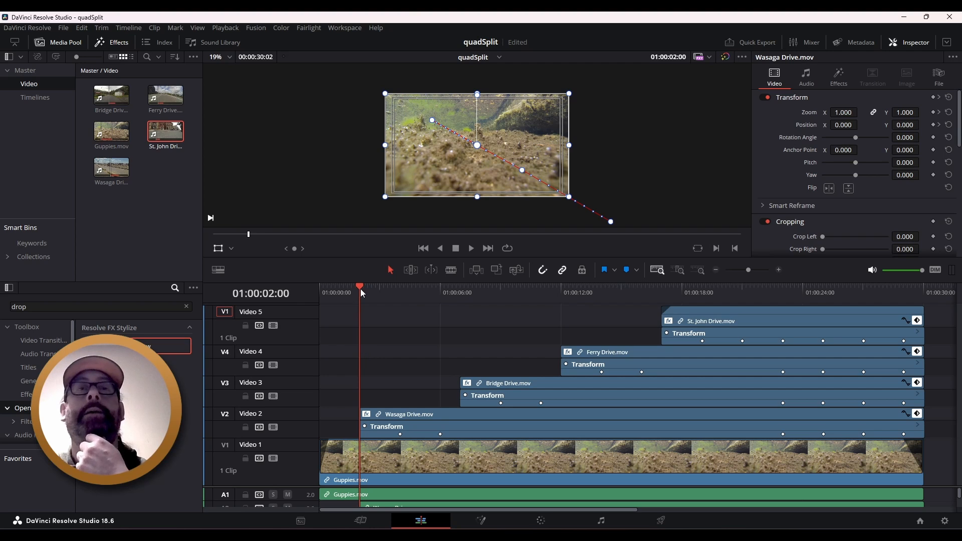
{"action": "left_click_drag", "start_coordinate": [361, 290], "coordinate": [304, 289]}
Step: Duplicate the quadSplit timeline in the Timelines bin
{"action": "left_click", "coordinate": [111, 167]}
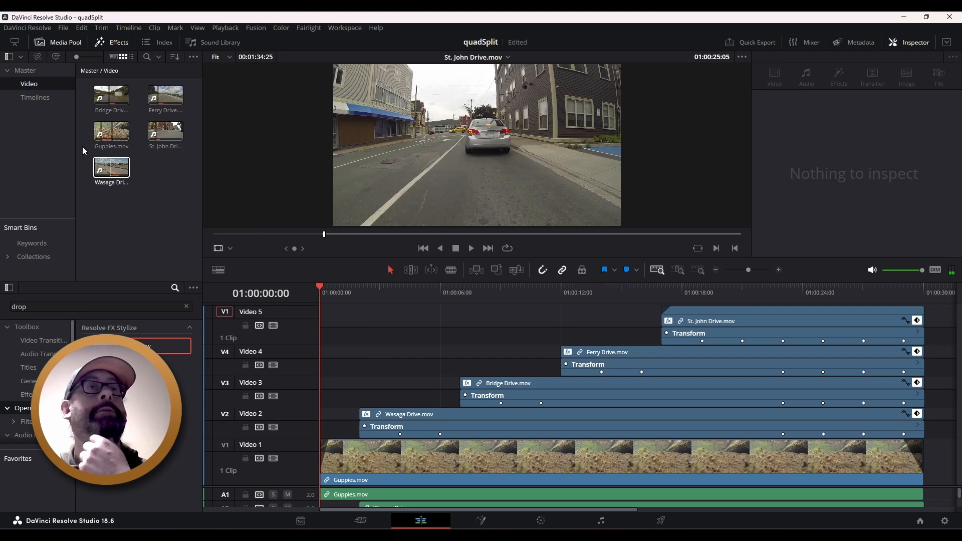
{"action": "left_click", "coordinate": [43, 97]}
{"action": "left_click", "coordinate": [112, 100]}
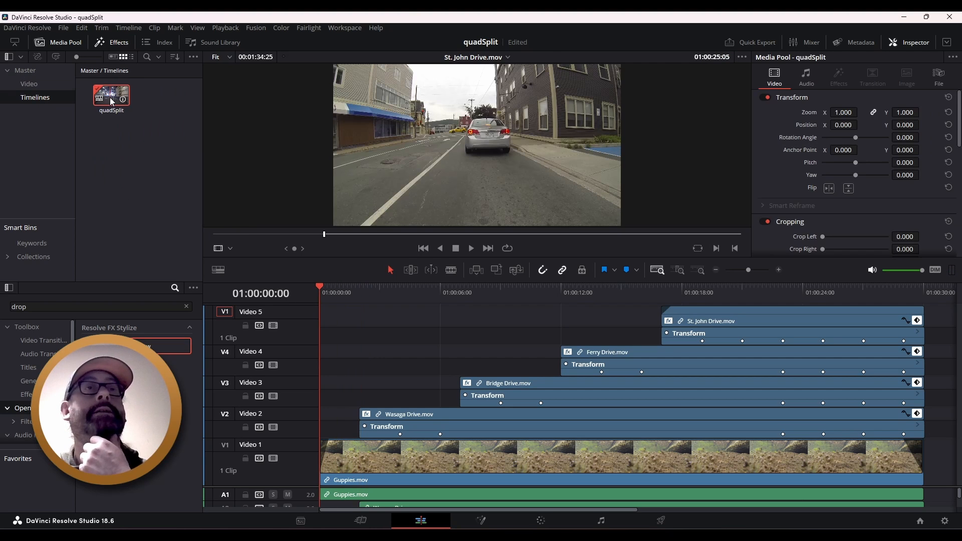
{"action": "right_click", "coordinate": [111, 100]}
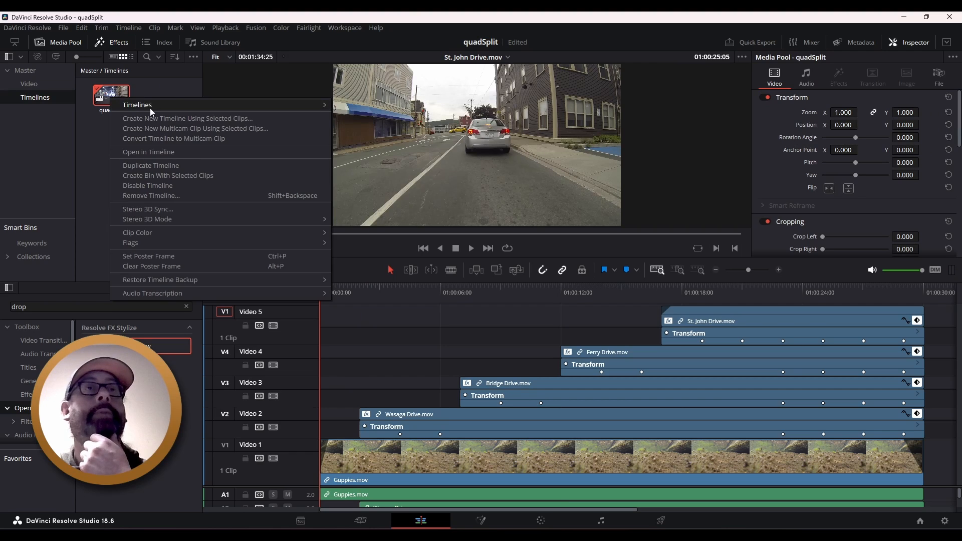
{"action": "mouse_move", "coordinate": [149, 108]}
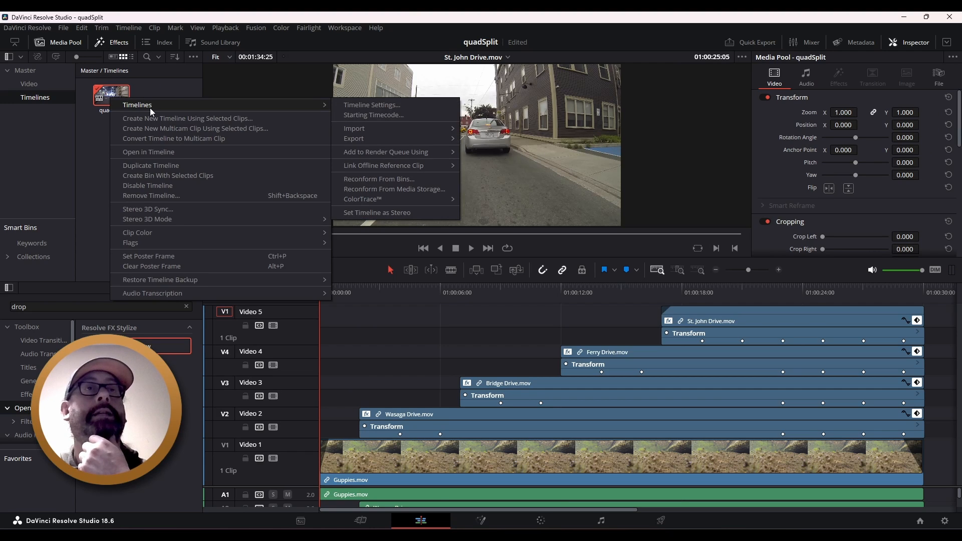
{"action": "left_click", "coordinate": [156, 166]}
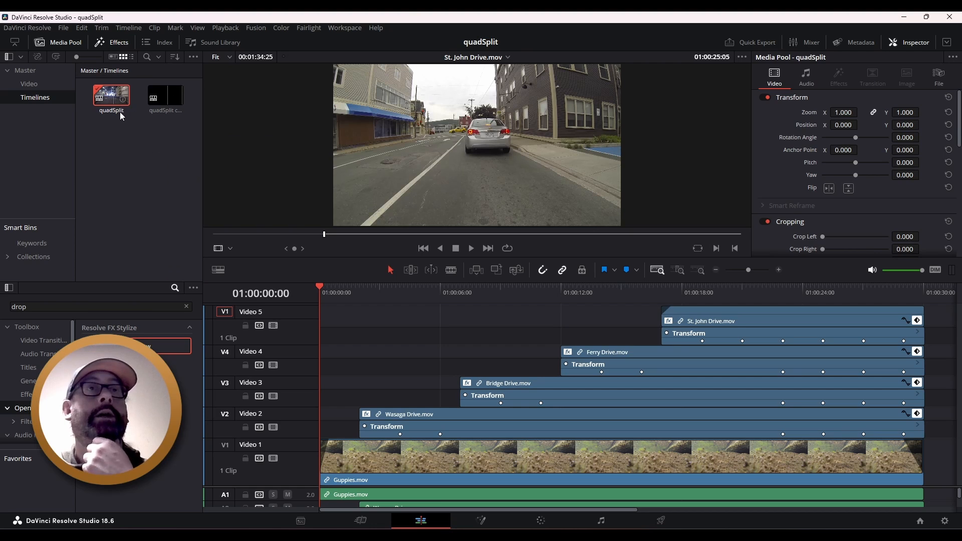
Step: Open the duplicated timeline and rename it quadSplitBorders
{"action": "double_click", "coordinate": [163, 109]}
{"action": "left_click", "coordinate": [166, 111]}
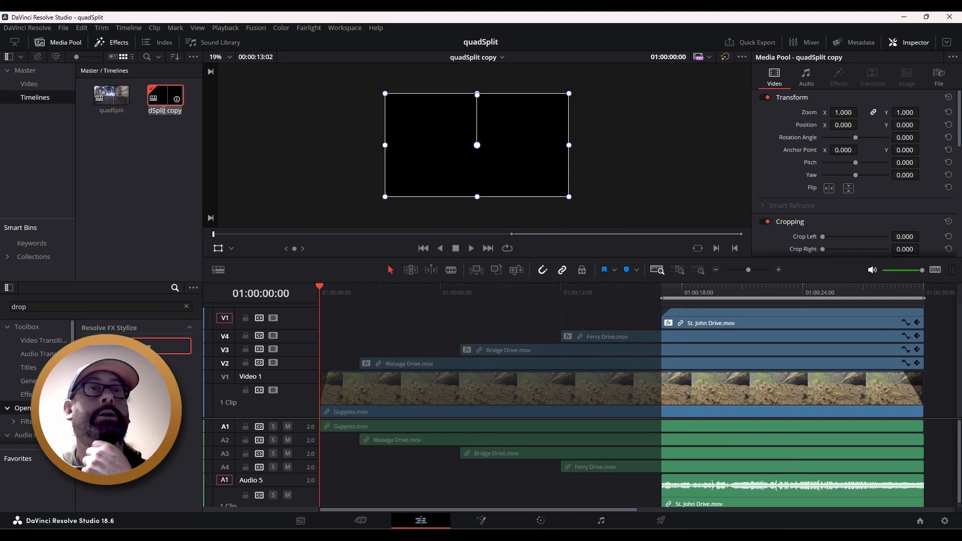
{"action": "left_click_drag", "start_coordinate": [167, 110], "coordinate": [209, 110]}
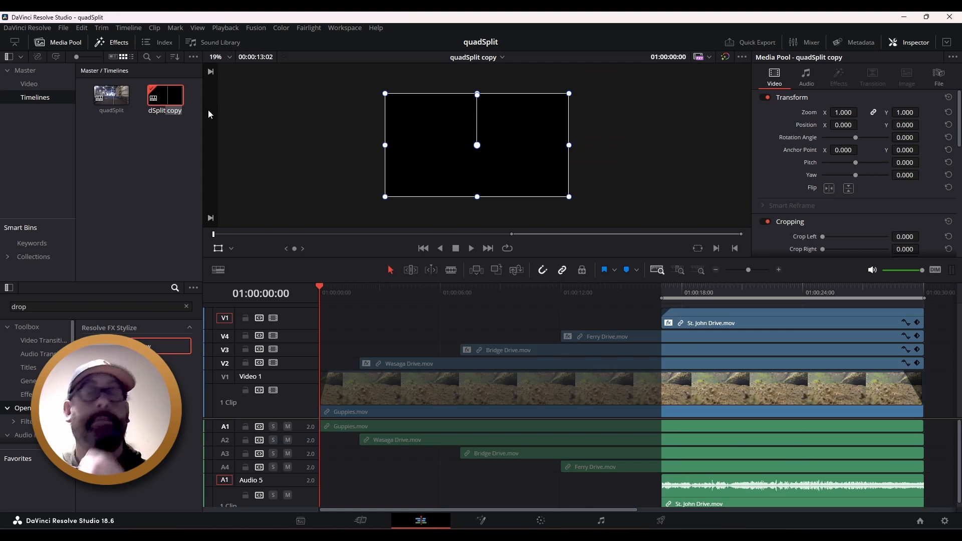
{"action": "key", "text": "BackSpace"}
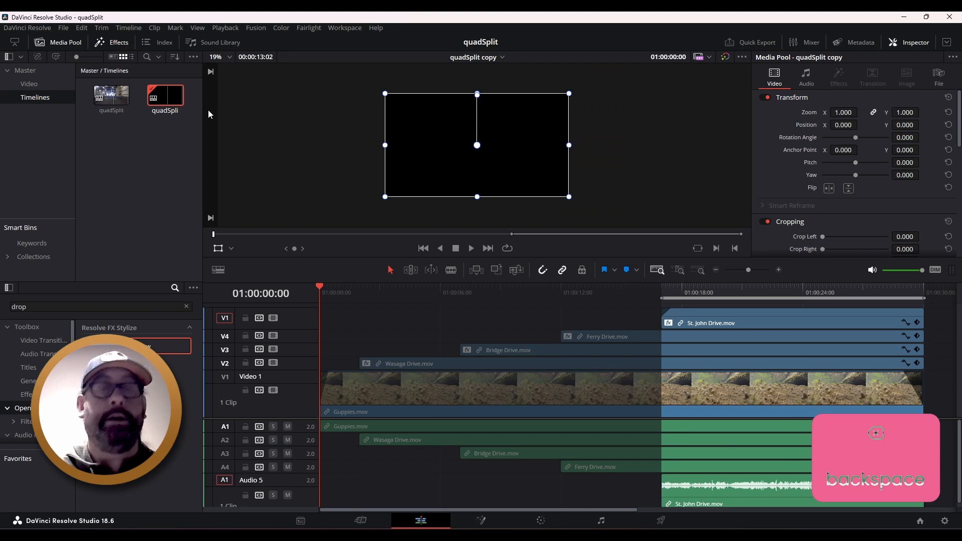
{"action": "type", "text": "tB"}
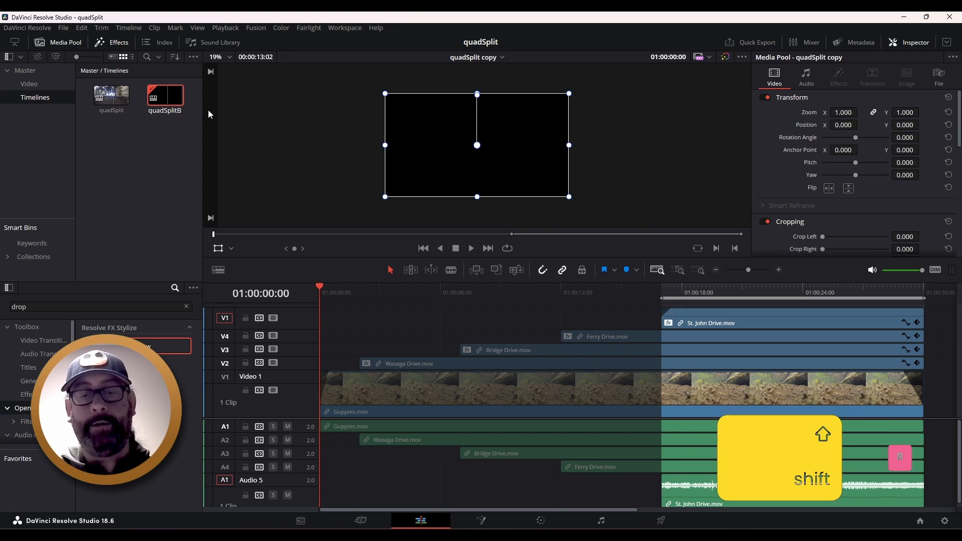
{"action": "type", "text": "rders"}
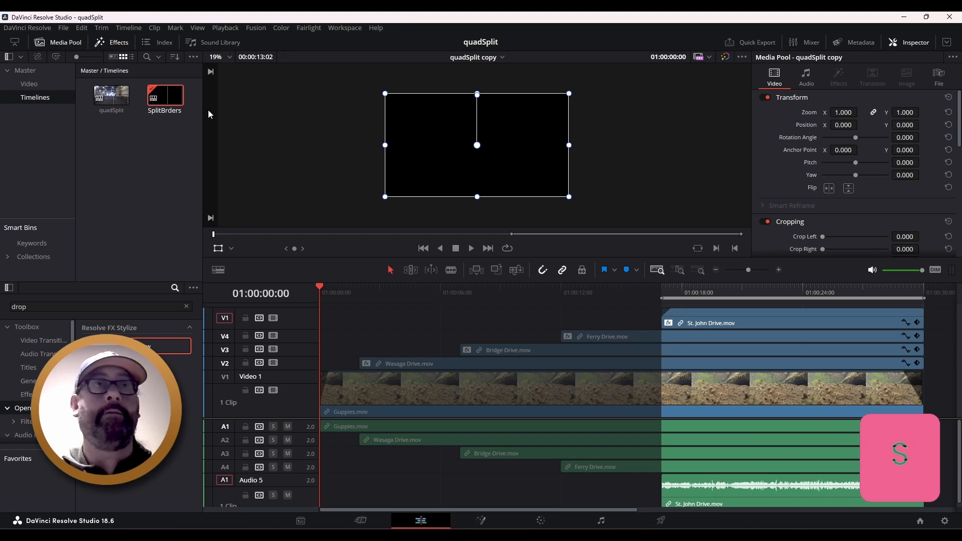
{"action": "key", "text": "BackSpace"}
{"action": "key", "text": "BackSpace"}
{"action": "key", "text": "BackSpace"}
{"action": "key", "text": "BackSpace"}
{"action": "key", "text": "BackSpace"}
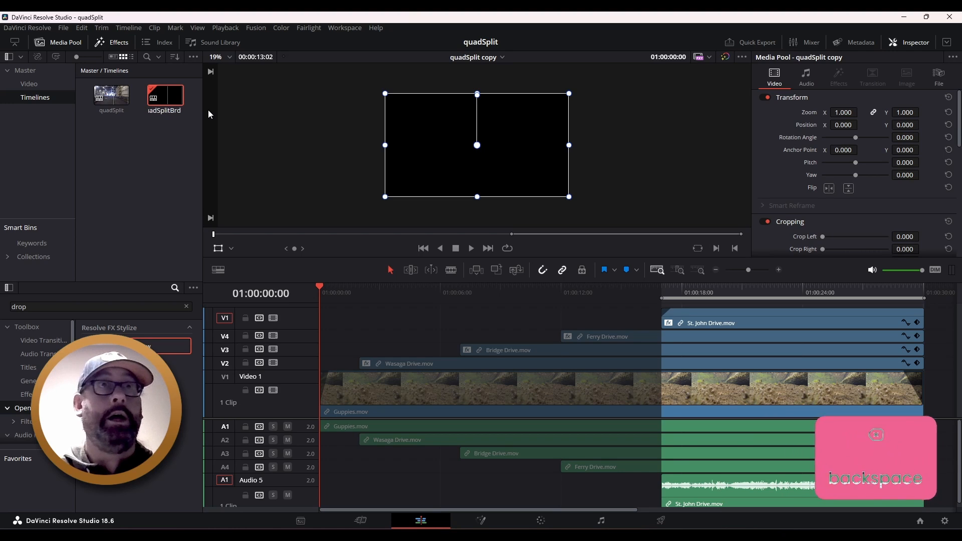
{"action": "type", "text": "orders"}
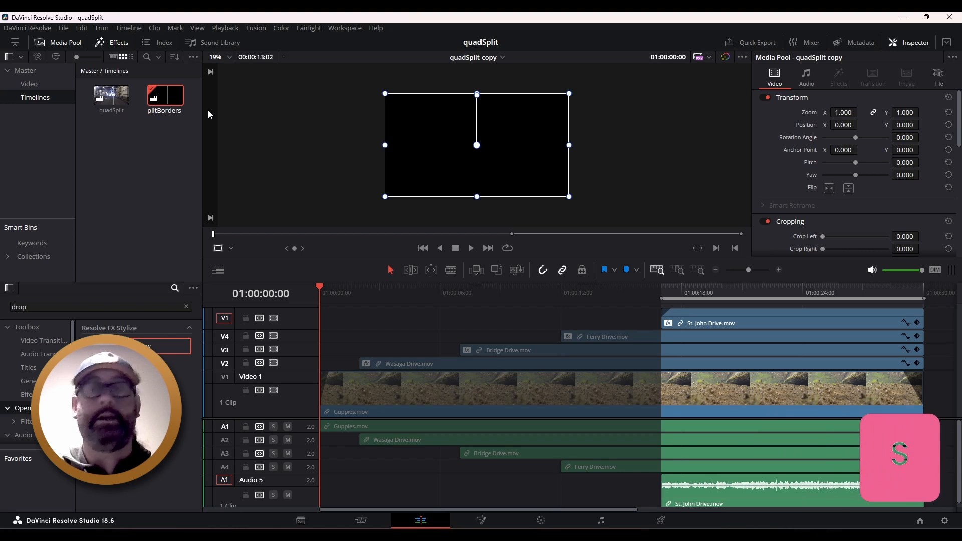
{"action": "key", "text": "Return"}
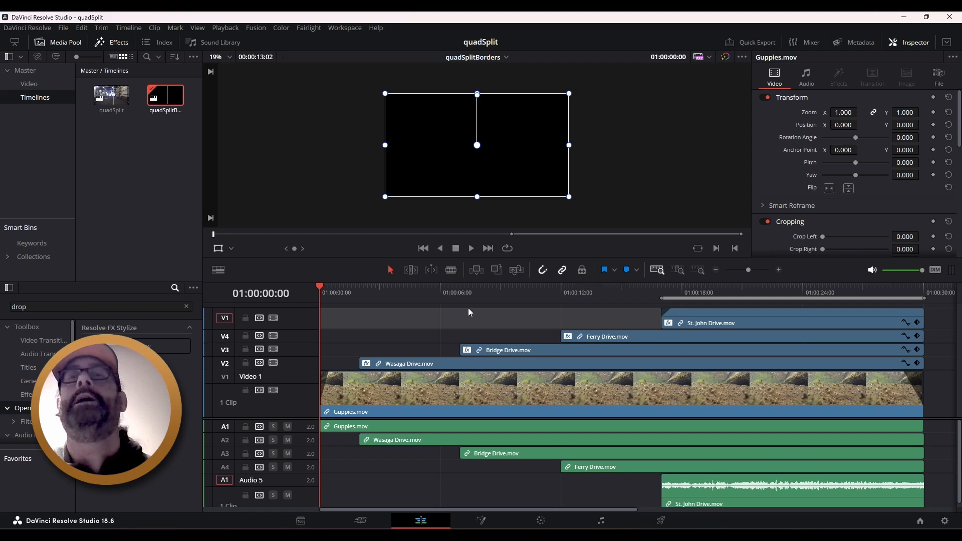
Step: Move the playhead to the start of the Wasaga Drive clip at 01:00:02:00, fit the picture to the viewer and make the viewer taller
{"action": "left_click_drag", "start_coordinate": [529, 296], "coordinate": [366, 293]}
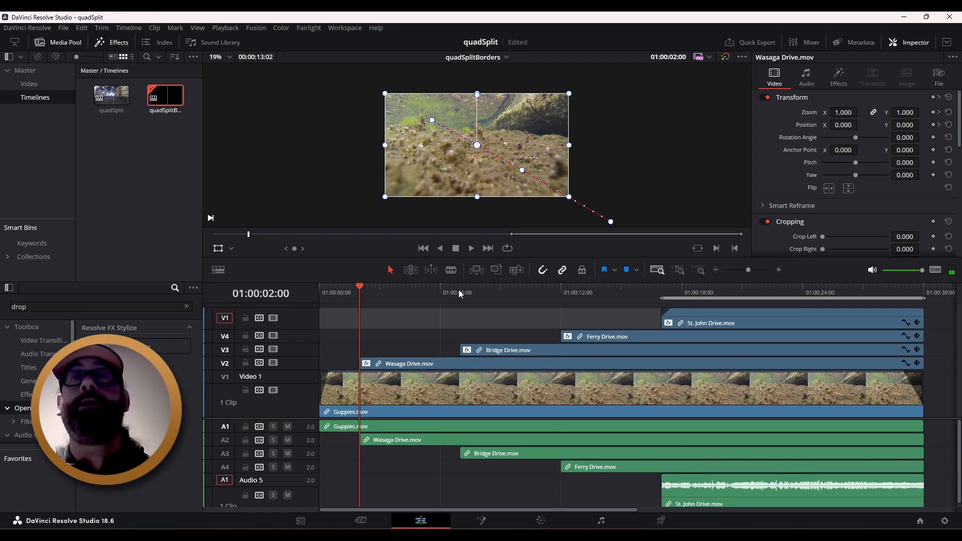
{"action": "scroll", "coordinate": [585, 128], "scroll_direction": "up", "scroll_amount": 3}
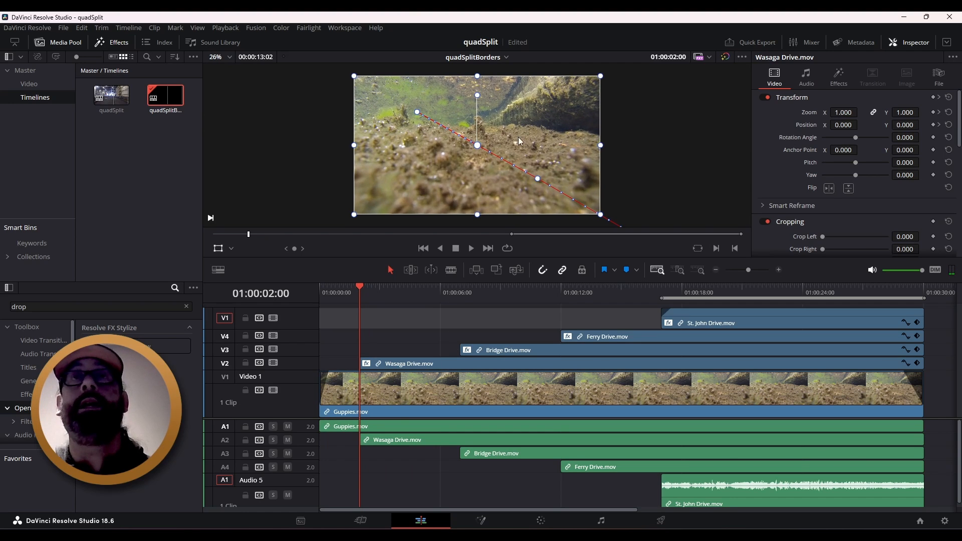
{"action": "left_click", "coordinate": [228, 57]}
{"action": "left_click", "coordinate": [225, 75]}
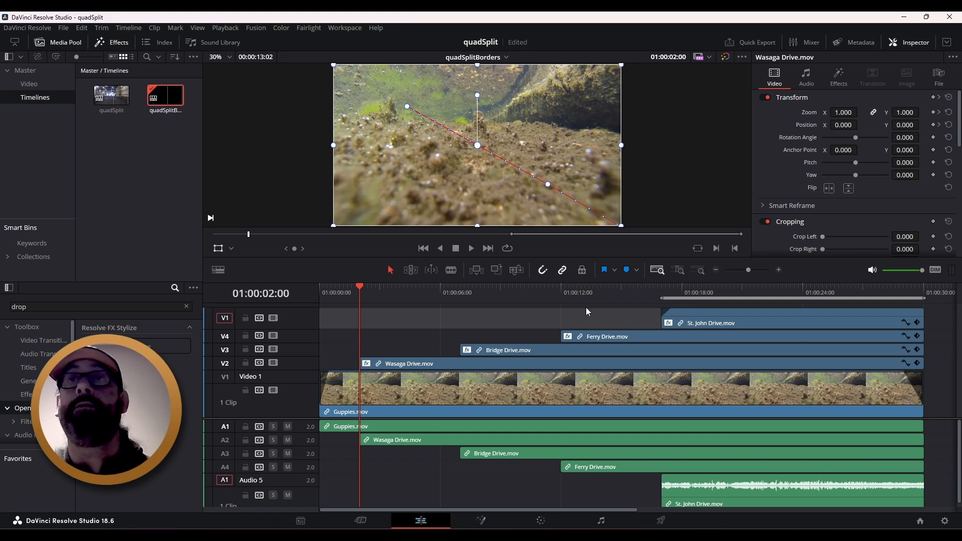
{"action": "mouse_move", "coordinate": [592, 257]}
{"action": "left_mouse_down"}
{"action": "mouse_move", "coordinate": [595, 326]}
{"action": "mouse_move", "coordinate": [588, 272]}
{"action": "left_mouse_up"}
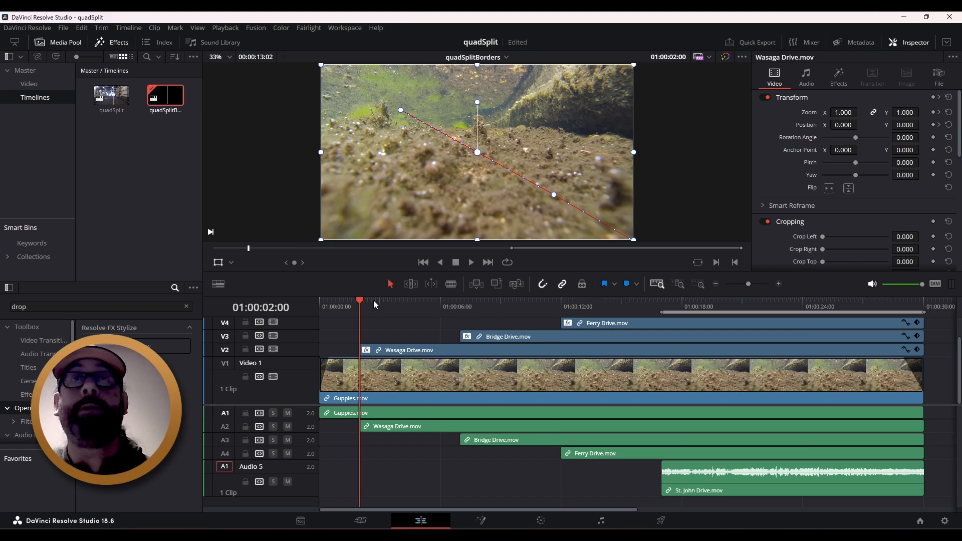
Step: Find the Colored Border effect by searching for border and apply it to the Wasaga Drive clip on V2
{"action": "left_click", "coordinate": [423, 301]}
{"action": "left_click_drag", "start_coordinate": [423, 301], "coordinate": [361, 302]}
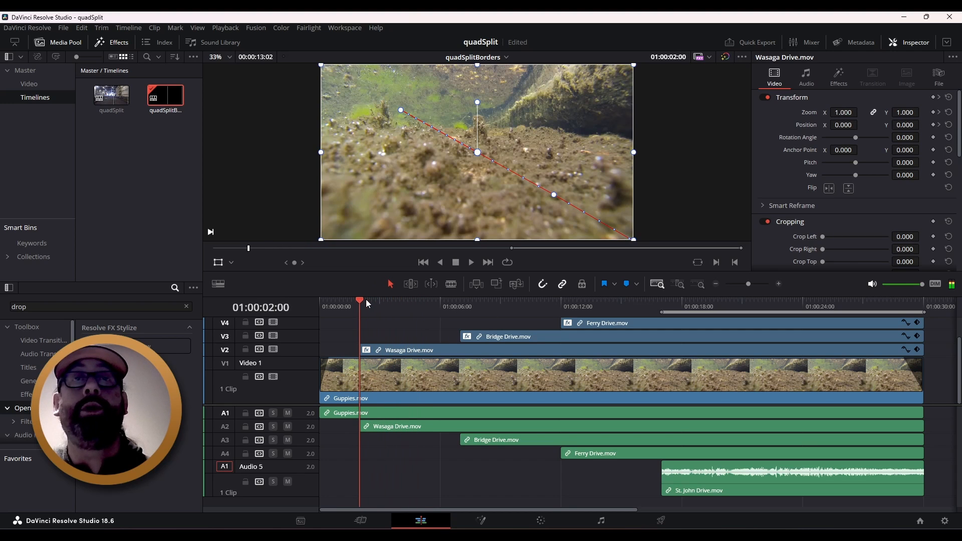
{"action": "key", "text": "Right"}
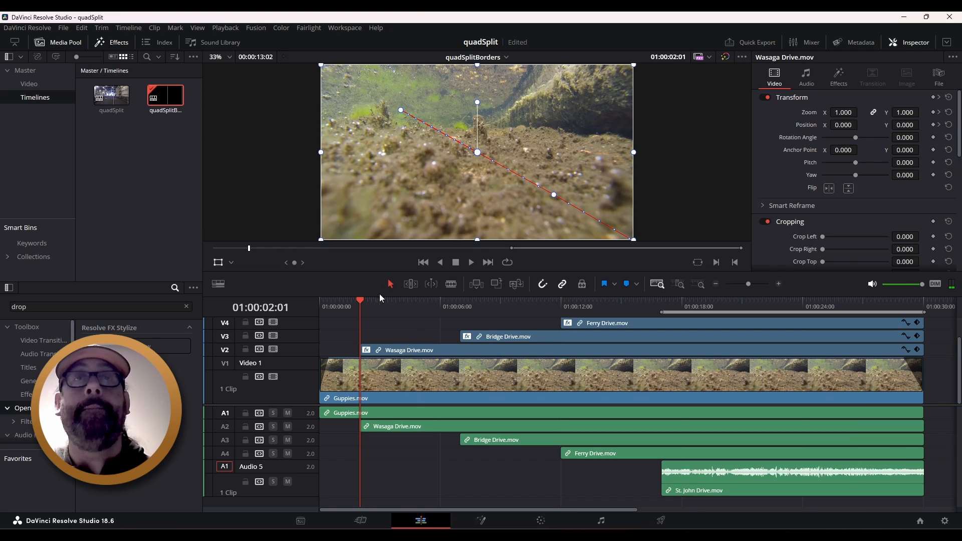
{"action": "left_click", "coordinate": [379, 301]}
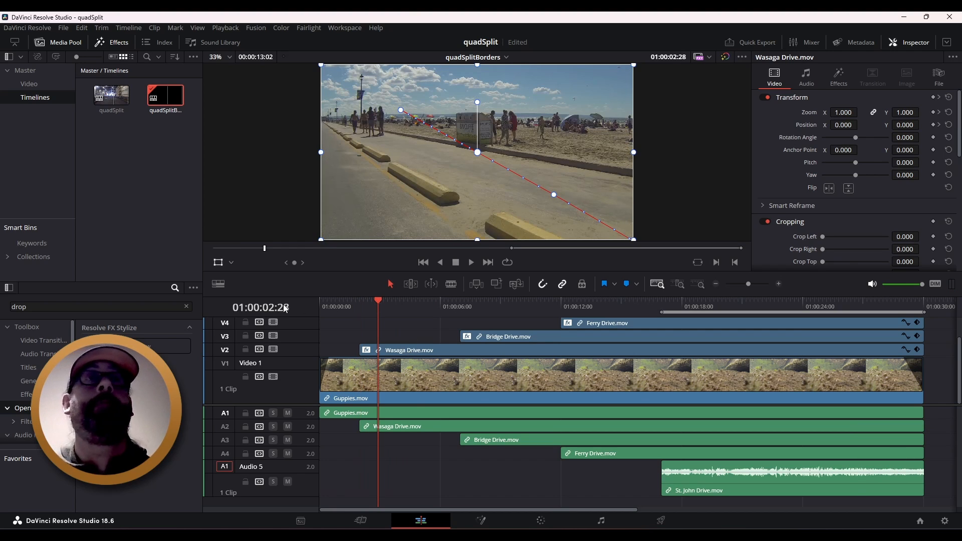
{"action": "left_click", "coordinate": [36, 335]}
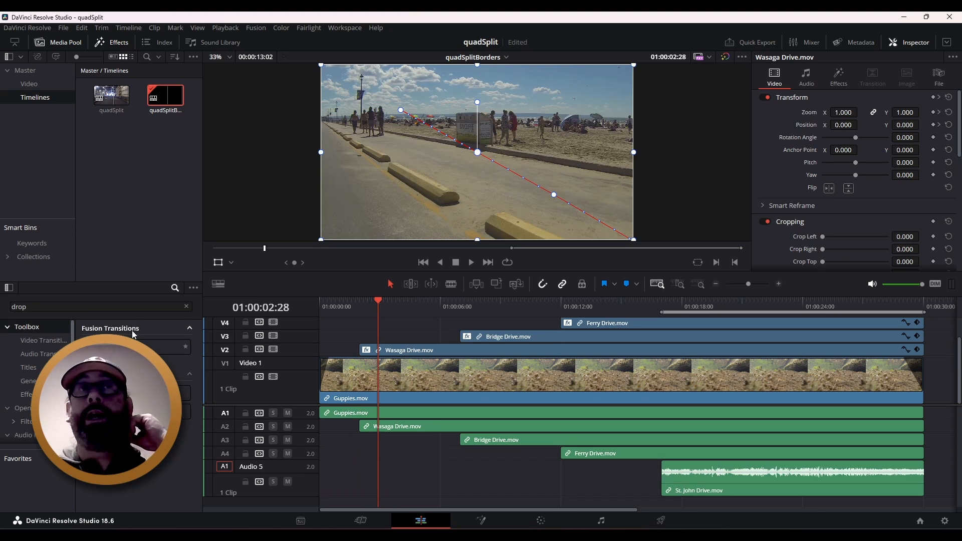
{"action": "left_click", "coordinate": [131, 307]}
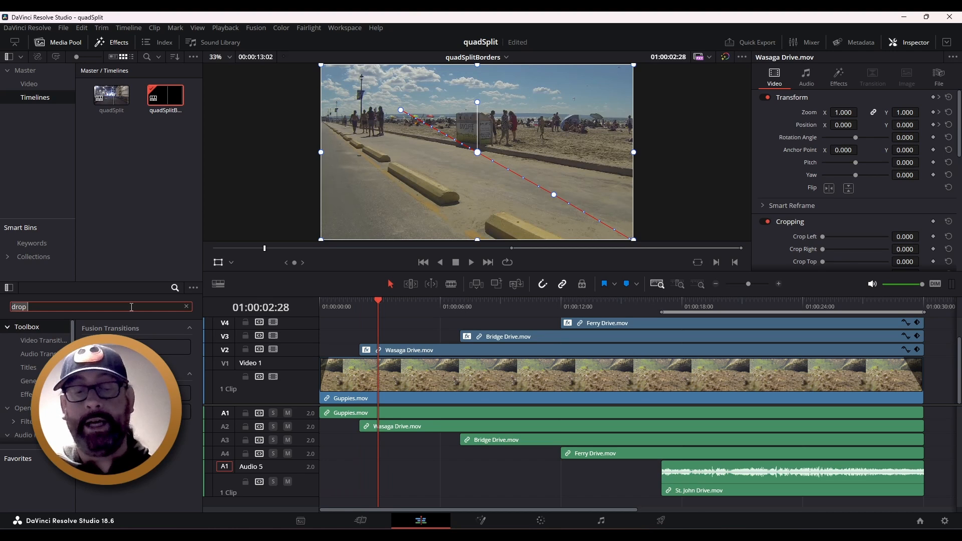
{"action": "key", "text": "ctrl+a"}
{"action": "type", "text": "border"}
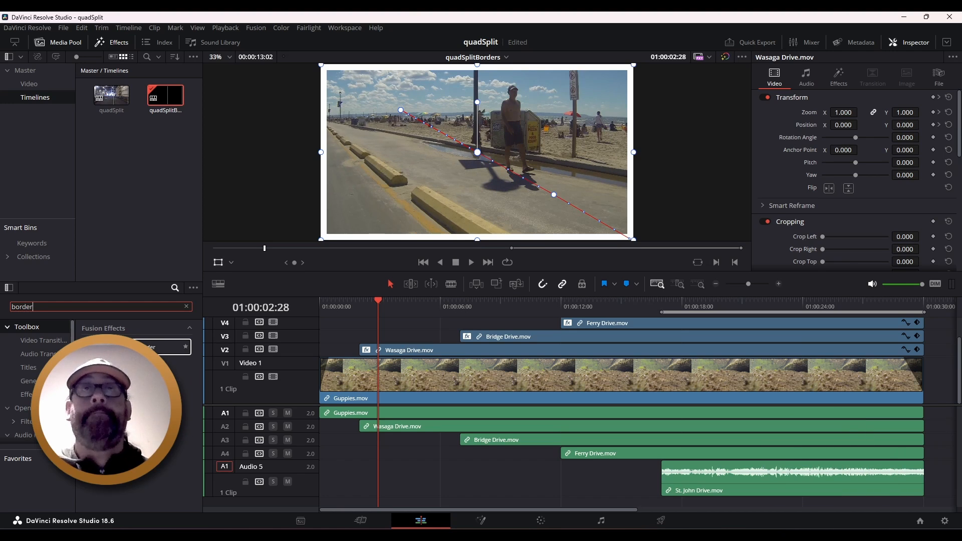
{"action": "left_click_drag", "start_coordinate": [161, 347], "coordinate": [412, 352]}
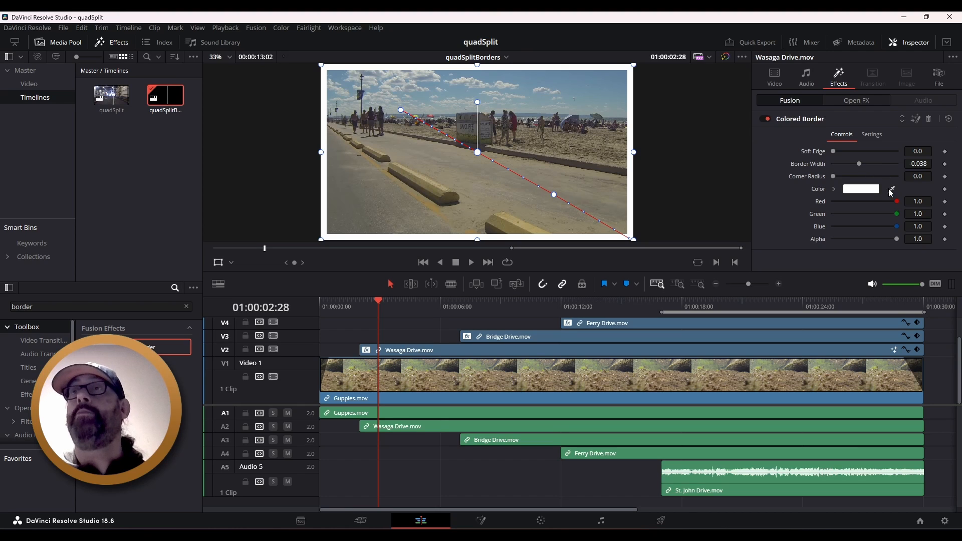
Step: Try to sample the Colored Border colour from the sky in the picture with the eyedropper
{"action": "left_click_drag", "start_coordinate": [890, 190], "coordinate": [603, 87]}
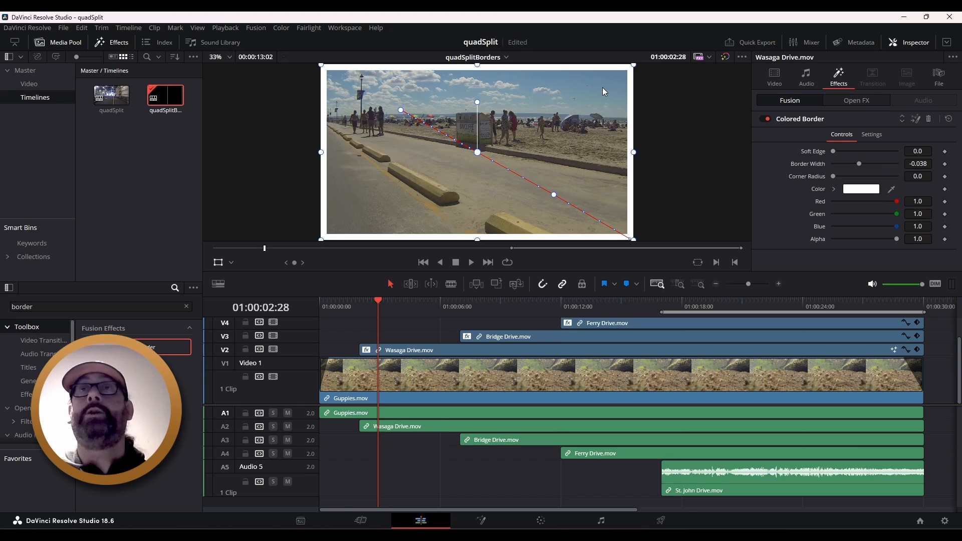
{"action": "left_click", "coordinate": [863, 188]}
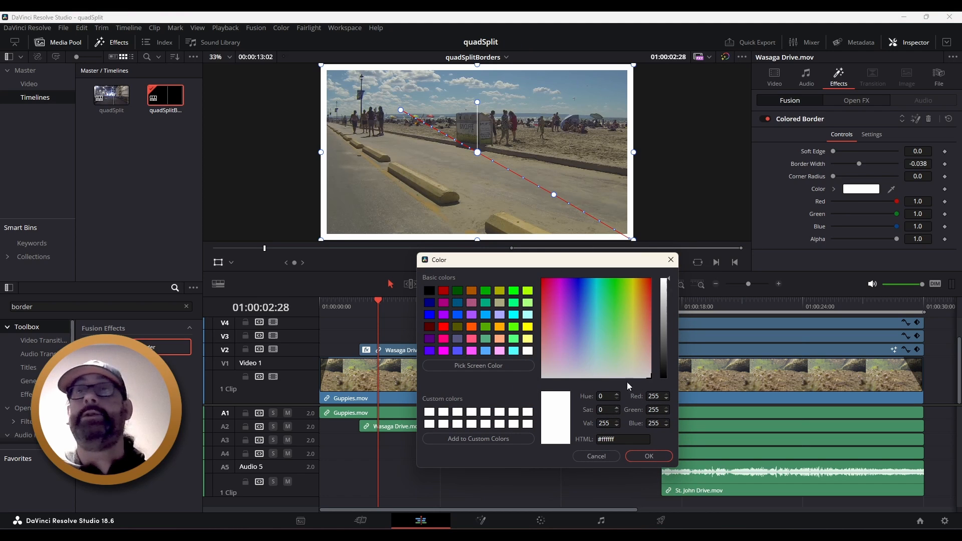
{"action": "left_click", "coordinate": [602, 456]}
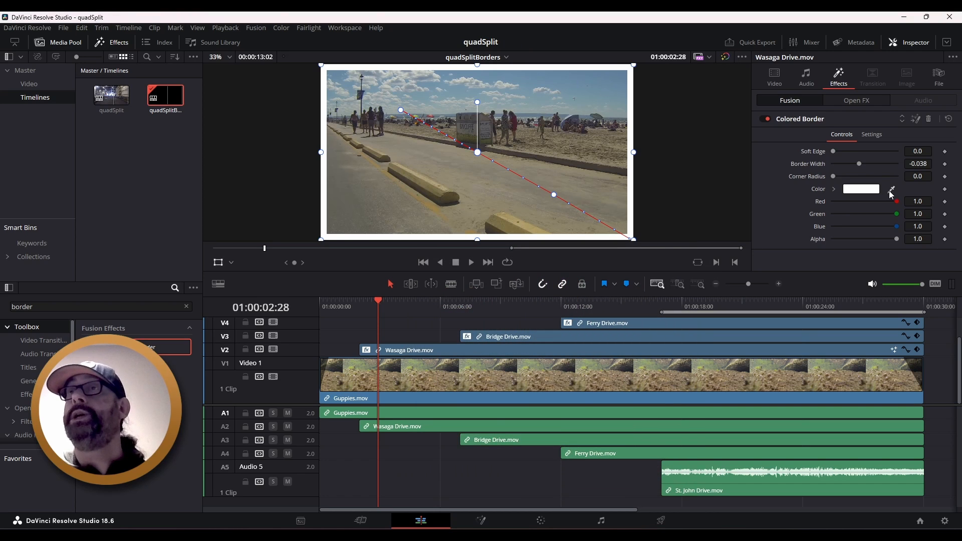
{"action": "left_click", "coordinate": [835, 190]}
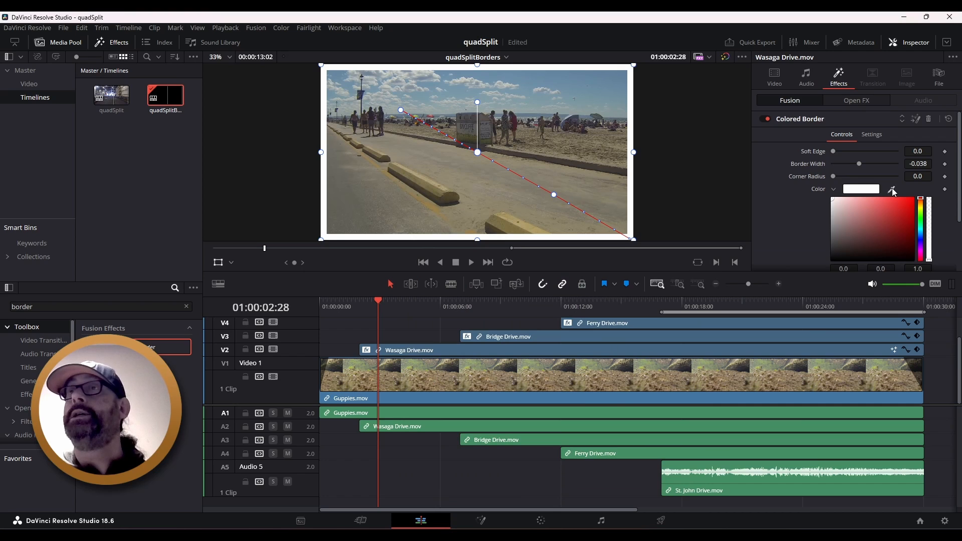
{"action": "left_click", "coordinate": [893, 188]}
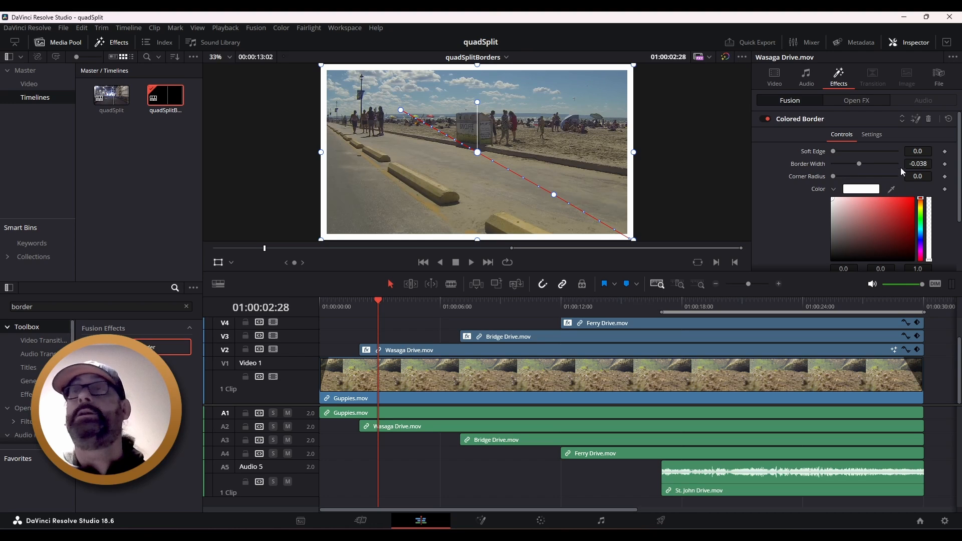
{"action": "left_click", "coordinate": [894, 191]}
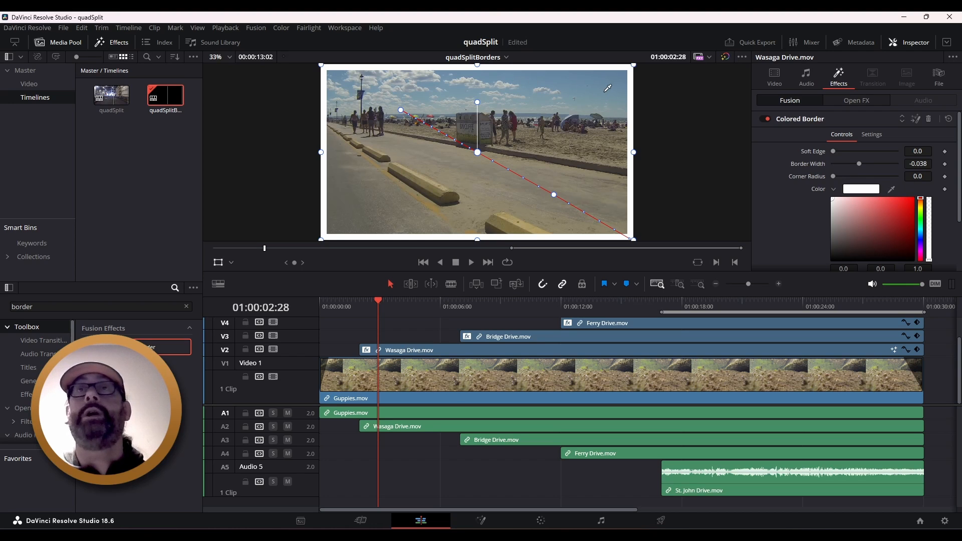
{"action": "key", "text": "shift"}
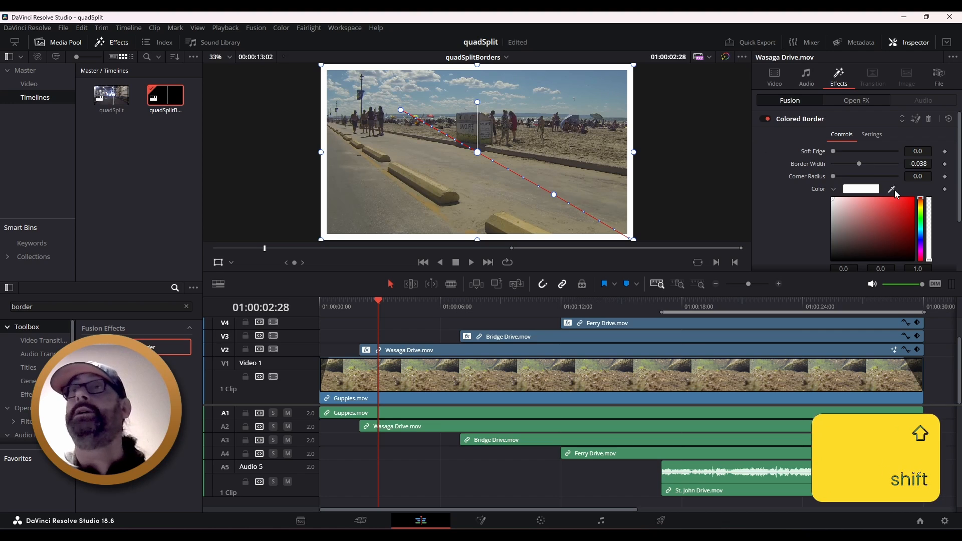
{"action": "scroll", "coordinate": [960, 217], "scroll_direction": "down", "scroll_amount": 2}
{"action": "scroll", "coordinate": [960, 216], "scroll_direction": "down", "scroll_amount": 2}
{"action": "scroll", "coordinate": [960, 216], "scroll_direction": "up", "scroll_amount": 4}
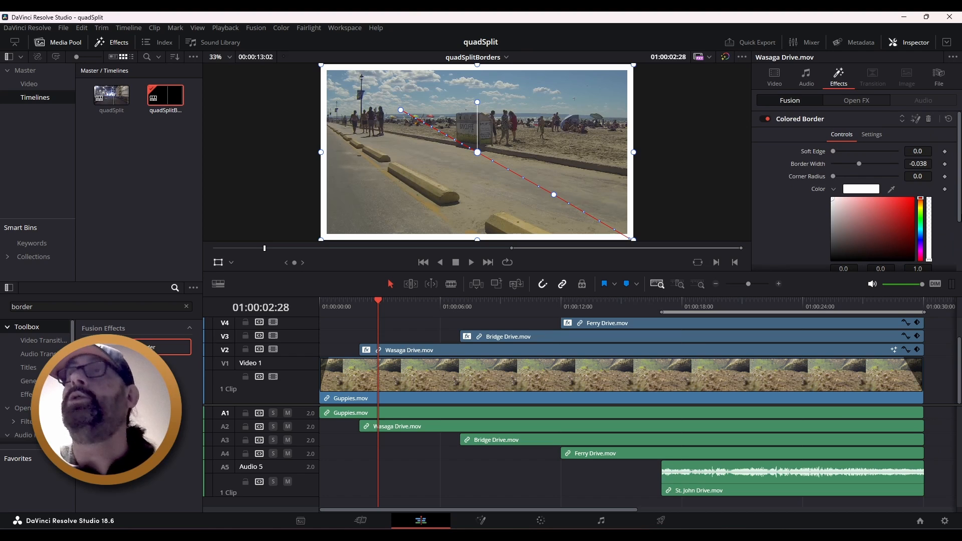
Step: Set the Colored Border colour to the pale green #ebffcd
{"action": "left_click", "coordinate": [861, 189]}
{"action": "mouse_move", "coordinate": [572, 344]}
{"action": "left_mouse_down"}
{"action": "mouse_move", "coordinate": [576, 320]}
{"action": "mouse_move", "coordinate": [576, 348]}
{"action": "mouse_move", "coordinate": [567, 350]}
{"action": "mouse_move", "coordinate": [578, 332]}
{"action": "mouse_move", "coordinate": [632, 314]}
{"action": "mouse_move", "coordinate": [608, 337]}
{"action": "mouse_move", "coordinate": [616, 344]}
{"action": "mouse_move", "coordinate": [608, 332]}
{"action": "mouse_move", "coordinate": [628, 327]}
{"action": "mouse_move", "coordinate": [606, 333]}
{"action": "mouse_move", "coordinate": [630, 332]}
{"action": "mouse_move", "coordinate": [617, 337]}
{"action": "mouse_move", "coordinate": [625, 359]}
{"action": "left_mouse_up"}
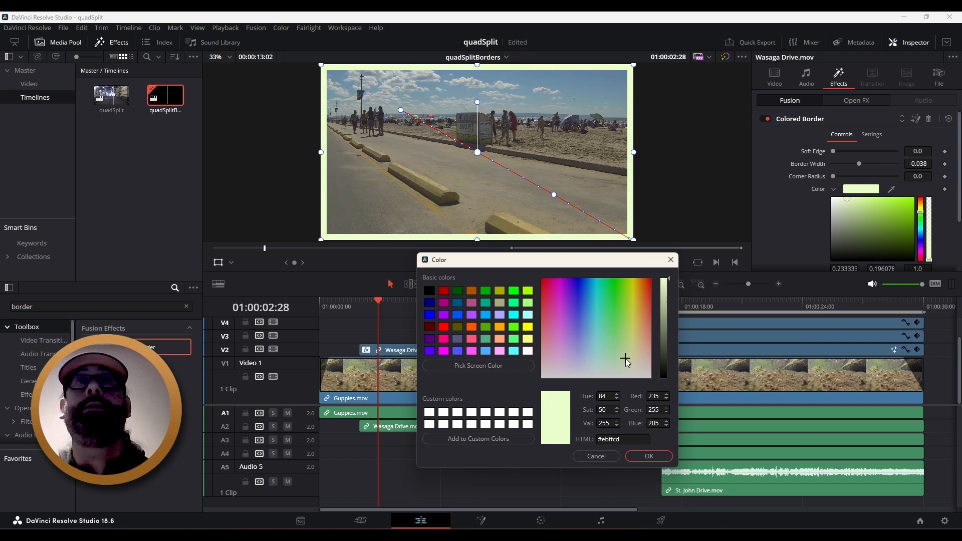
{"action": "left_click", "coordinate": [649, 456]}
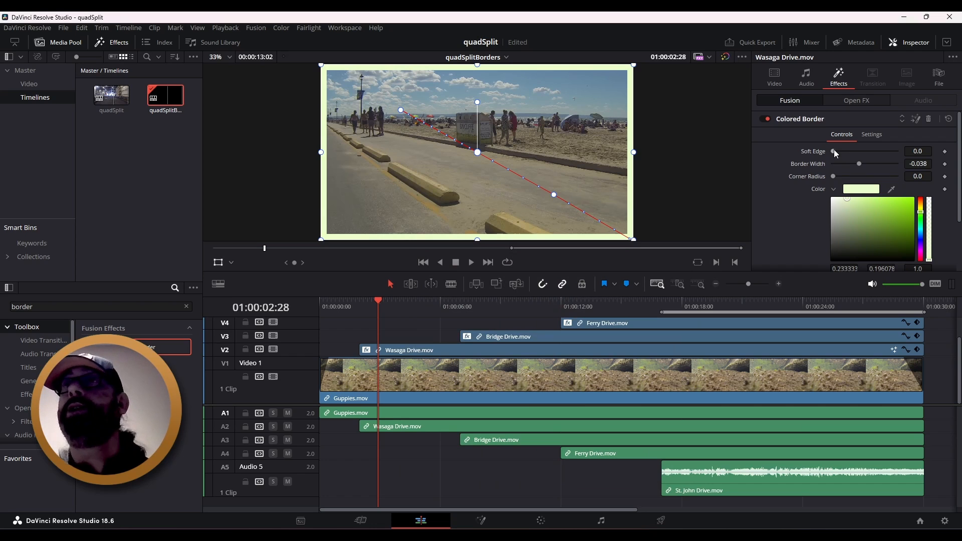
Step: Set the Colored Border width to -0.02
{"action": "left_click_drag", "start_coordinate": [860, 164], "coordinate": [861, 168]}
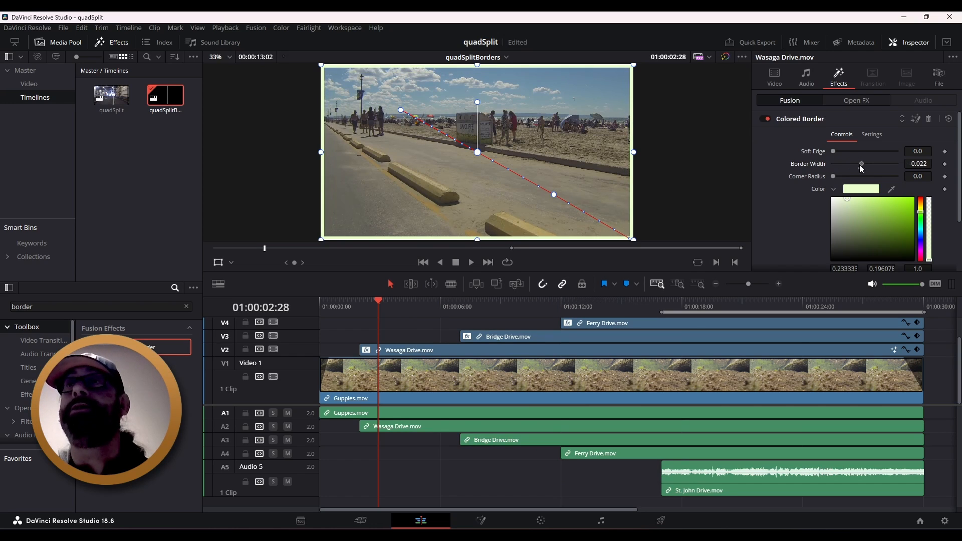
{"action": "left_click", "coordinate": [919, 164]}
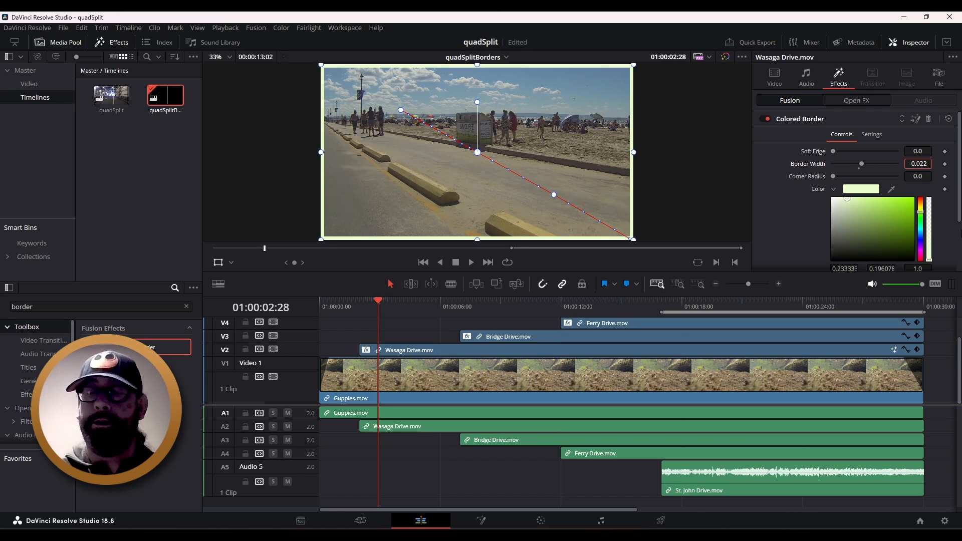
{"action": "key", "text": "Left"}
{"action": "key", "text": "shift+Left"}
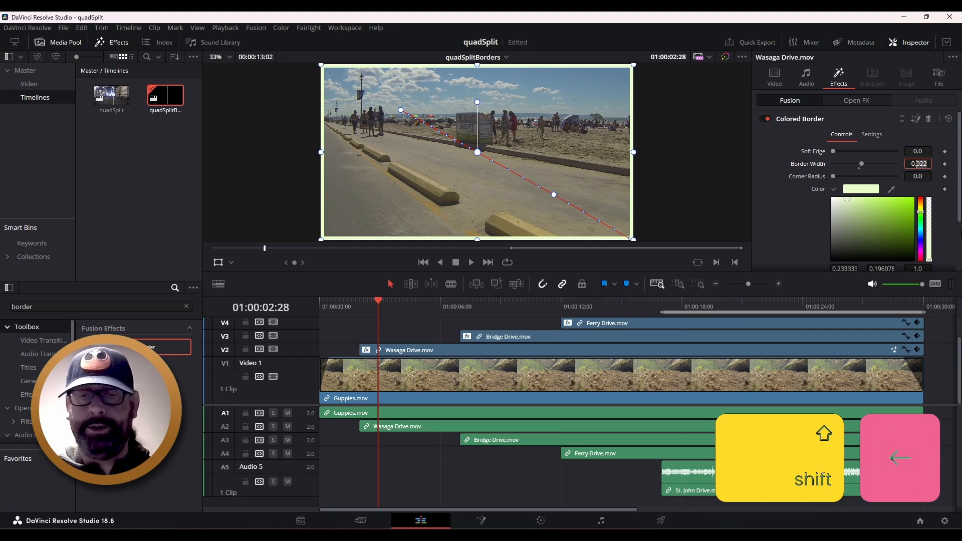
{"action": "key", "text": "BackSpace"}
{"action": "key", "text": "Return"}
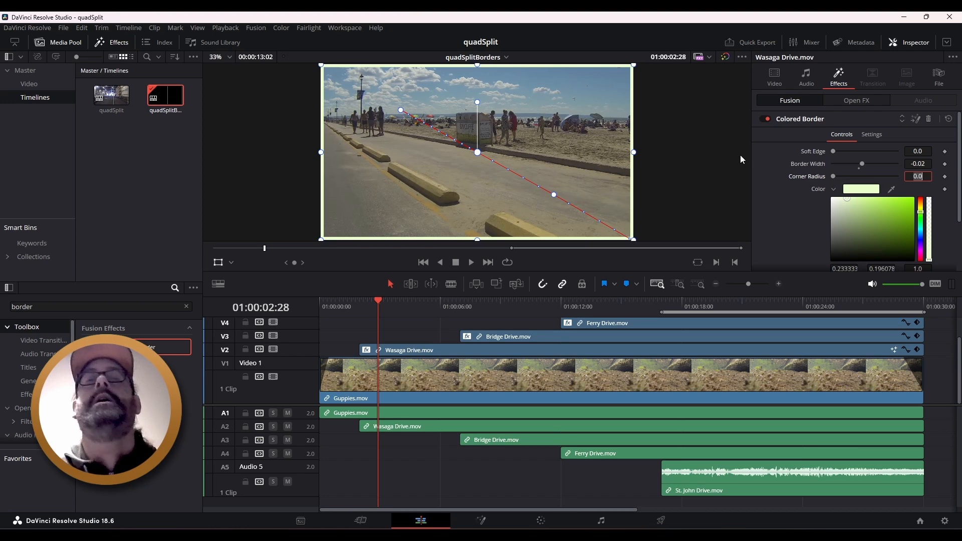
Step: Play the timeline from 01:00:02:00 to review how the border behaves as the Wasaga Drive picture shrinks
{"action": "key", "text": "space"}
{"action": "left_click", "coordinate": [399, 315]}
{"action": "left_click", "coordinate": [374, 301]}
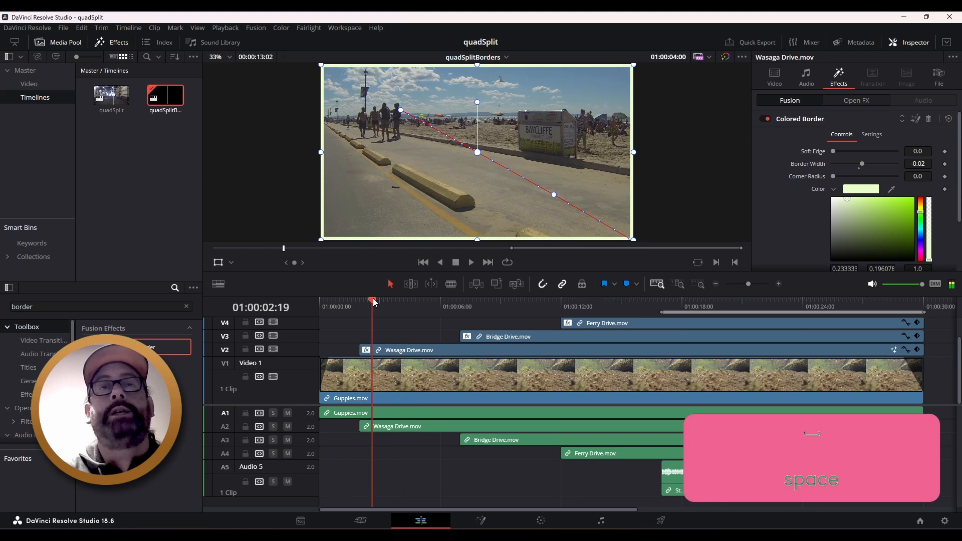
{"action": "left_click_drag", "start_coordinate": [373, 301], "coordinate": [362, 301]}
{"action": "key", "text": "space"}
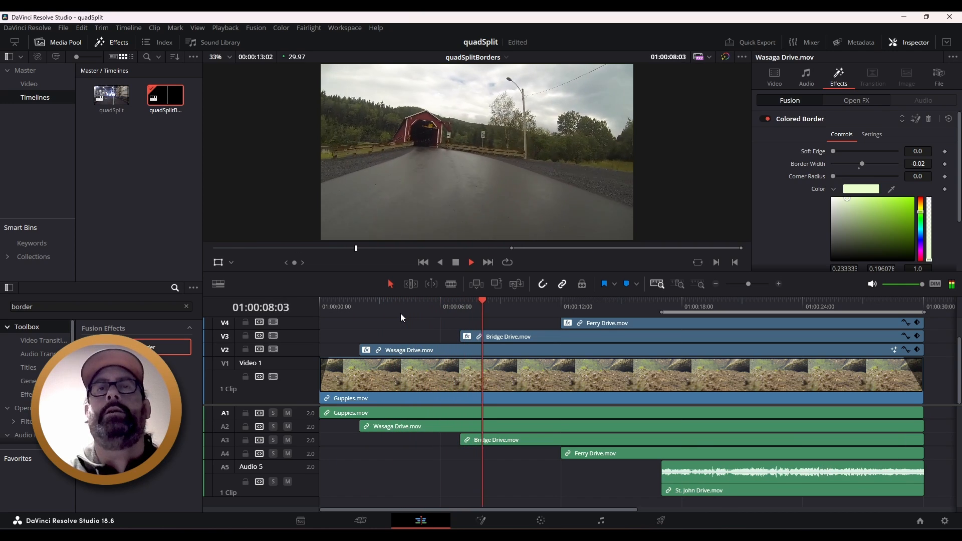
{"action": "key", "text": "space"}
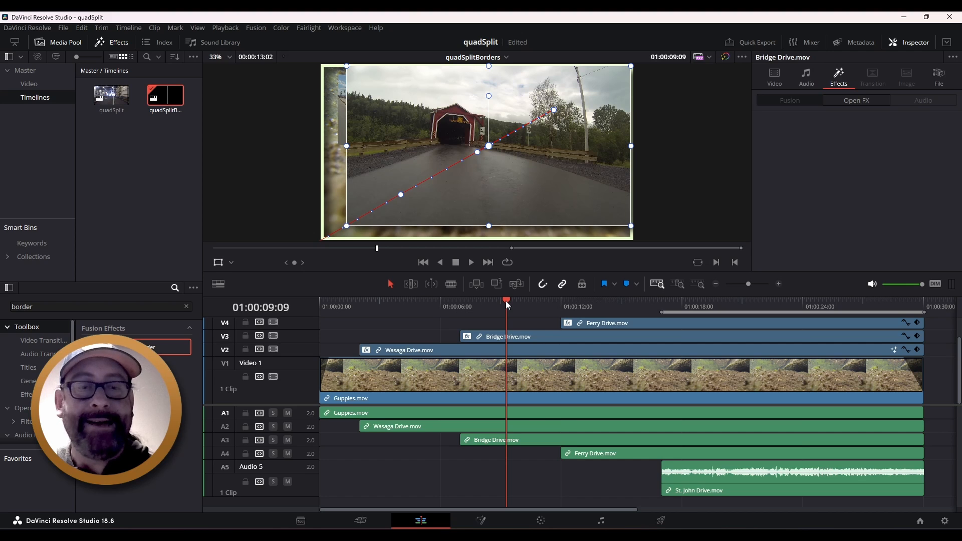
{"action": "left_click_drag", "start_coordinate": [507, 301], "coordinate": [366, 306]}
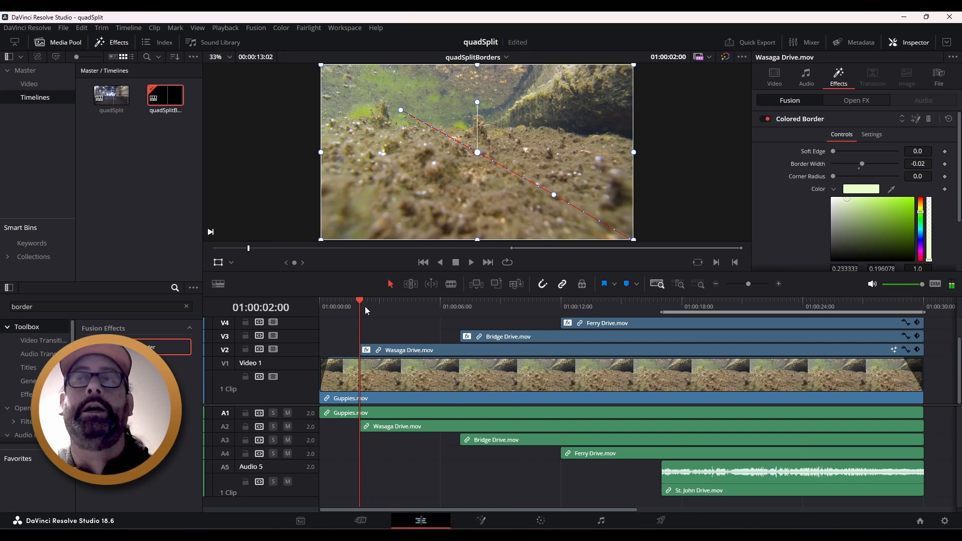
{"action": "key", "text": "space"}
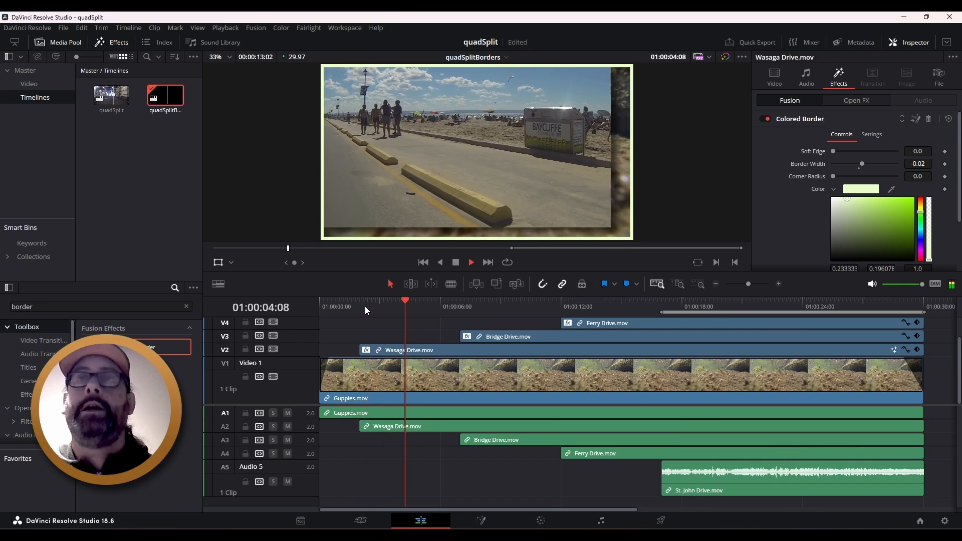
{"action": "key", "text": "space"}
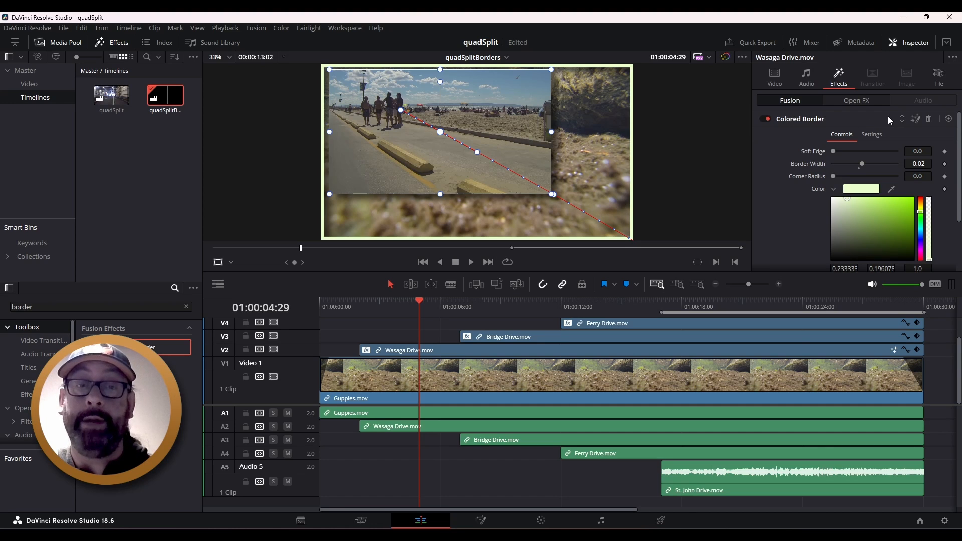
Step: Place the playhead at 01:00:03:14, increase the height of tracks V2 and V3, and select the Wasaga Drive clip
{"action": "left_click_drag", "start_coordinate": [418, 294], "coordinate": [389, 309]}
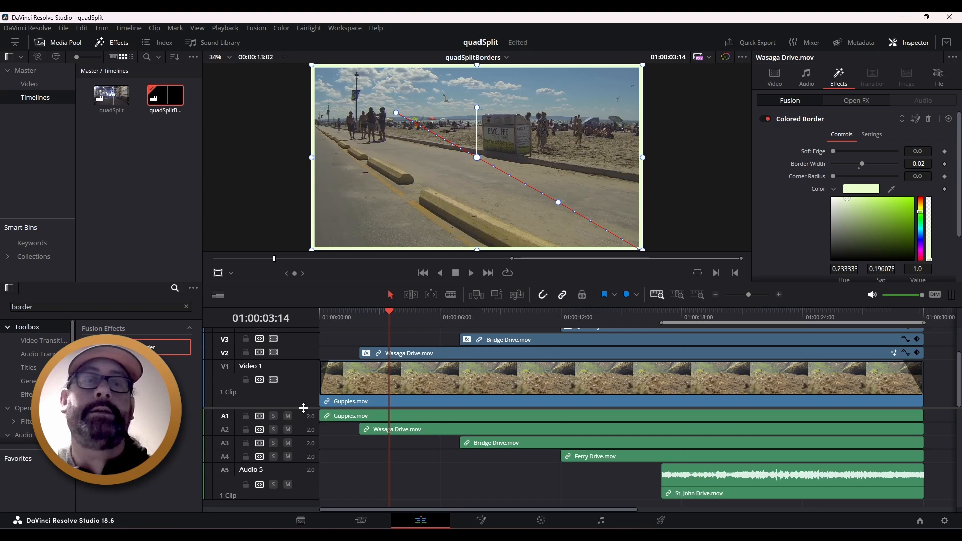
{"action": "scroll", "coordinate": [303, 408], "scroll_direction": "up", "scroll_amount": 5}
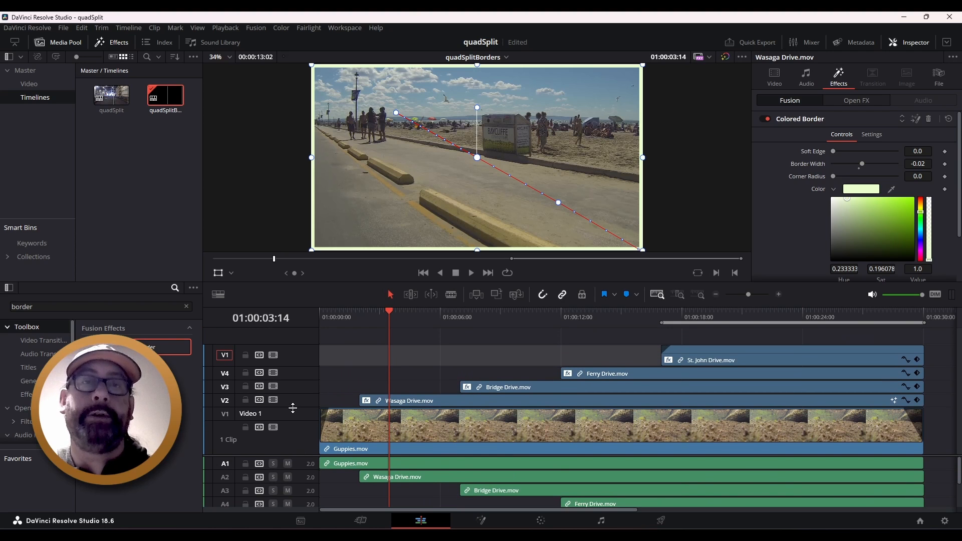
{"action": "mouse_move", "coordinate": [302, 379]}
{"action": "left_mouse_down"}
{"action": "mouse_move", "coordinate": [302, 368]}
{"action": "mouse_move", "coordinate": [297, 382]}
{"action": "left_mouse_up"}
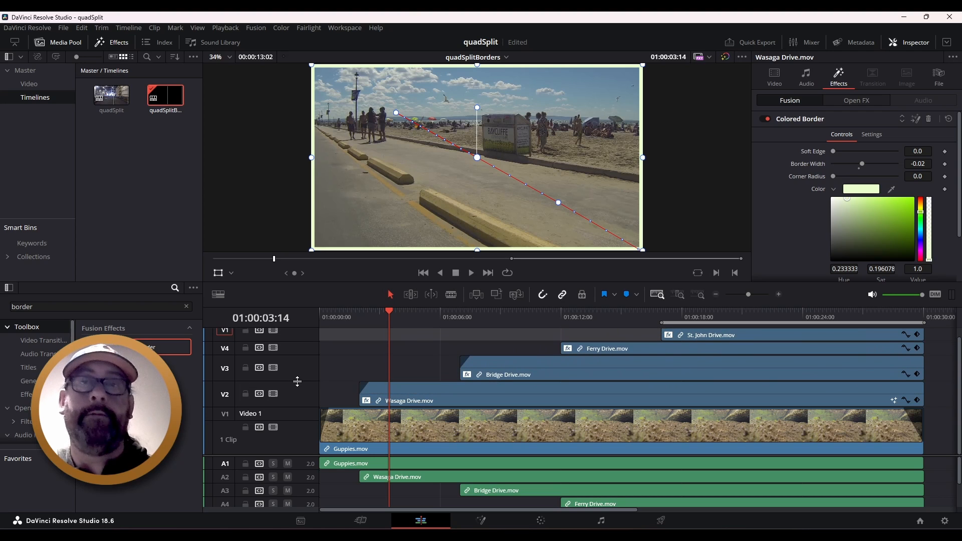
{"action": "left_click", "coordinate": [460, 395]}
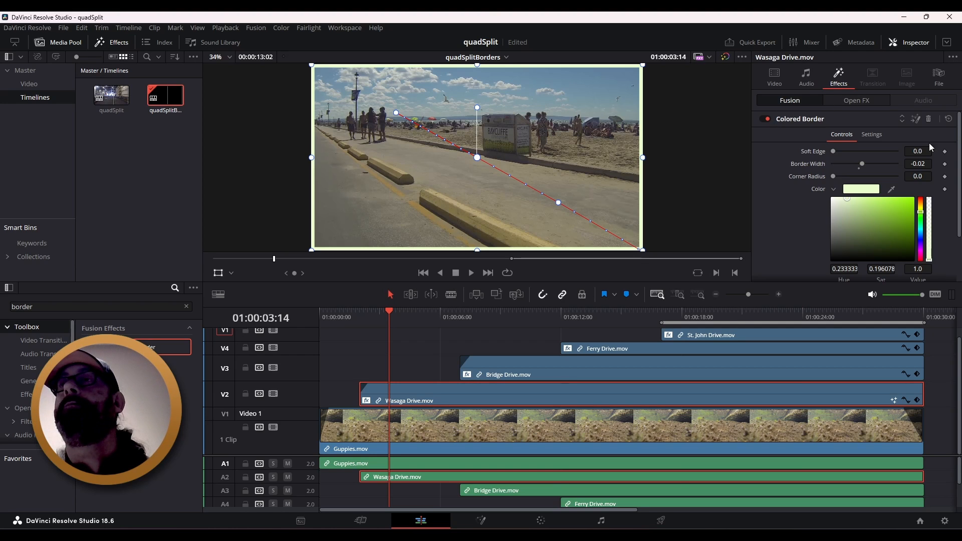
Step: Delete all the Transform keyframes at both ends of the Wasaga Drive clip on track V2
{"action": "scroll", "coordinate": [957, 161], "scroll_direction": "down", "scroll_amount": 1}
{"action": "left_click_drag", "start_coordinate": [960, 166], "coordinate": [958, 198]}
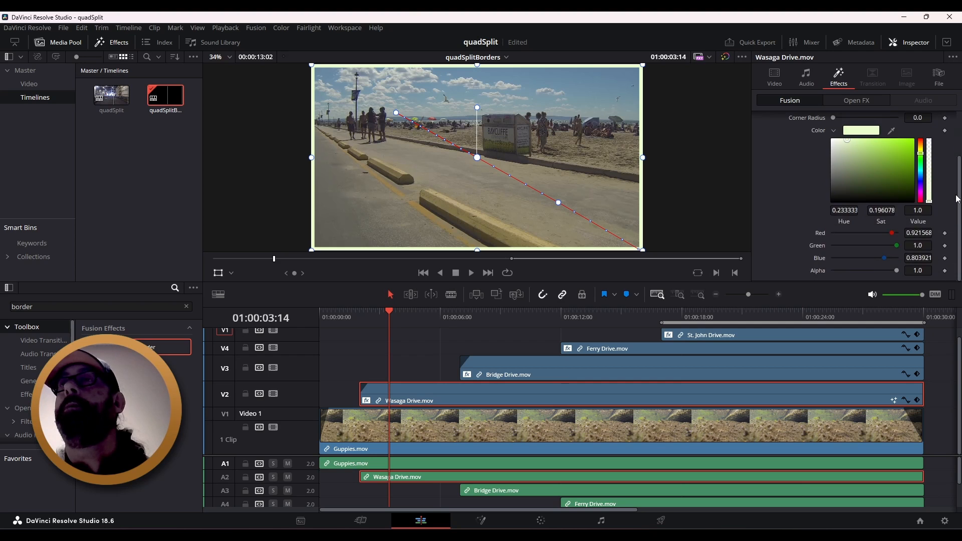
{"action": "scroll", "coordinate": [957, 198], "scroll_direction": "up", "scroll_amount": 4}
{"action": "left_click", "coordinate": [775, 78]}
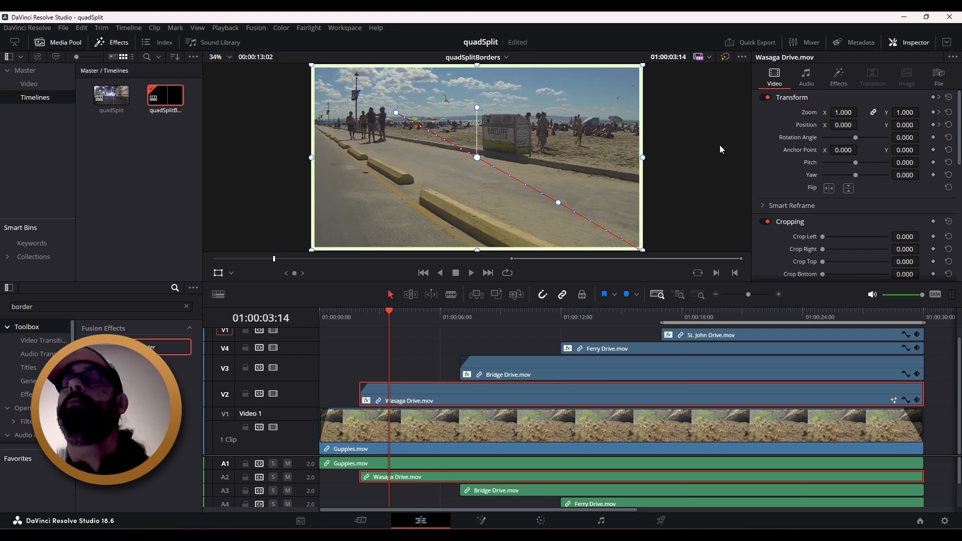
{"action": "left_click", "coordinate": [918, 401]}
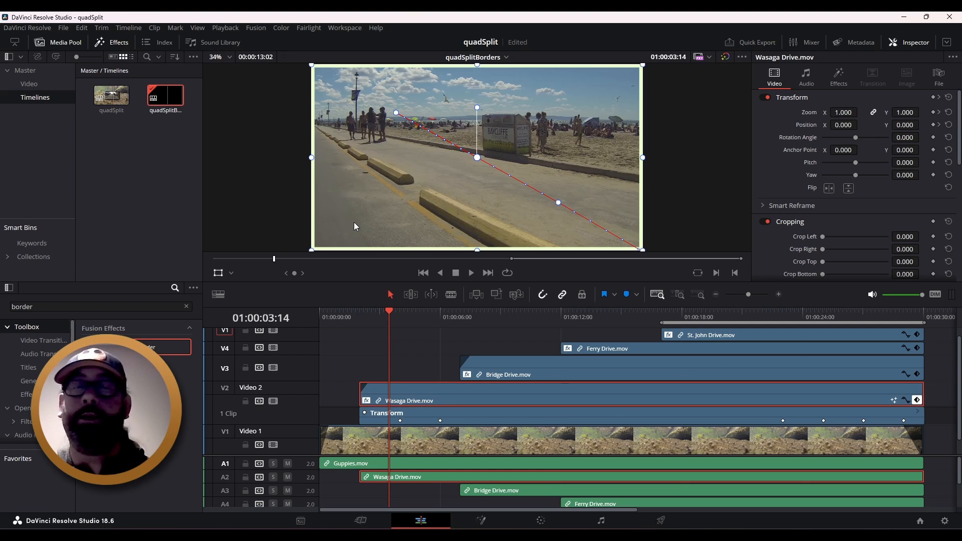
{"action": "left_click", "coordinate": [400, 420]}
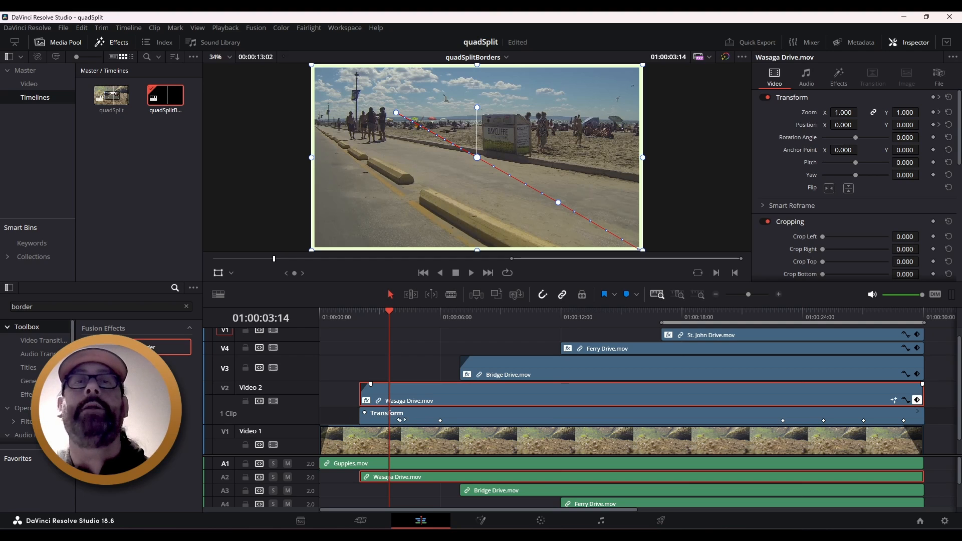
{"action": "left_click", "coordinate": [440, 421], "text": "shift"}
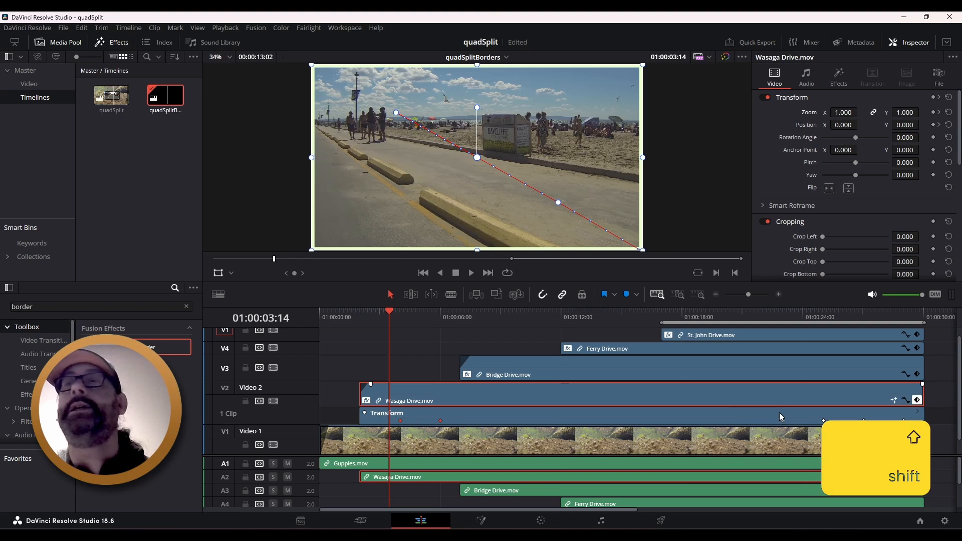
{"action": "left_click", "coordinate": [783, 421], "text": "shift"}
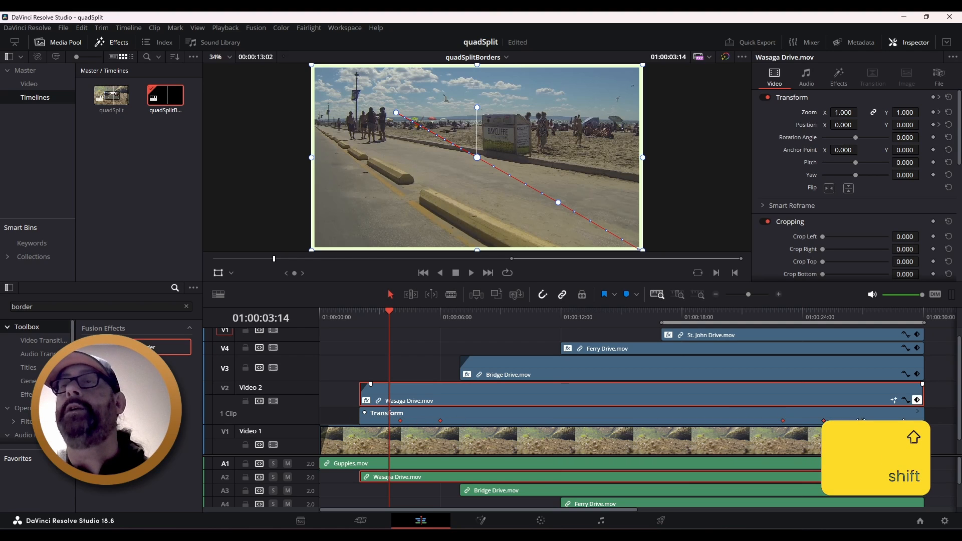
{"action": "left_click", "coordinate": [904, 420], "text": "shift"}
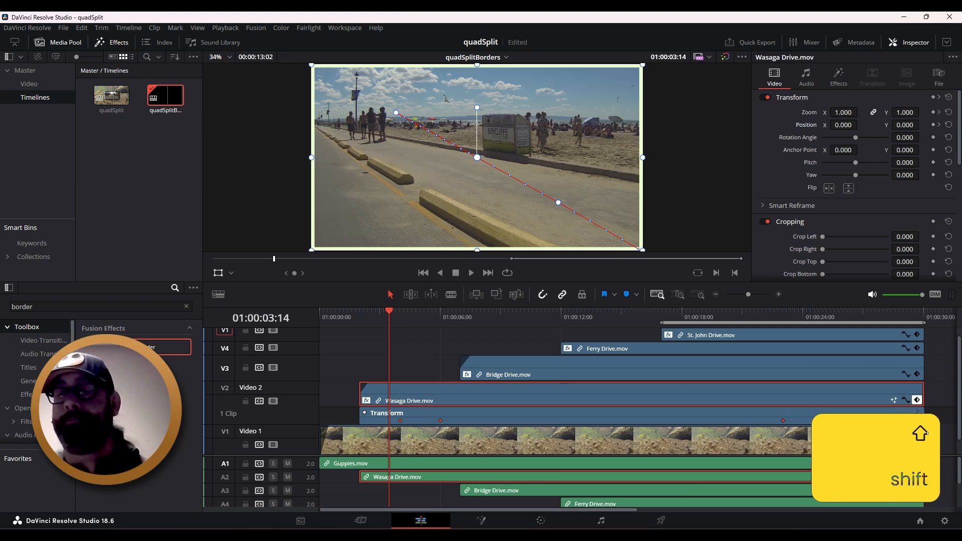
{"action": "key", "text": "BackSpace"}
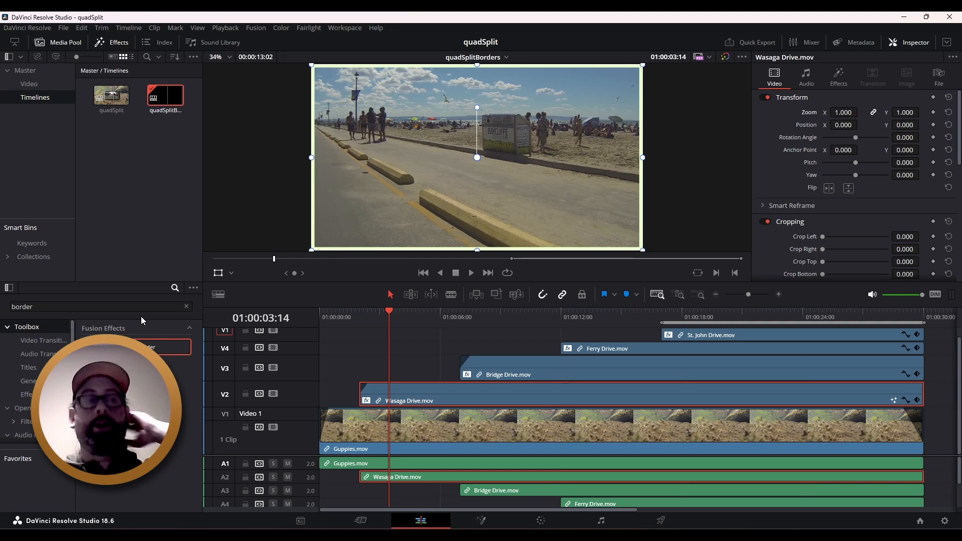
Step: Search the effects for "transform" and apply the Open FX Transform effect to the Wasaga Drive clip
{"action": "double_click", "coordinate": [107, 307]}
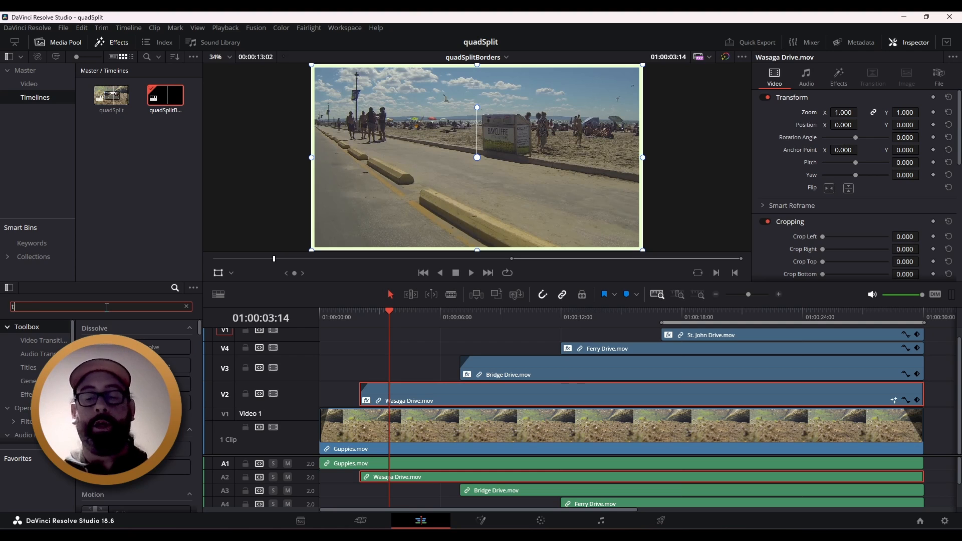
{"action": "type", "text": "transform"}
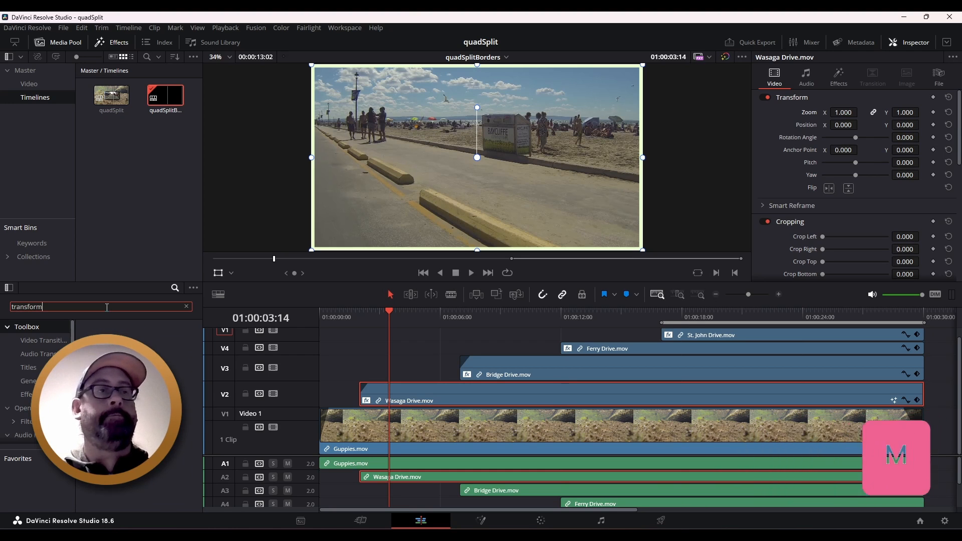
{"action": "key", "text": "Return"}
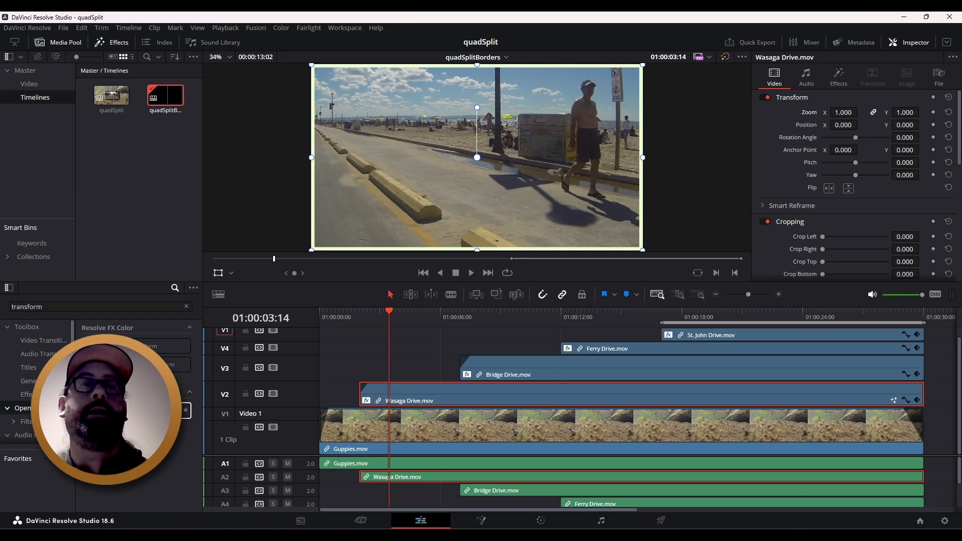
{"action": "left_click_drag", "start_coordinate": [166, 410], "coordinate": [437, 400]}
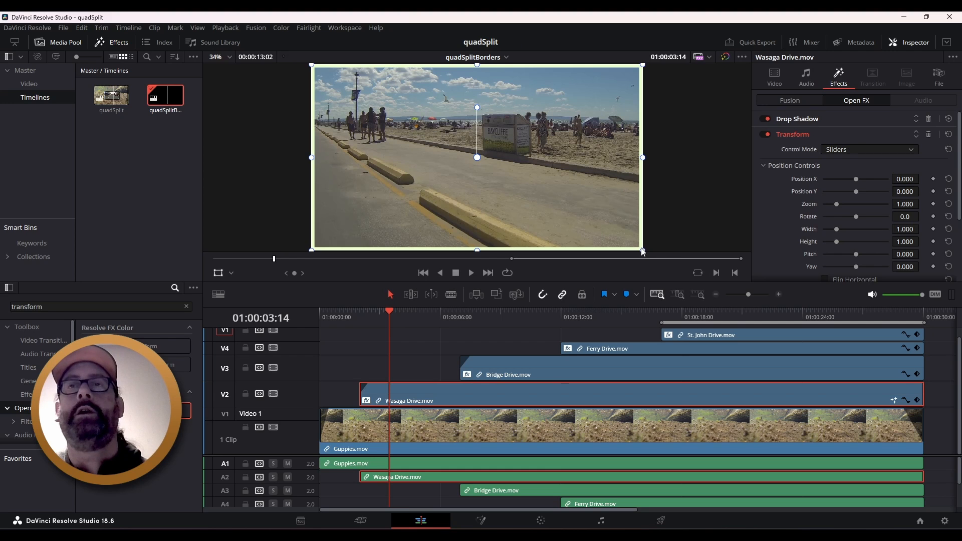
Step: Shrink the bordered Wasaga Drive picture by setting the Transform effect's Zoom to 0.4
{"action": "left_click_drag", "start_coordinate": [643, 253], "coordinate": [599, 218]}
{"action": "key", "text": "ctrl+z"}
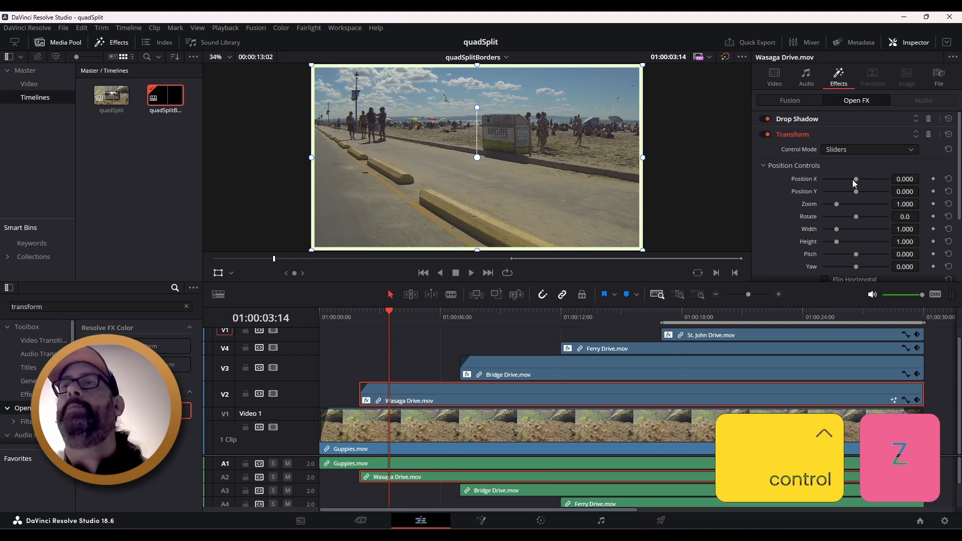
{"action": "left_click_drag", "start_coordinate": [835, 203], "coordinate": [831, 200]}
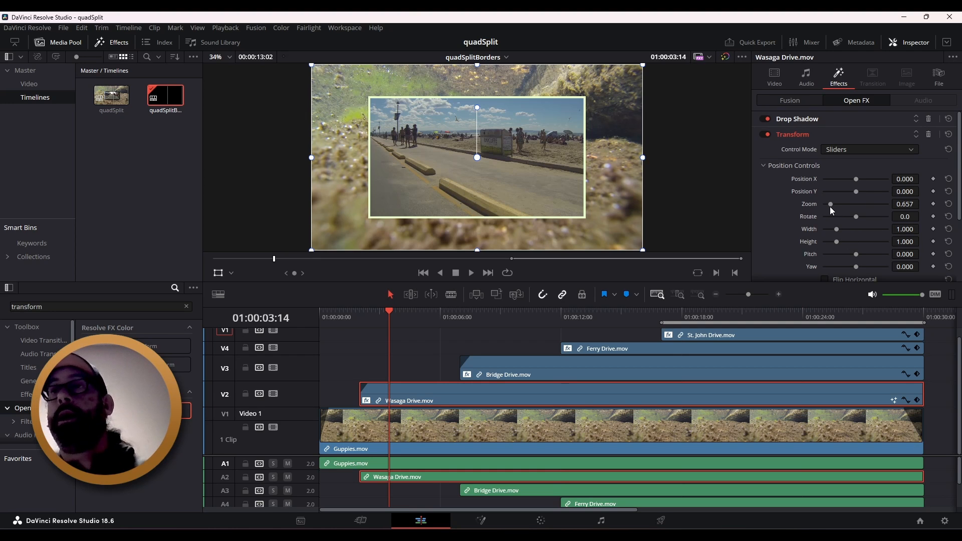
{"action": "left_click", "coordinate": [905, 204]}
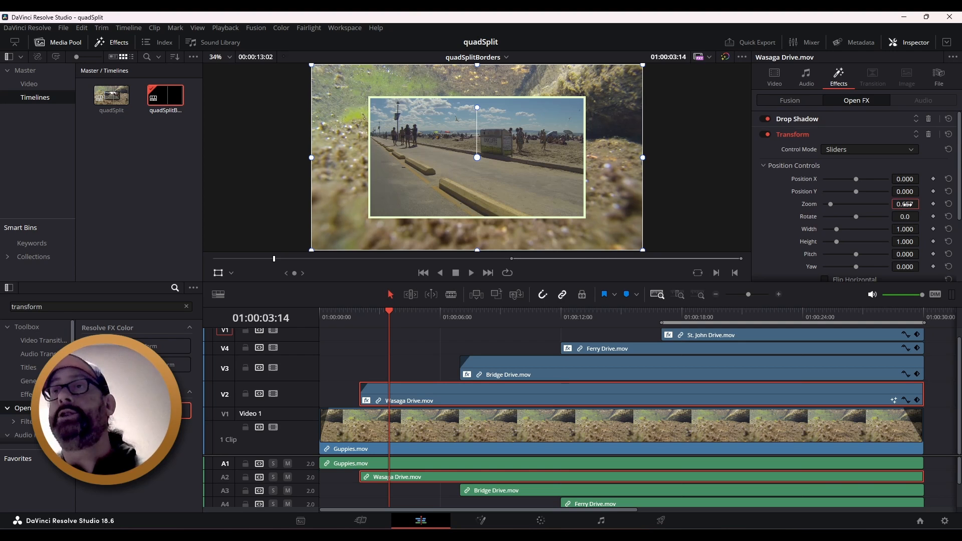
{"action": "type", "text": ".4"}
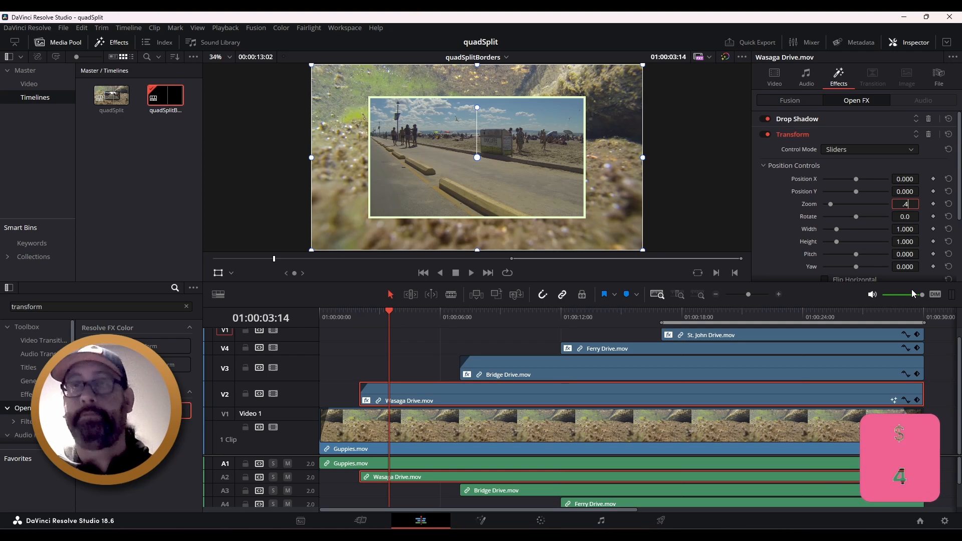
{"action": "key", "text": "Return"}
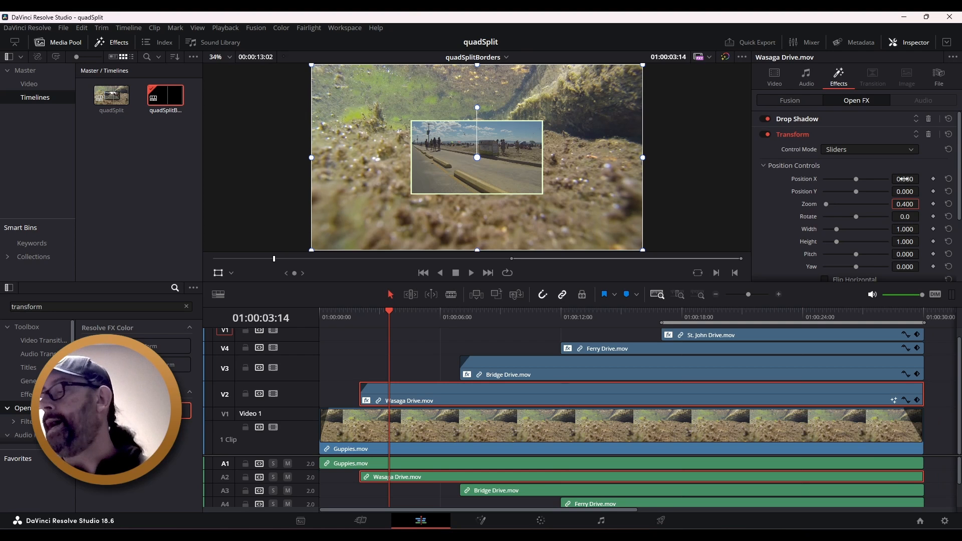
Step: Try a Transform effect Position X of -470 and then about -0.258 on the Wasaga Drive picture, undoing both
{"action": "left_click", "coordinate": [904, 179]}
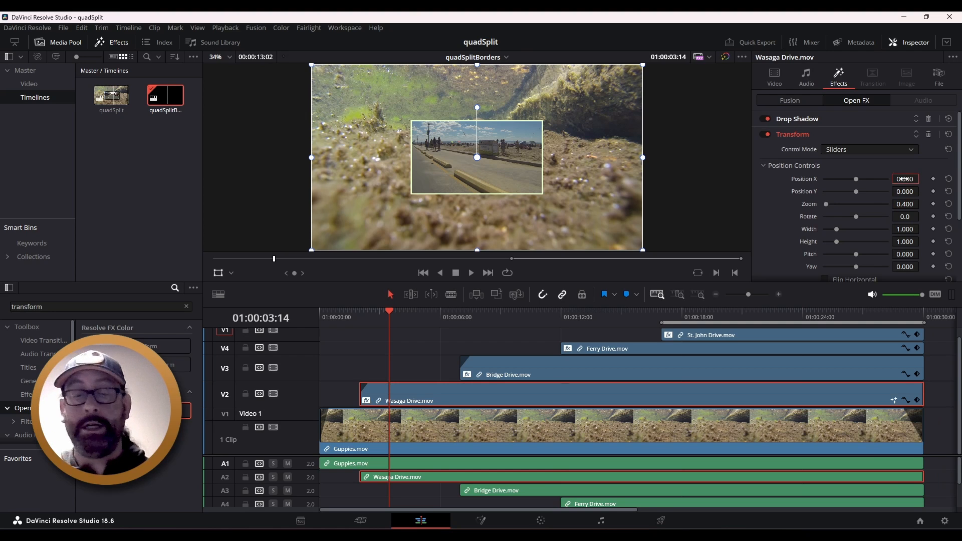
{"action": "type", "text": "-470"}
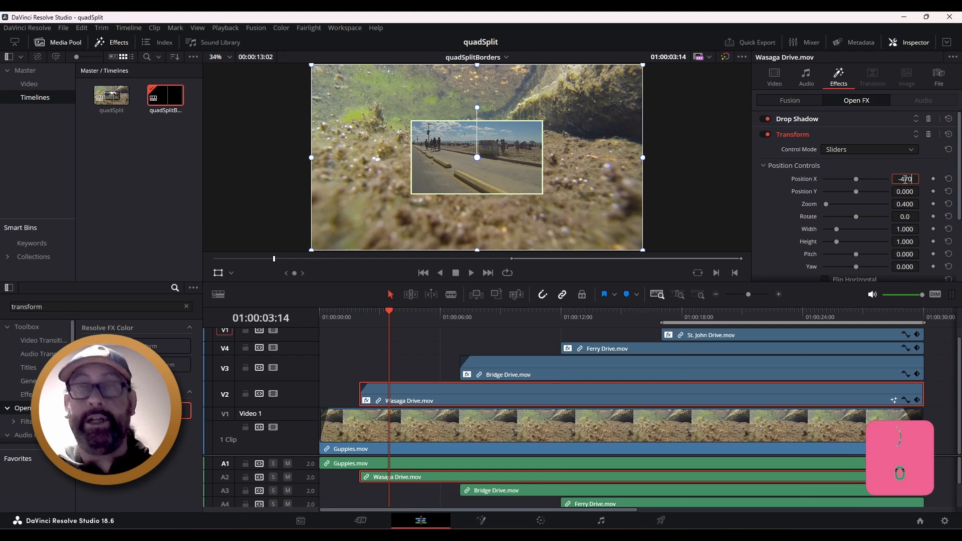
{"action": "key", "text": "Return"}
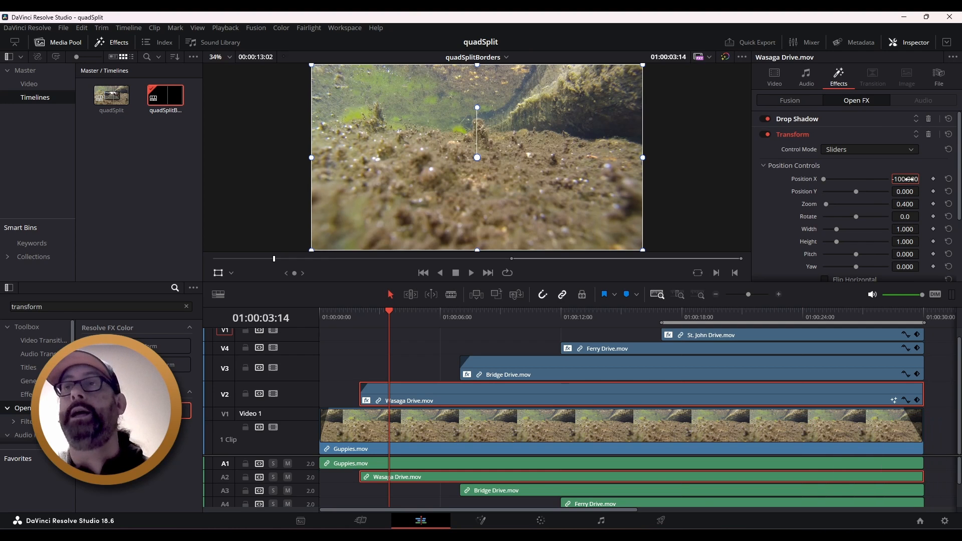
{"action": "key", "text": "ctrl+z"}
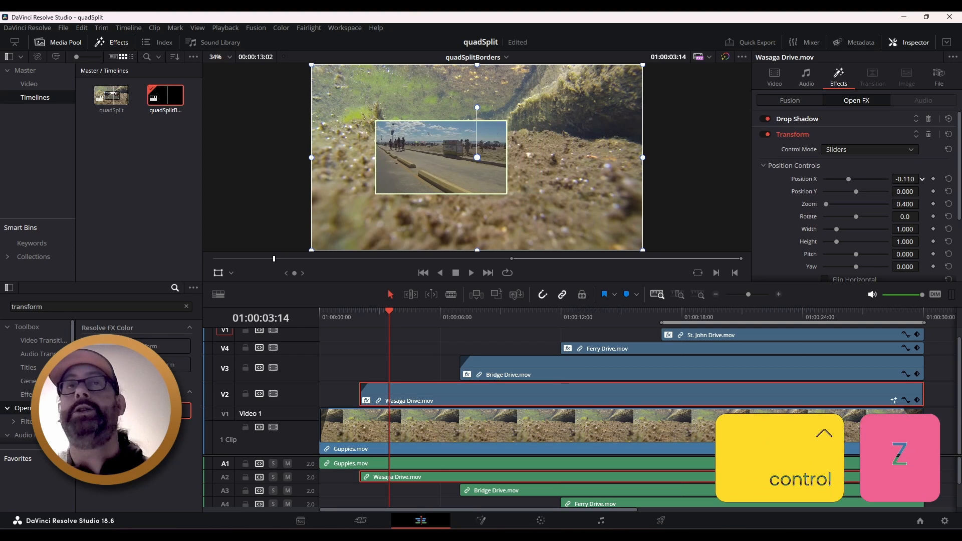
{"action": "left_click_drag", "start_coordinate": [906, 179], "coordinate": [890, 179]}
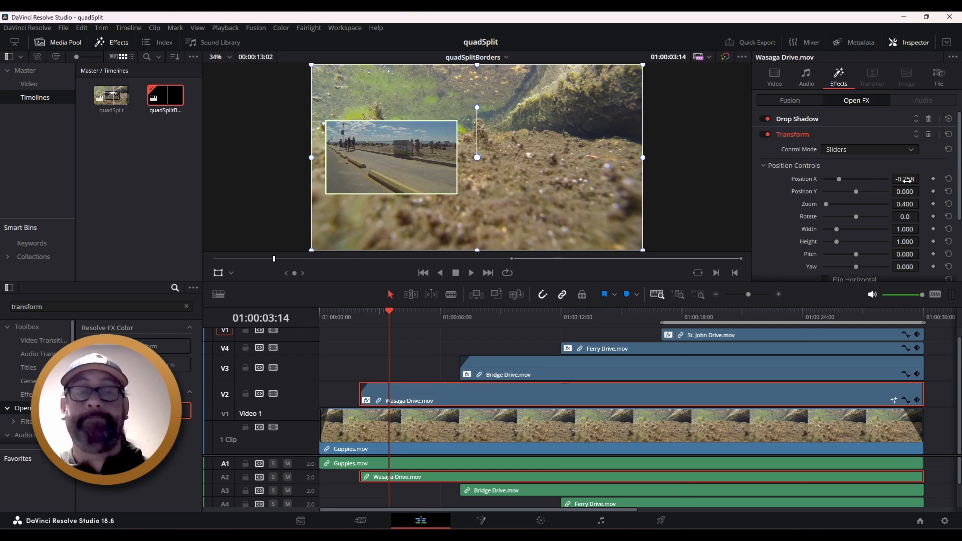
{"action": "key", "text": "ctrl+z"}
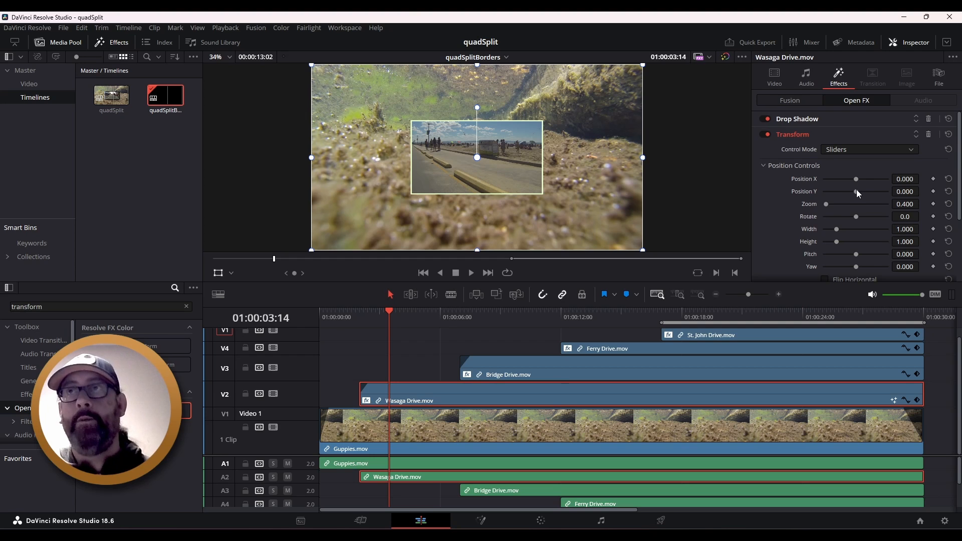
Step: Test the Transform effect's Position Y at about -0.492 and then at 0.5
{"action": "left_click_drag", "start_coordinate": [857, 193], "coordinate": [824, 205]}
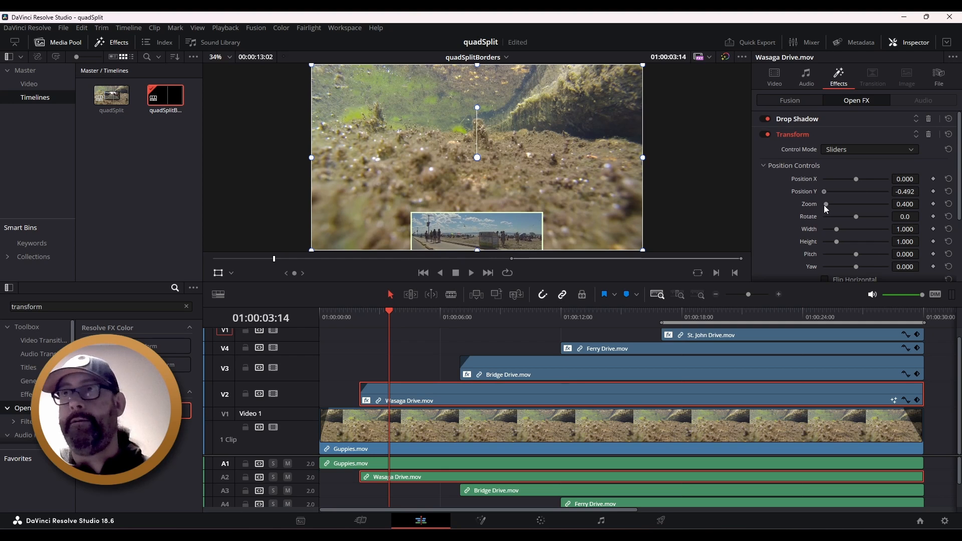
{"action": "left_click", "coordinate": [902, 194]}
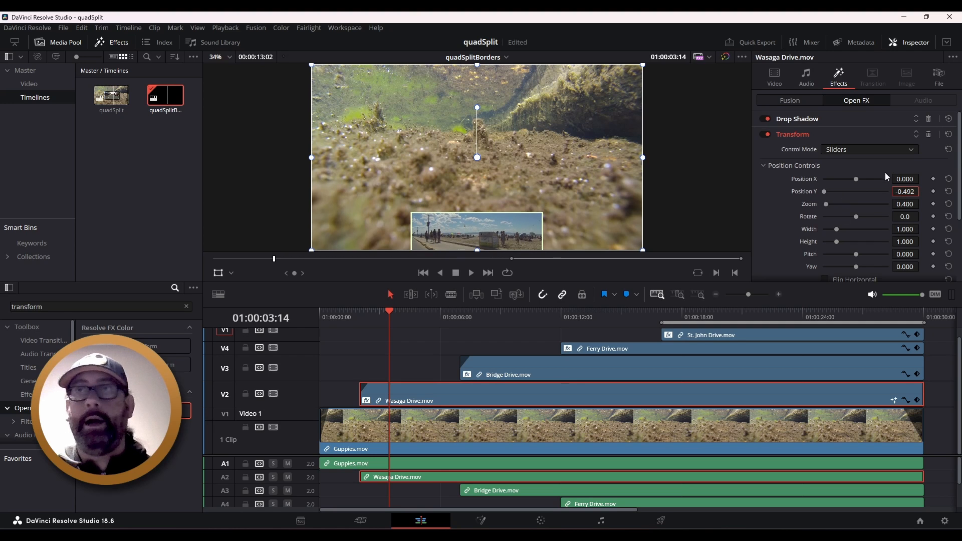
{"action": "left_click_drag", "start_coordinate": [906, 190], "coordinate": [922, 191]}
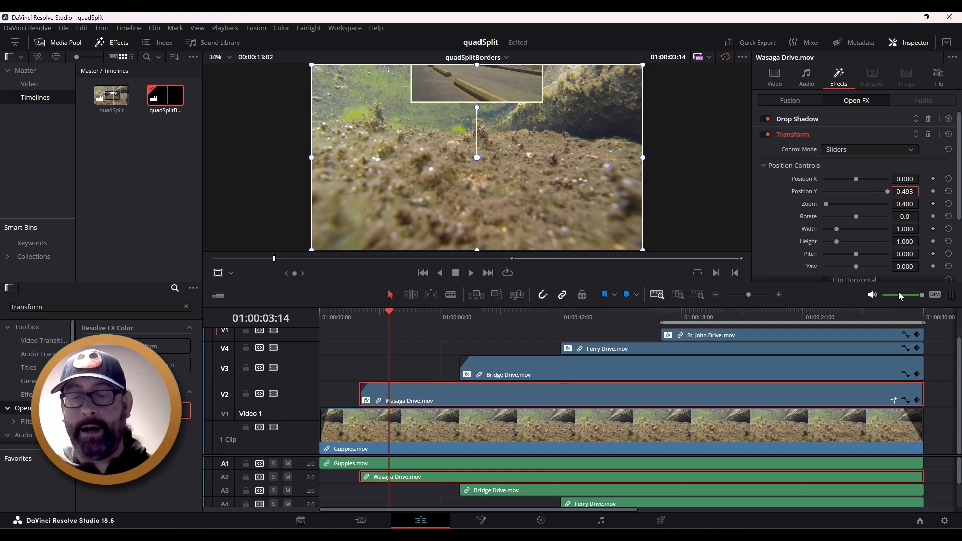
{"action": "key", "text": "Return"}
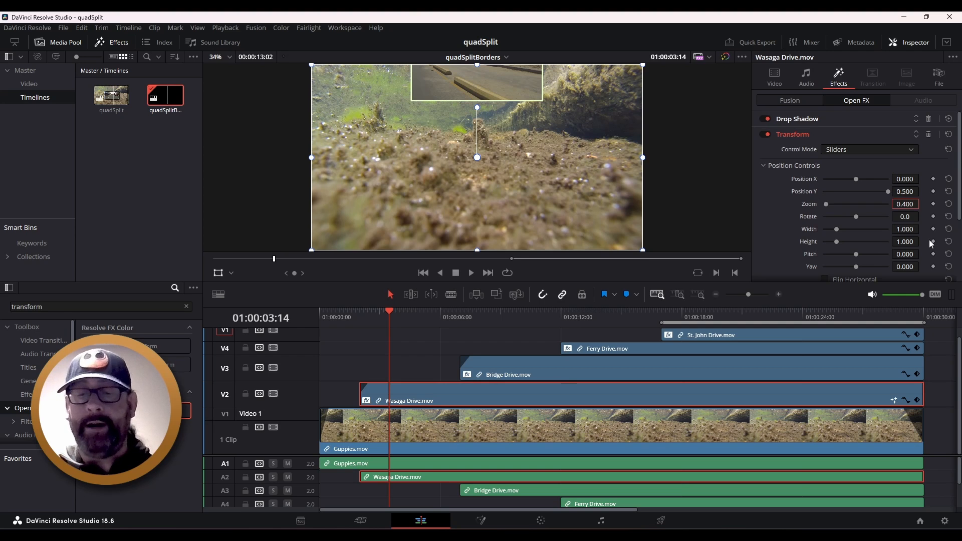
Step: Try a Transform effect Zoom of 0.5 on the Wasaga Drive picture
{"action": "type", "text": "0.5"}
{"action": "key", "text": "Return"}
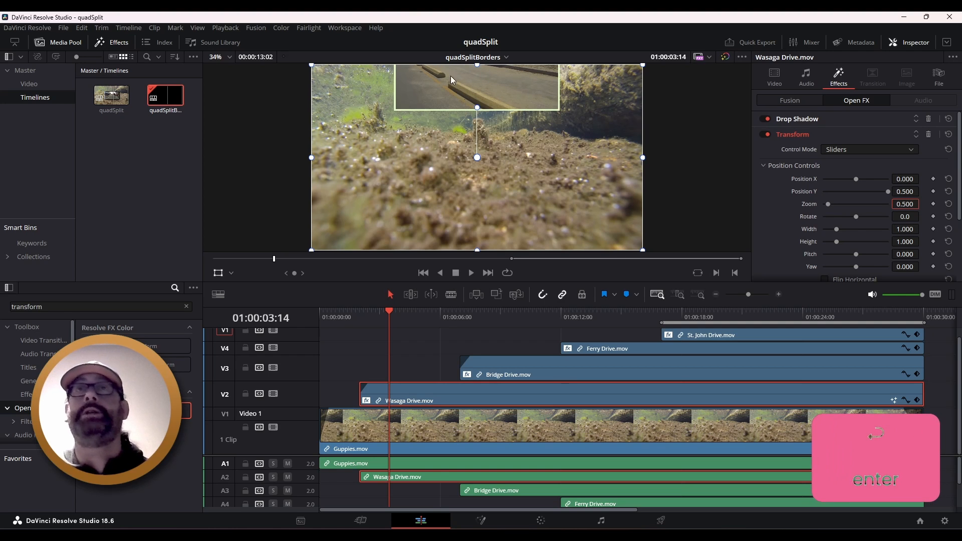
{"action": "key", "text": "ctrl+z"}
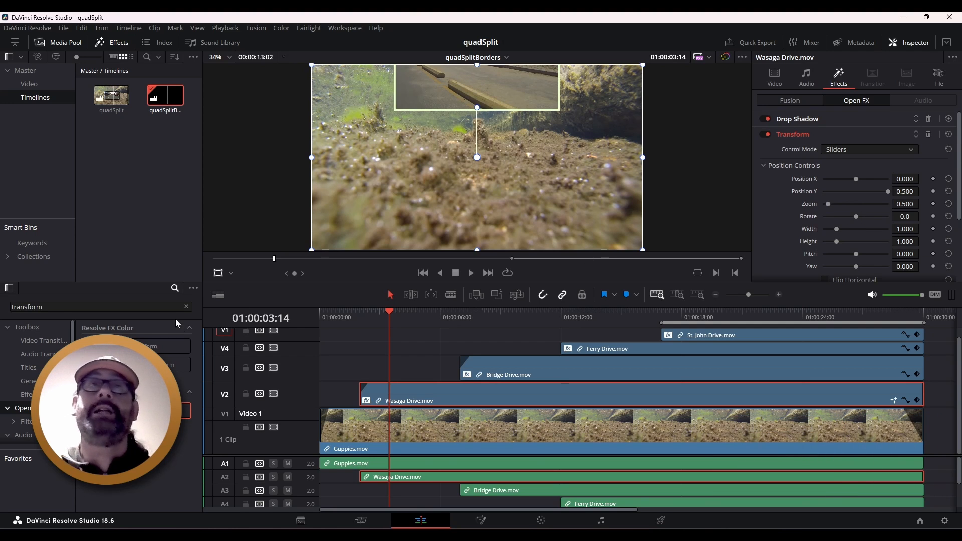
Step: Turn off the viewer's on-screen transform handles and set the Transform effect's Zoom to 0.45
{"action": "left_click", "coordinate": [219, 275]}
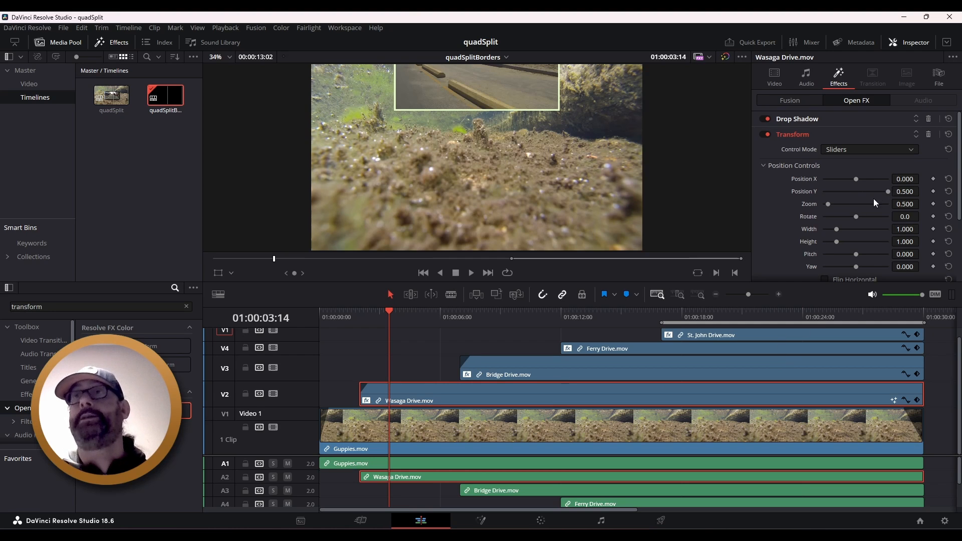
{"action": "left_click", "coordinate": [905, 204]}
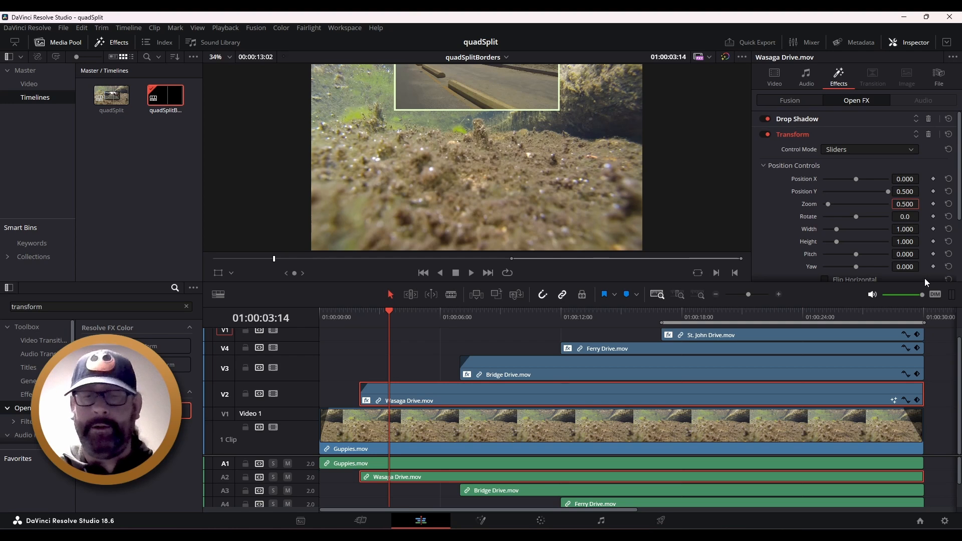
{"action": "type", "text": "0.45"}
{"action": "key", "text": "Return"}
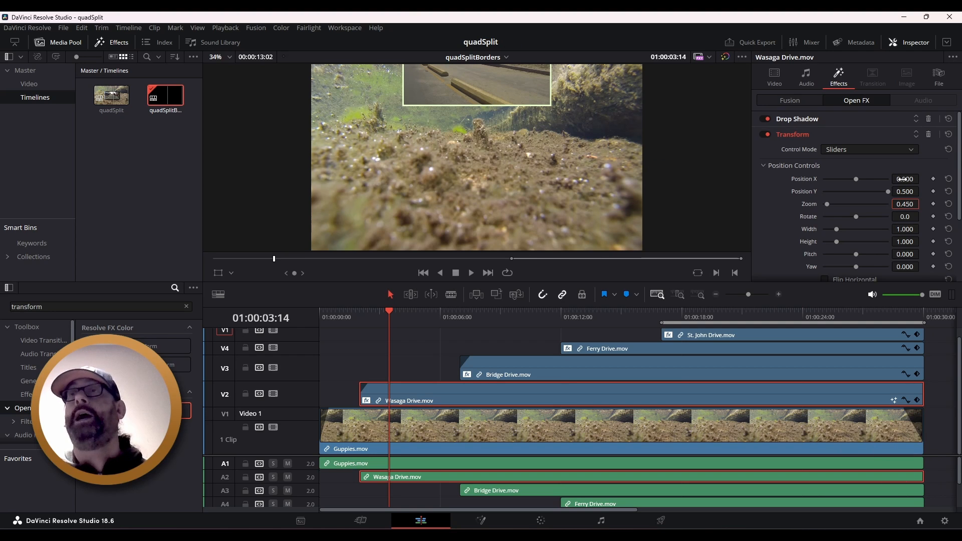
Step: Move the Wasaga Drive picture to the frame's upper-left quadrant with the Transform effect's Position X at -0.245 and Position Y at 0.228
{"action": "left_click_drag", "start_coordinate": [904, 179], "coordinate": [781, 180]}
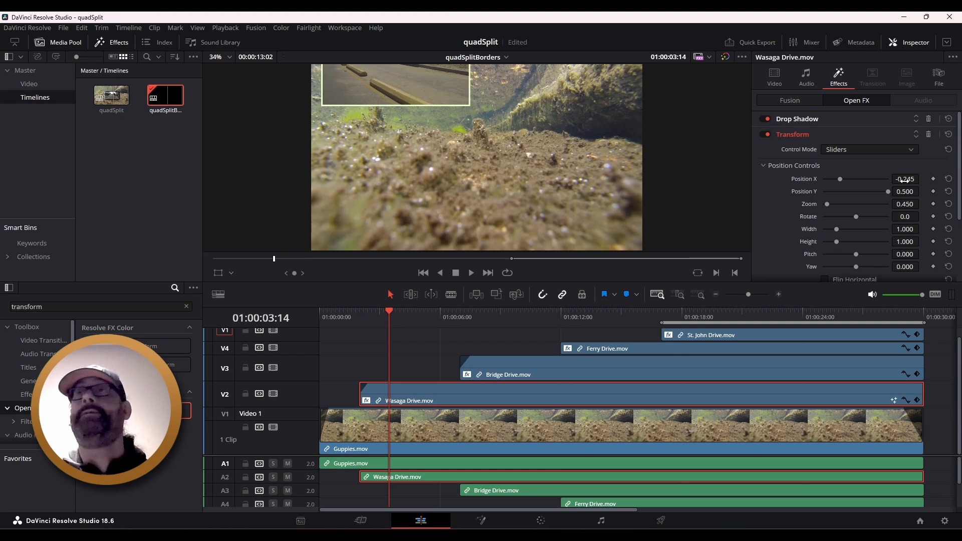
{"action": "left_click_drag", "start_coordinate": [907, 192], "coordinate": [771, 192]}
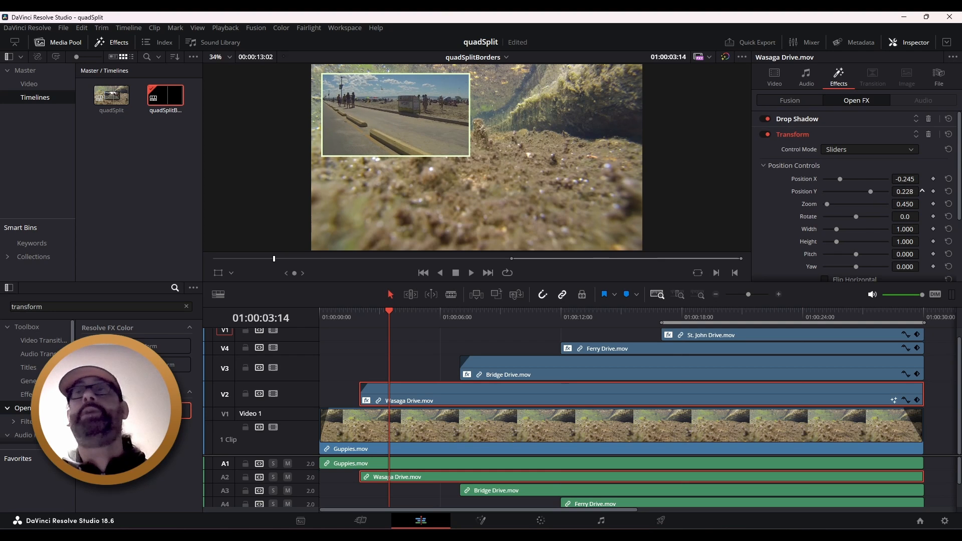
{"action": "left_click", "coordinate": [905, 179]}
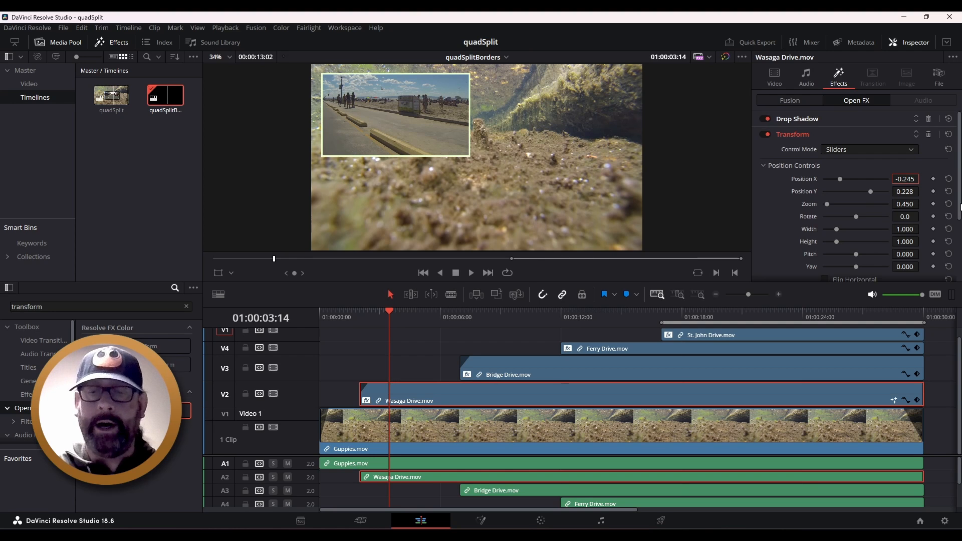
Step: Set the Transform effect's Position X to -0.25, try Position Y at 0.25 and settle it at 0.23 for the Wasaga Drive picture
{"action": "type", "text": "-.25"}
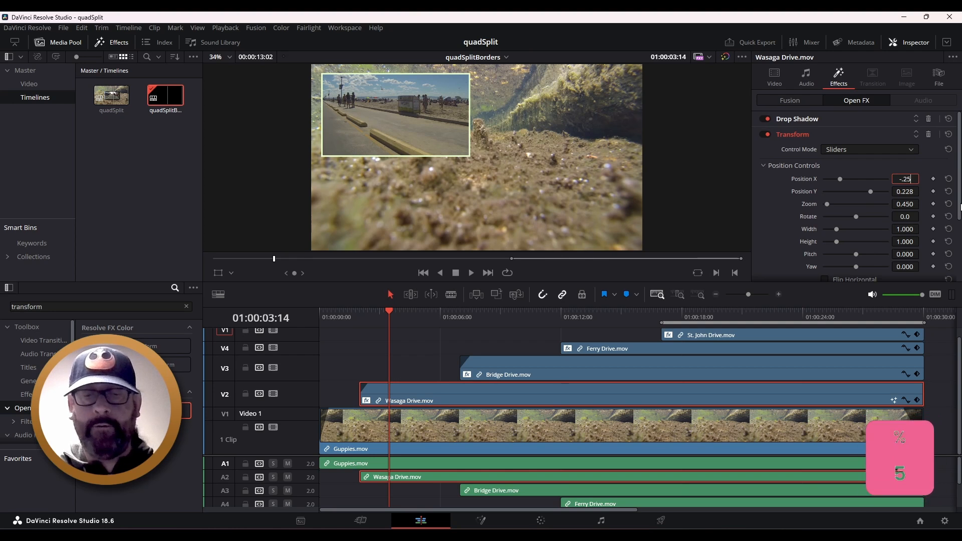
{"action": "key", "text": "Return"}
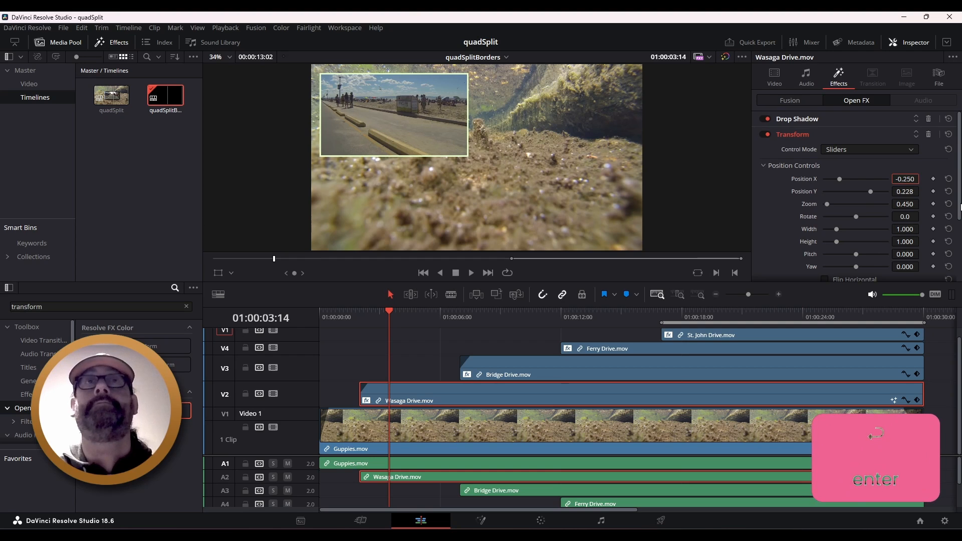
{"action": "left_click", "coordinate": [905, 192]}
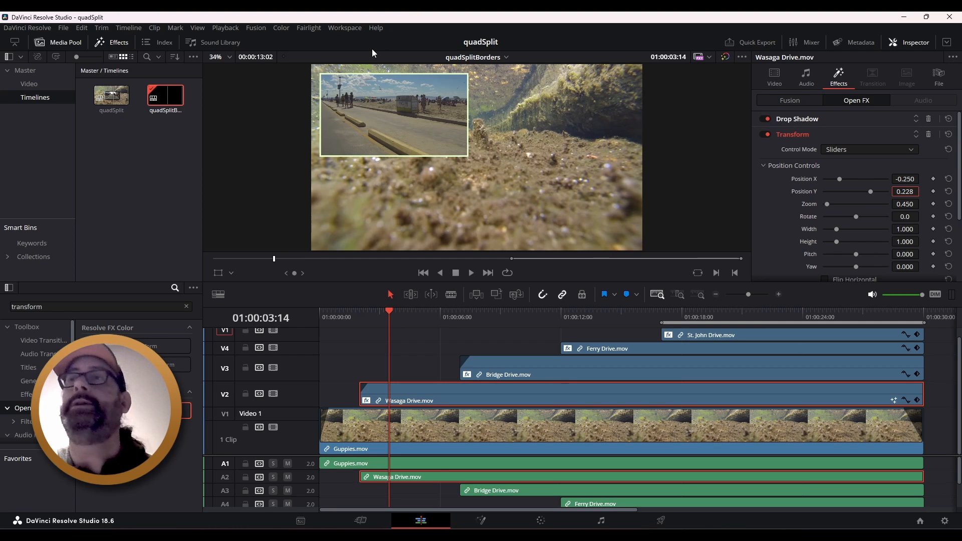
{"action": "left_click_drag", "start_coordinate": [919, 184], "coordinate": [906, 191]}
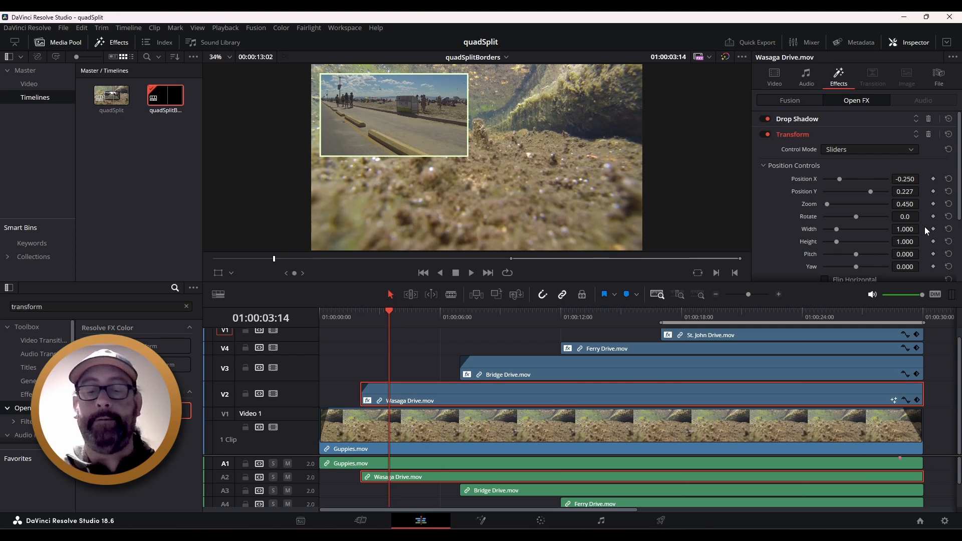
{"action": "key", "text": "Return"}
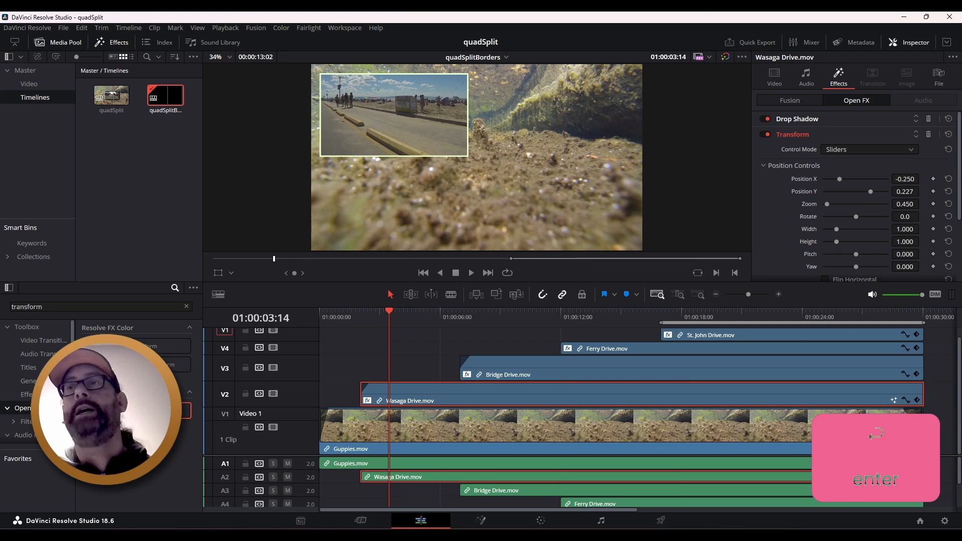
{"action": "left_click", "coordinate": [906, 192]}
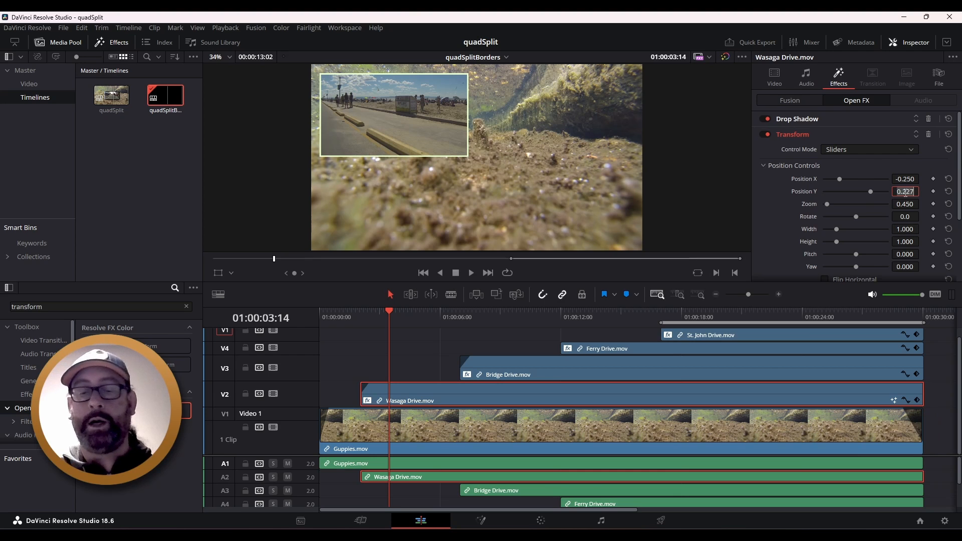
{"action": "type", "text": ".25"}
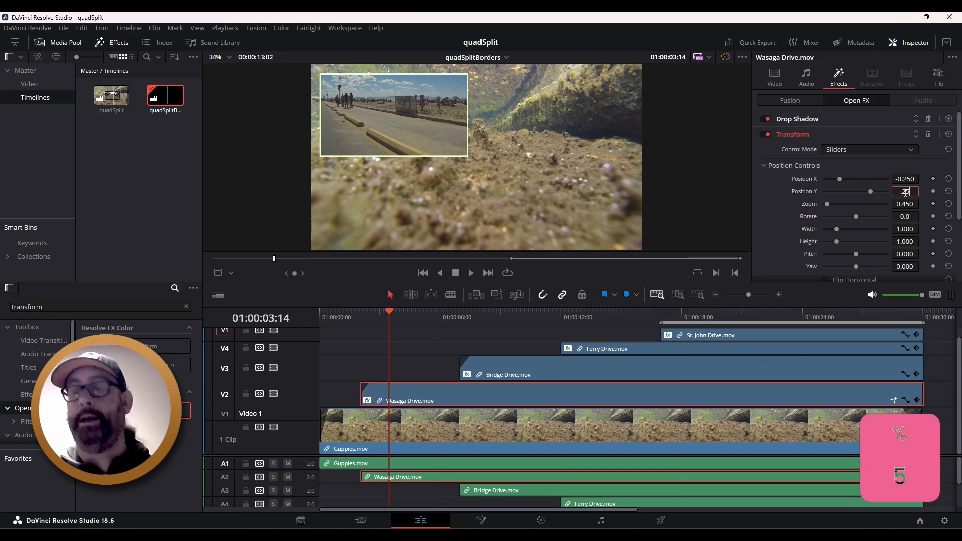
{"action": "key", "text": "Return"}
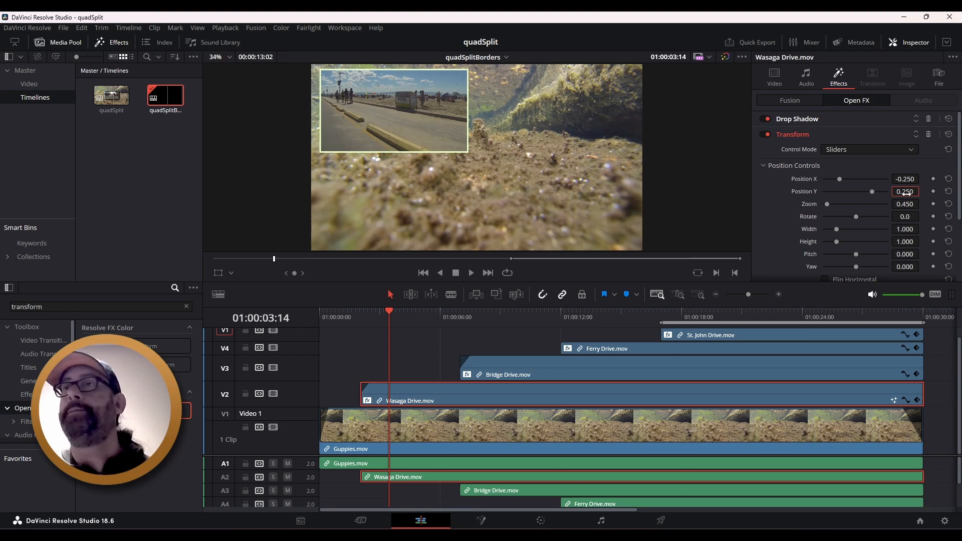
{"action": "left_click_drag", "start_coordinate": [910, 193], "coordinate": [900, 194]}
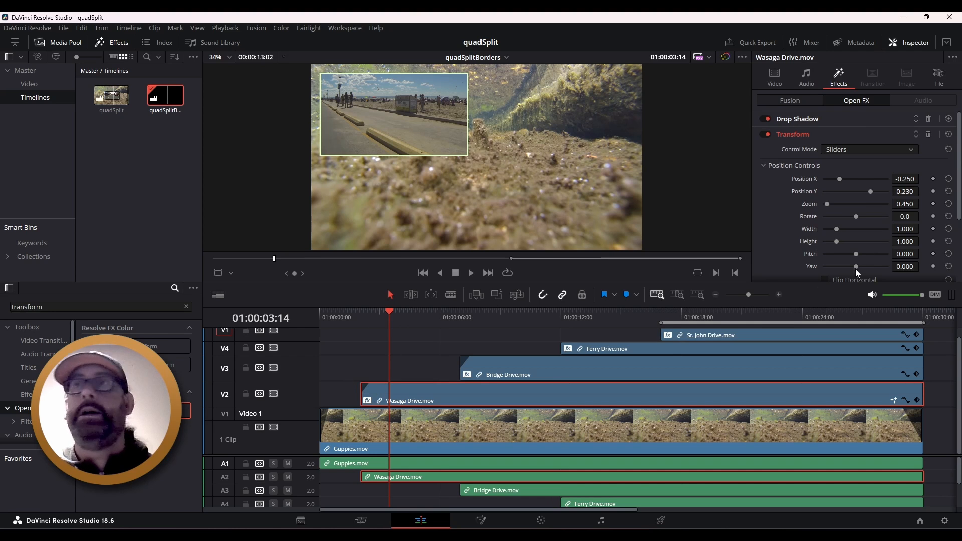
Step: Add keyframes for the Transform effect's Position X, Position Y and Zoom at 01:00:04:00 and save the project
{"action": "mouse_move", "coordinate": [391, 311]}
{"action": "left_mouse_down"}
{"action": "mouse_move", "coordinate": [361, 313]}
{"action": "mouse_move", "coordinate": [421, 312]}
{"action": "mouse_move", "coordinate": [359, 325]}
{"action": "mouse_move", "coordinate": [397, 330]}
{"action": "mouse_move", "coordinate": [366, 335]}
{"action": "mouse_move", "coordinate": [397, 327]}
{"action": "left_mouse_up"}
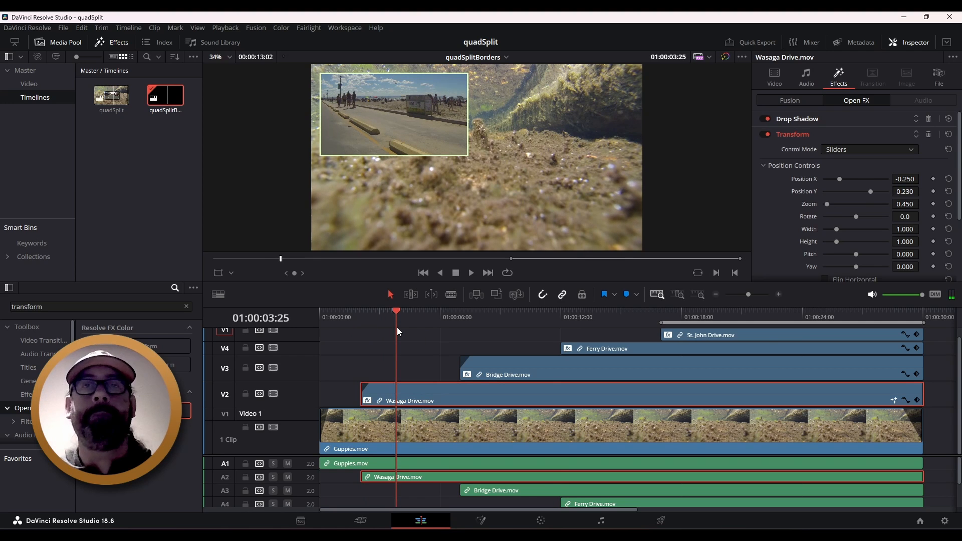
{"action": "left_click_drag", "start_coordinate": [397, 327], "coordinate": [368, 330]}
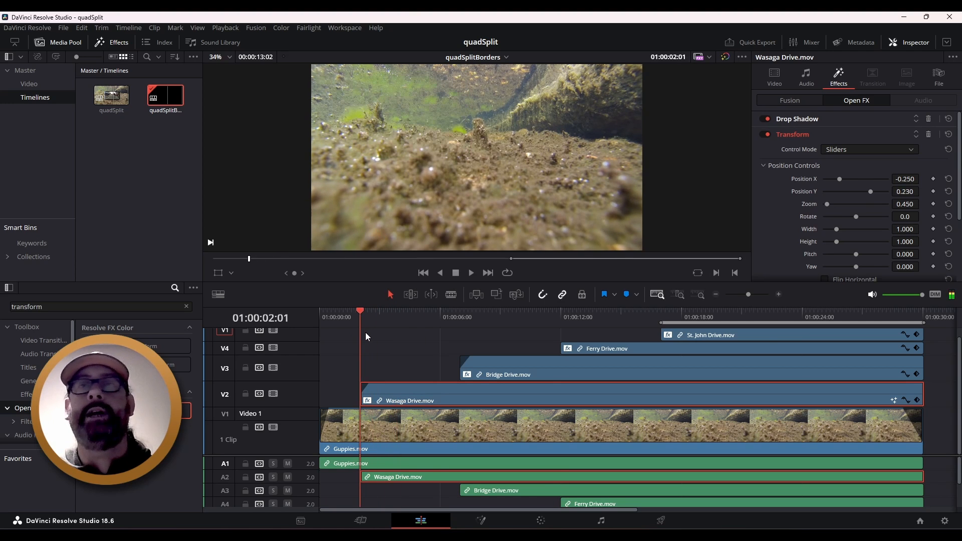
{"action": "left_click", "coordinate": [678, 58]}
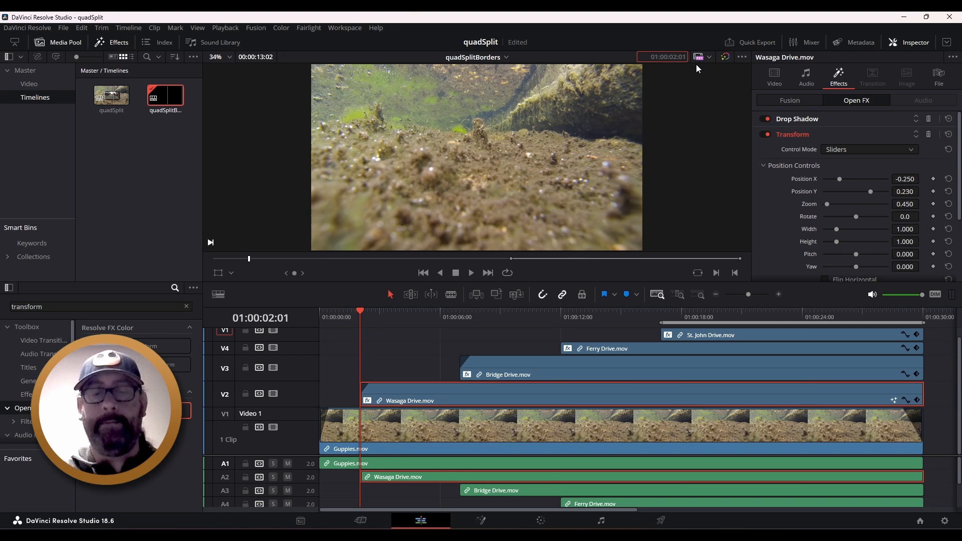
{"action": "type", "text": "400"}
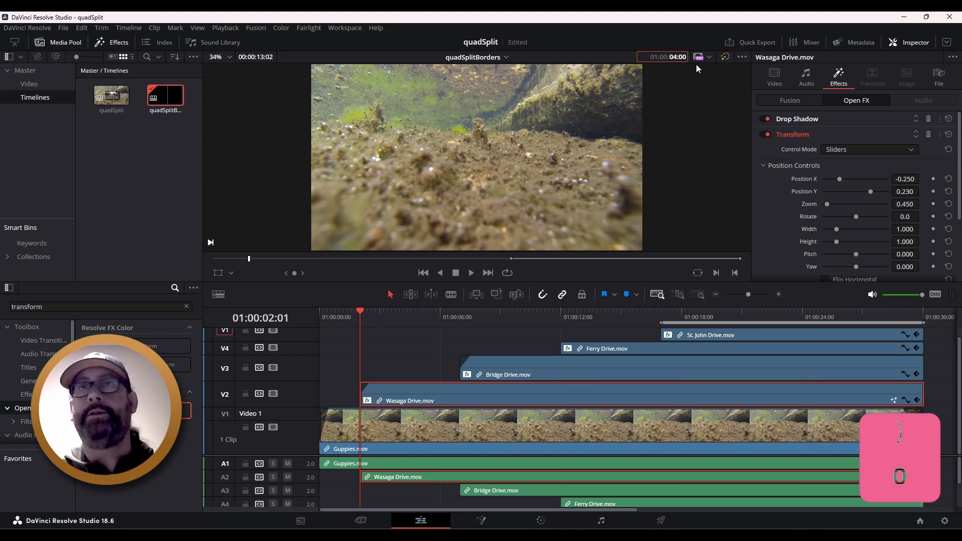
{"action": "key", "text": "Return"}
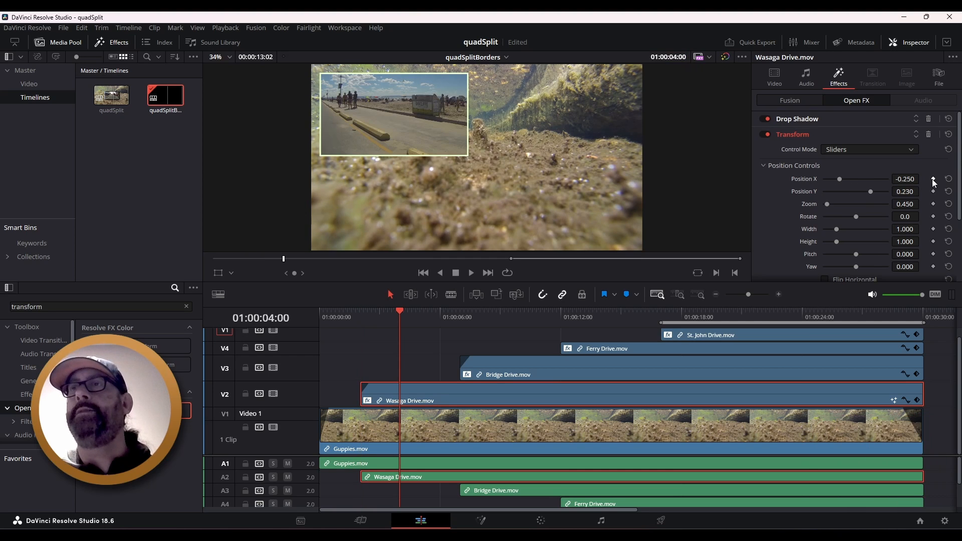
{"action": "left_click", "coordinate": [932, 203]}
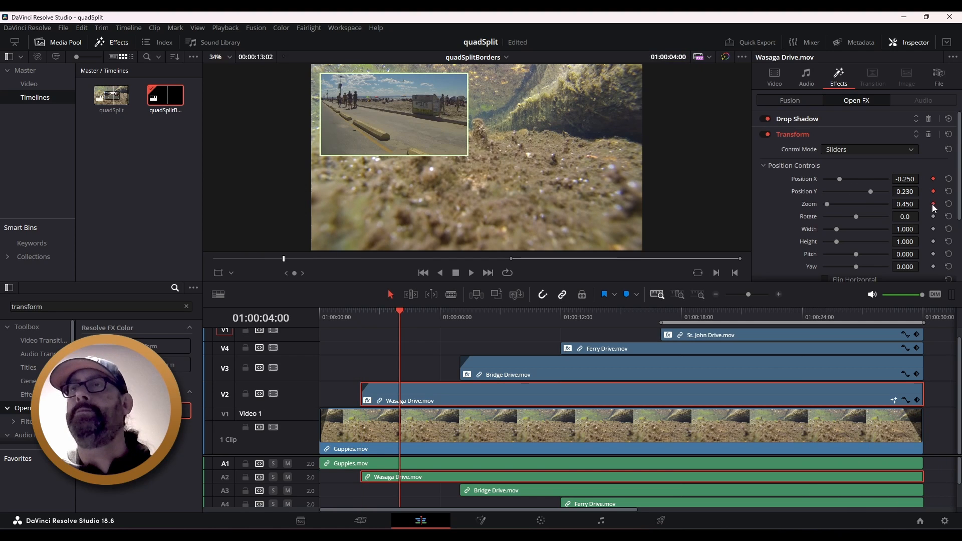
{"action": "key", "text": "ctrl+s"}
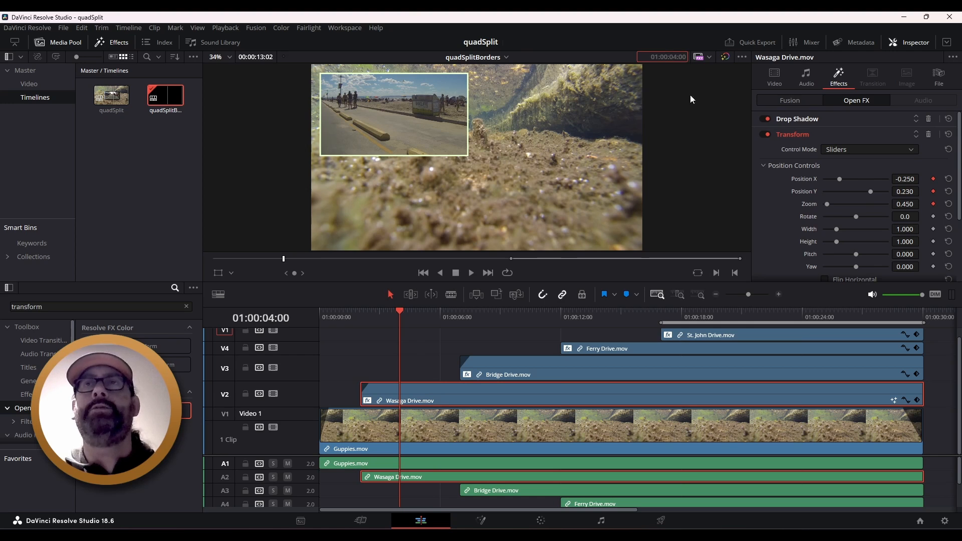
{"action": "type", "text": "+200"}
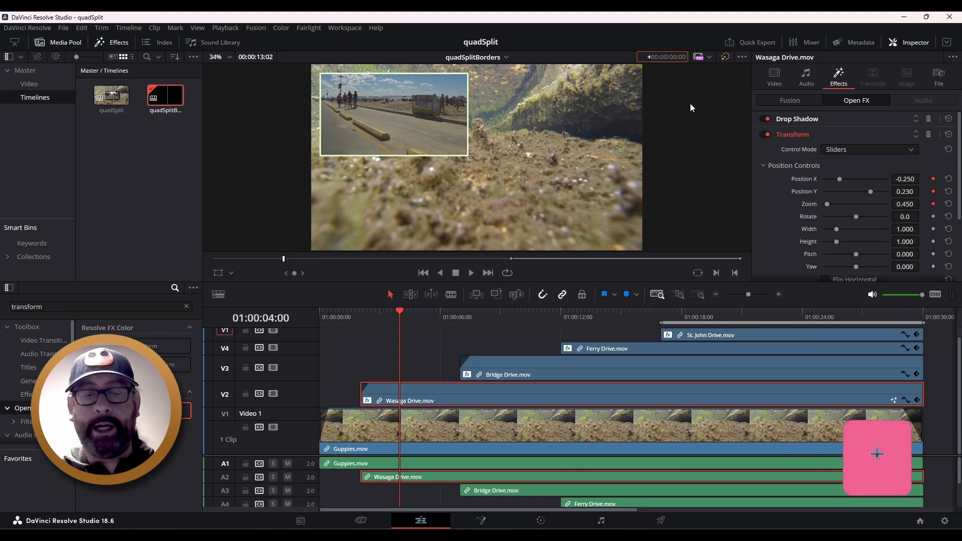
{"action": "key", "text": "Return"}
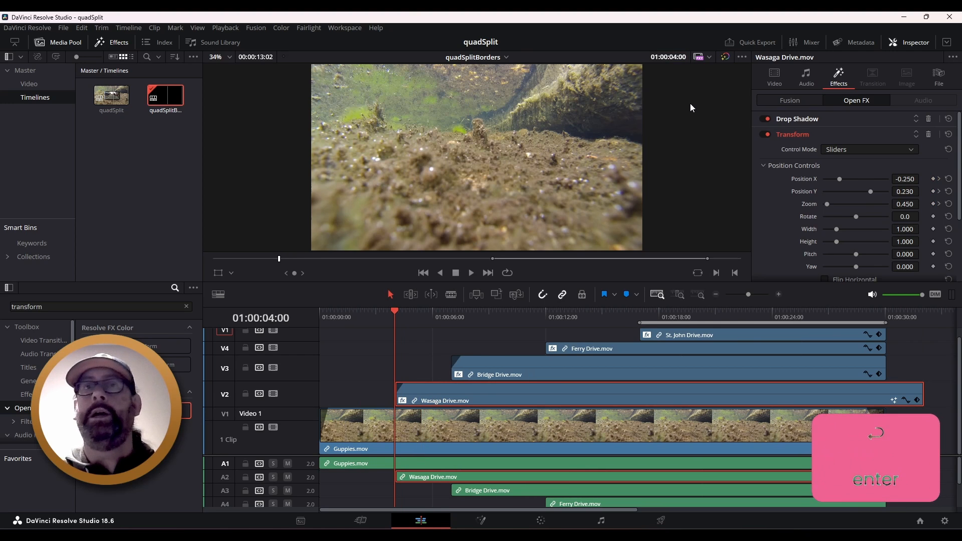
{"action": "key", "text": "ctrl+z"}
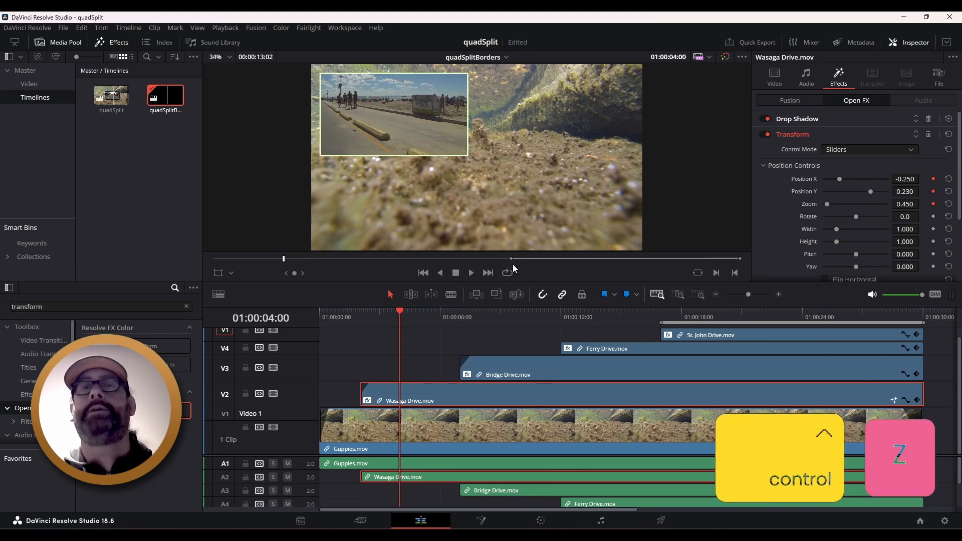
Step: Deselect the Wasaga Drive clip and advance the playhead by two seconds to 01:00:06:00
{"action": "left_click", "coordinate": [437, 372]}
{"action": "left_click", "coordinate": [434, 398]}
{"action": "left_click", "coordinate": [430, 379]}
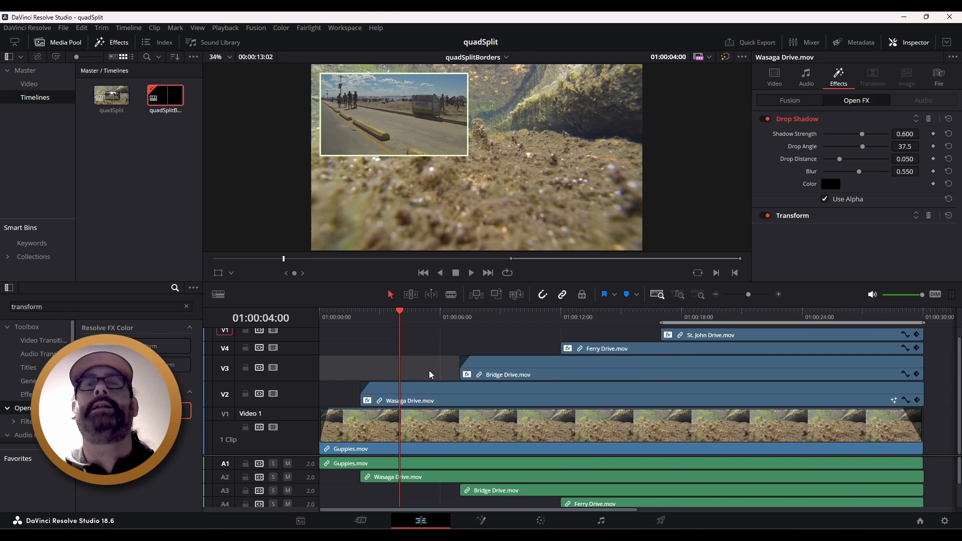
{"action": "left_click", "coordinate": [674, 58]}
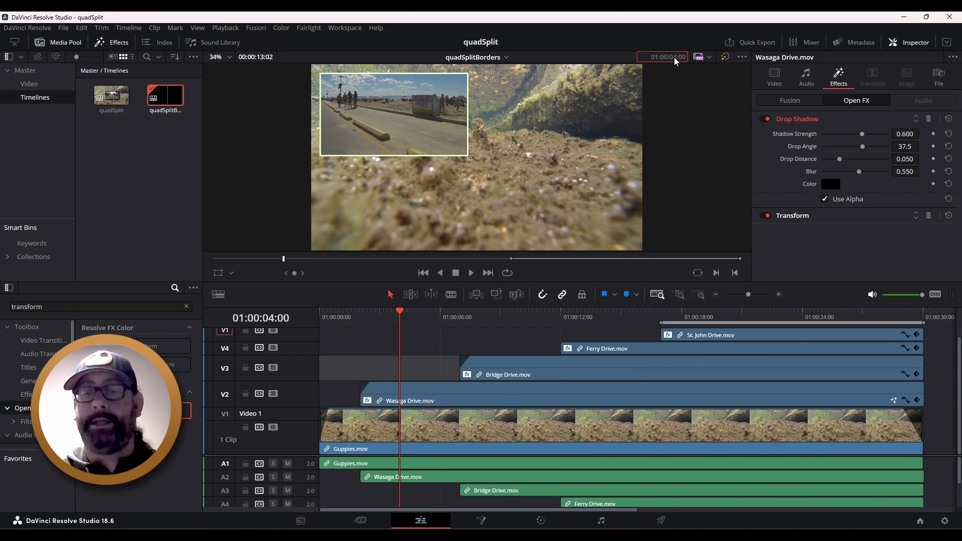
{"action": "type", "text": "+200"}
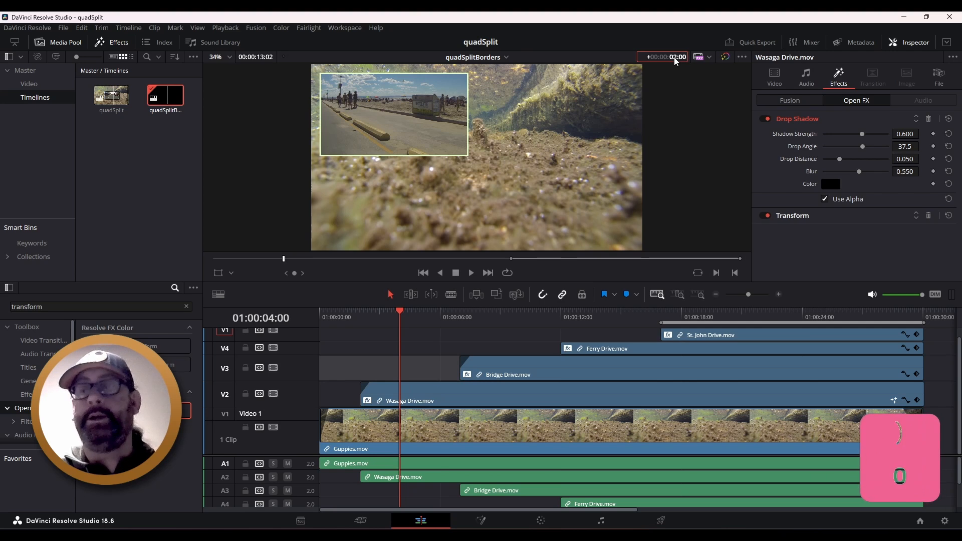
{"action": "key", "text": "Return"}
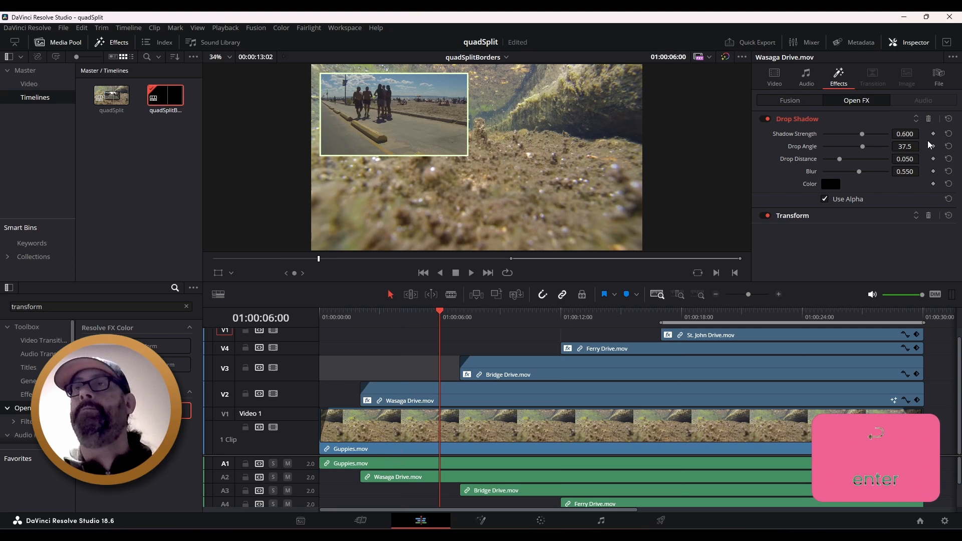
Step: Add keyframes for the Drop Shadow effect's Shadow Strength, Drop Angle and Drop Distance at 01:00:06:00
{"action": "left_click", "coordinate": [933, 134]}
{"action": "left_click", "coordinate": [934, 146]}
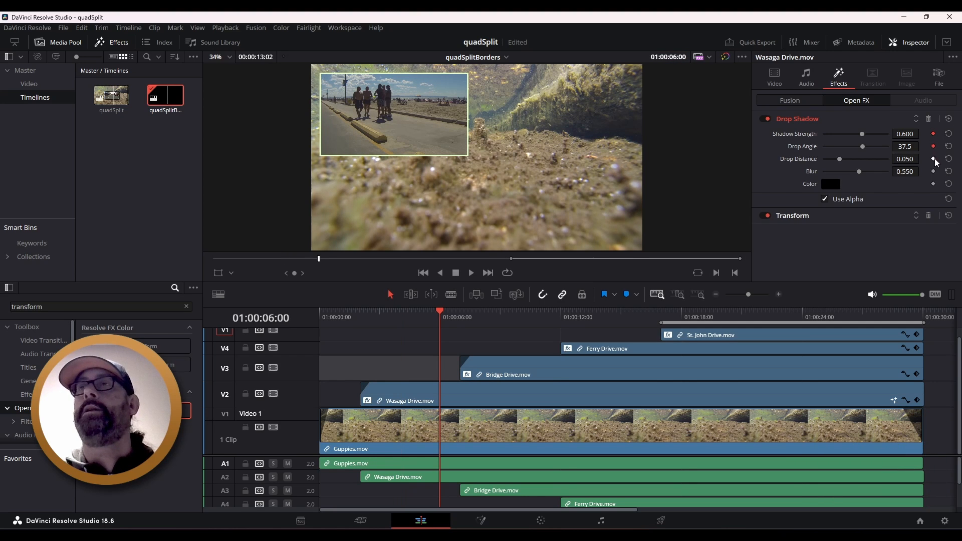
{"action": "left_click", "coordinate": [933, 159]}
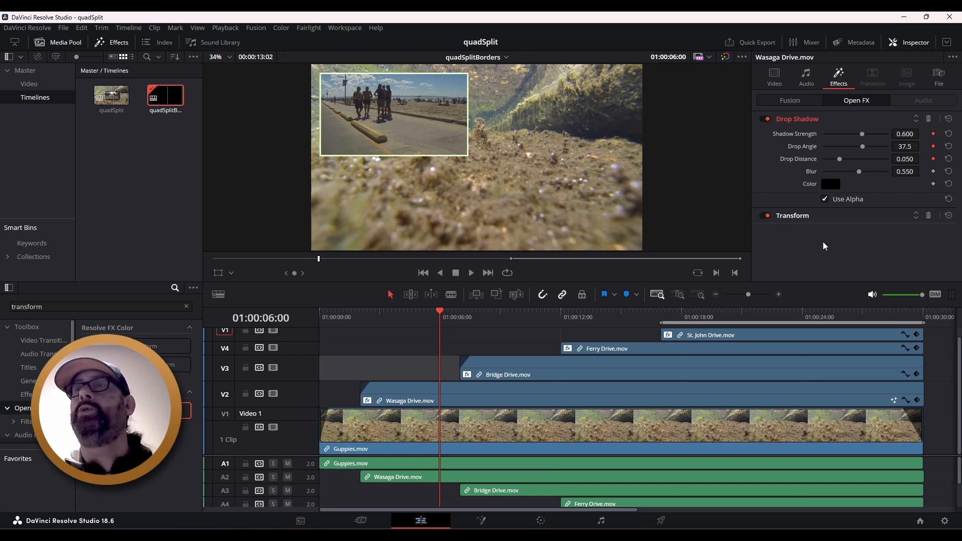
Step: Reselect the Wasaga Drive clip, expand its Transform effect settings and go back to the keyframes at 01:00:04:00
{"action": "left_click", "coordinate": [918, 400]}
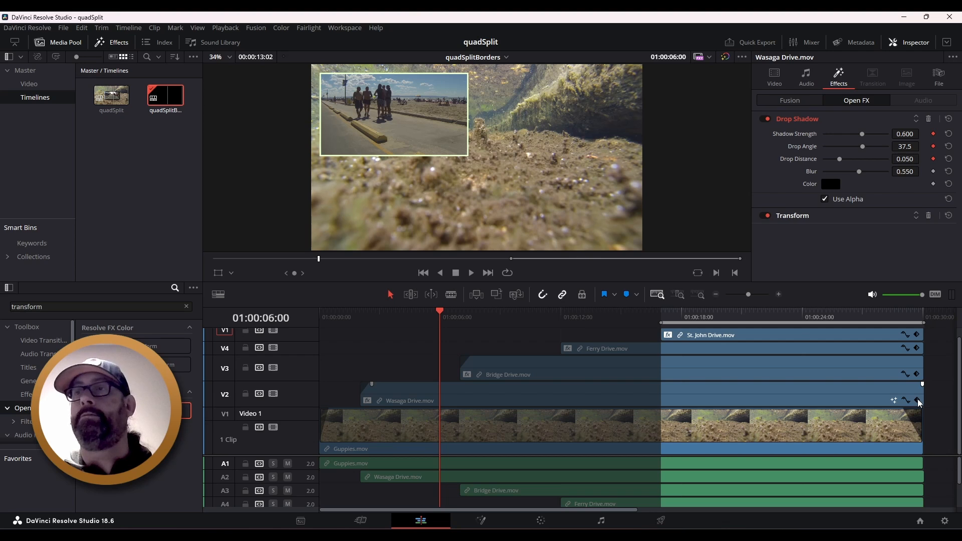
{"action": "left_click", "coordinate": [917, 405]}
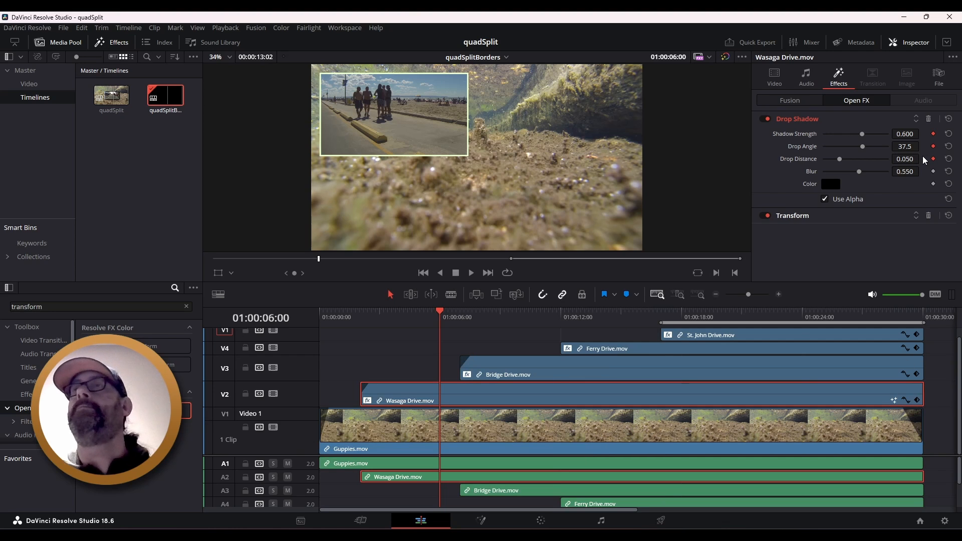
{"action": "left_click", "coordinate": [887, 215]}
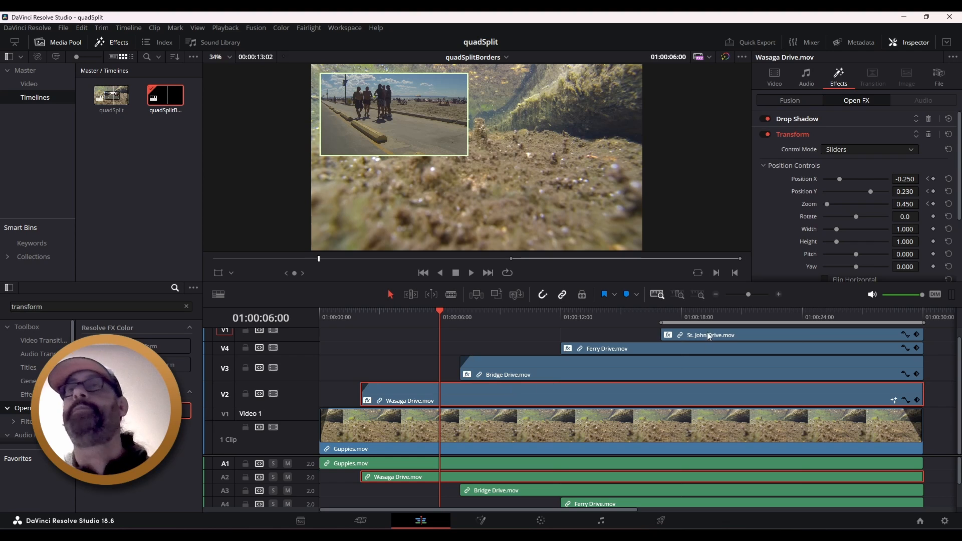
{"action": "left_click", "coordinate": [927, 191]}
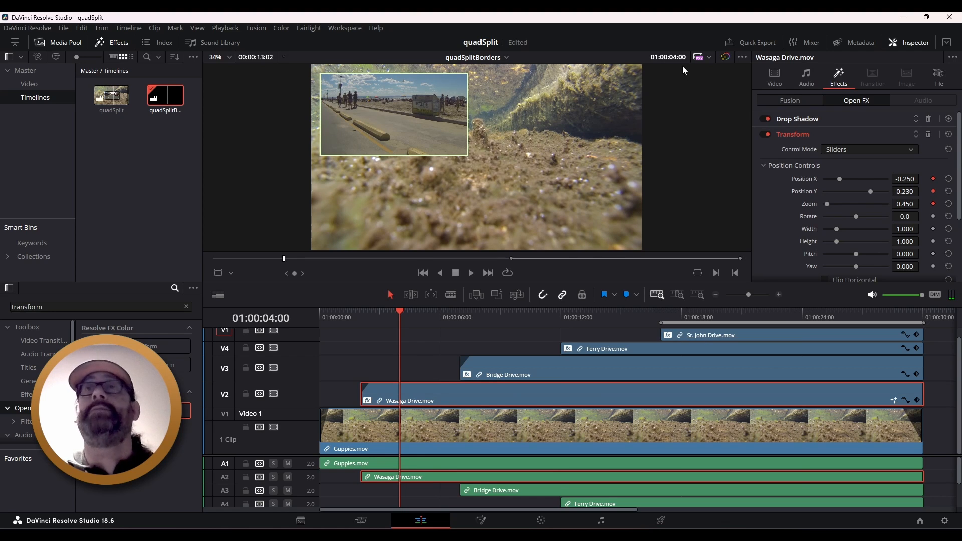
Step: Set the Transform keyframes at 01:00:04:00 to Position X 0, Position Y 0 and Zoom 1 so the Wasaga Drive picture fills the frame
{"action": "left_click", "coordinate": [901, 179]}
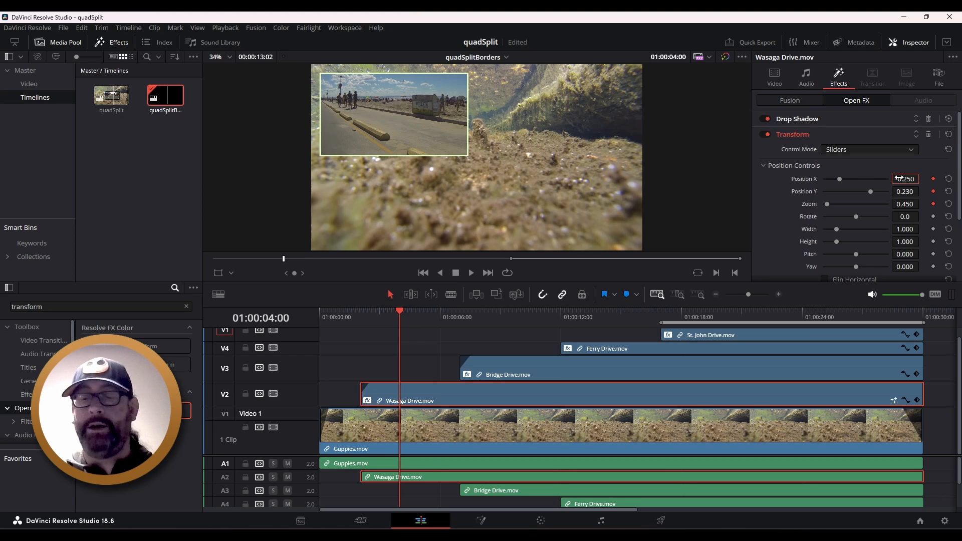
{"action": "type", "text": "0"}
{"action": "key", "text": "Tab"}
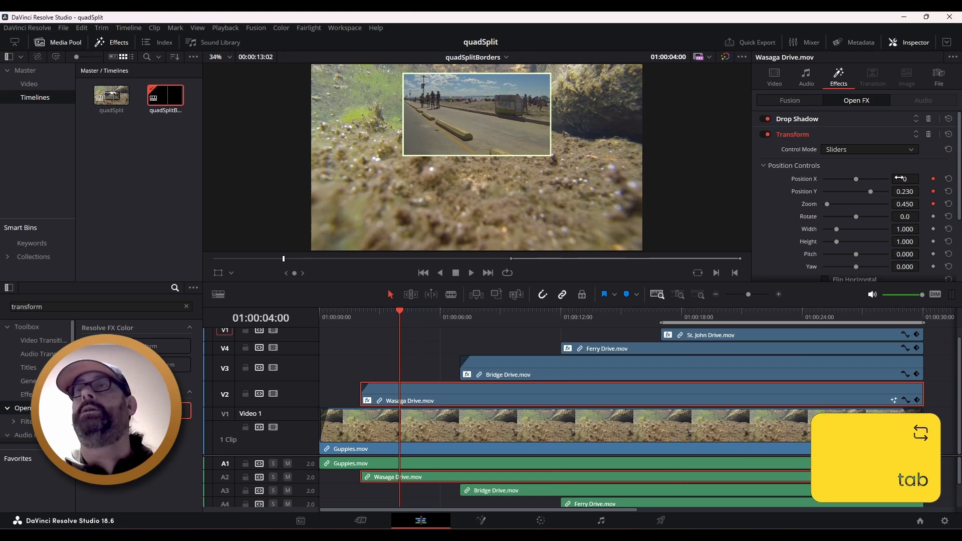
{"action": "key", "text": "Tab"}
{"action": "key", "text": "BackSpace"}
{"action": "key", "text": "Tab"}
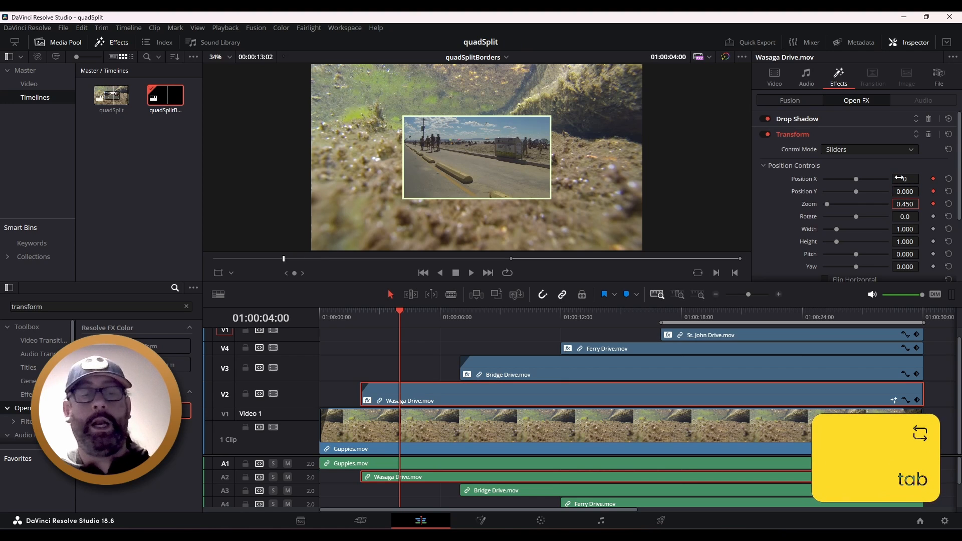
{"action": "type", "text": "1"}
{"action": "key", "text": "Tab"}
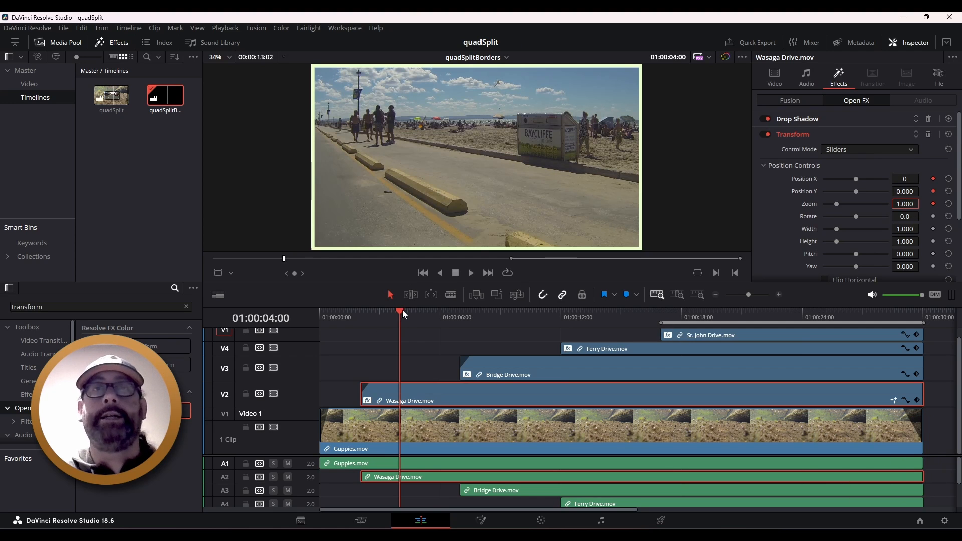
{"action": "left_click_drag", "start_coordinate": [399, 311], "coordinate": [405, 343]}
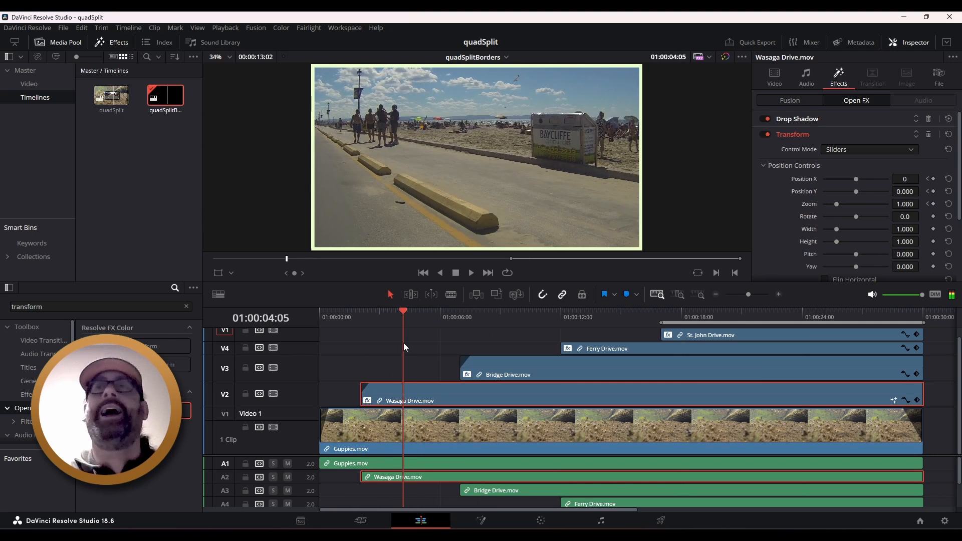
{"action": "left_click", "coordinate": [928, 179]}
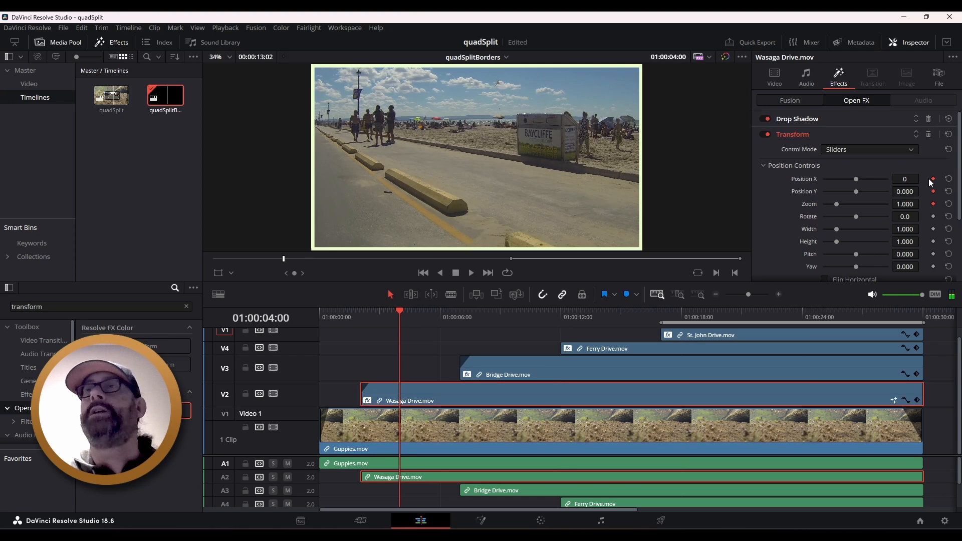
Step: Move the playhead to 01:00:06:00 and add Transform keyframes for Wasaga Drive's Position X, Position Y and Zoom
{"action": "left_click", "coordinate": [675, 58]}
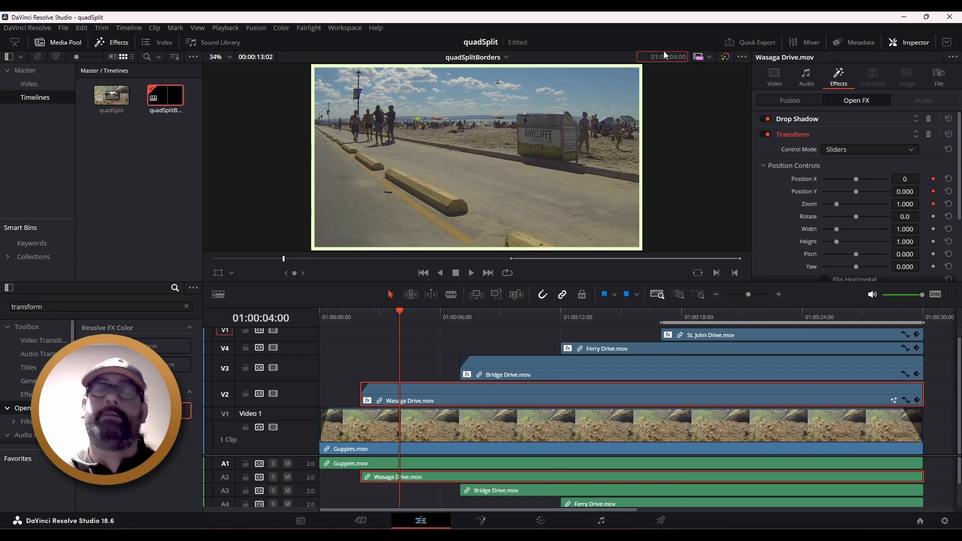
{"action": "type", "text": "6:00"}
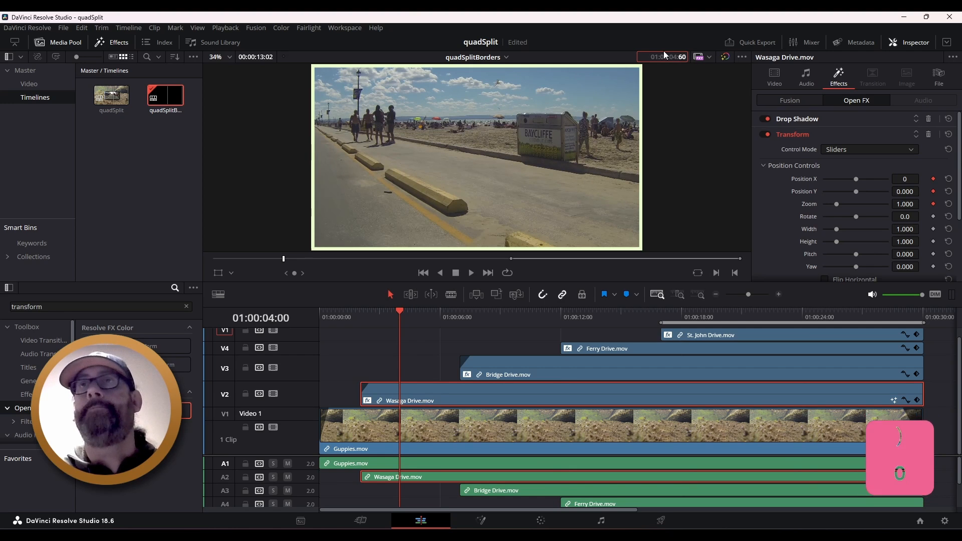
{"action": "key", "text": "Return"}
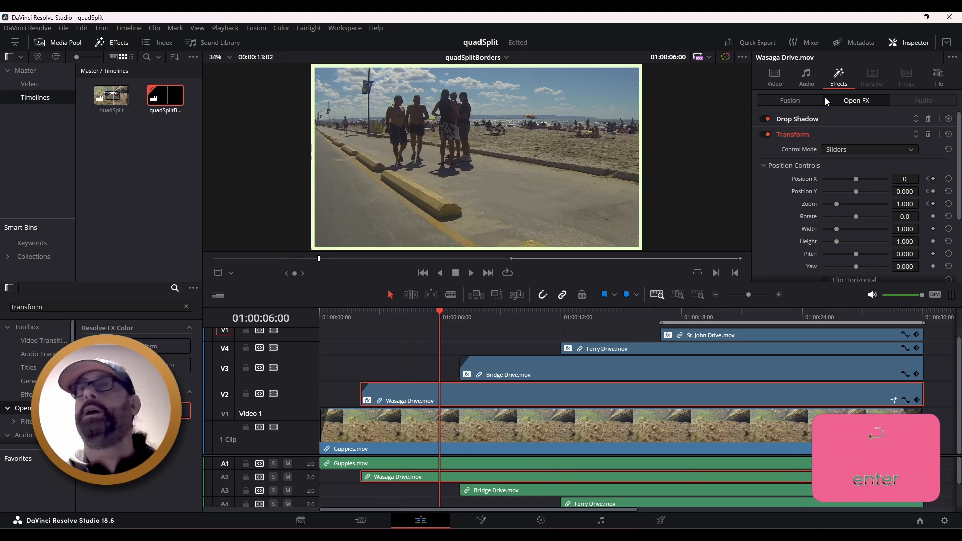
{"action": "left_click", "coordinate": [934, 179]}
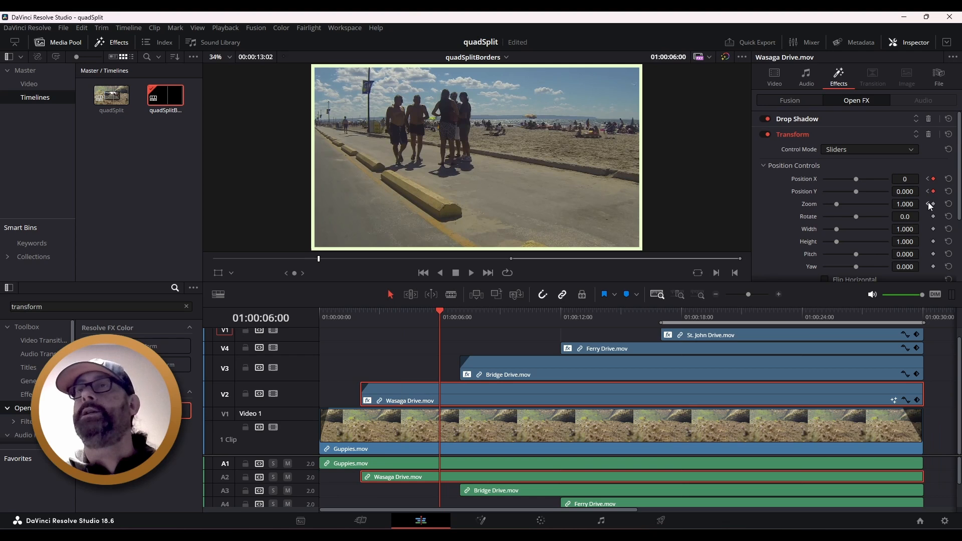
{"action": "left_click", "coordinate": [932, 205]}
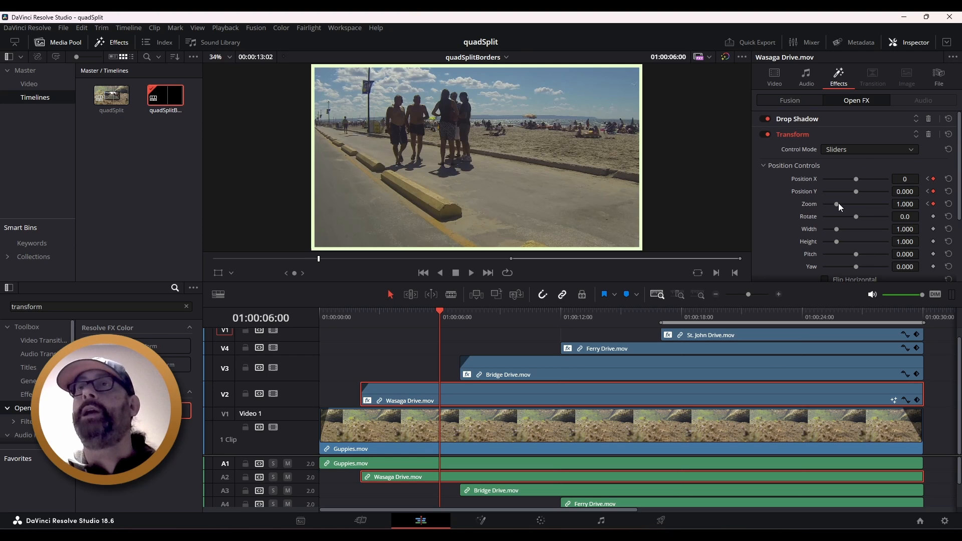
Step: Set the Transform effect's Zoom to 0.4 at 01:00:06:00 to shrink the Wasaga Drive picture
{"action": "left_click_drag", "start_coordinate": [838, 203], "coordinate": [840, 203]}
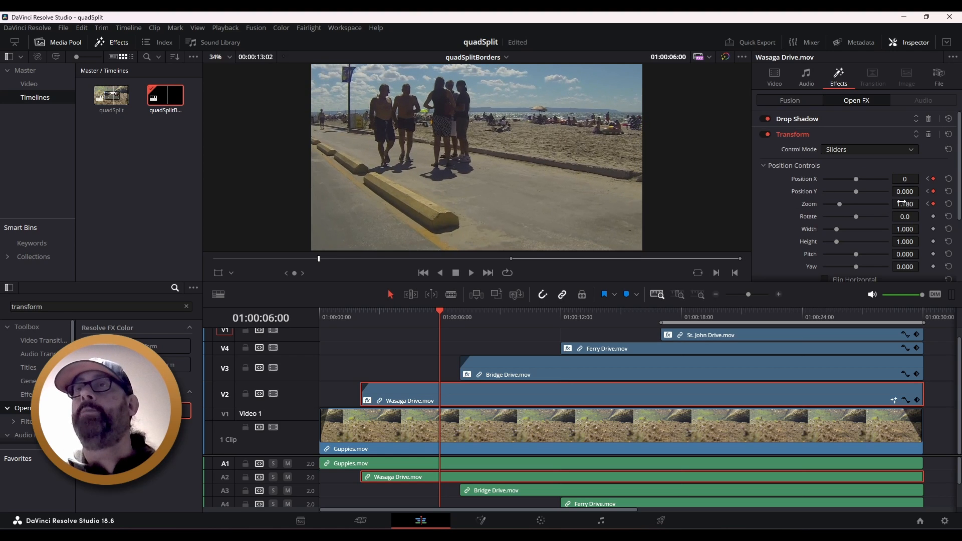
{"action": "type", "text": "0.4"}
{"action": "key", "text": "Return"}
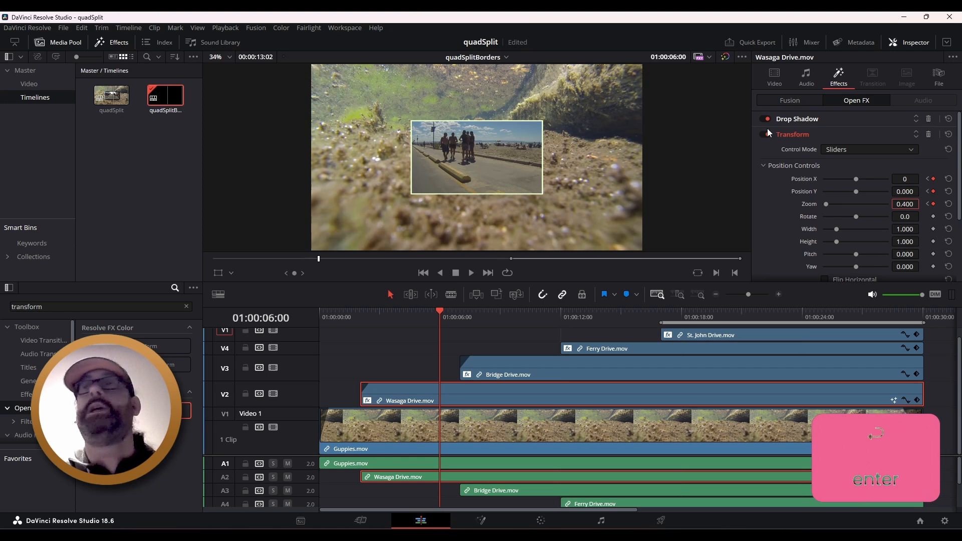
Step: Place the shrunken Wasaga Drive picture in the upper-left quadrant with Position X -0.25 and Position Y 0.23, trying 0.24 for Y first
{"action": "left_click_drag", "start_coordinate": [860, 191], "coordinate": [839, 185]}
{"action": "left_click", "coordinate": [907, 180]}
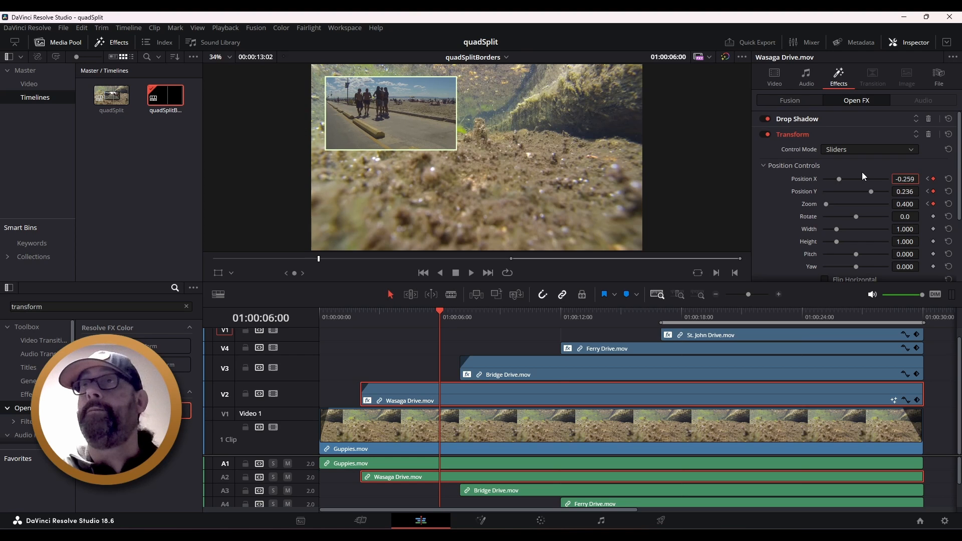
{"action": "type", "text": "-.25"}
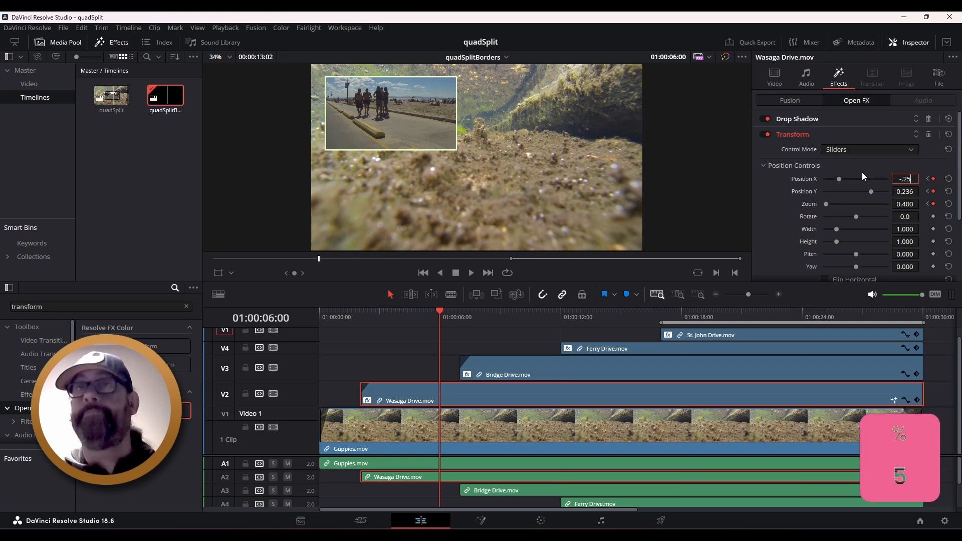
{"action": "key", "text": "Return"}
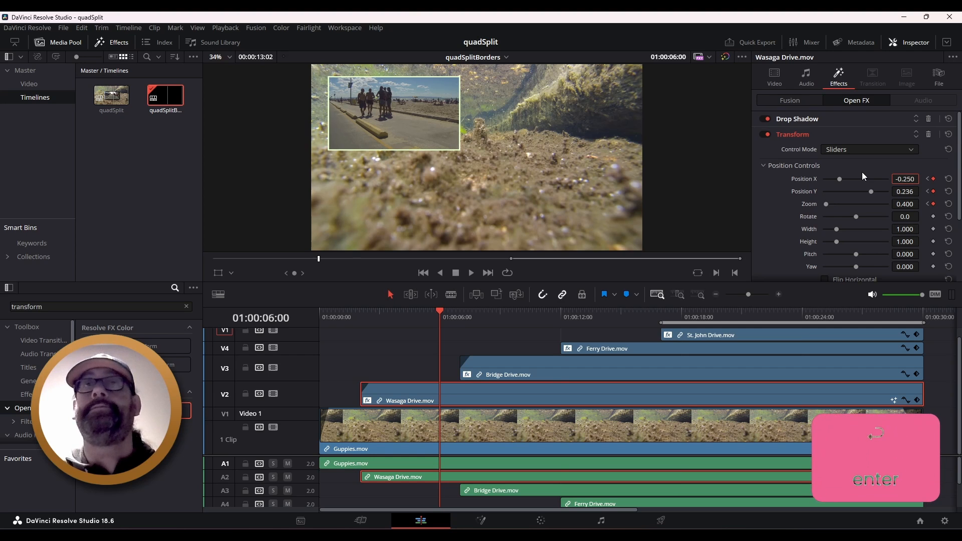
{"action": "left_click", "coordinate": [906, 191]}
{"action": "type", "text": ".24"}
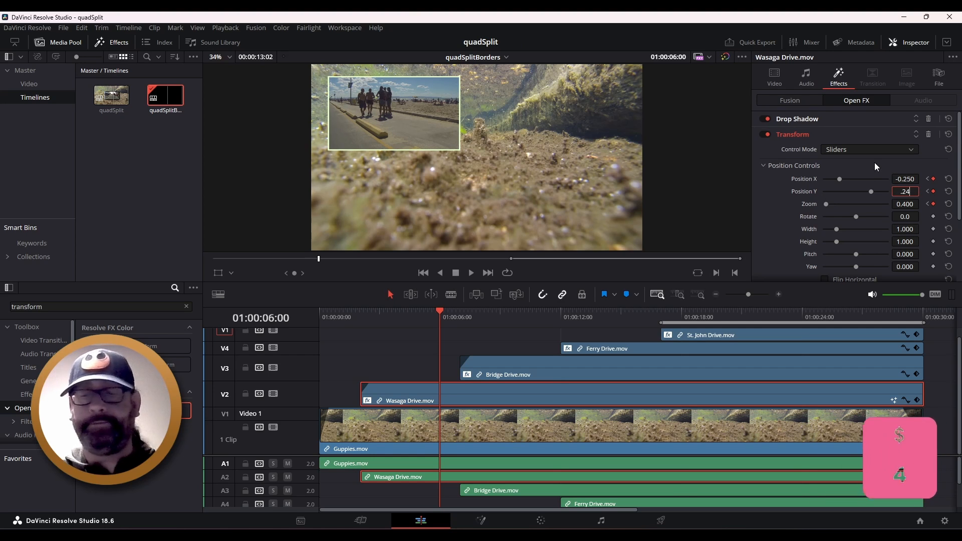
{"action": "key", "text": "Return"}
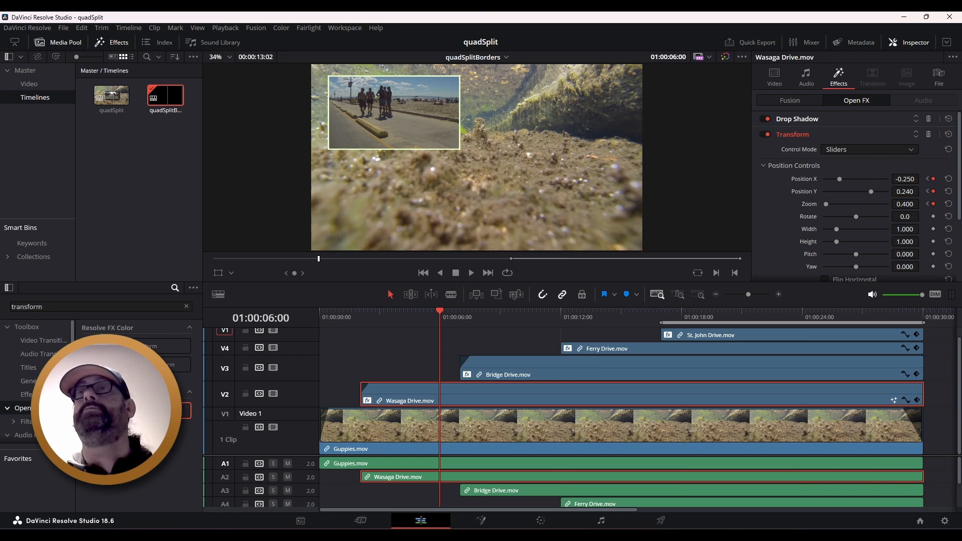
{"action": "left_click", "coordinate": [903, 191]}
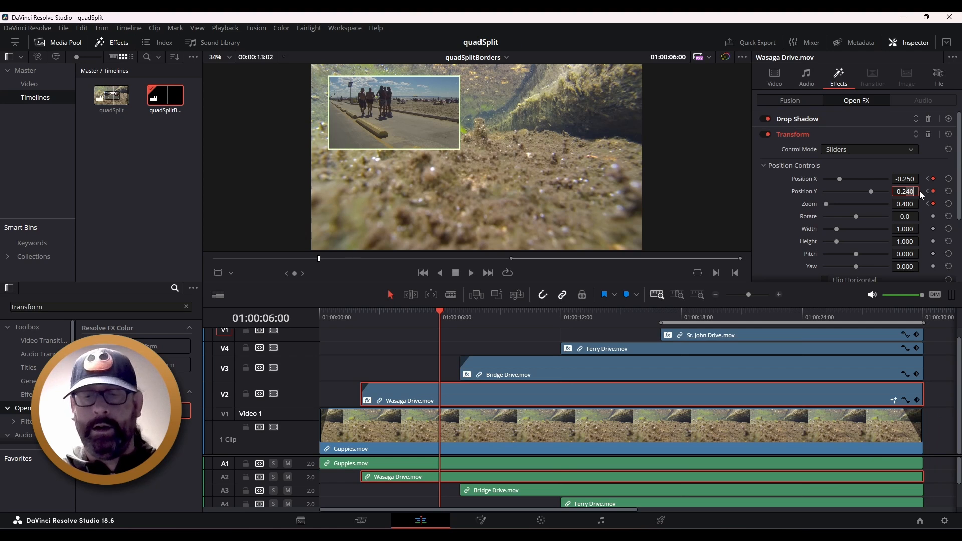
{"action": "type", "text": "3"}
{"action": "key", "text": "Return"}
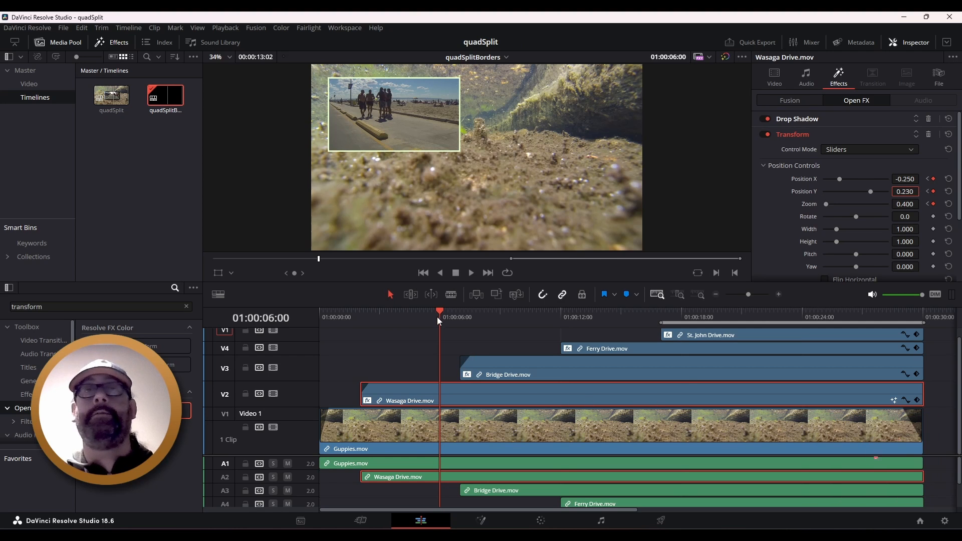
Step: Play the timeline from near the start of the Wasaga Drive clip to review its shrinking animation, stopping before 01:00:06:00
{"action": "left_click_drag", "start_coordinate": [440, 311], "coordinate": [367, 337]}
{"action": "key", "text": "space"}
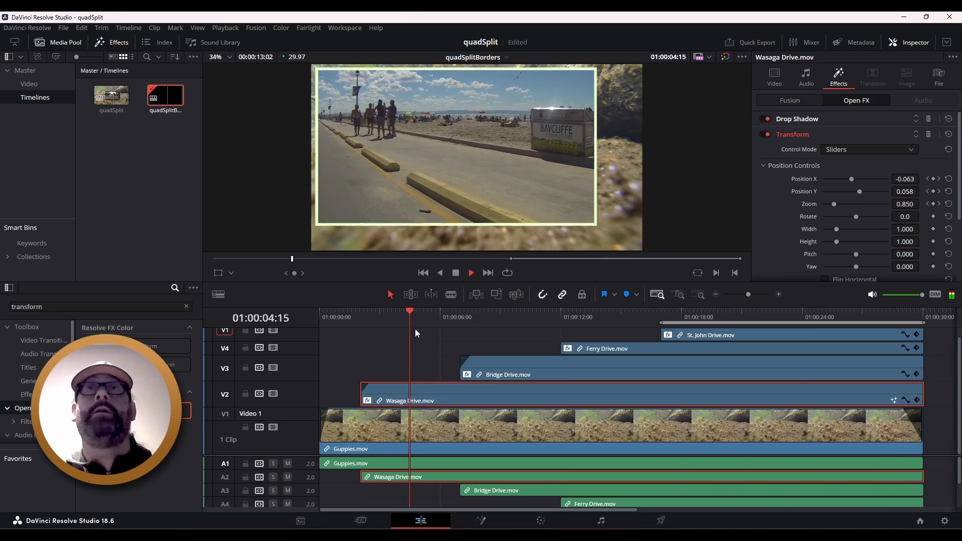
{"action": "key", "text": "space"}
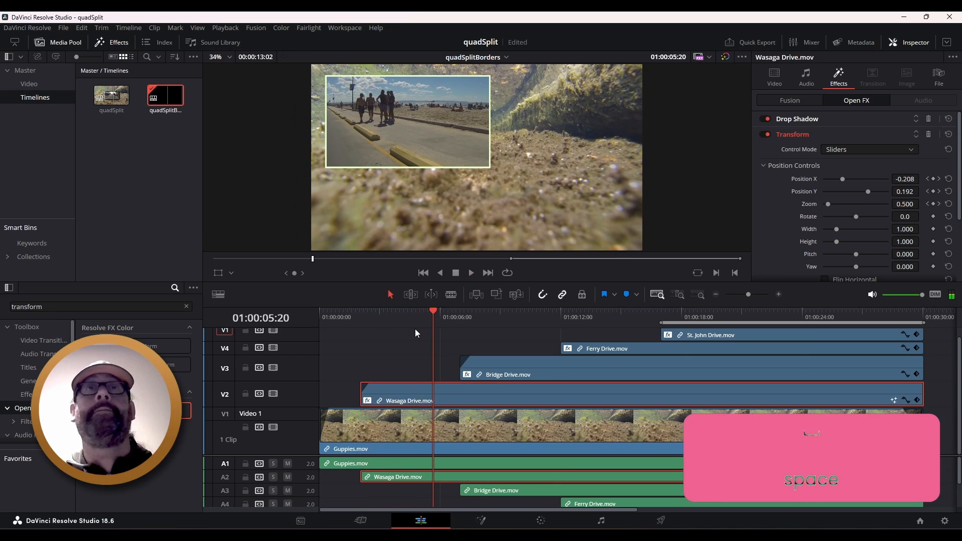